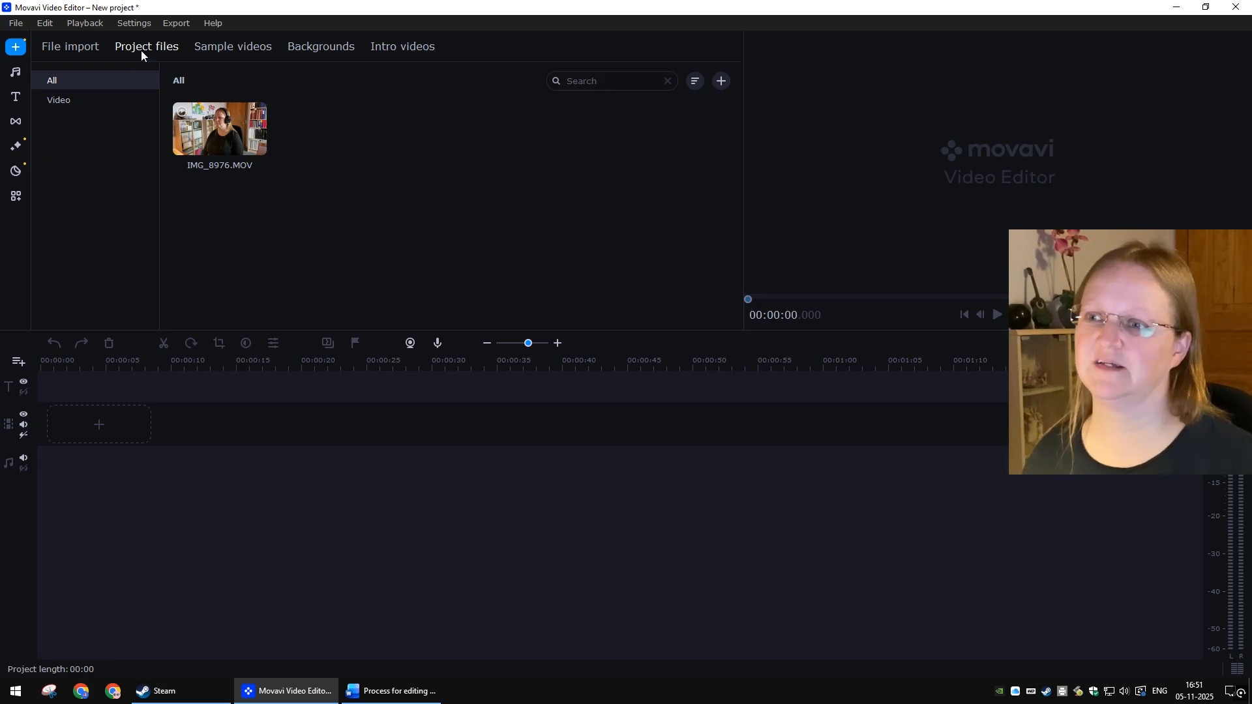
Step: Import the Horizon Forbidden West recording and add an extra video track to the timeline
left_click(68, 49)
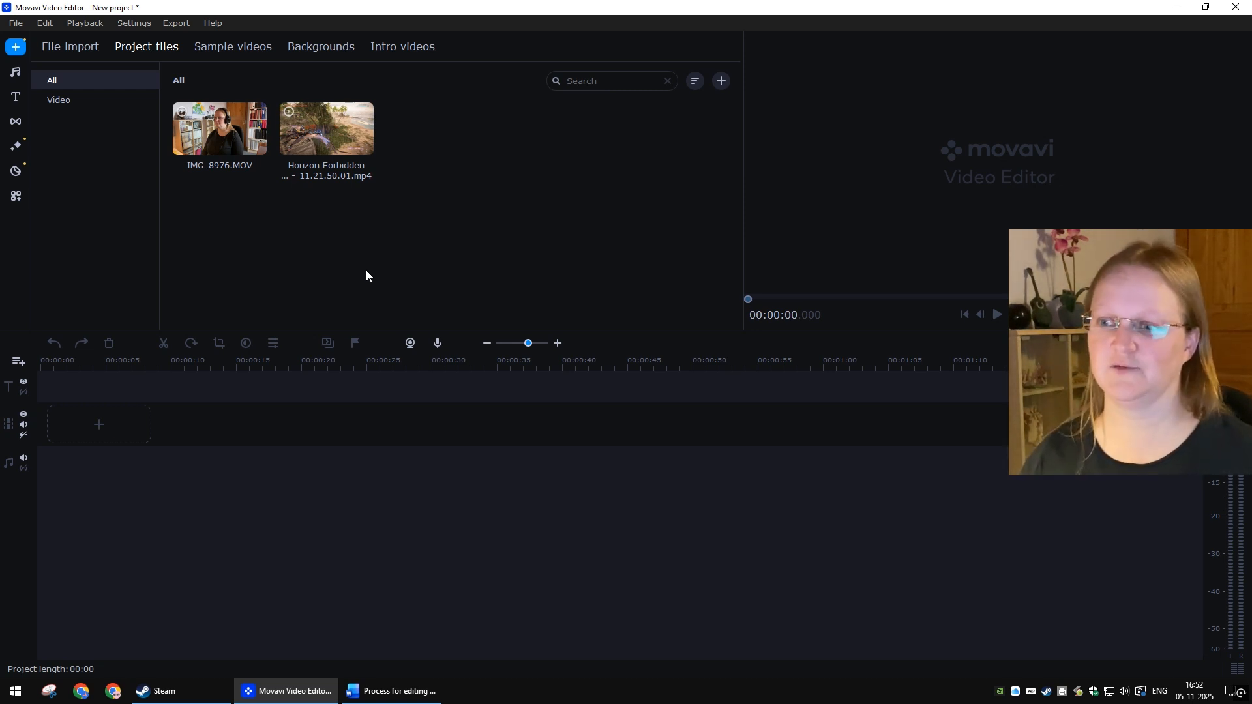
left_click(17, 362)
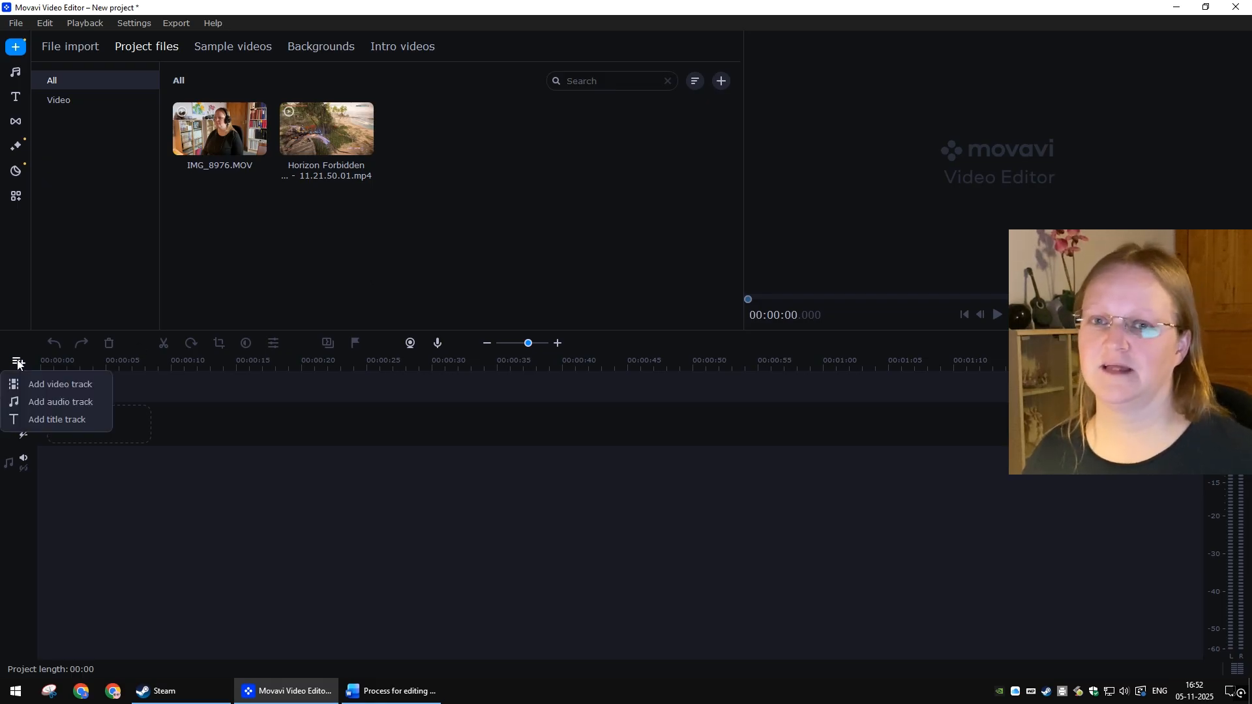
left_click(64, 390)
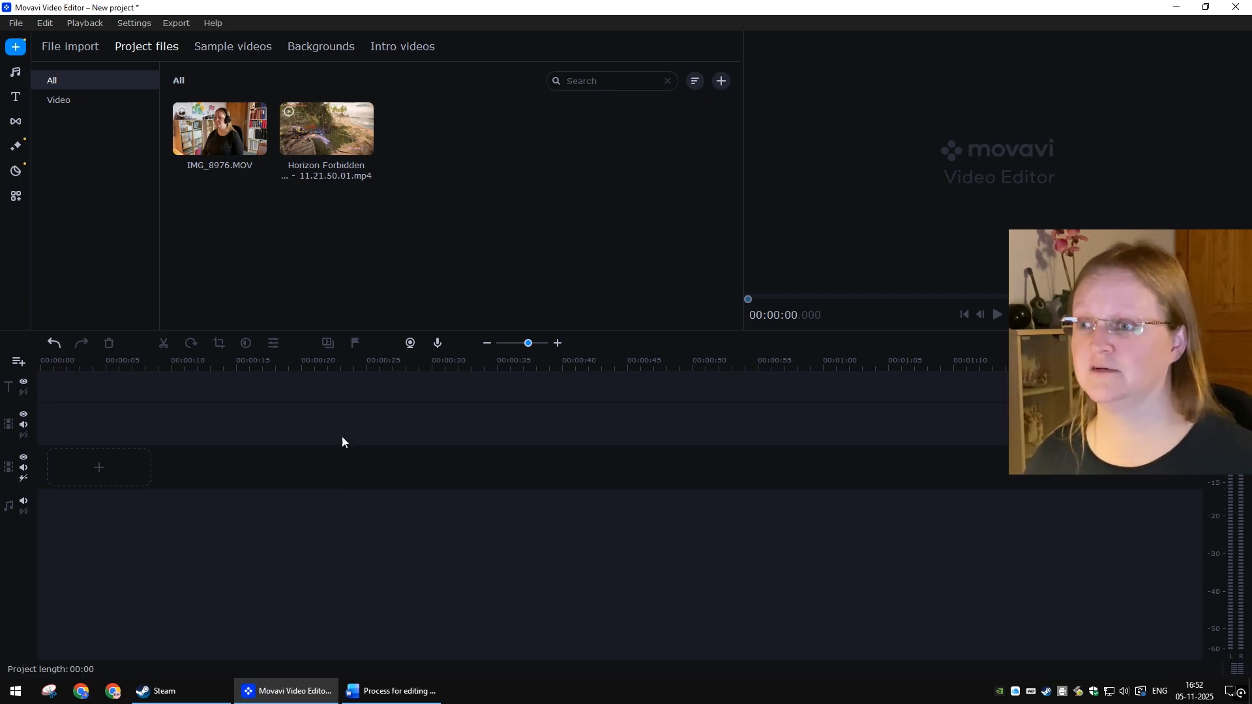
Step: Place the Horizon gameplay clip on the lower video track and IMG_8976.MOV on the upper video track
left_click_drag(304, 132, 42, 466)
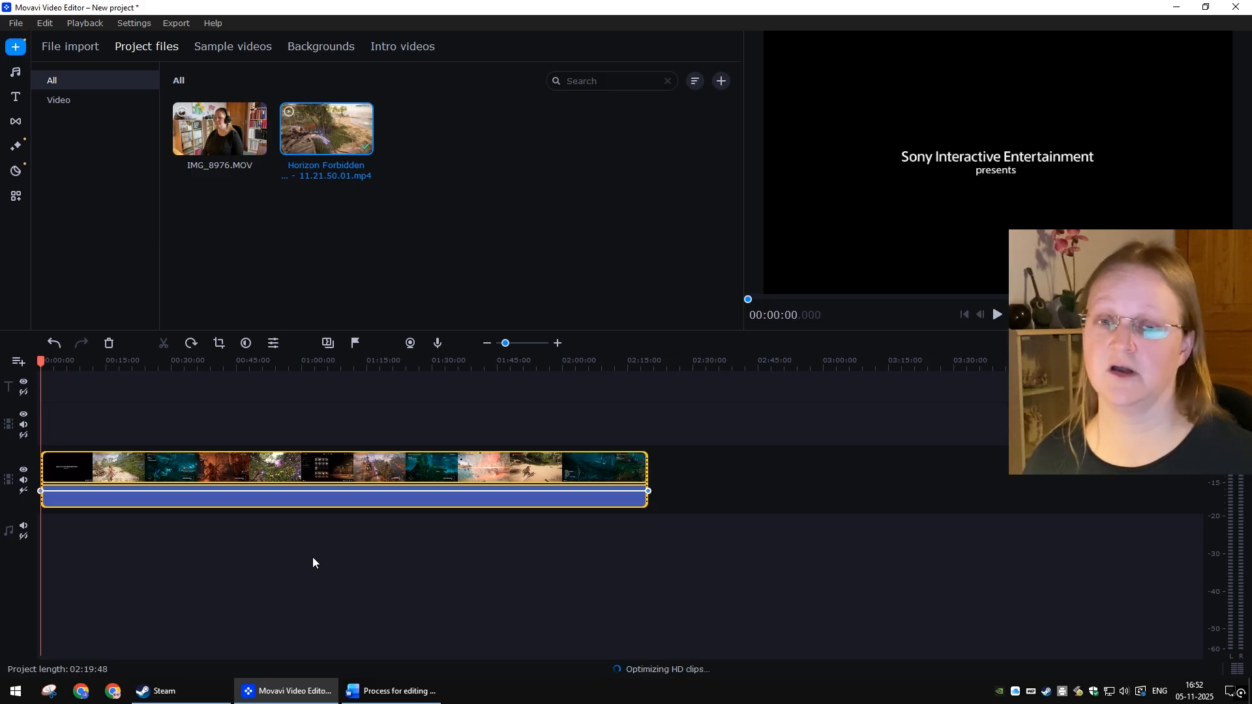
left_click_drag(219, 135, 38, 422)
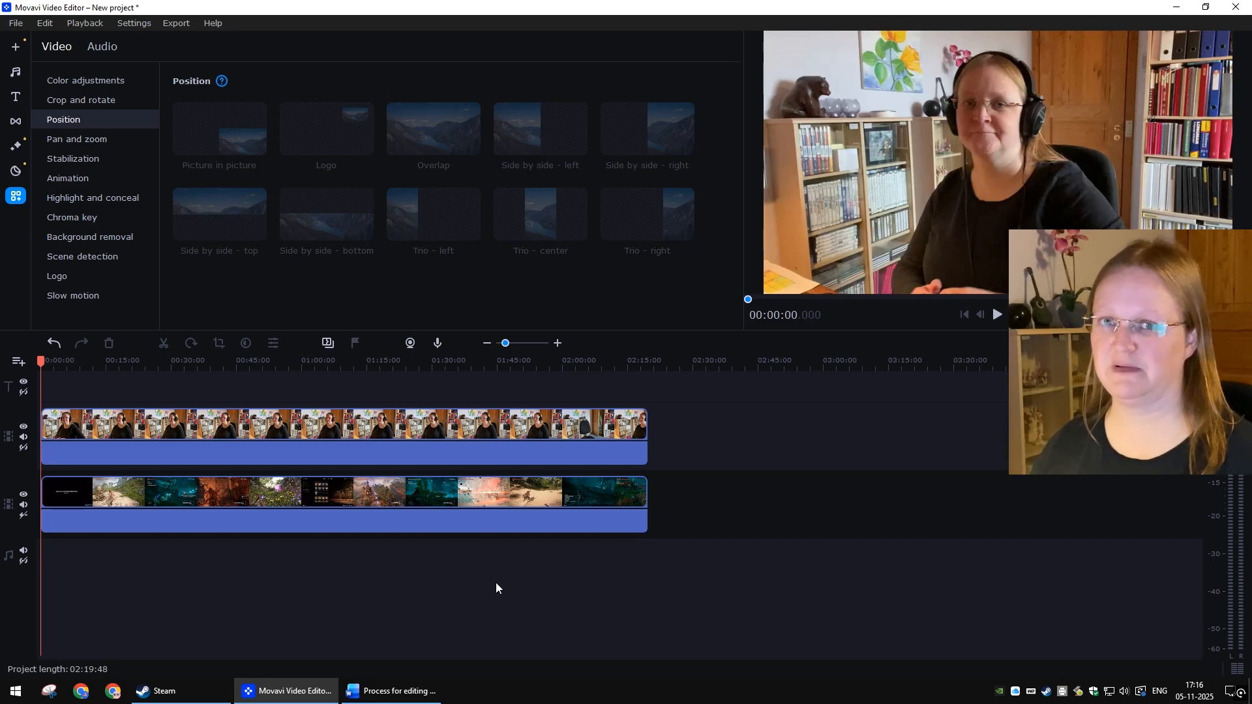
Step: Set the webcam clip's position to Side by side - right and the gameplay clip's position to Side by side - left
right_click(334, 427)
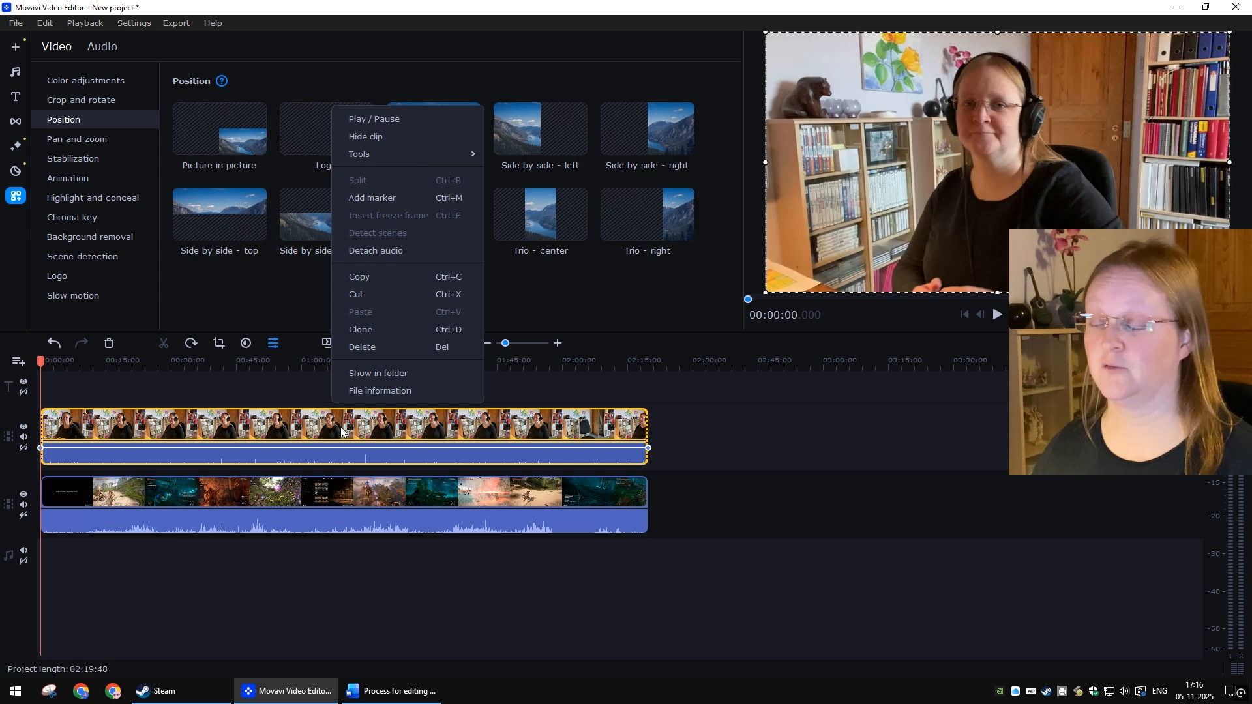
mouse_move(377, 155)
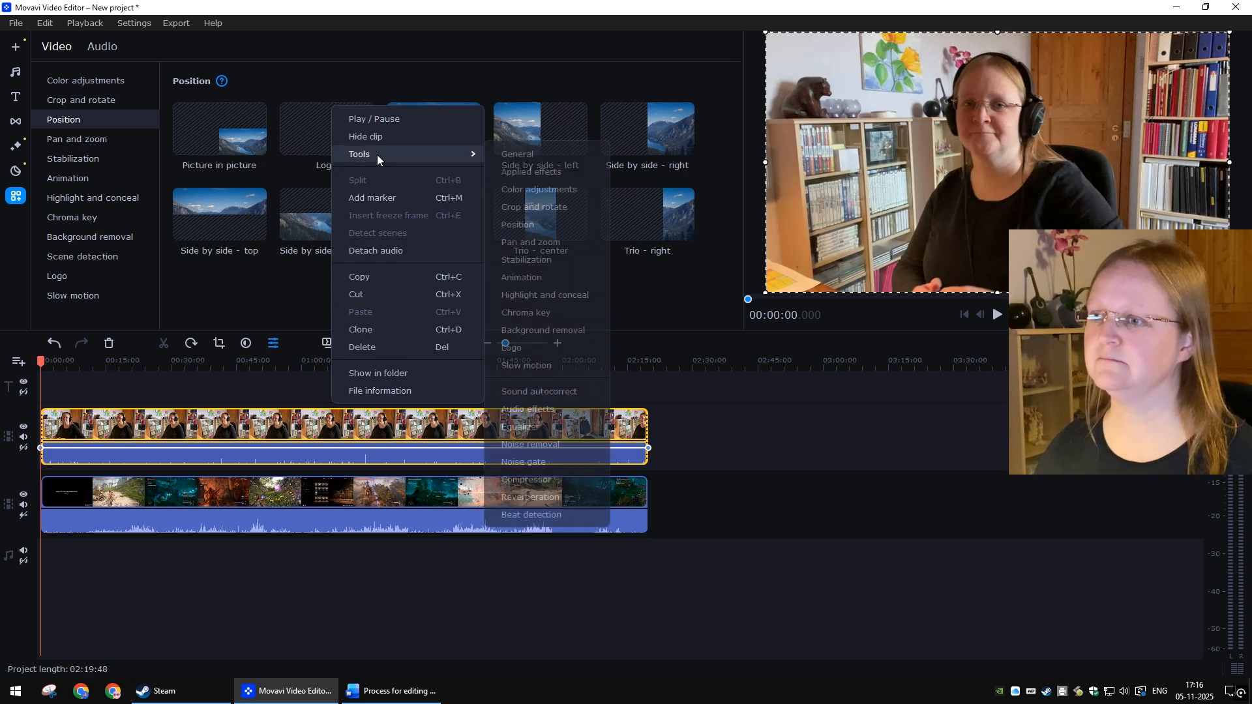
left_click(534, 224)
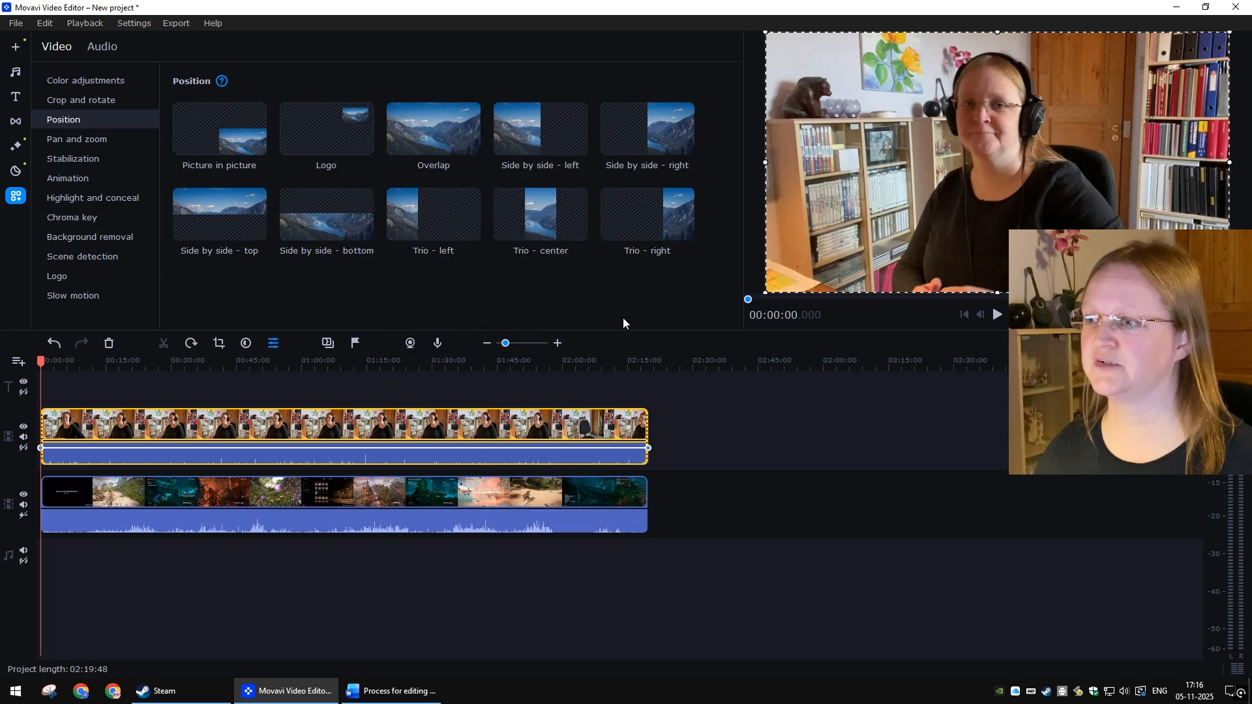
left_click(652, 133)
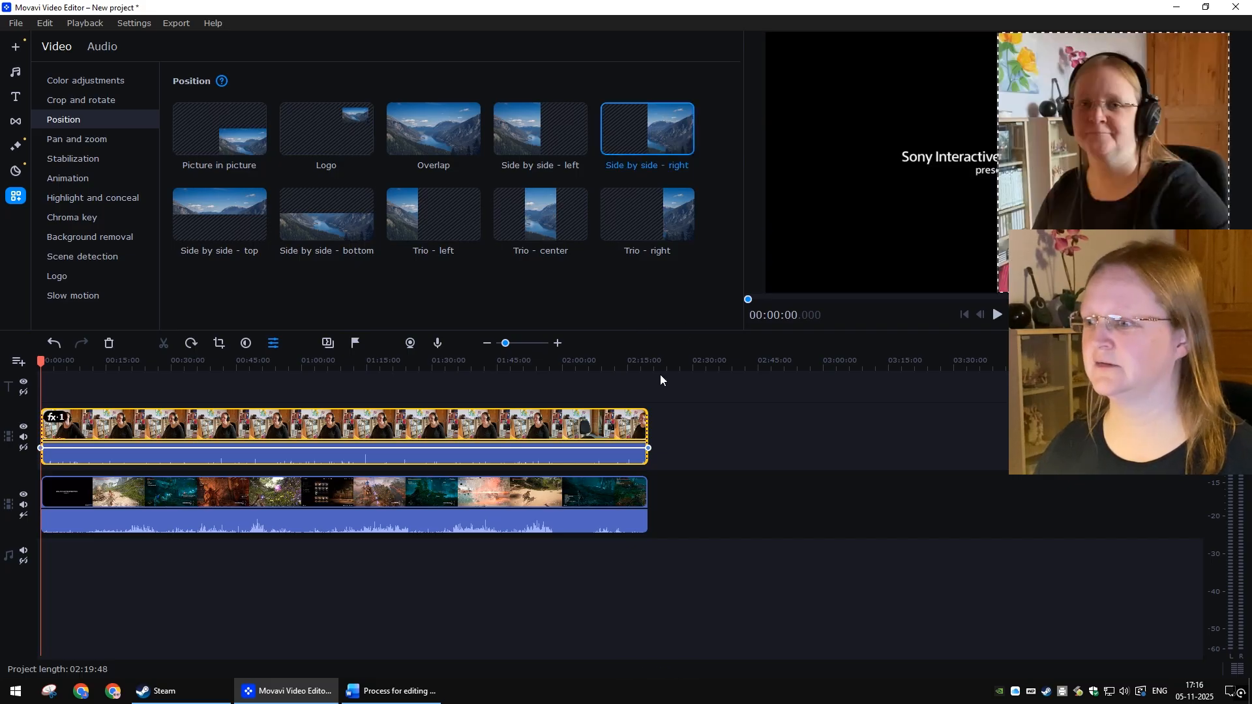
left_click(546, 504)
left_click(544, 131)
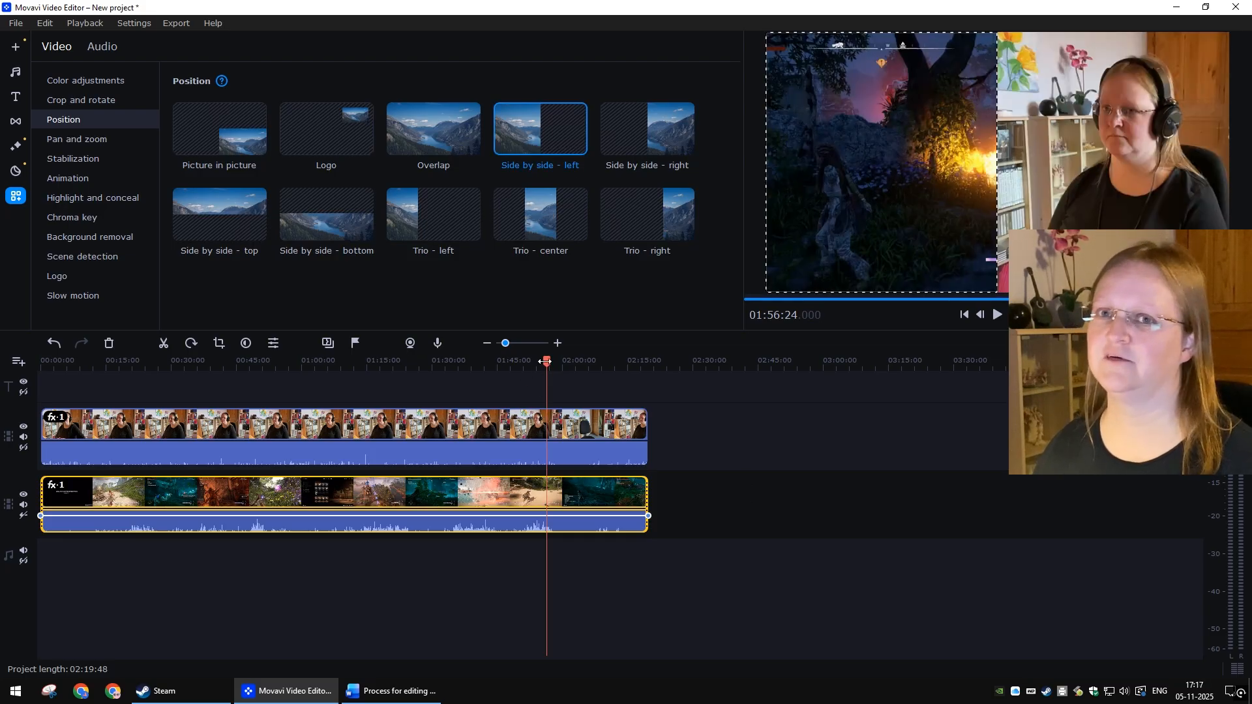
Step: Shift the webcam clip about one second later on its track to line it up with the gameplay
left_click_drag(547, 361, 26, 354)
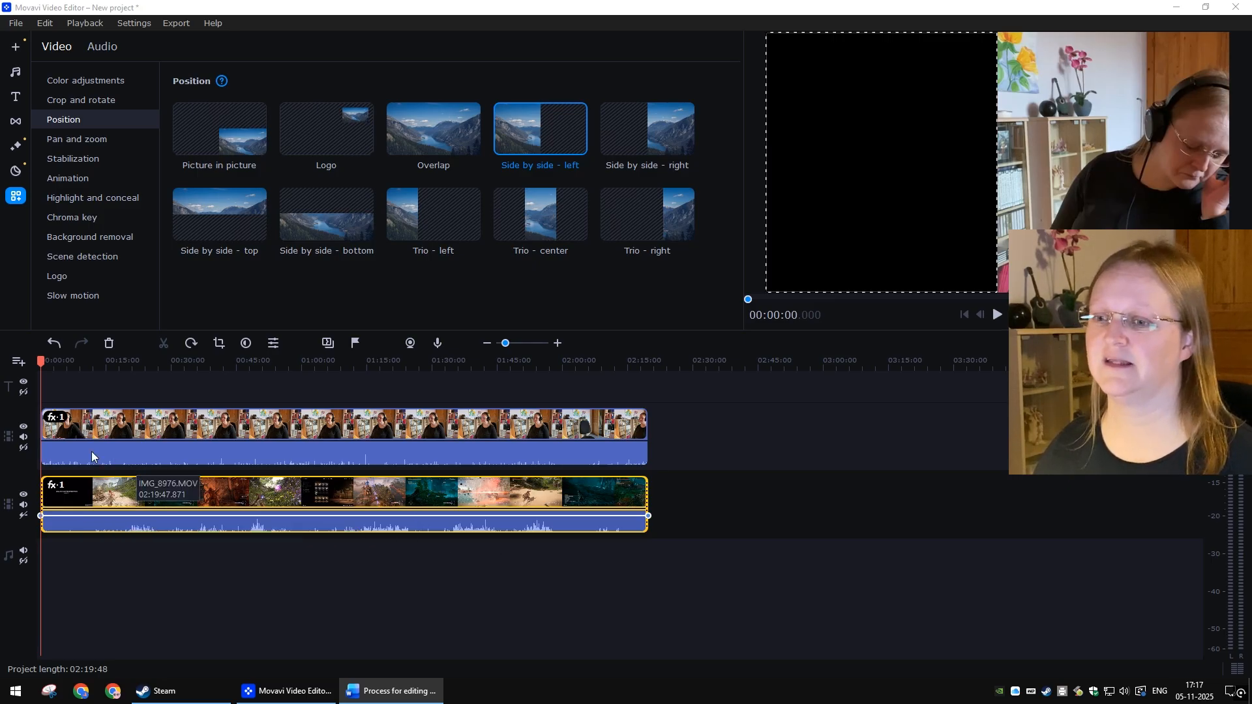
scroll(91, 451, "up", 3)
scroll(107, 455, "up", 3)
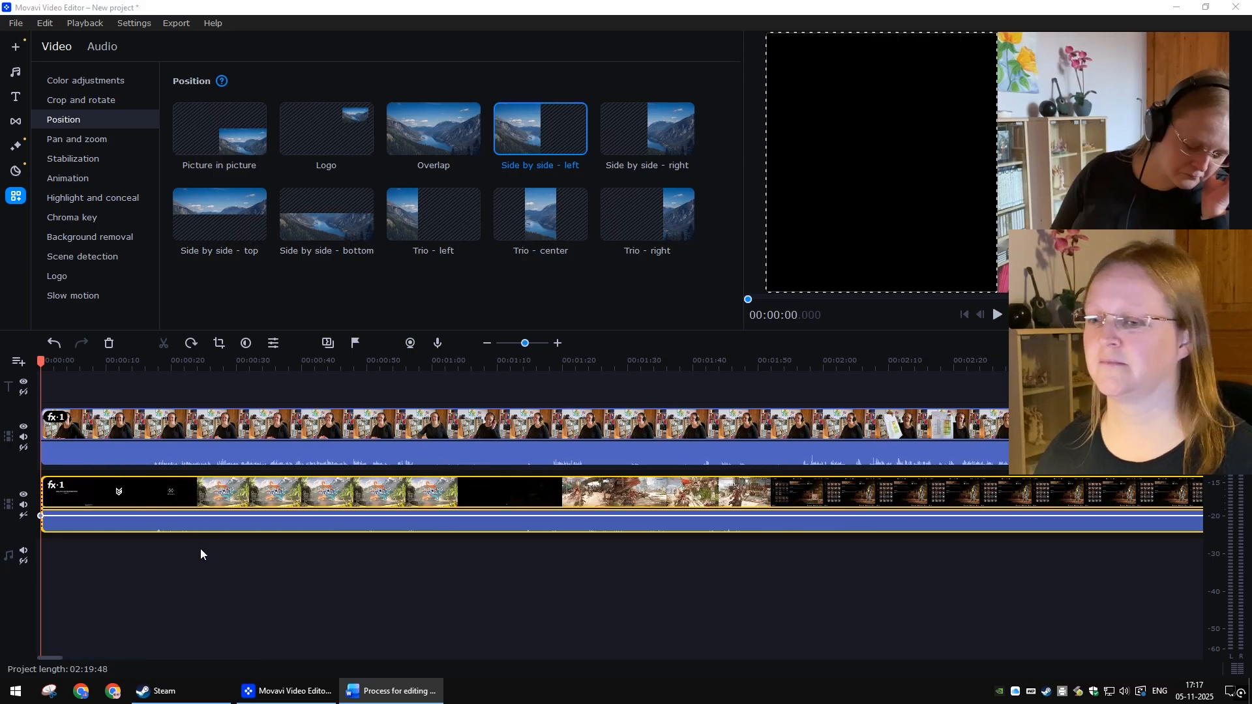
left_click(234, 570)
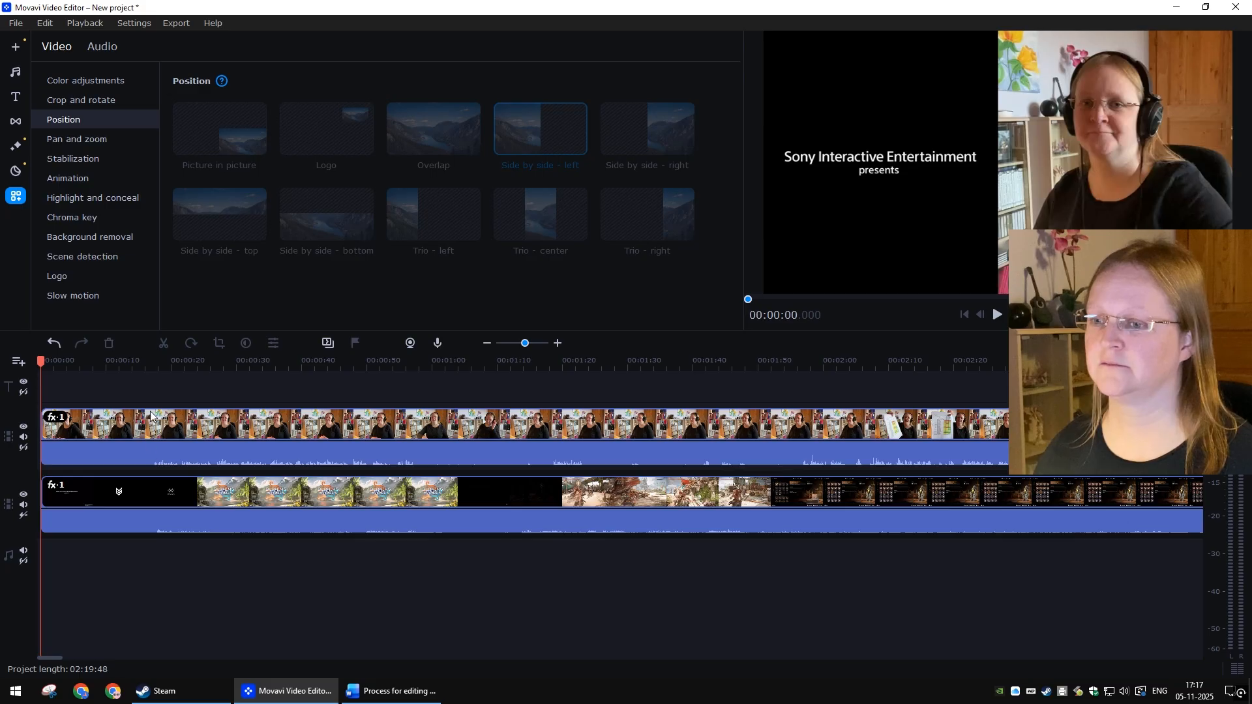
left_click(150, 365)
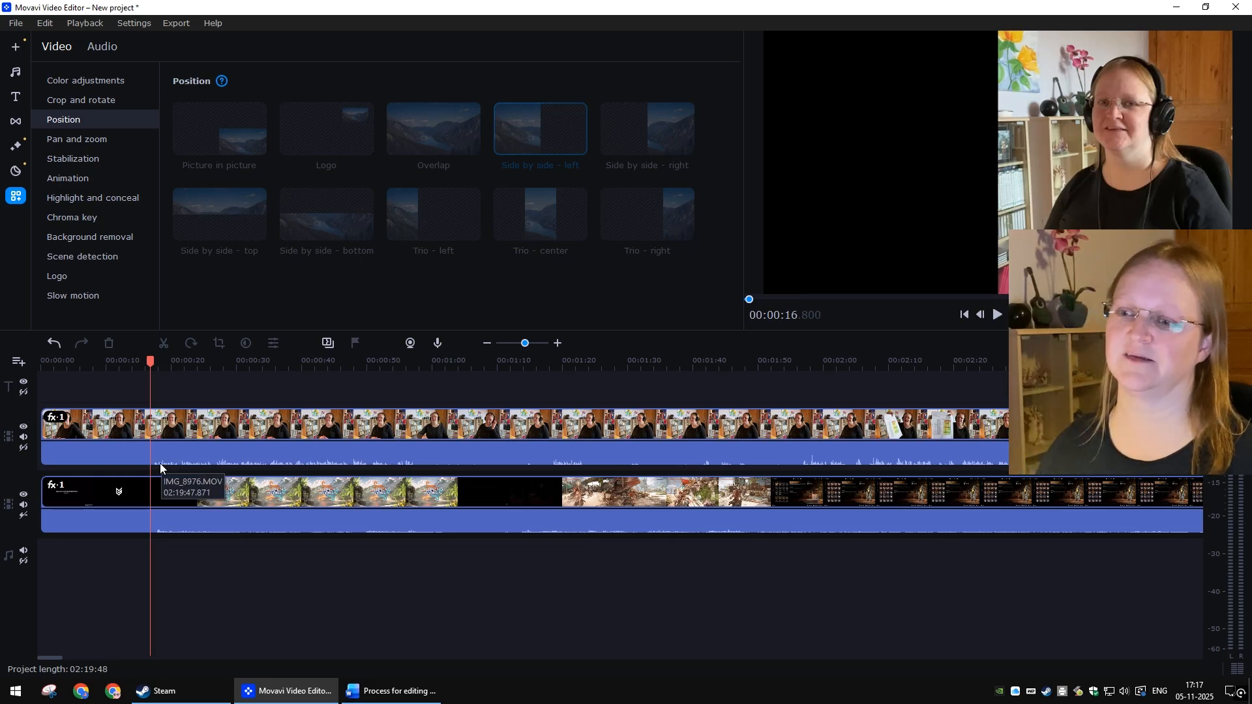
scroll(186, 451, "up", 3)
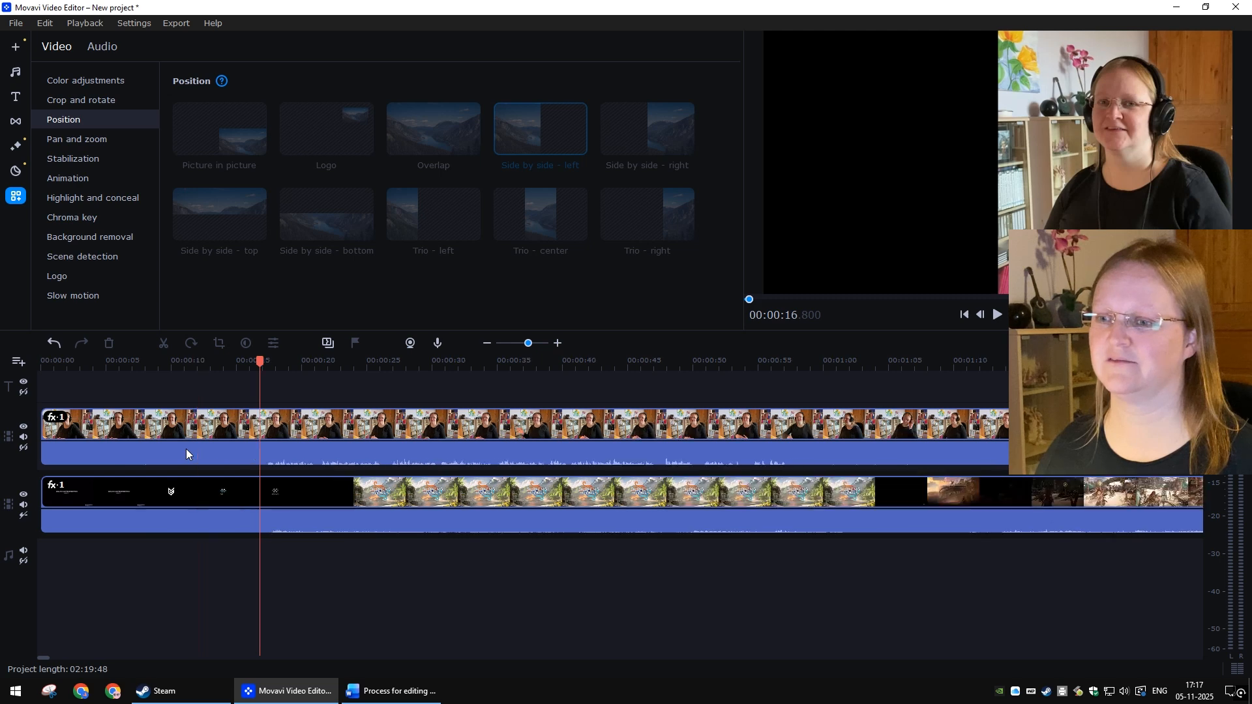
left_click_drag(324, 424, 342, 424)
left_click(404, 587)
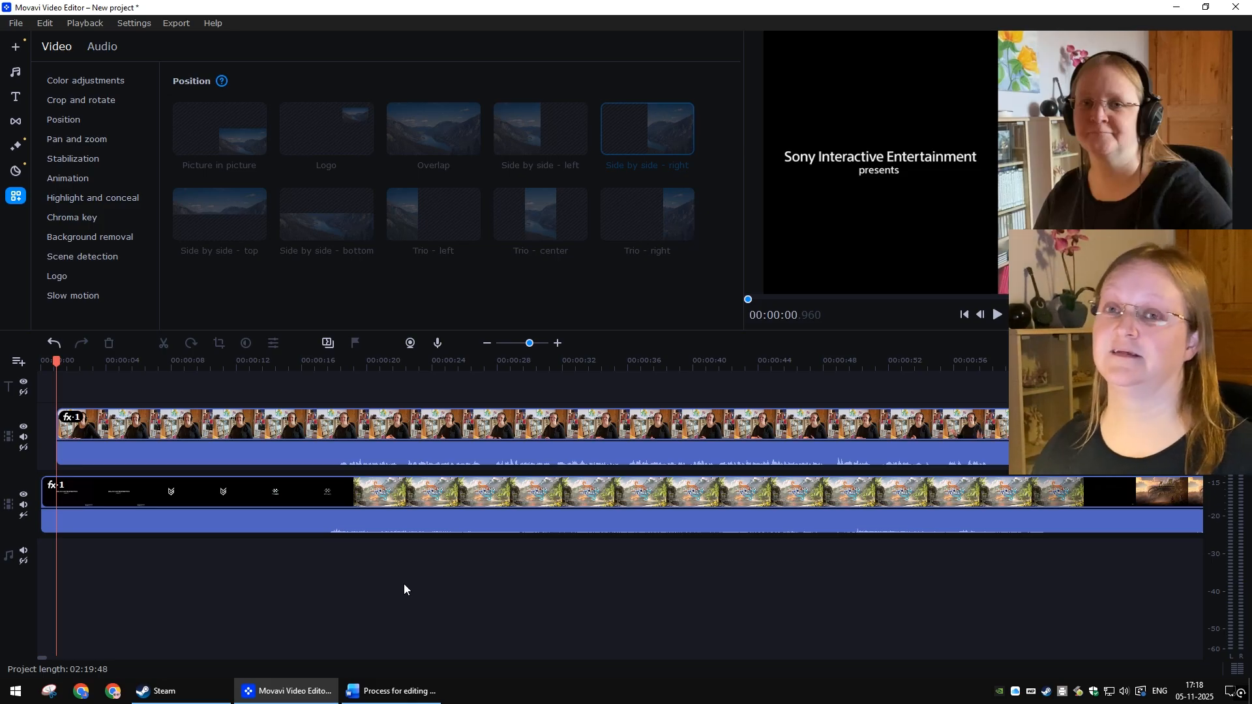
Step: Play back the intro around 15 to 18 seconds to check how both clips line up
left_click(325, 370)
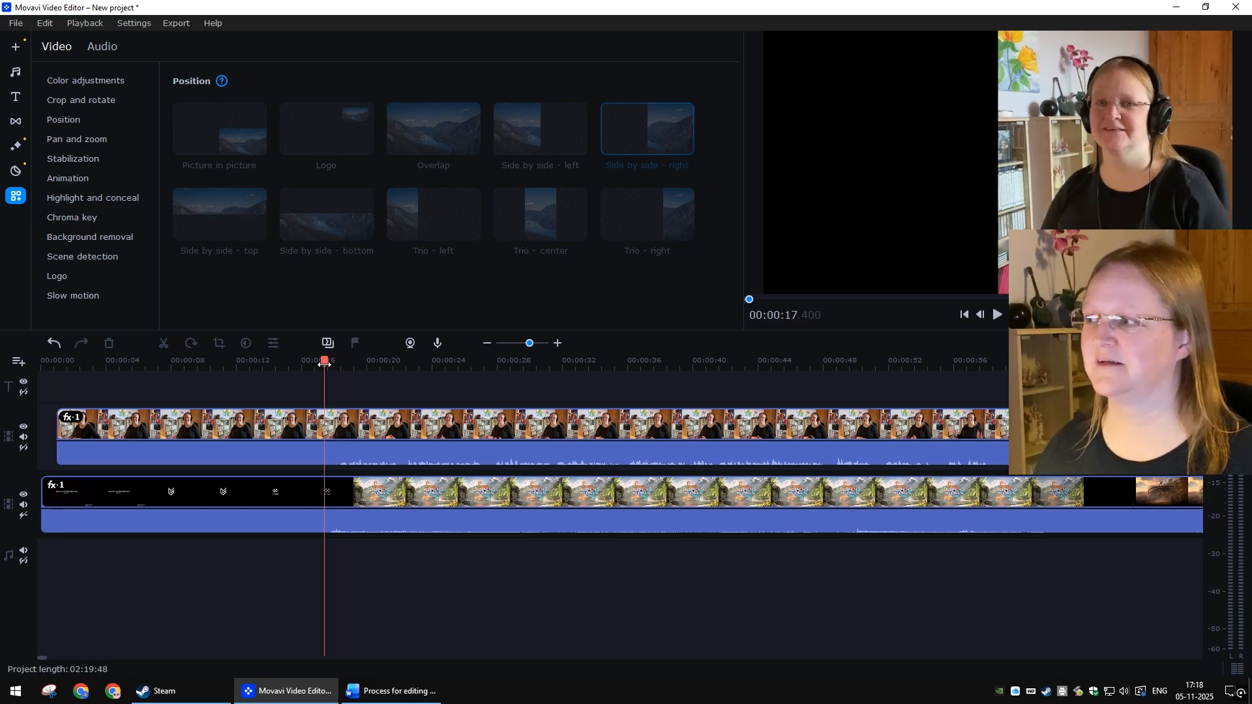
key("space")
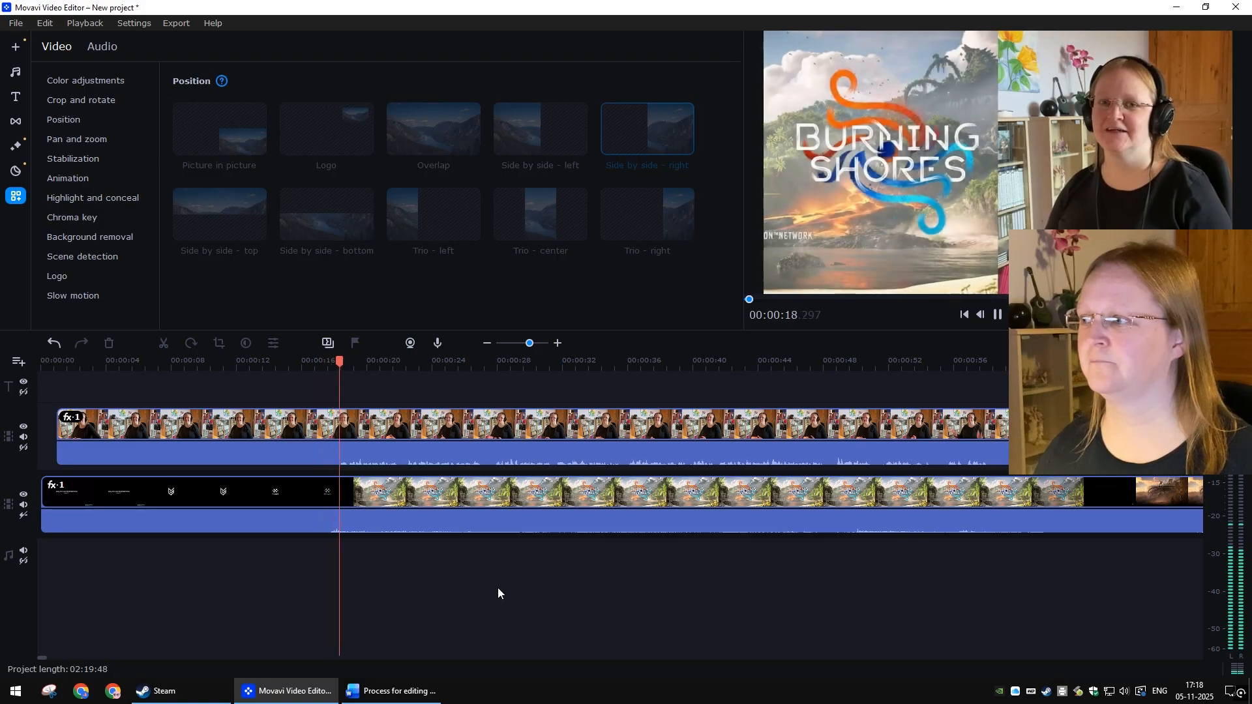
left_click(305, 362)
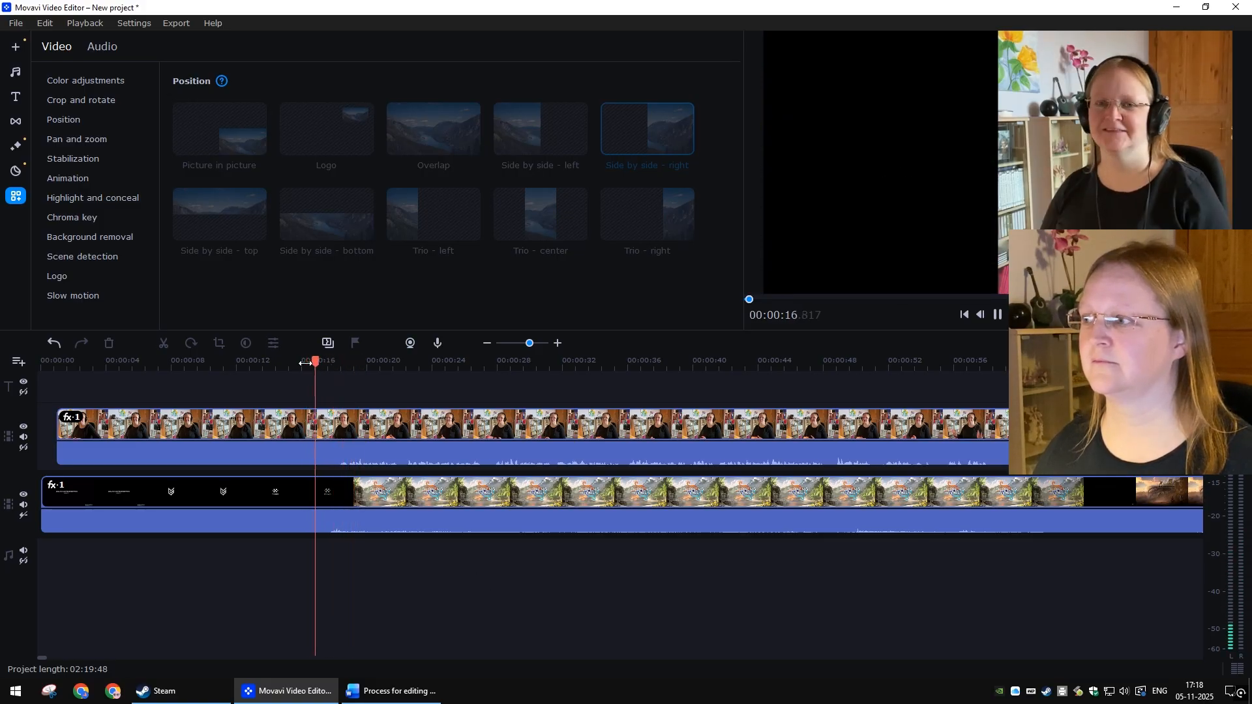
left_click(284, 362)
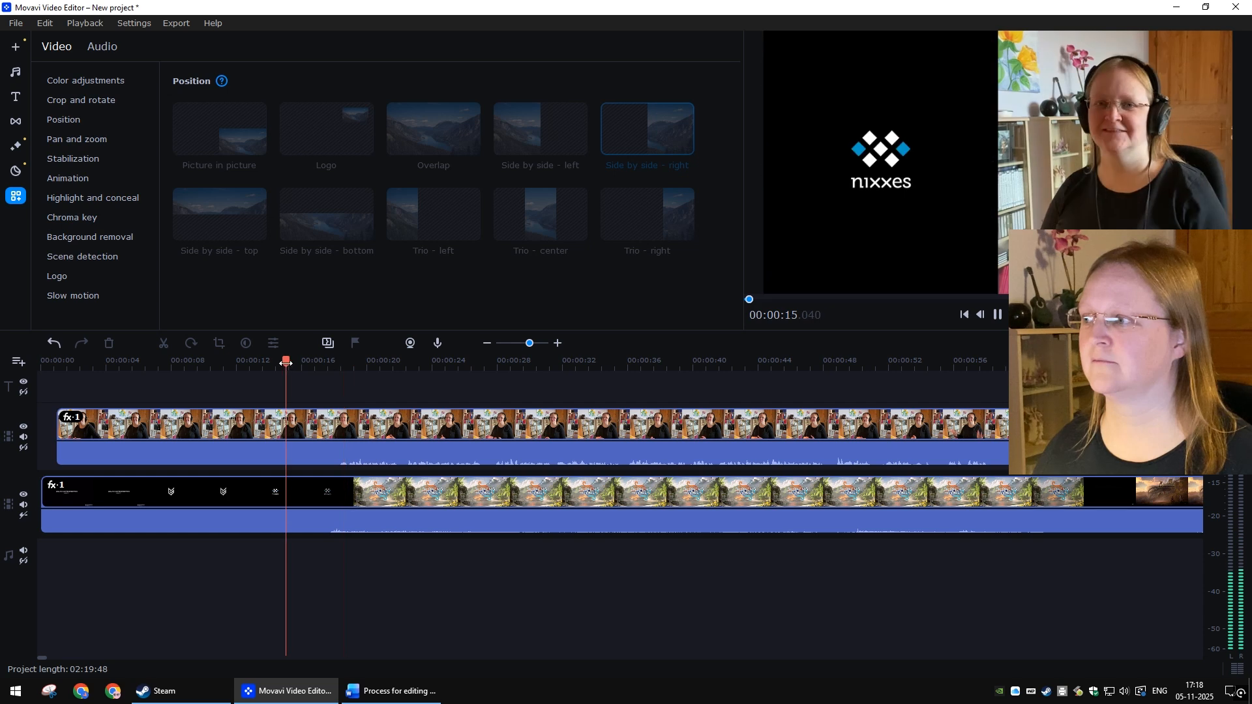
left_click(277, 362)
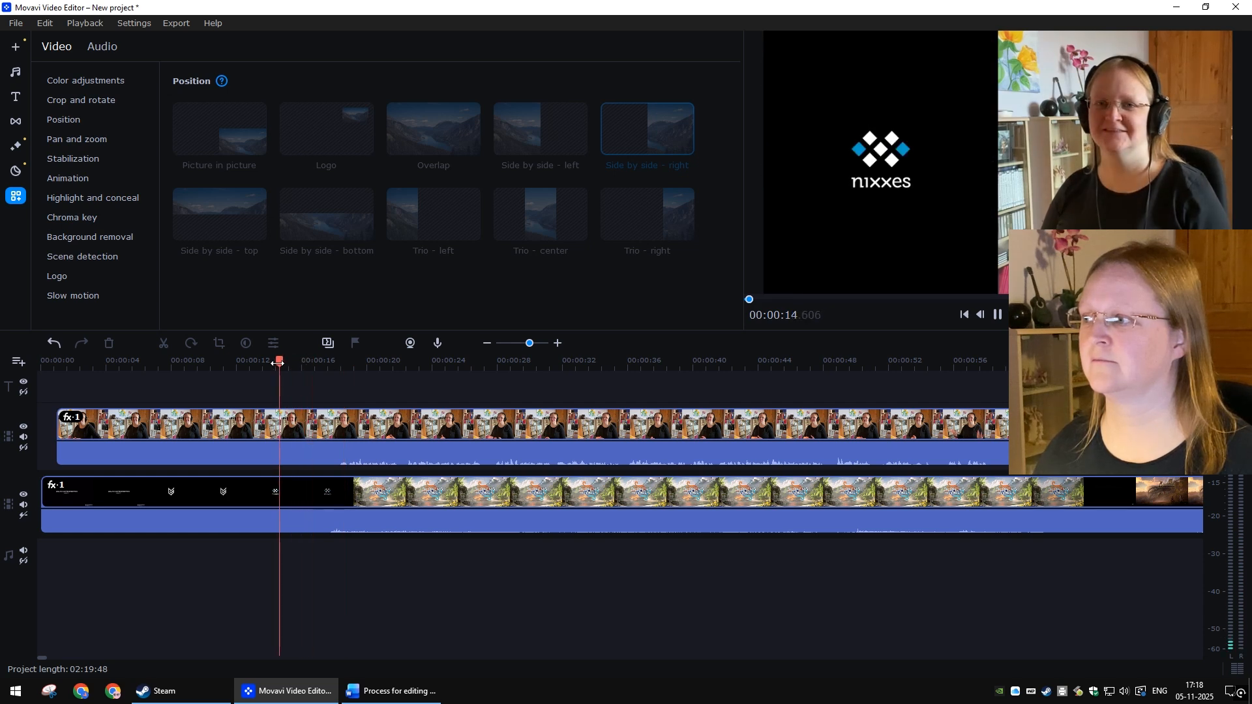
left_click(278, 363)
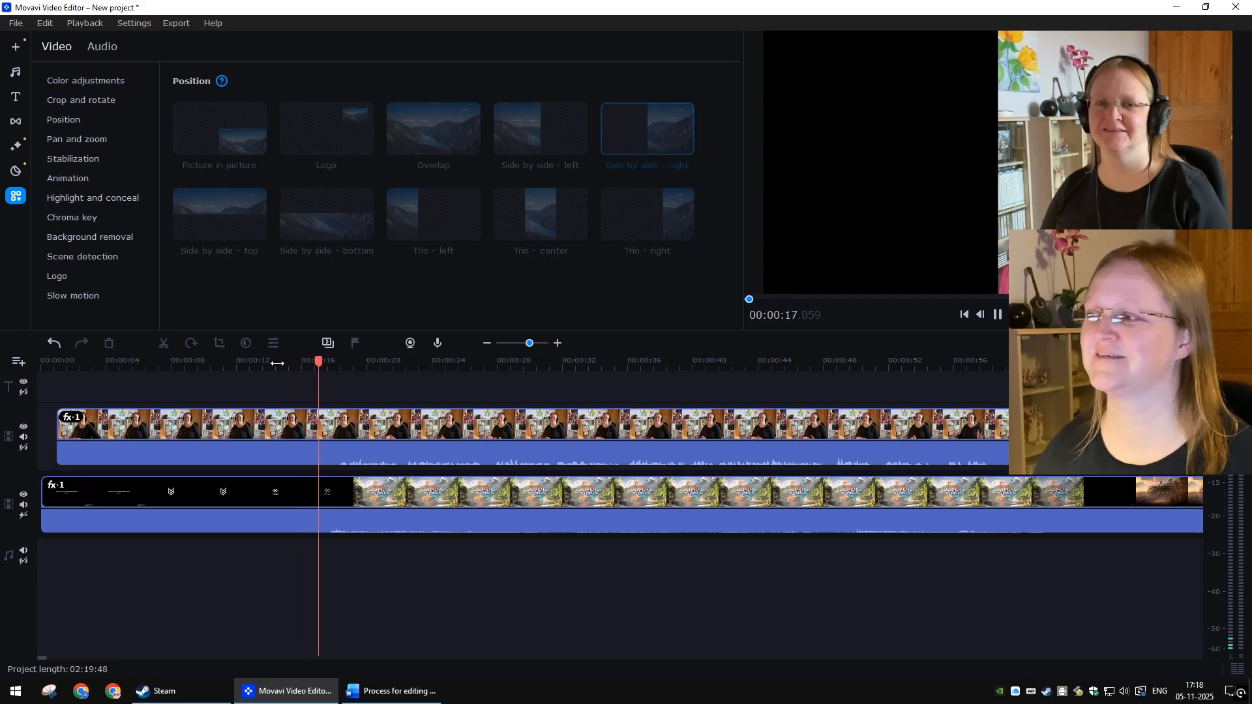
left_click(278, 362)
left_click(278, 363)
key("space")
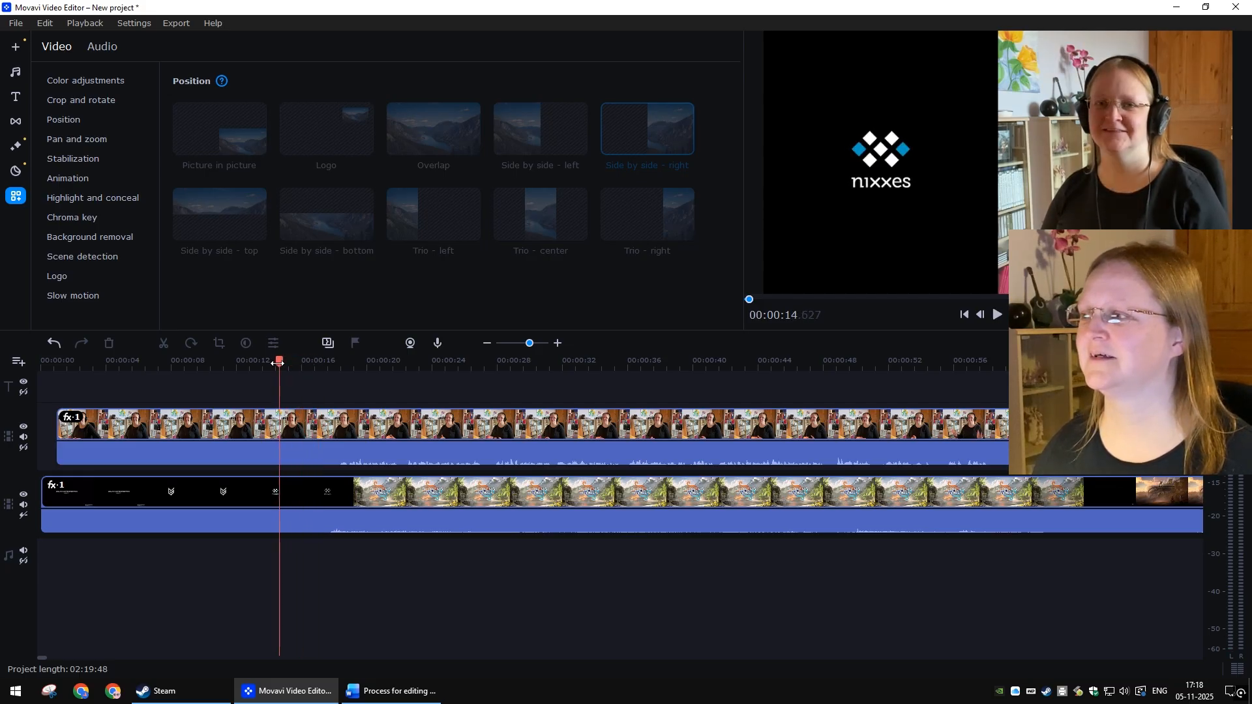
scroll(456, 508, "up", 2)
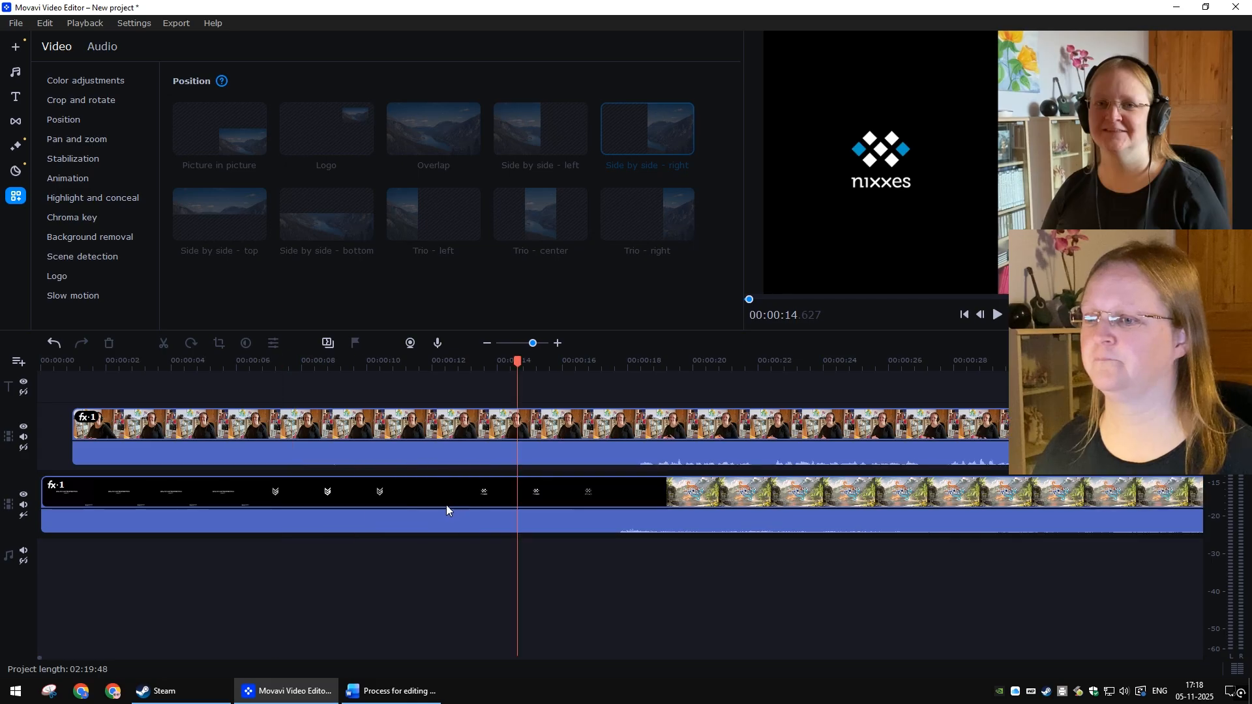
key("space")
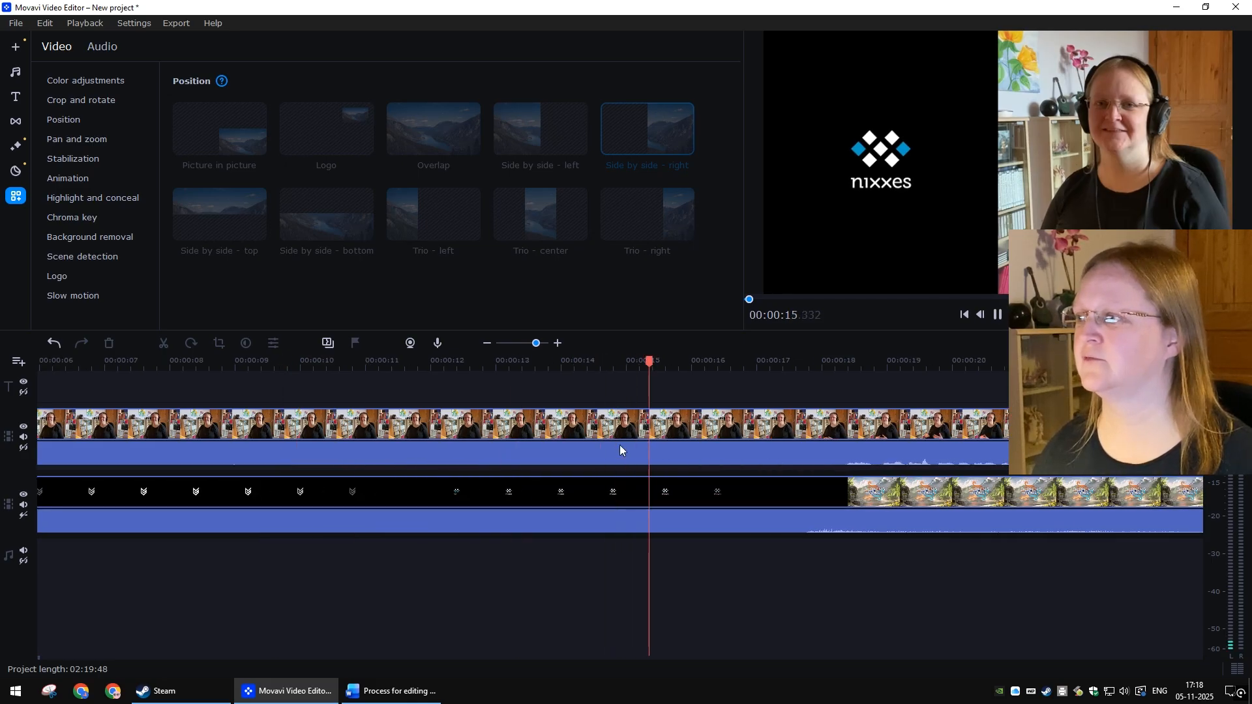
key("space")
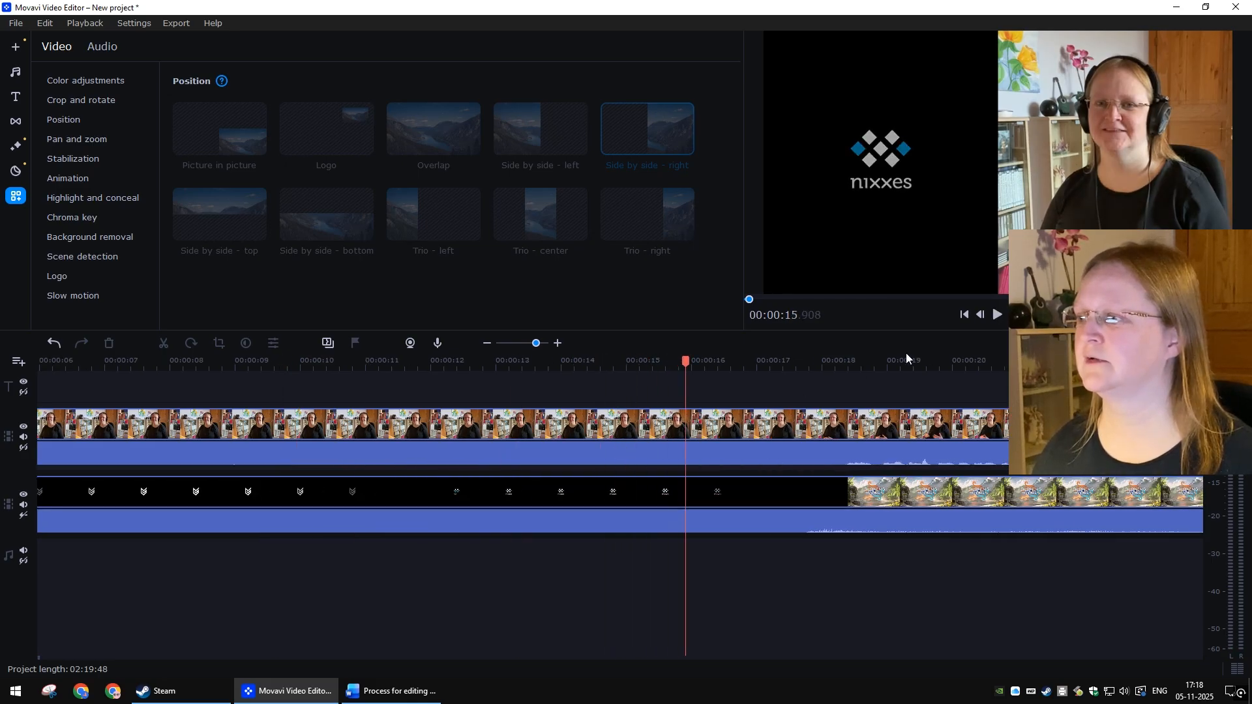
Step: Step frame by frame around 00:00:15 to find the exact sync point between the clips
left_click(981, 315)
left_click(981, 315)
left_click(981, 315)
left_click(981, 315)
left_click(981, 315)
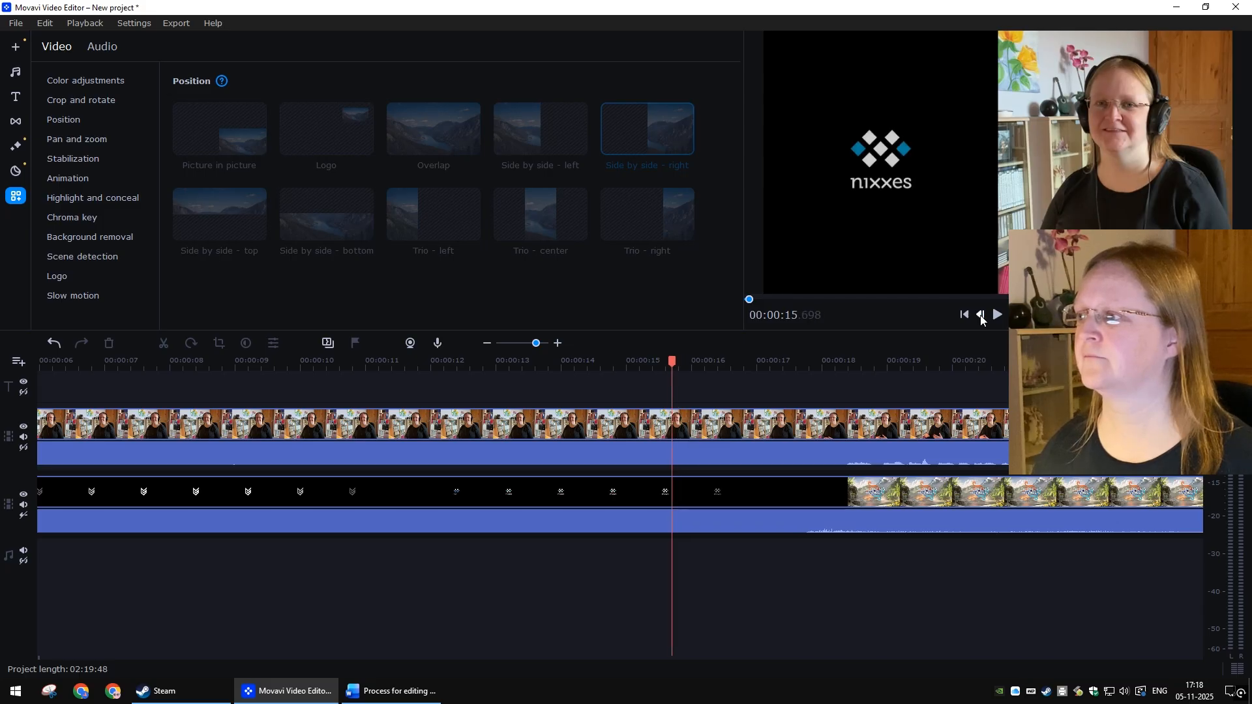
left_click(981, 315)
left_click(981, 315)
left_click(981, 315)
left_click(981, 315)
left_click(981, 315)
left_click(981, 315)
left_click(981, 315)
left_click(981, 315)
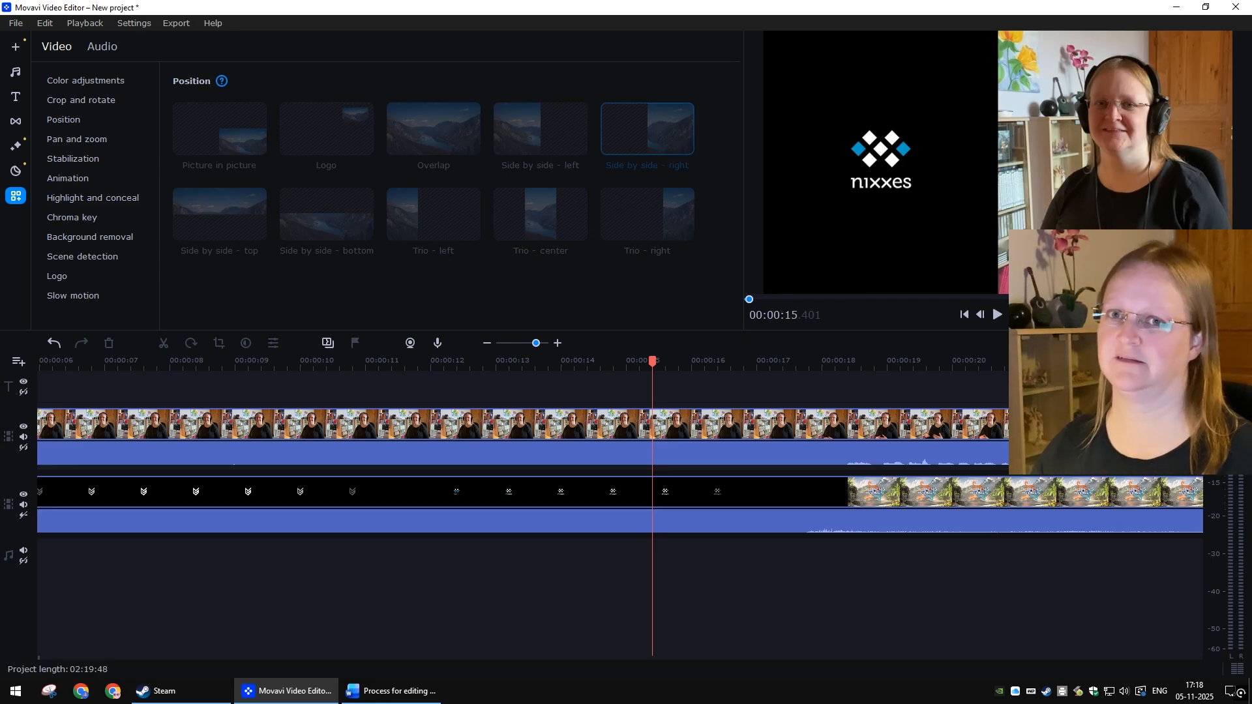
key("Right")
key("Right")
key("Right")
key("Right")
key("Right")
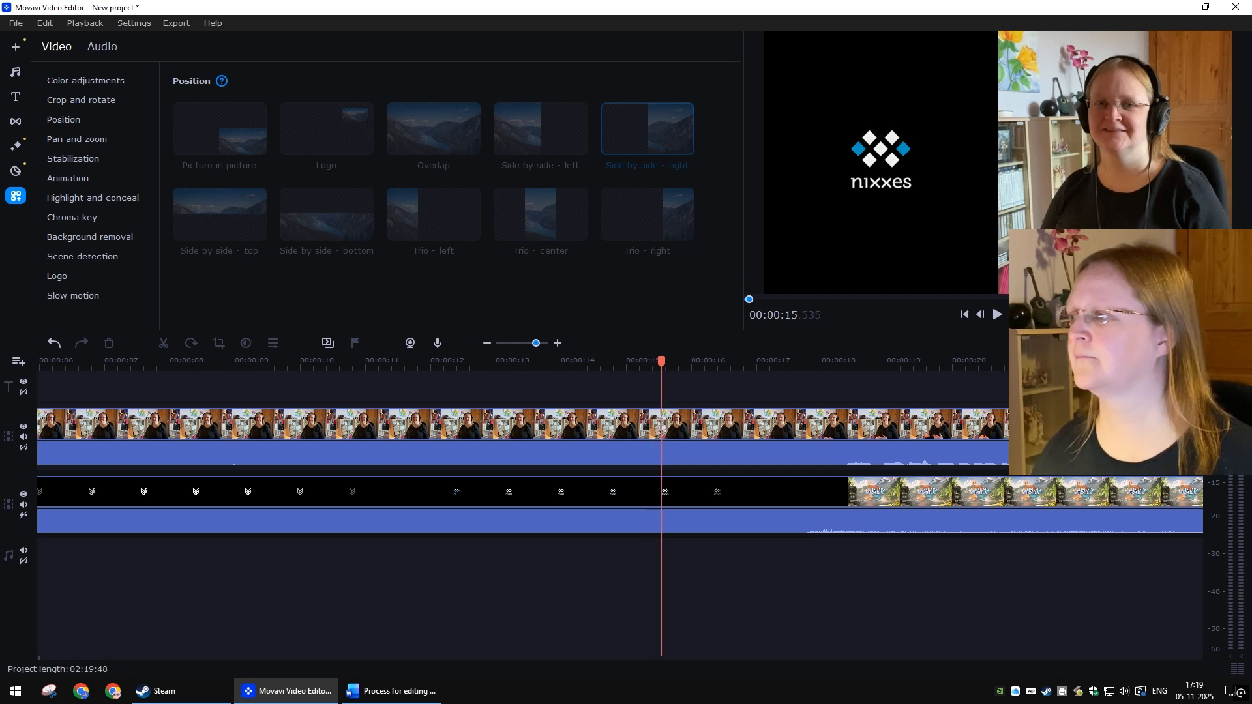
left_click(981, 315)
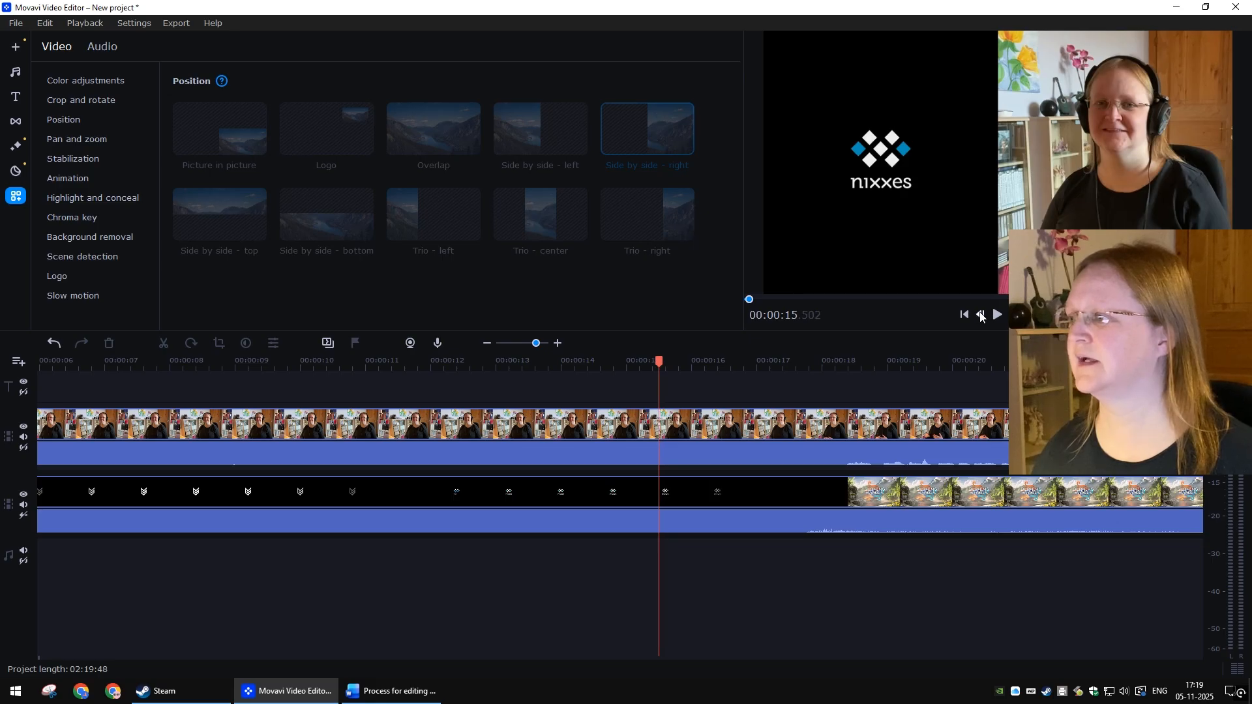
left_click(981, 316)
left_click(981, 315)
left_click(1015, 315)
left_click(1015, 315)
left_click(1015, 315)
left_click(1014, 315)
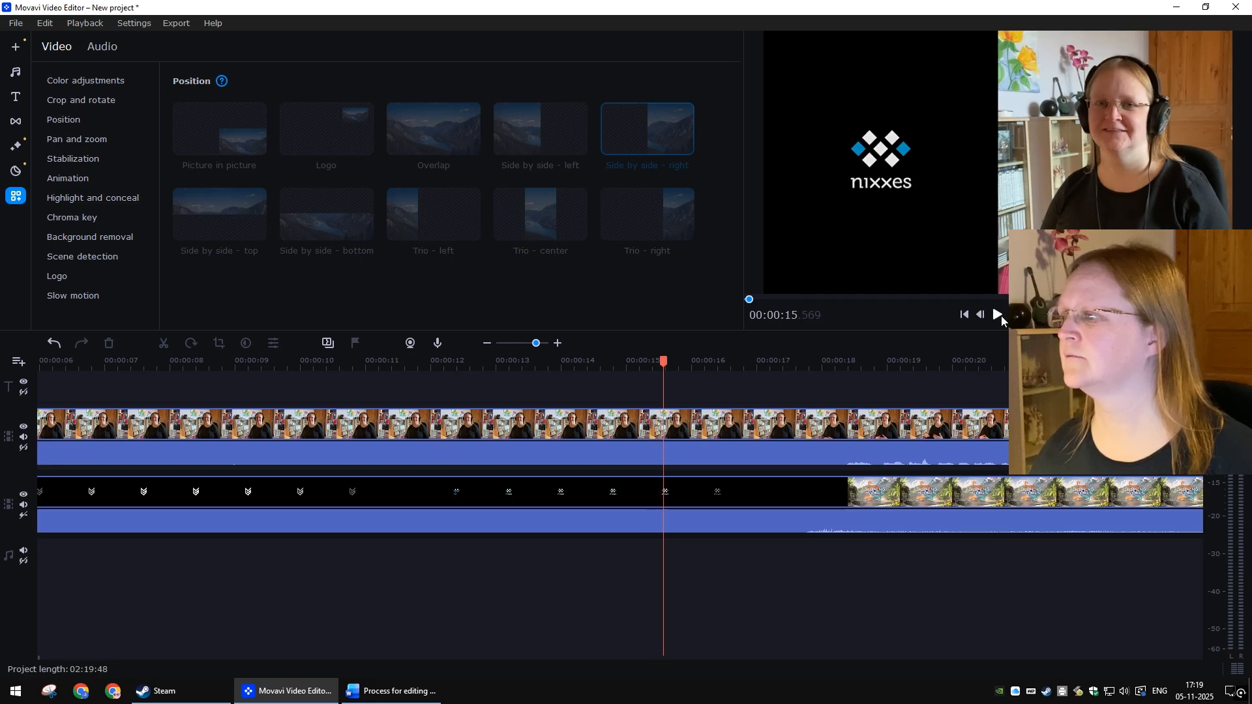
left_click(981, 315)
Step: Add a marker at about 00:00:15.5 and label it with a note beginning 'Face is'
left_click(601, 428)
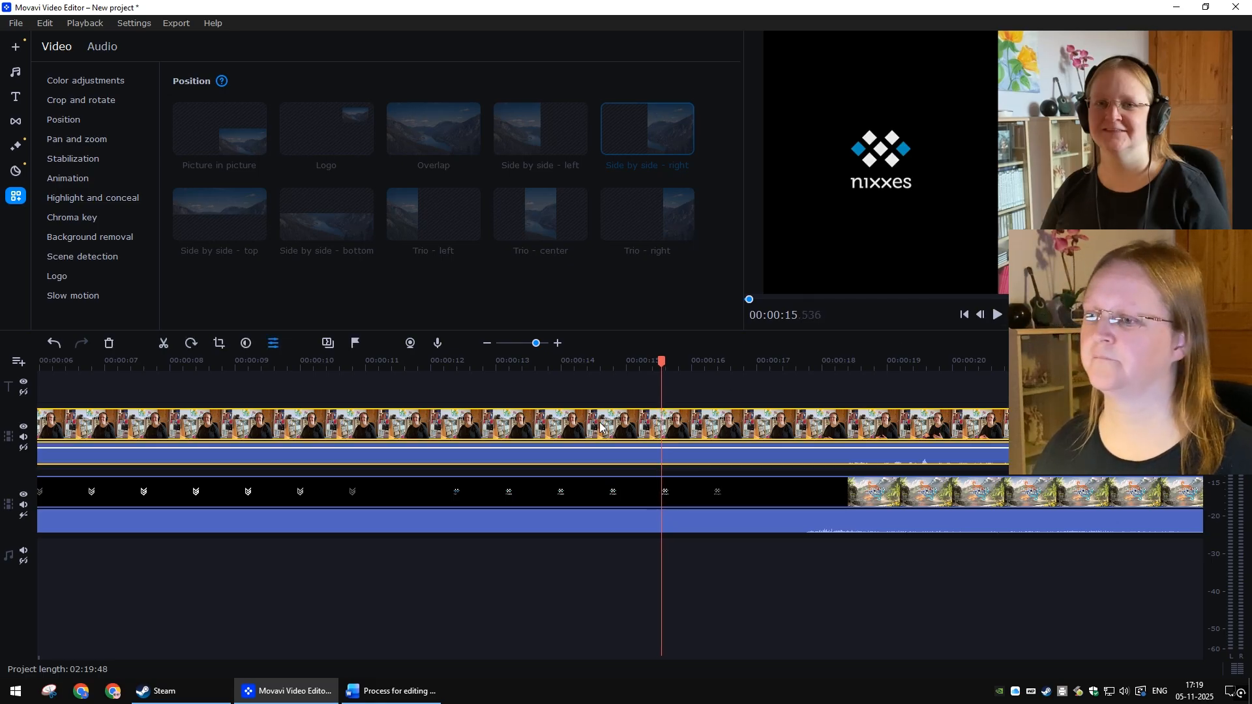
left_click(357, 343)
type("Face")
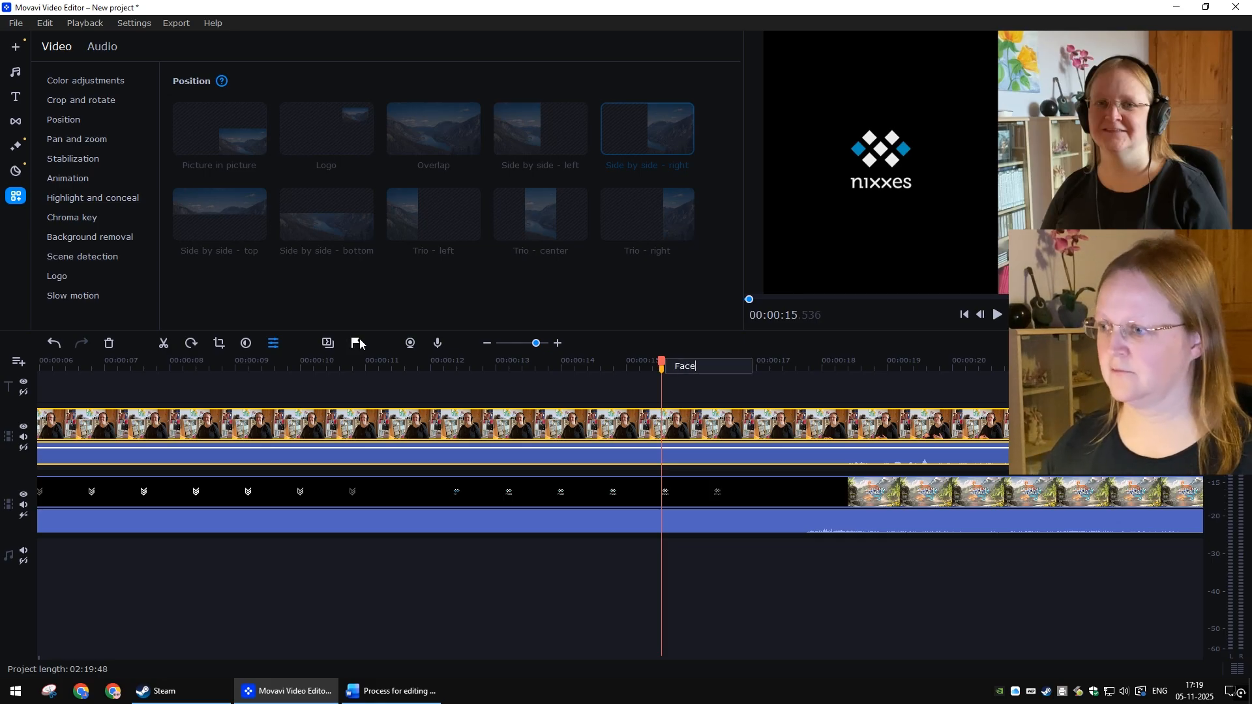
type("at start")
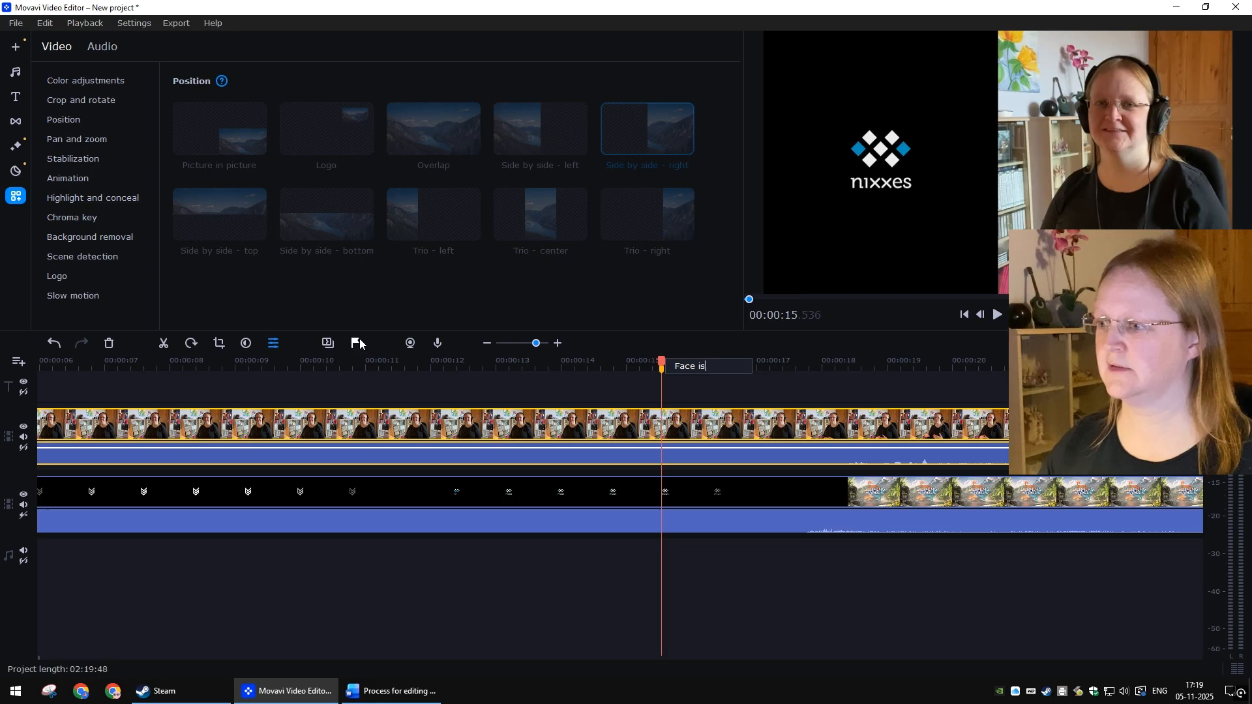
key("Return")
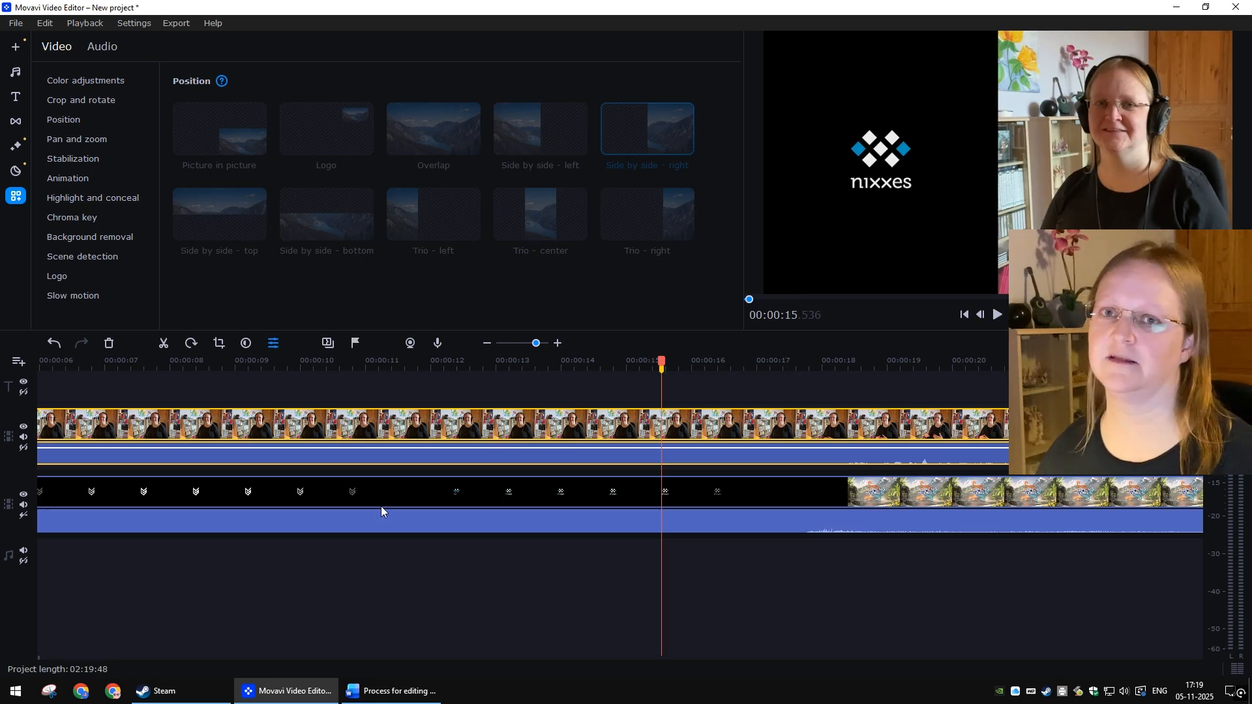
Step: Step forward a few frames to about 00:00:15.9 and add a marker on the webcam clip labelled 'Face is IN'
left_click(976, 647)
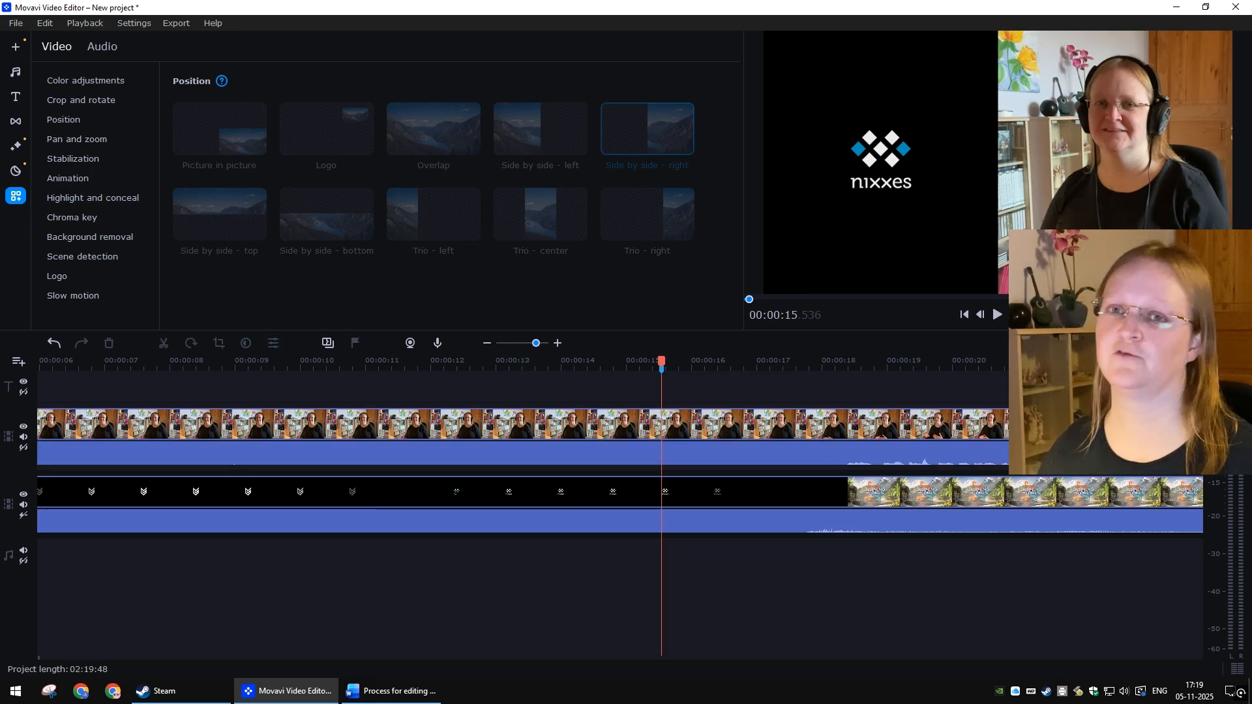
key("Right")
key("Right")
key("Right")
key("Right")
key("Right")
key("Right")
key("Right")
key("Right")
key("Right")
left_click(540, 419)
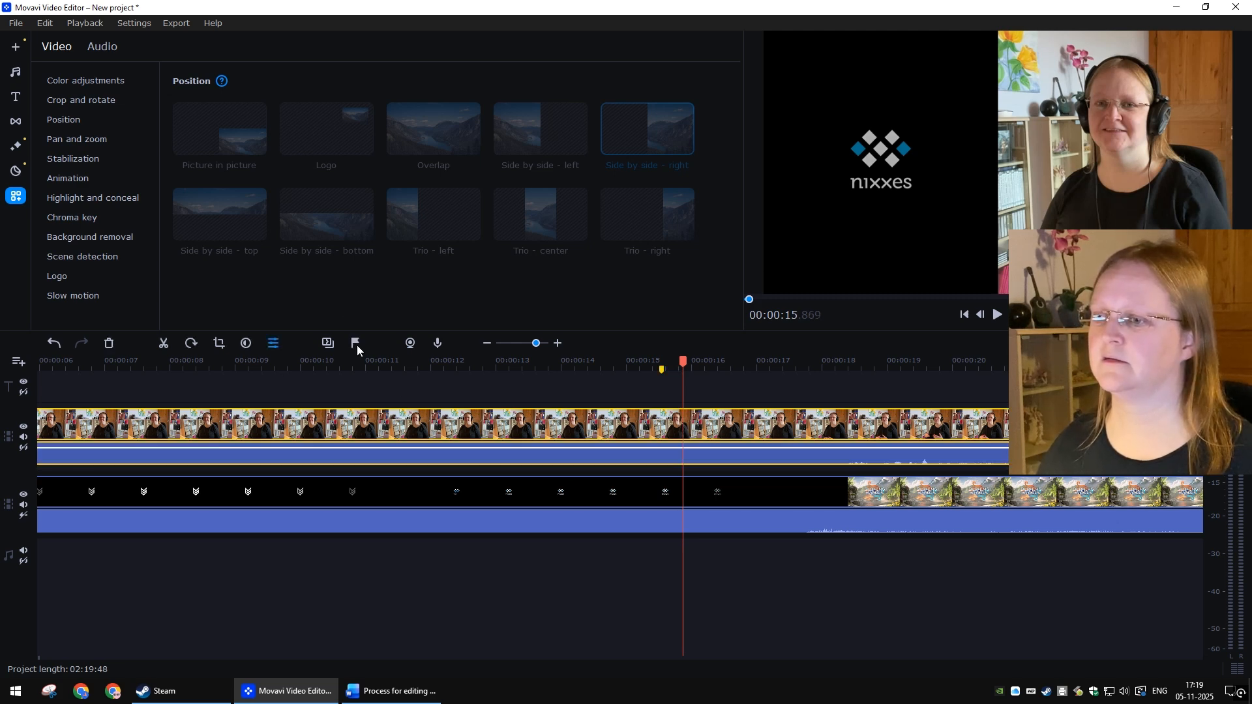
left_click(356, 345)
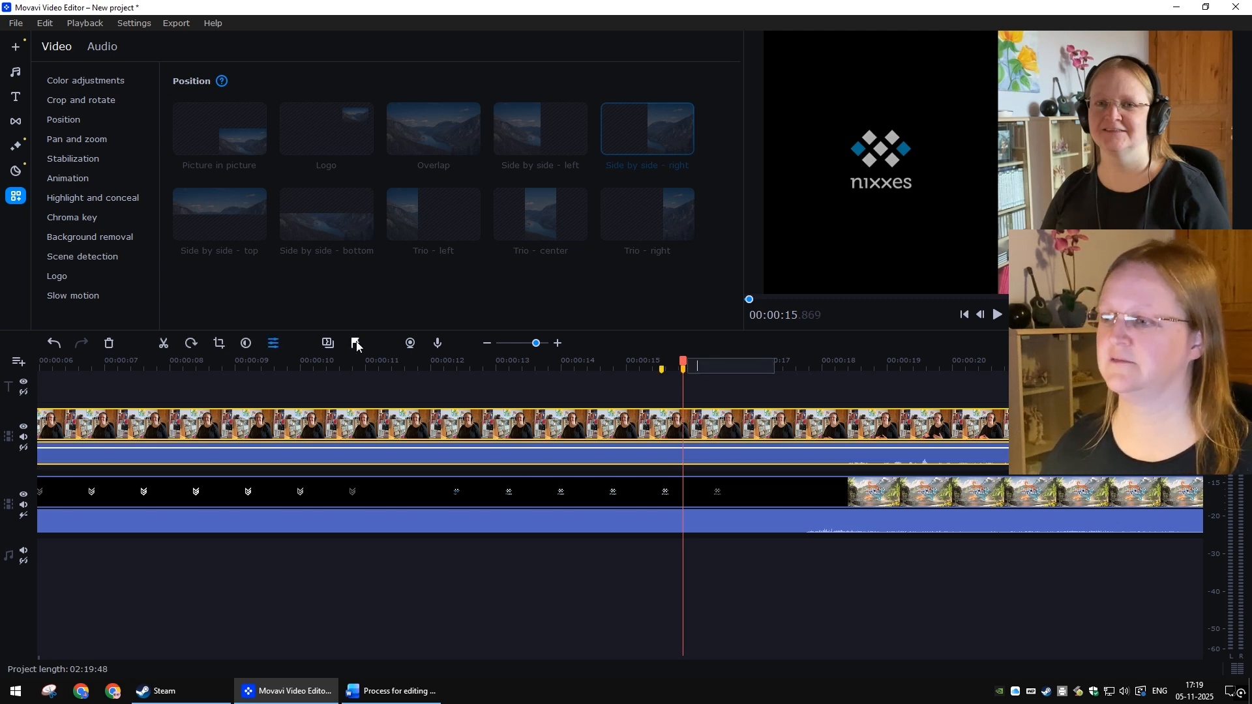
type("Face is IN")
key("Return")
left_click(751, 554)
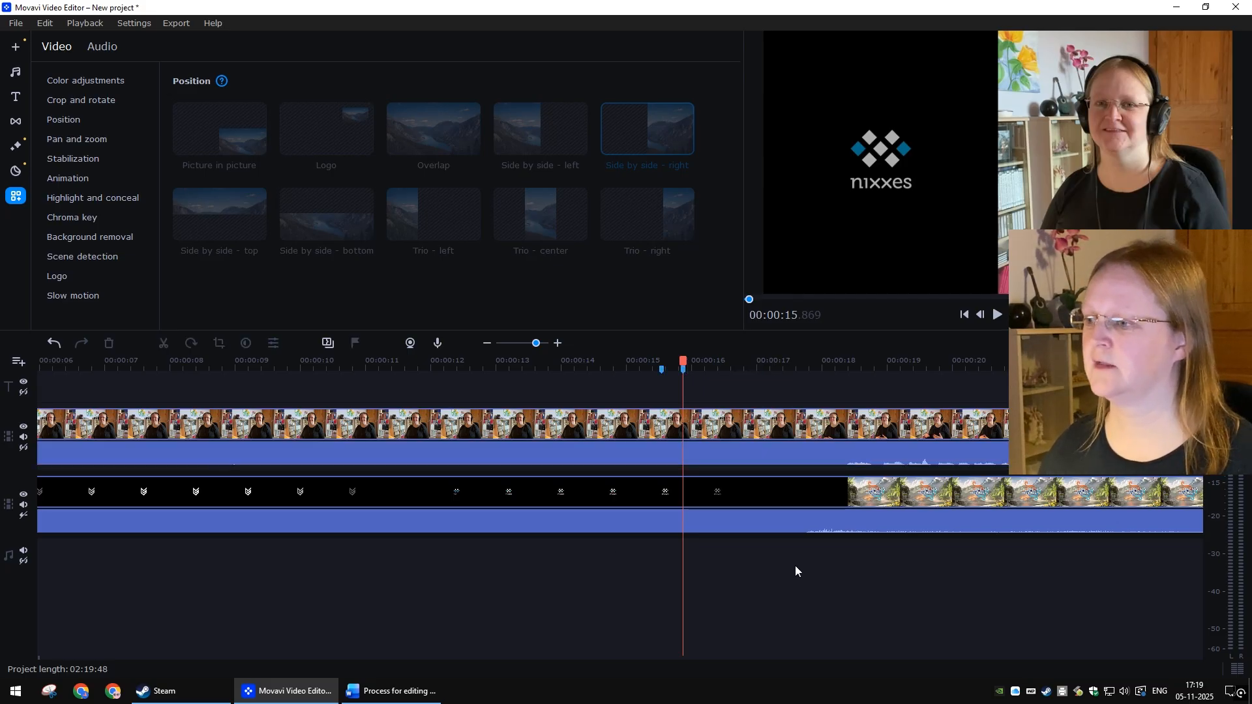
Step: Play past the intro and step backward frame by frame around 00:00:17.6 to find where the gameplay turns black
key("space")
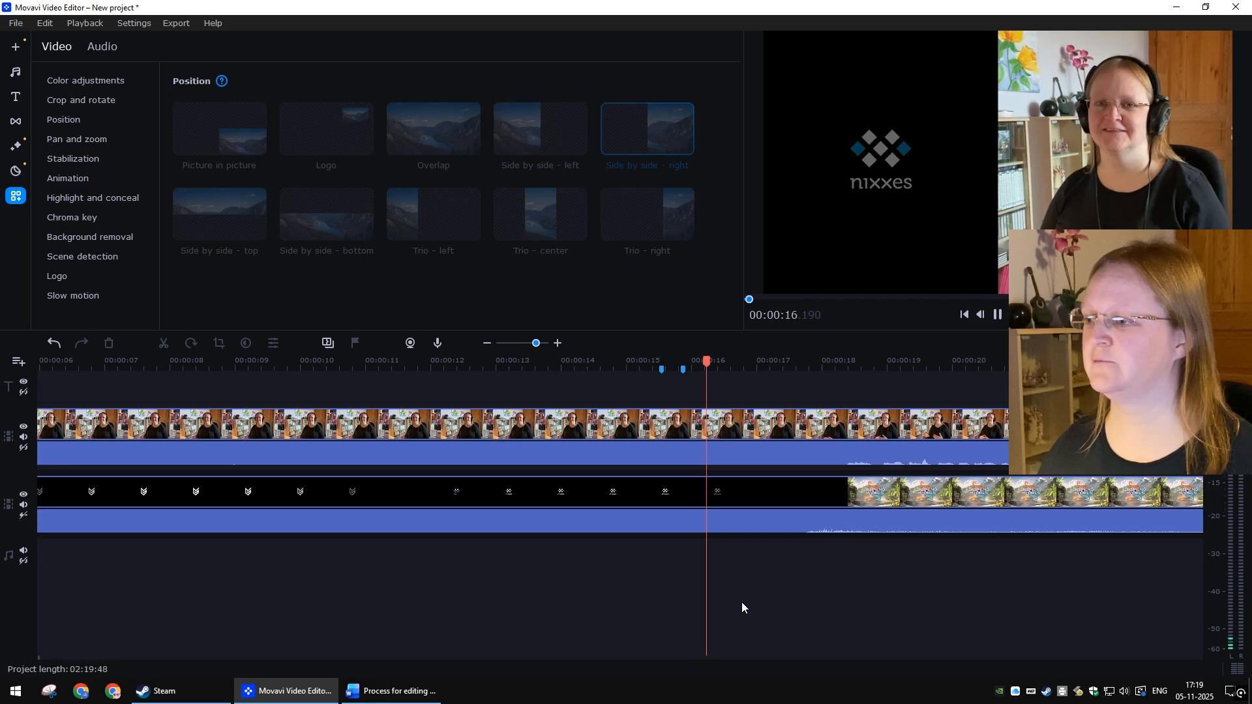
key("space")
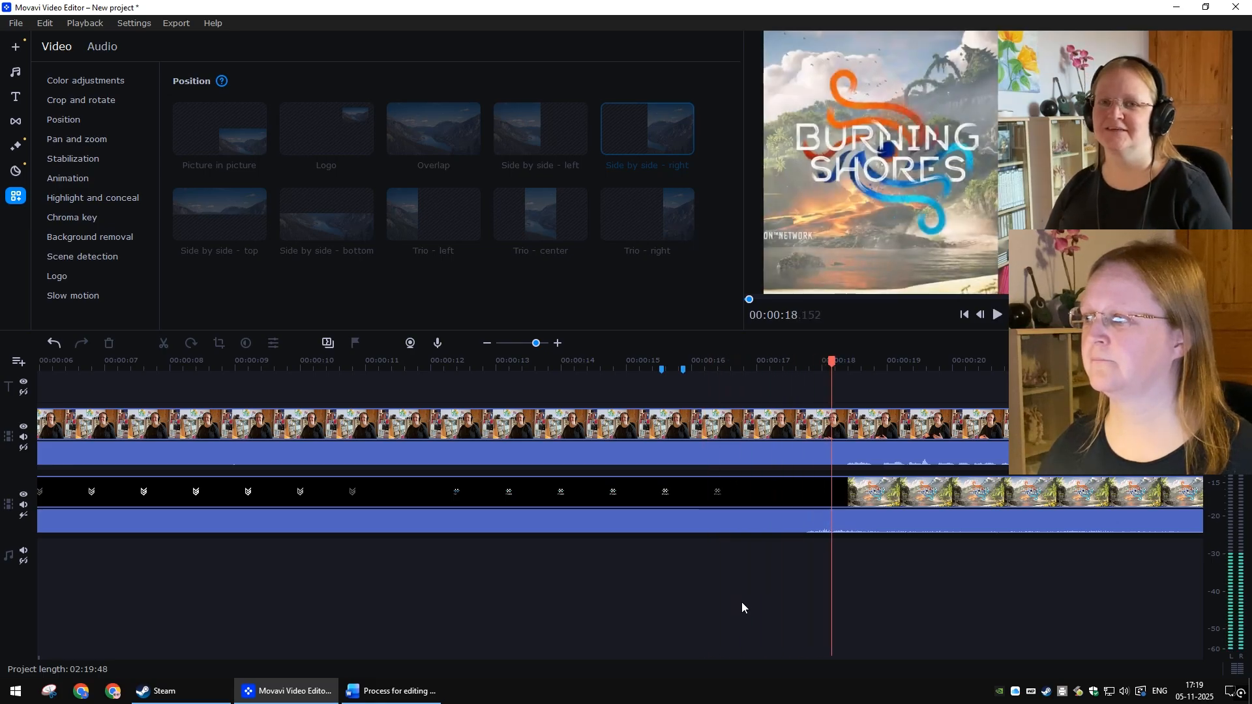
left_click(981, 315)
left_click(981, 315)
left_click(981, 315)
left_click(981, 315)
left_click(981, 315)
left_click(981, 316)
left_click(981, 316)
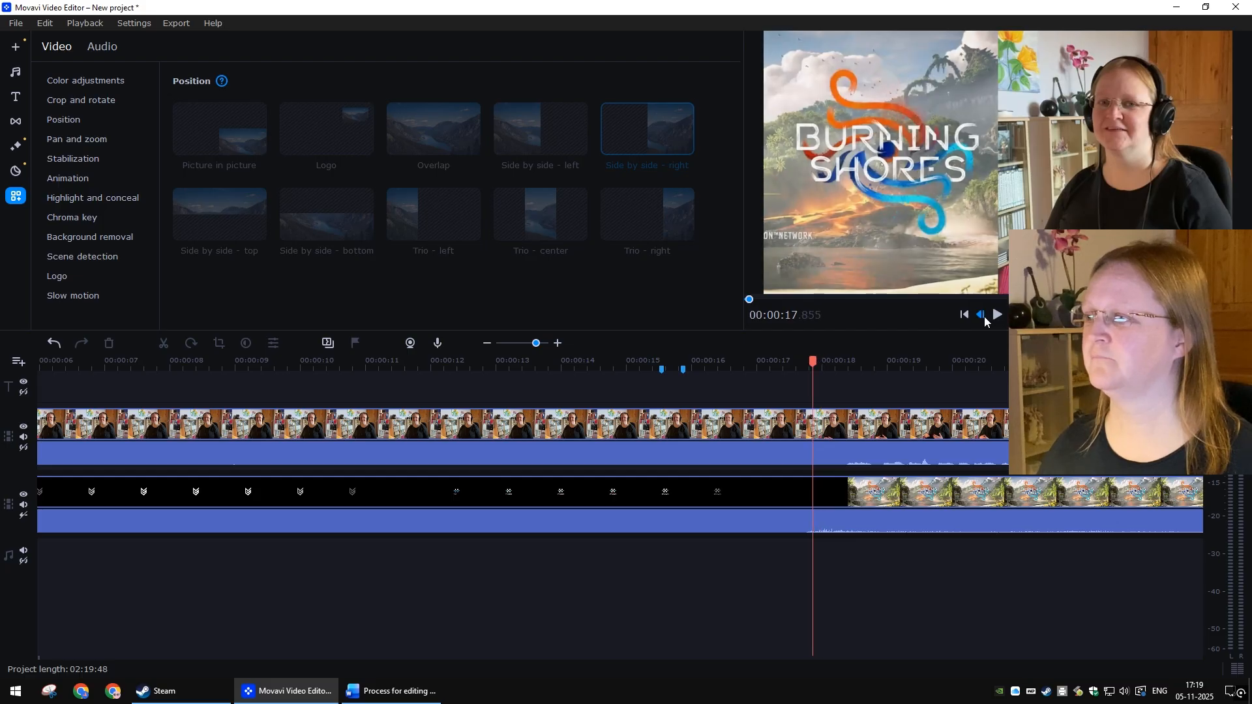
left_click(981, 316)
left_click(981, 316)
left_click(980, 316)
left_click(981, 315)
left_click(981, 315)
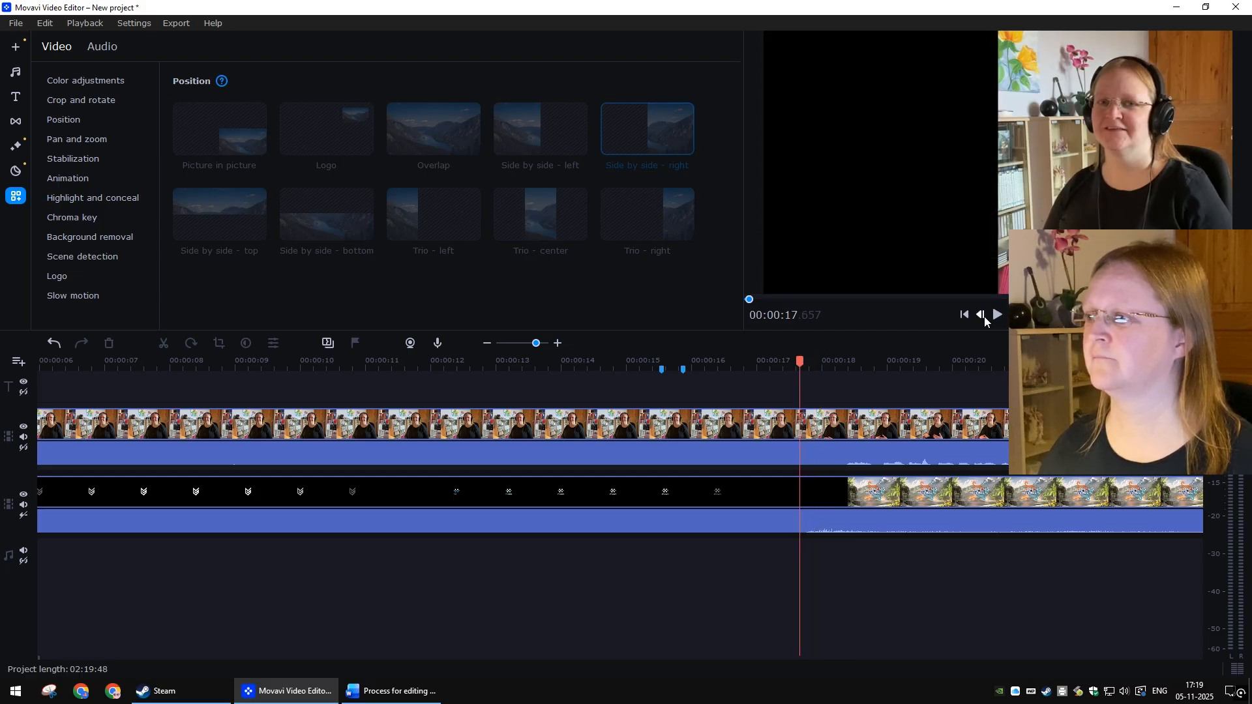
Step: Add a marker on the gameplay clip at about 00:00:17.66 labelled 'Game in black'
left_click(765, 490)
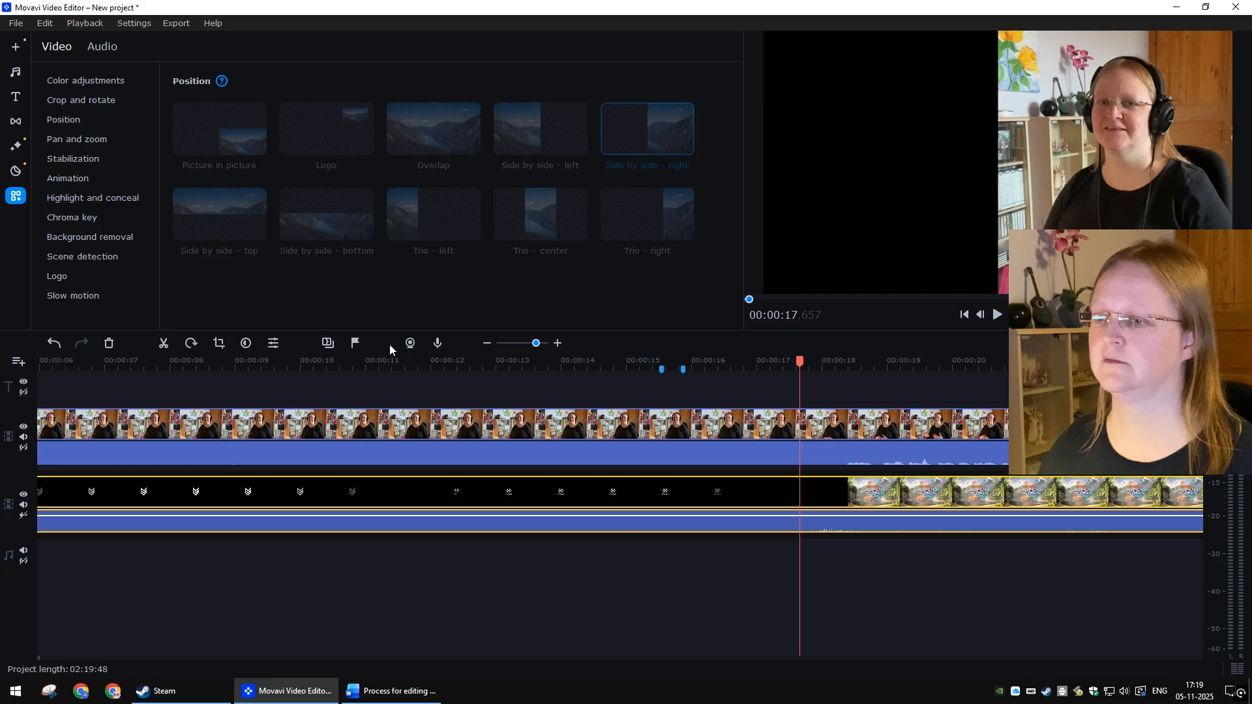
left_click(360, 343)
type("Game i")
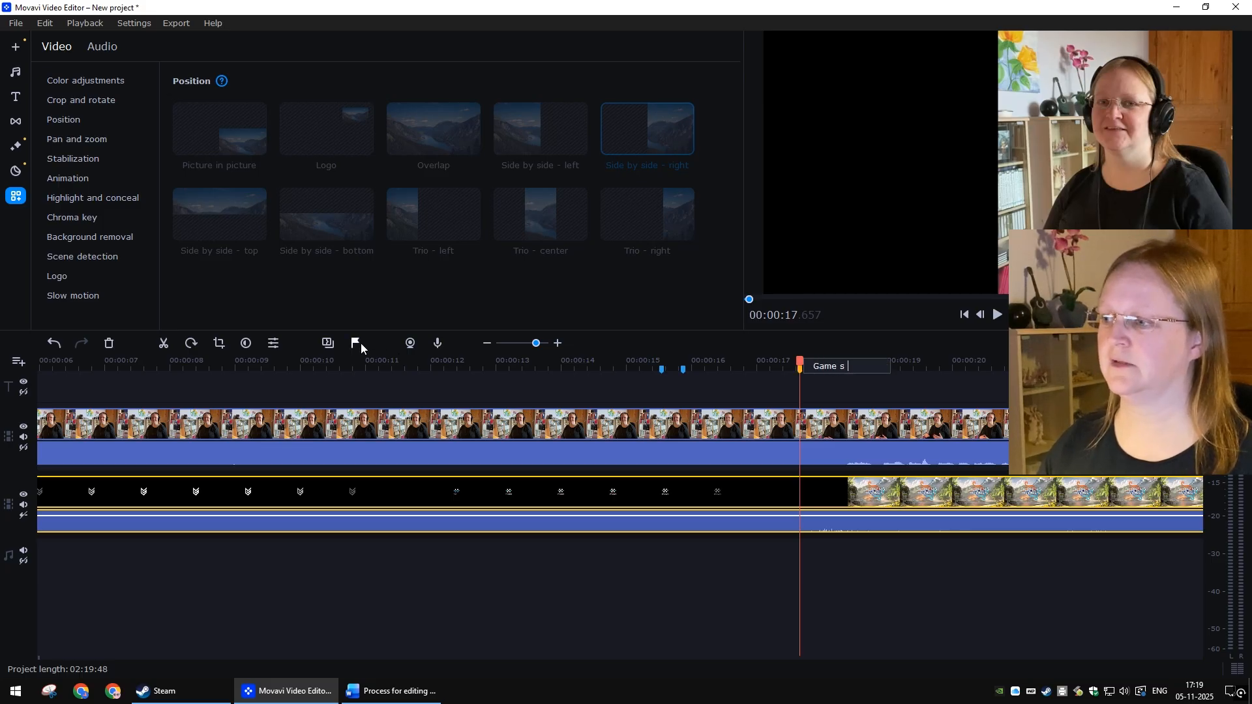
type("n black")
key("Return")
left_click(917, 593)
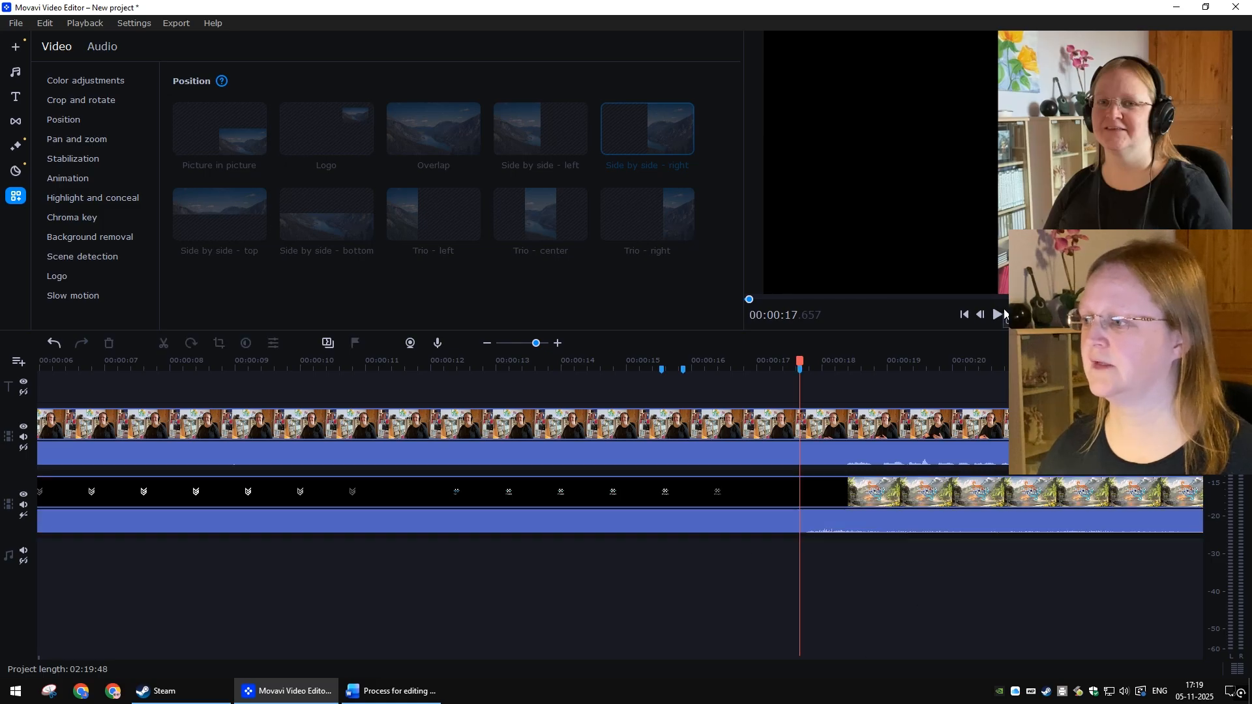
Step: Step forward to about 00:00:17.98 and add a marker on the gameplay clip labelled 'Game is lit'
left_click(1014, 315)
left_click(1014, 314)
left_click(1014, 315)
left_click(1014, 315)
left_click(1014, 315)
left_click(1015, 314)
left_click(1015, 314)
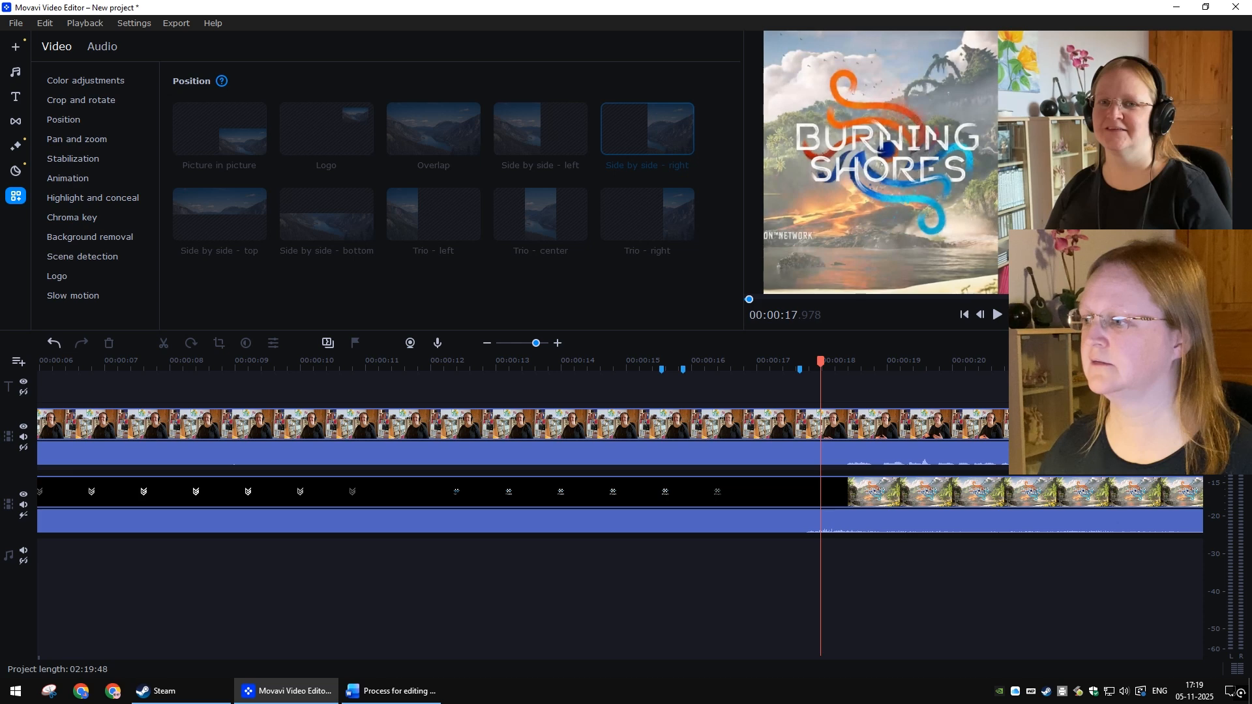
left_click(749, 500)
left_click(356, 344)
type("Game is lit")
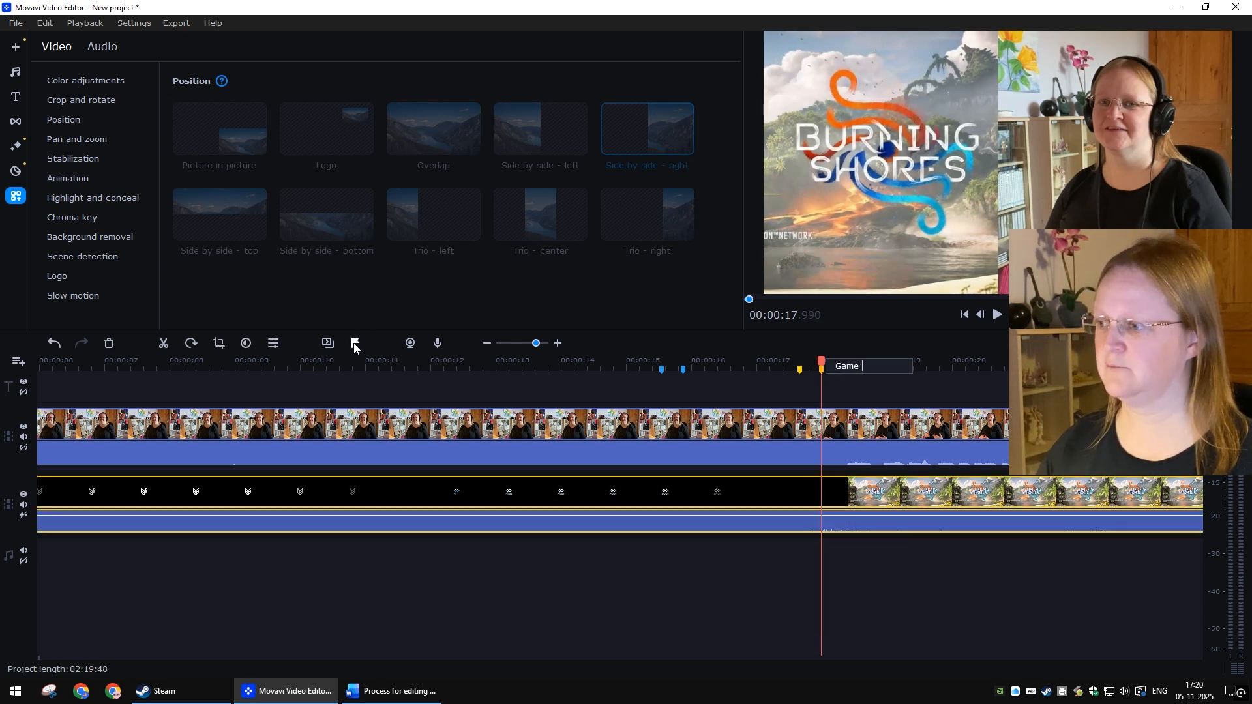
key("Return")
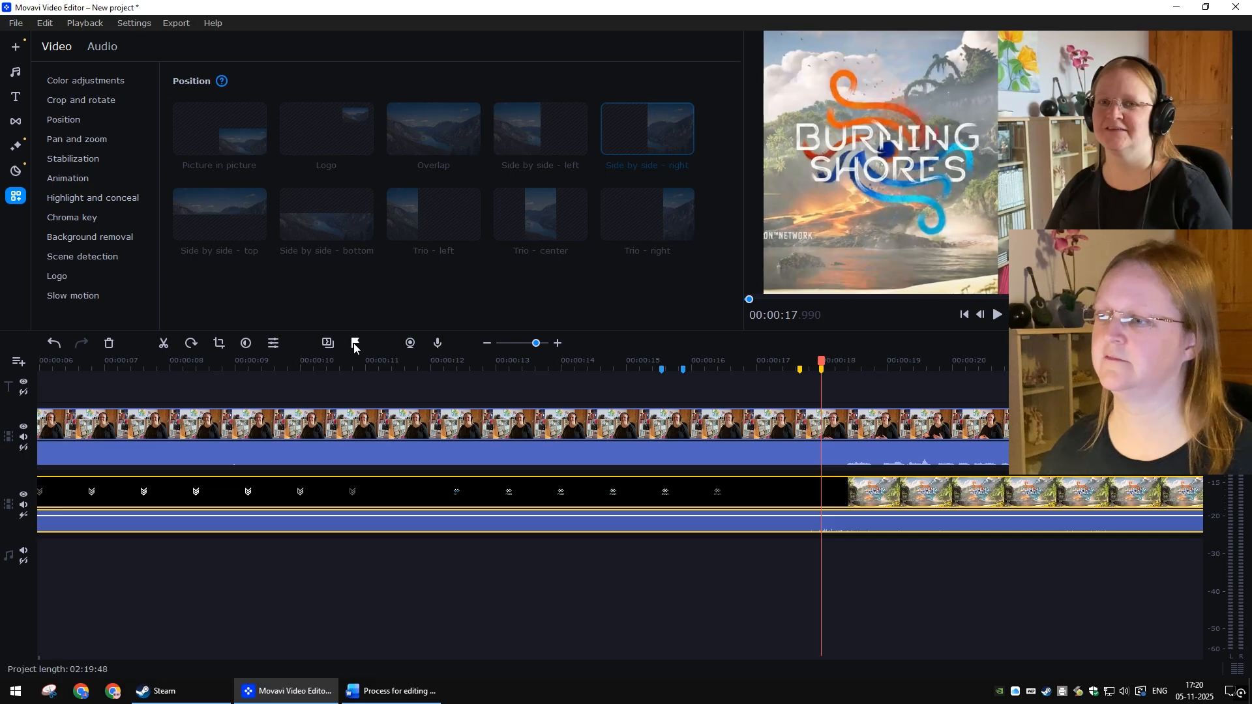
left_click(605, 601)
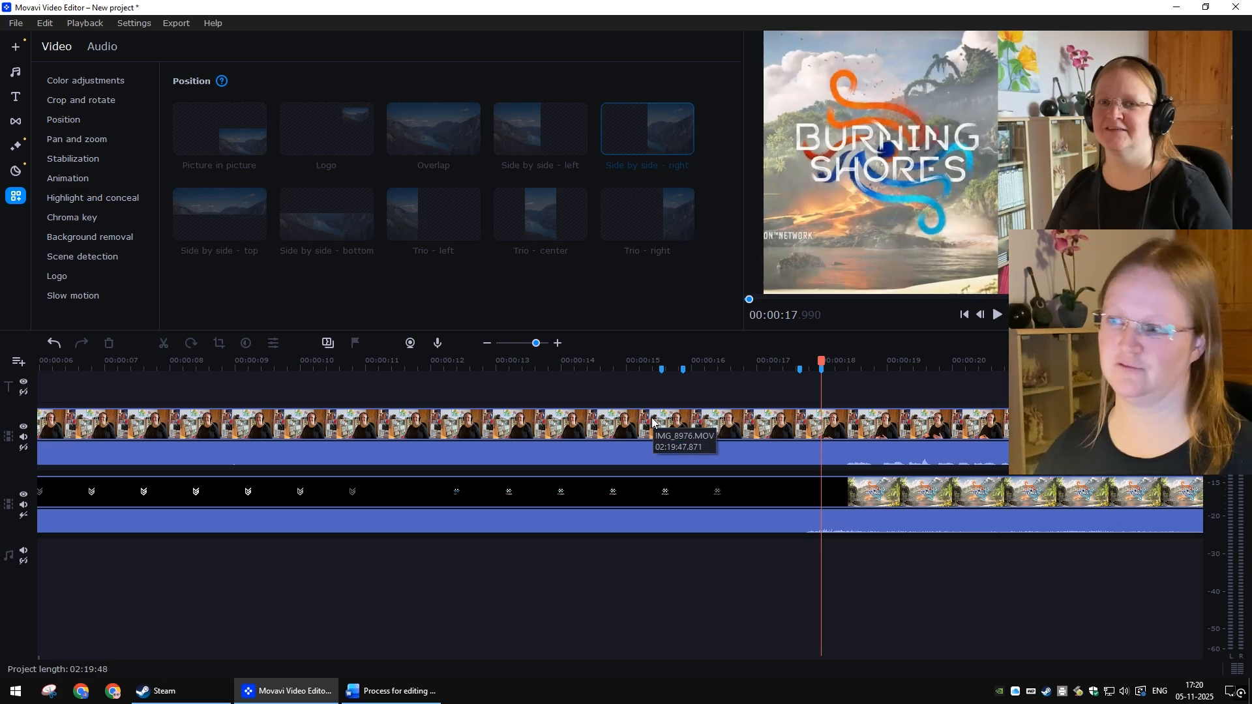
Step: Drag the webcam clip about two seconds later on its track
left_click_drag(653, 422, 787, 415)
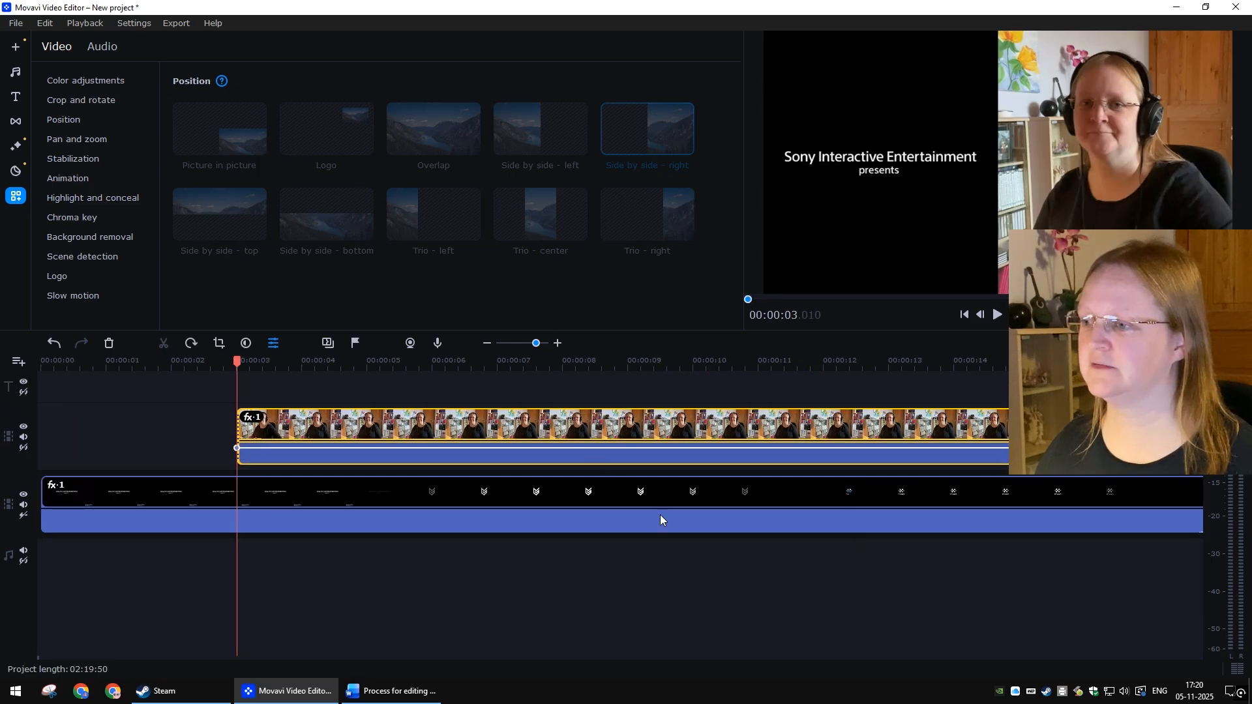
scroll(659, 509, "right", 10)
scroll(458, 429, "left", 5)
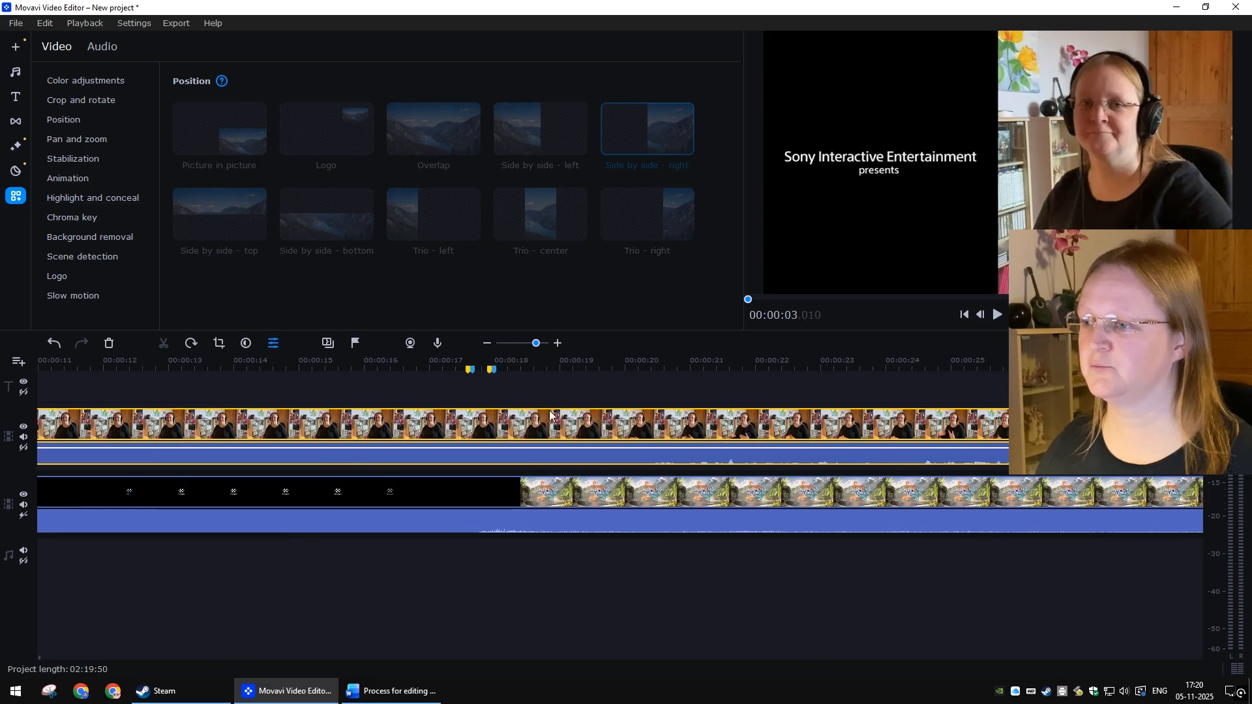
Step: Nudge the webcam clip slightly later so its face markers line up with the gameplay markers
left_click(480, 364)
scroll(530, 412, "up", 5)
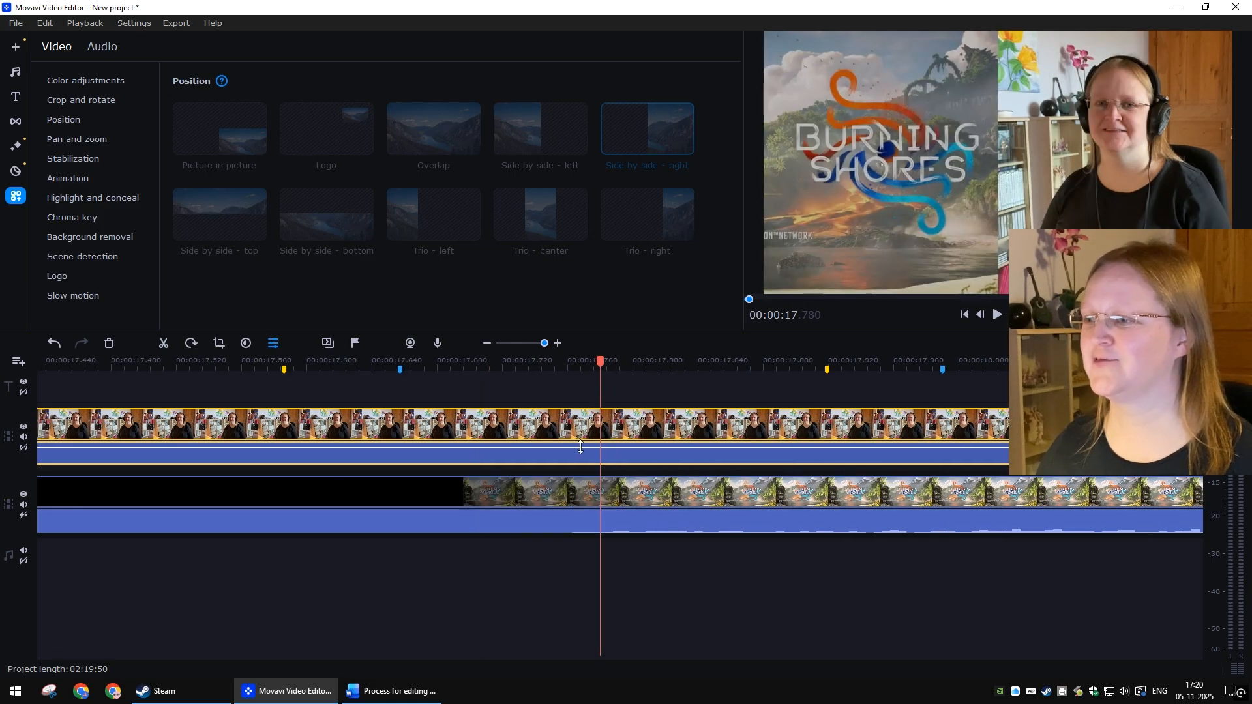
left_click_drag(495, 432, 601, 432)
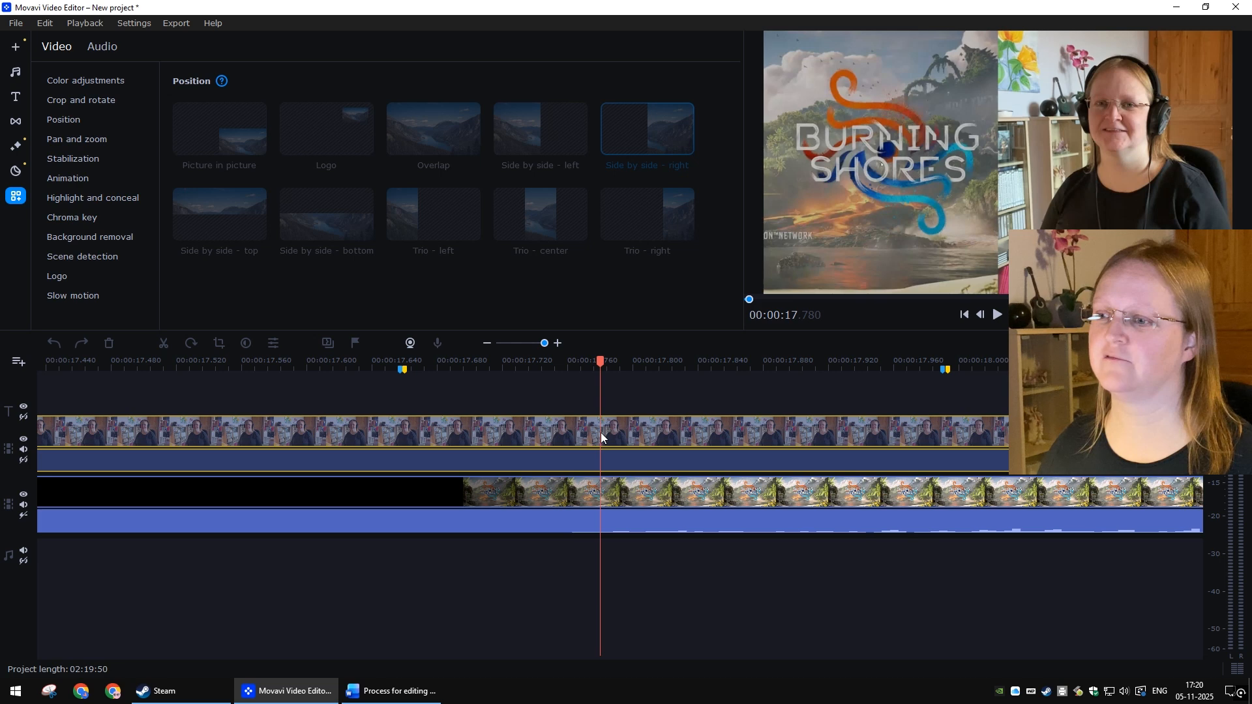
left_click_drag(601, 433, 600, 432)
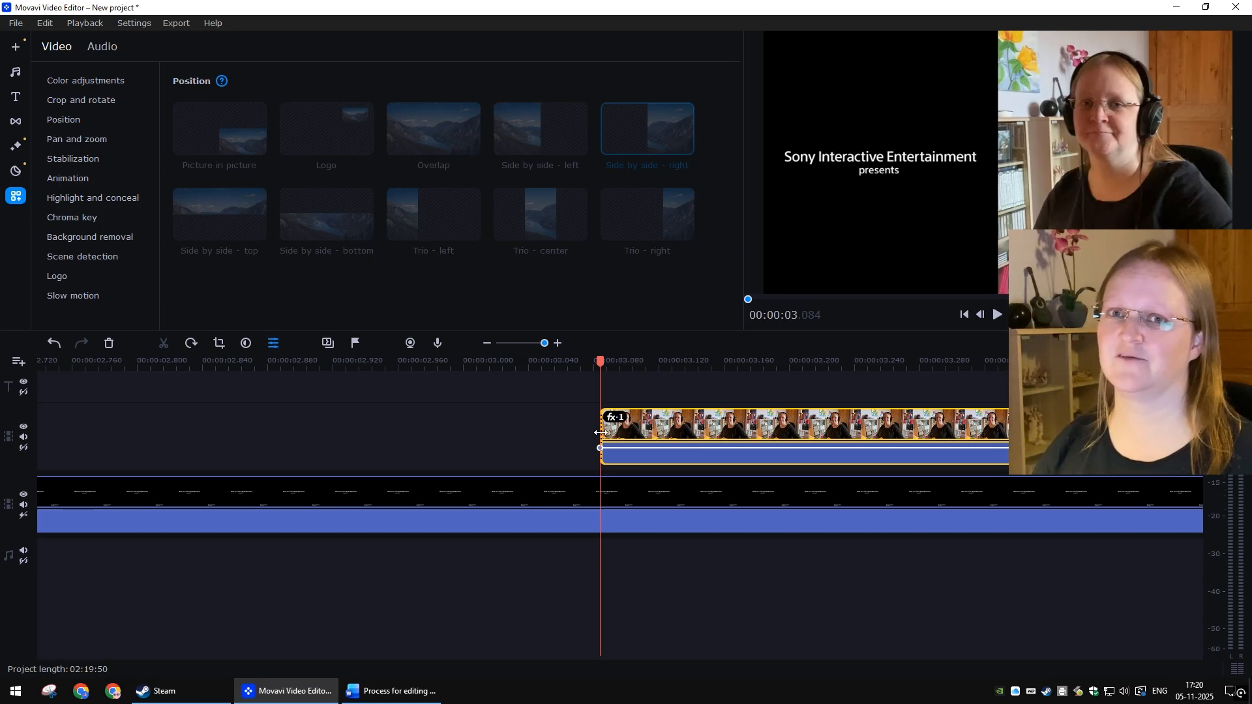
left_click(905, 624)
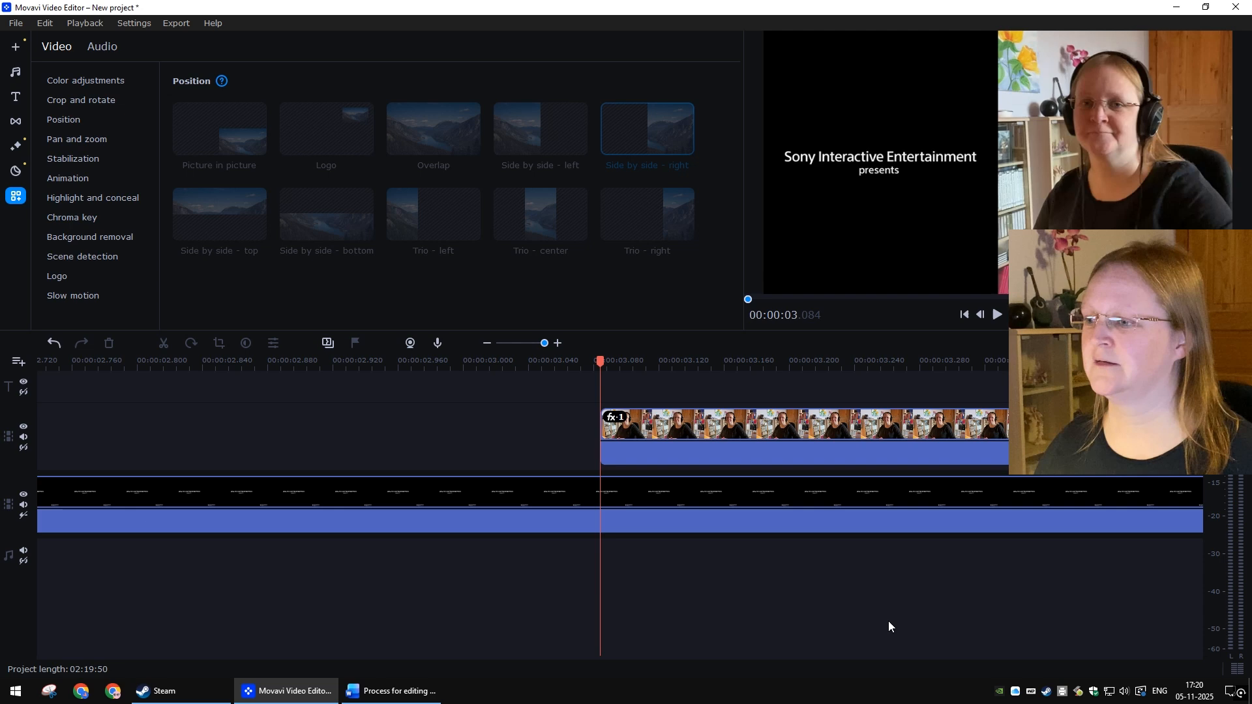
Step: Play from about 00:00:17.5 and step forward frame by frame to inspect how the clips line up
scroll(807, 614, "down", 6)
left_click(611, 362)
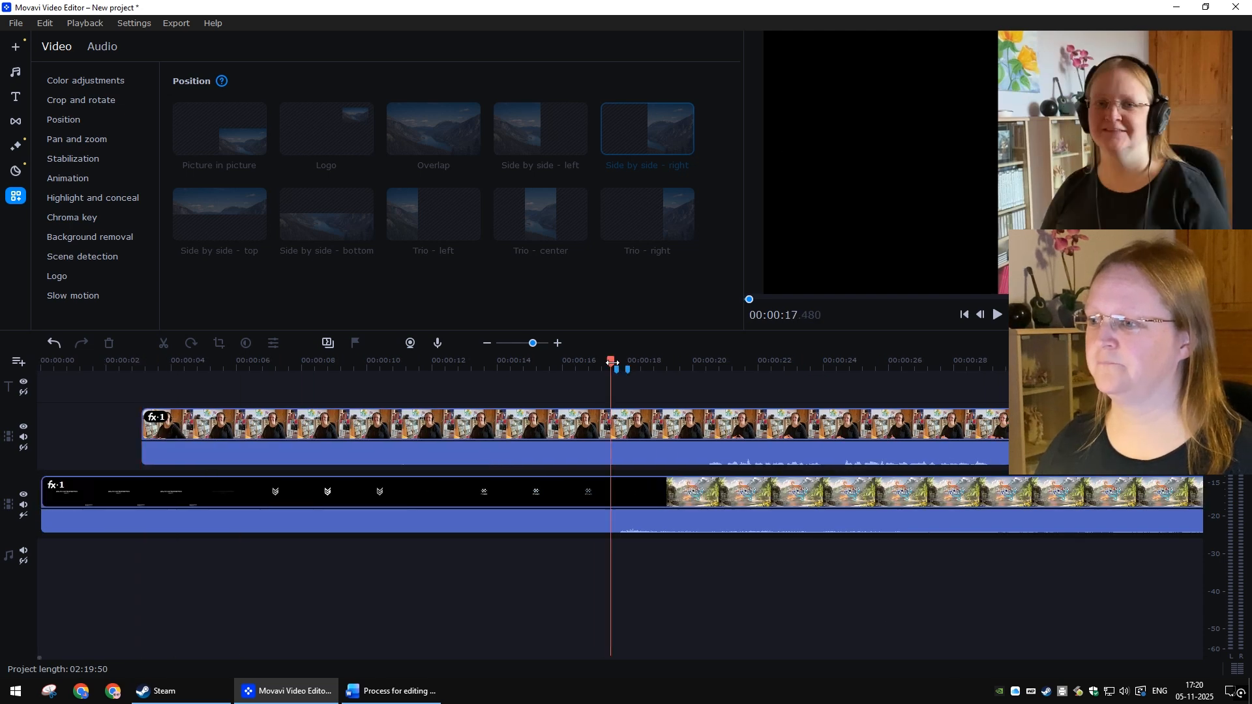
key("space")
left_click(611, 364)
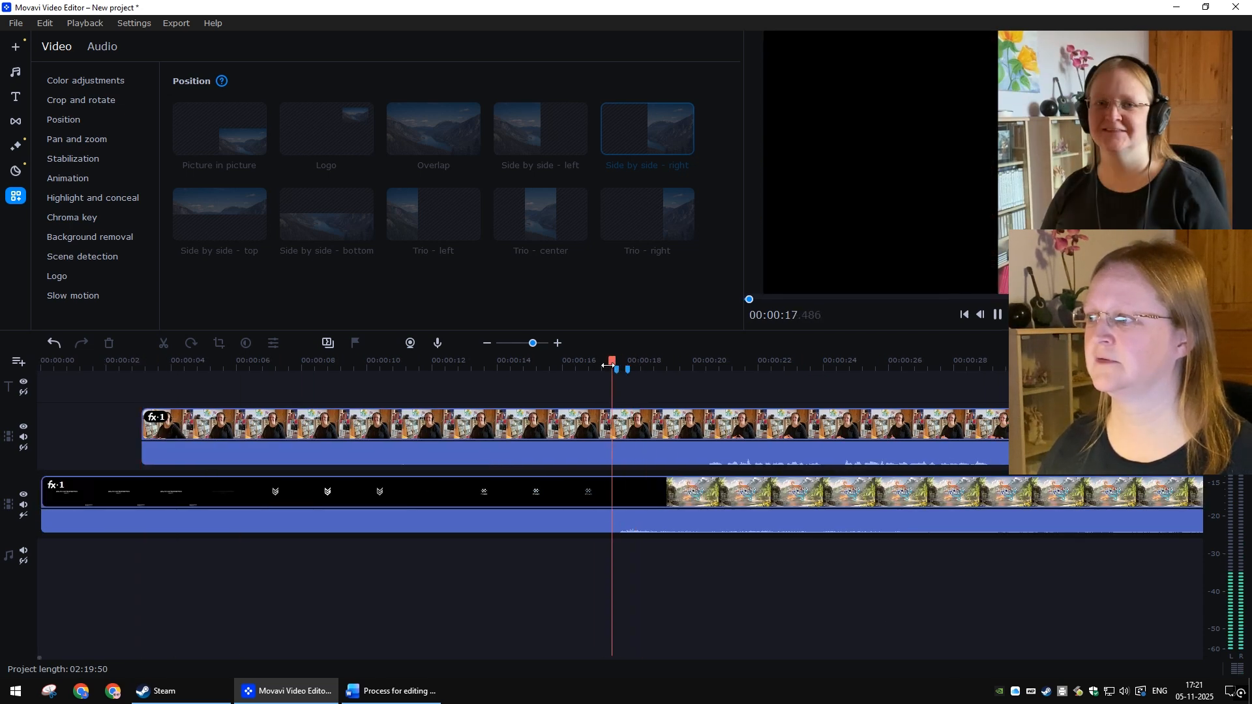
left_click(608, 366)
left_click(607, 365)
left_click(608, 365)
scroll(773, 447, "up", 2)
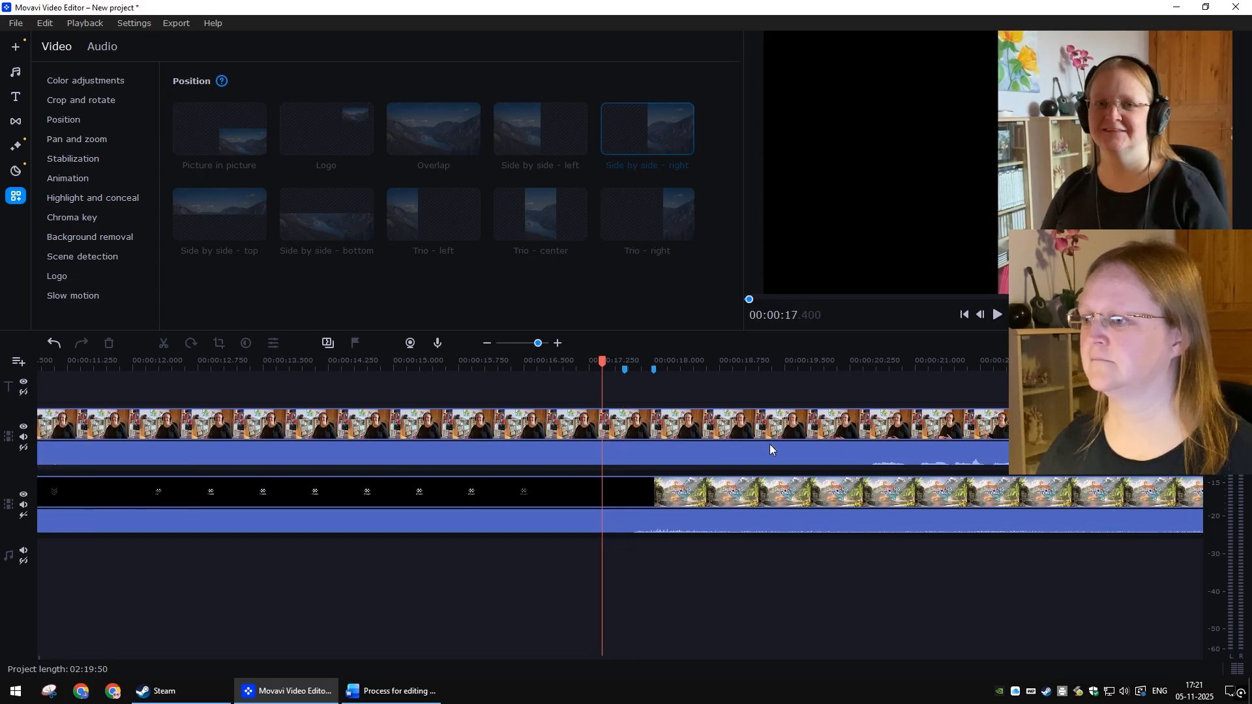
key("Right")
key("Right")
key("Right")
key("Right")
key("Right")
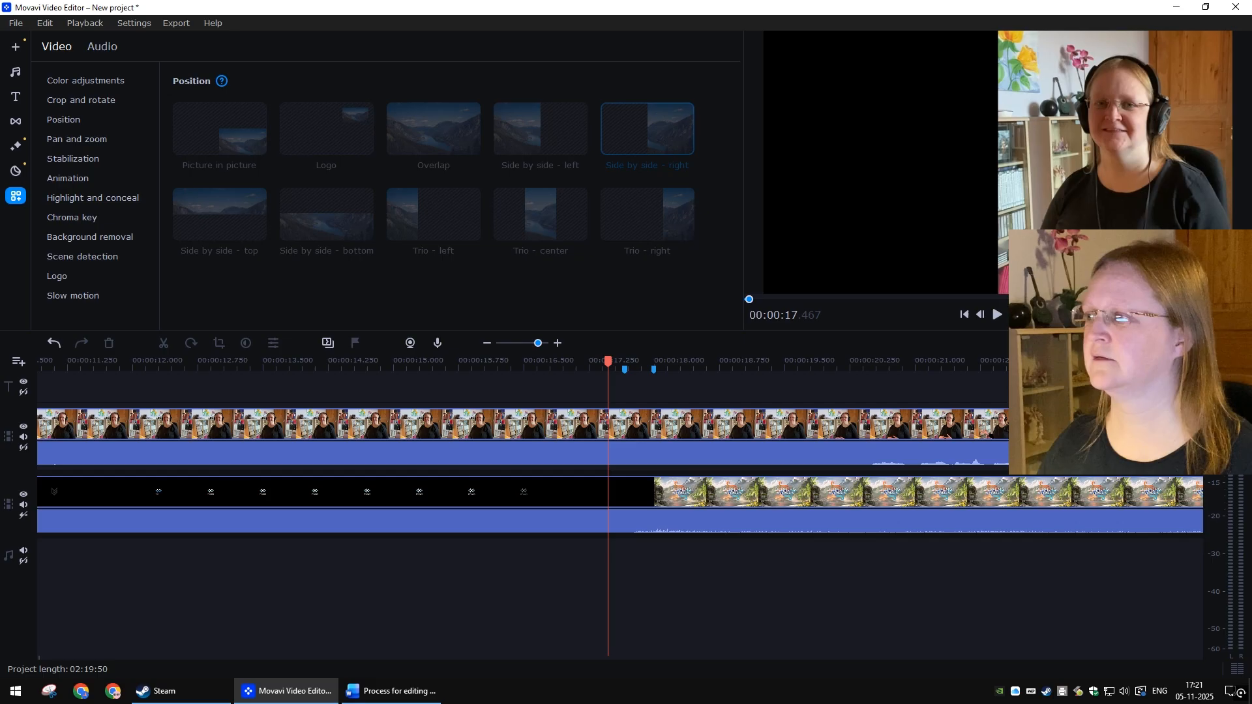
key("Right")
key("Right")
key("Right")
key("Right")
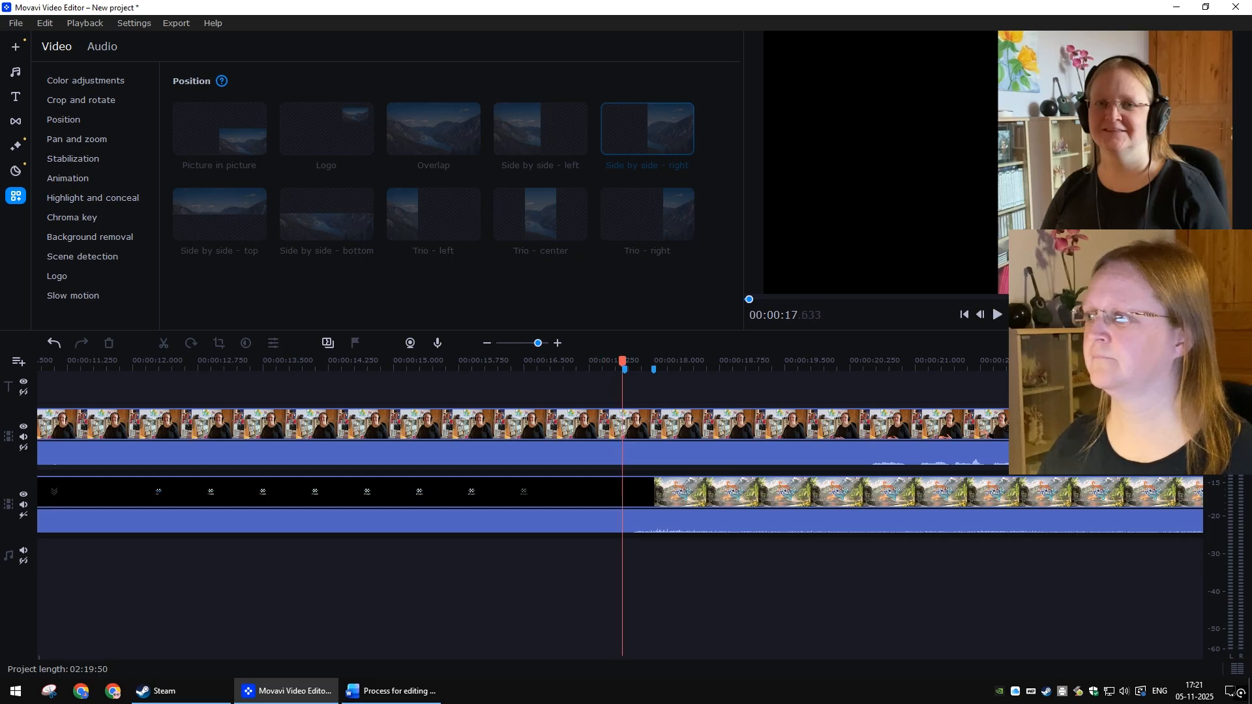
key("Right")
key("Right")
key("Right")
key("Right")
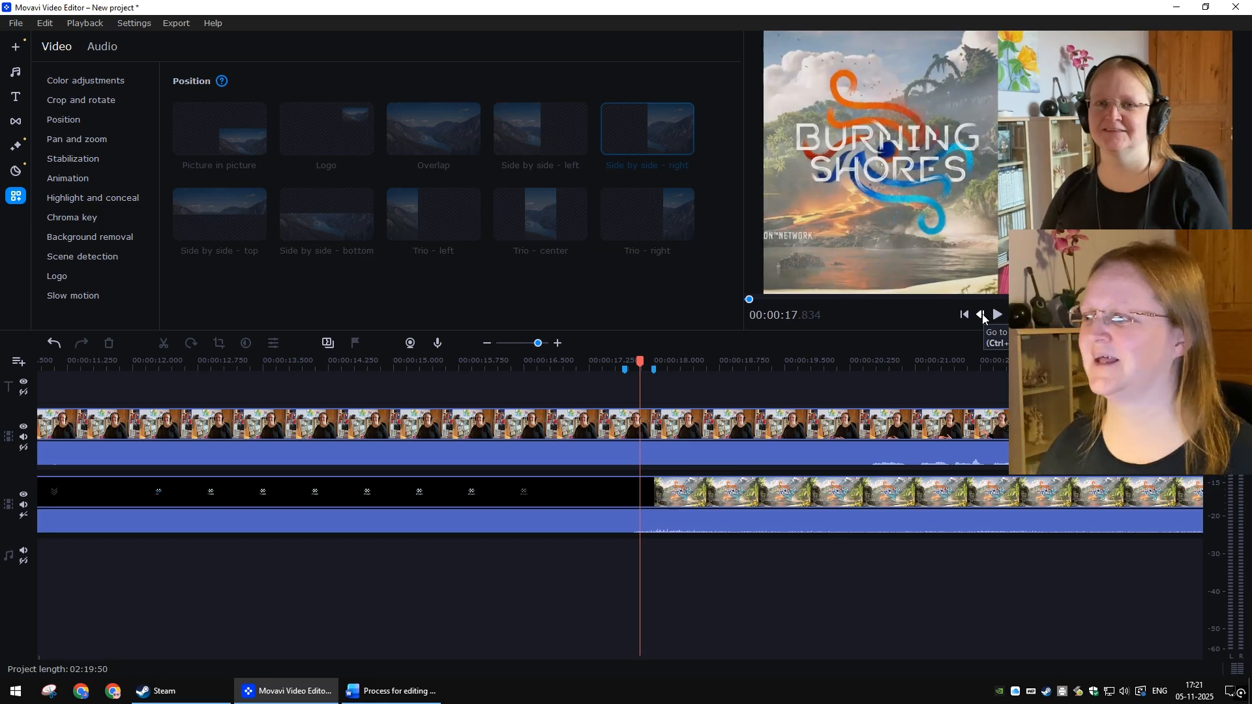
Step: Nudge the webcam clip a few more milliseconds later on its track
left_click(653, 422)
scroll(649, 419, "up", 5)
left_click_drag(643, 424, 655, 421)
left_click(749, 575)
scroll(691, 568, "down", 5)
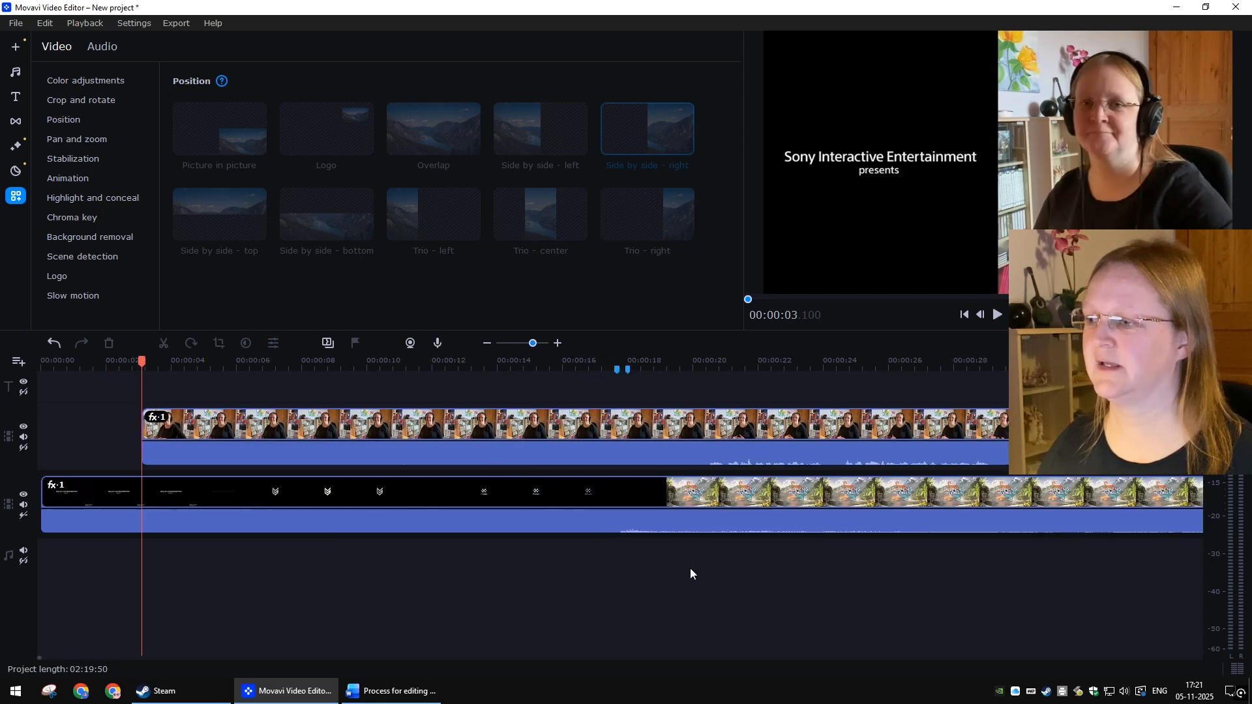
Step: Play around 00:00:17 and step forward frame by frame to check the synchronisation of both clips
scroll(691, 574, "down", 2)
left_click(411, 362)
key("space")
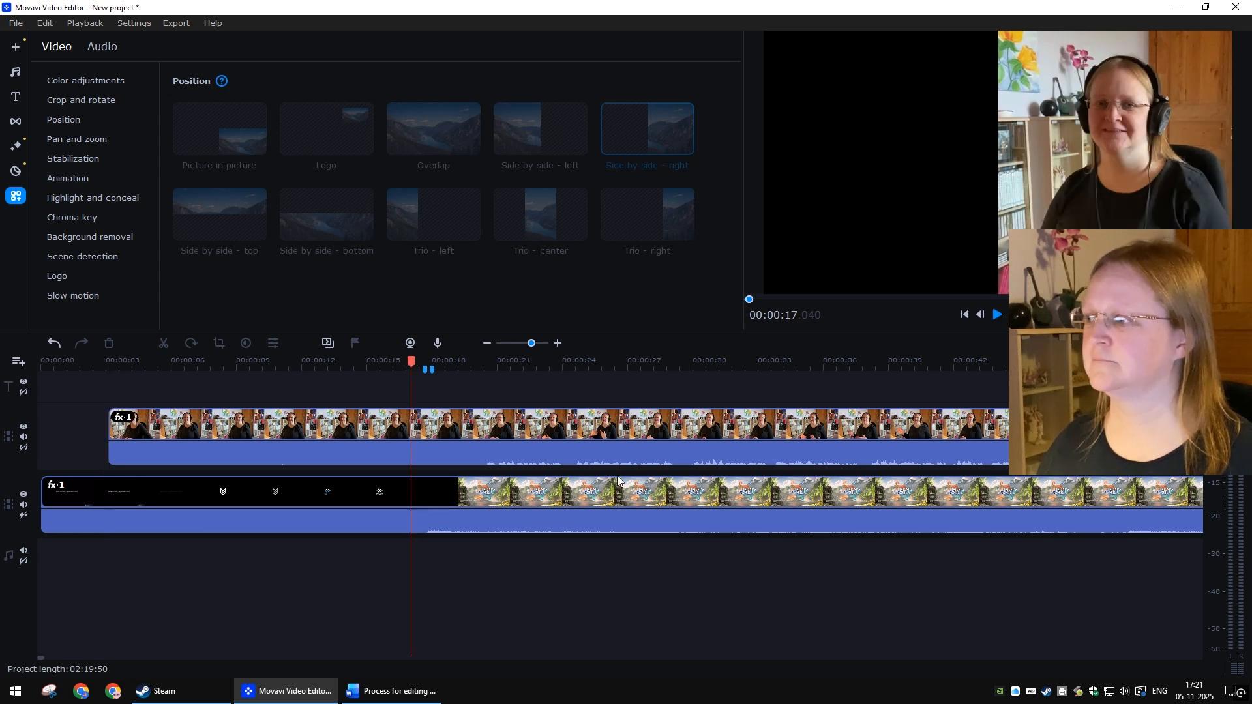
left_click(418, 362)
key("Right")
key("Right")
key("Right")
key("Right")
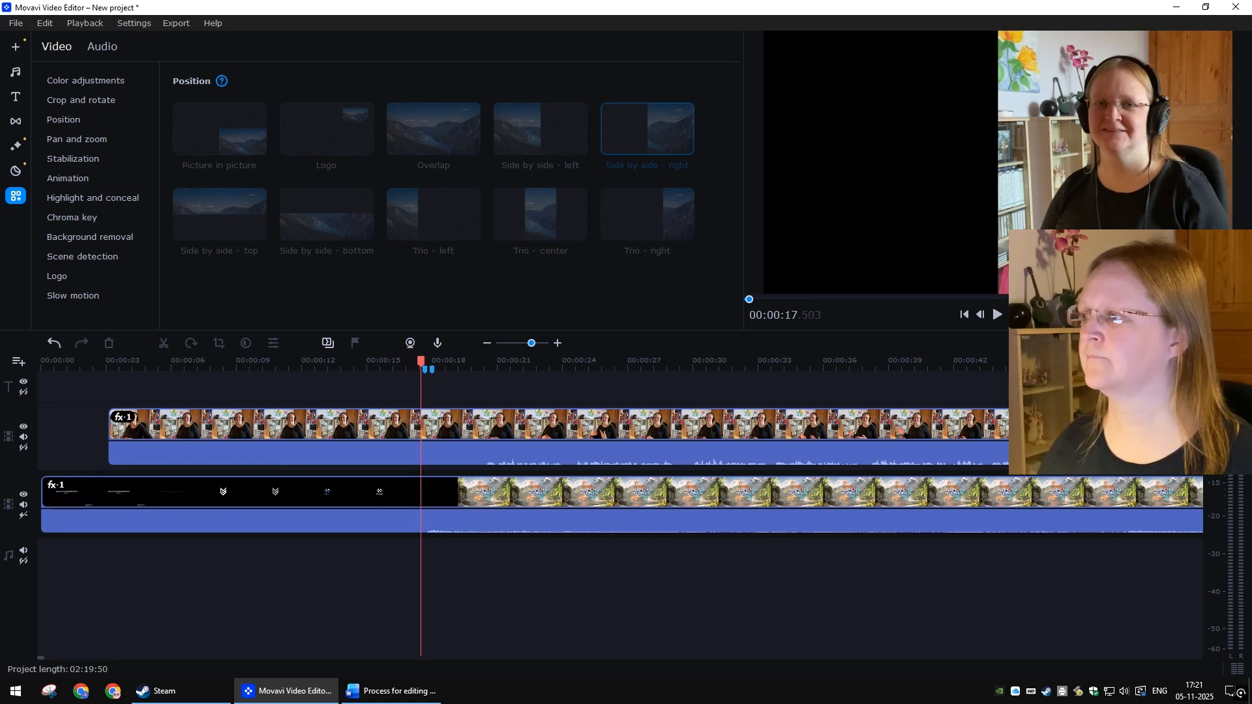
key("Right")
key("Right")
key("Right")
key("Right")
key("Right")
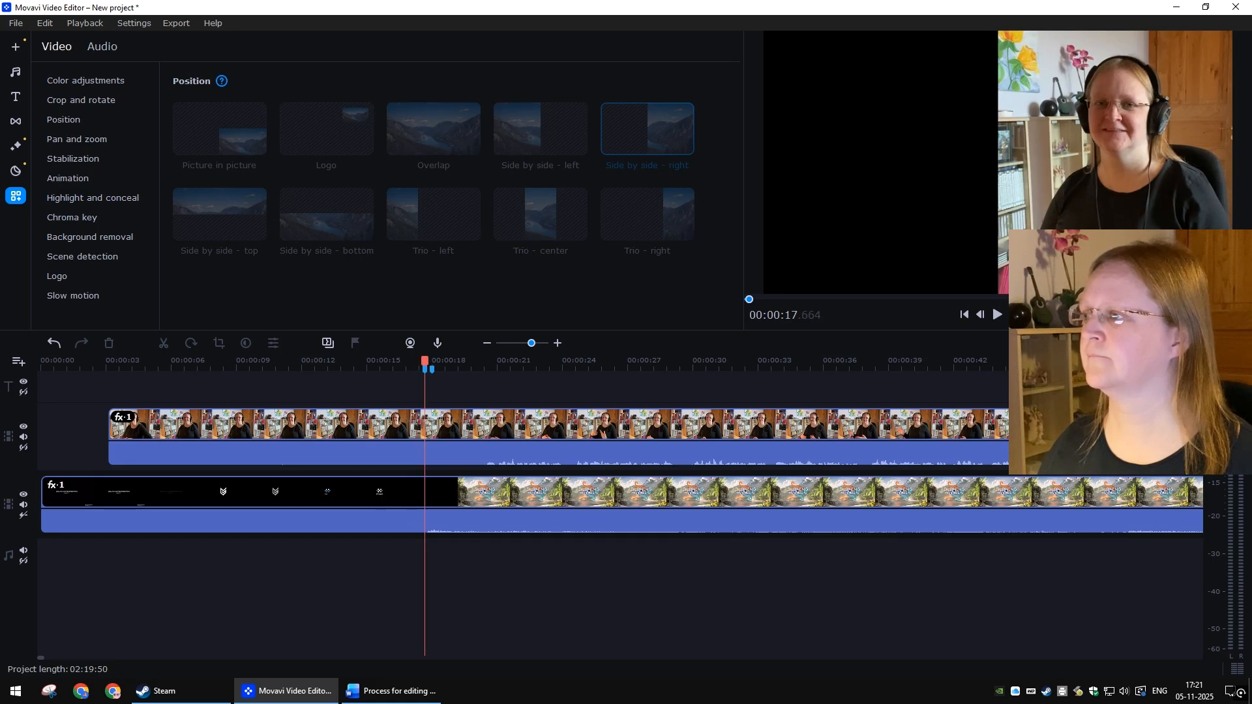
key("Right")
key("Right")
key("Right")
key("Right")
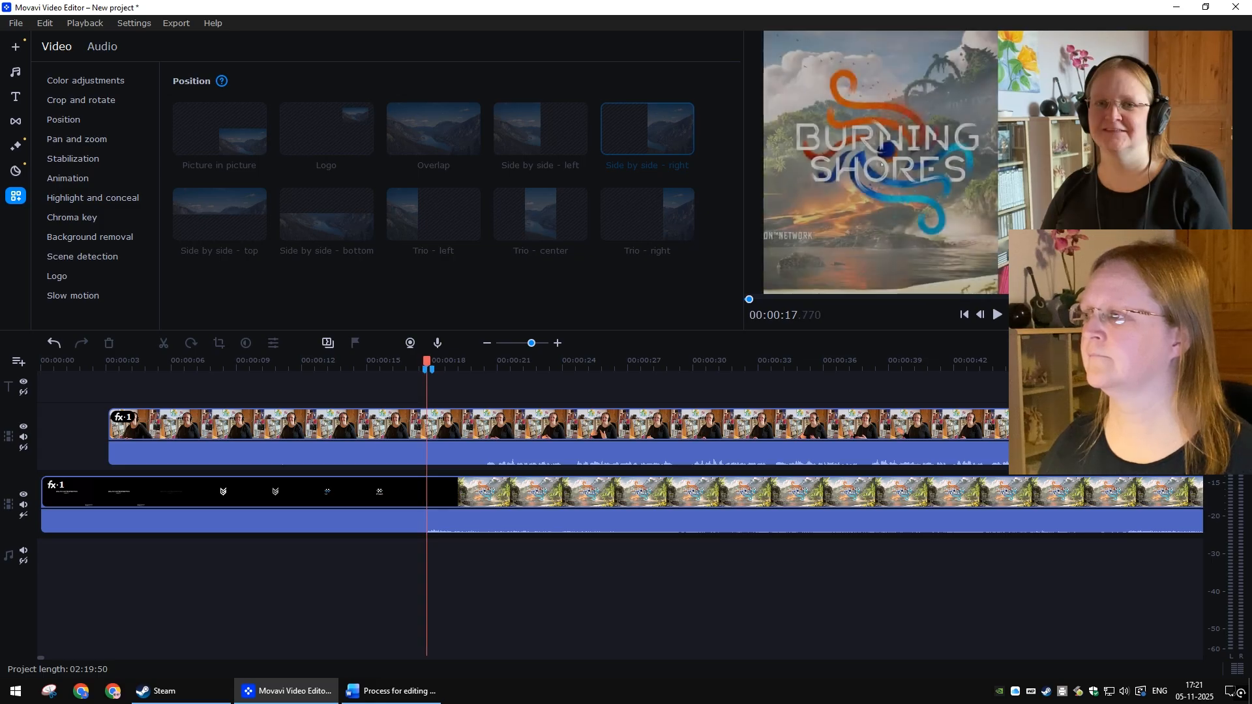
key("Right")
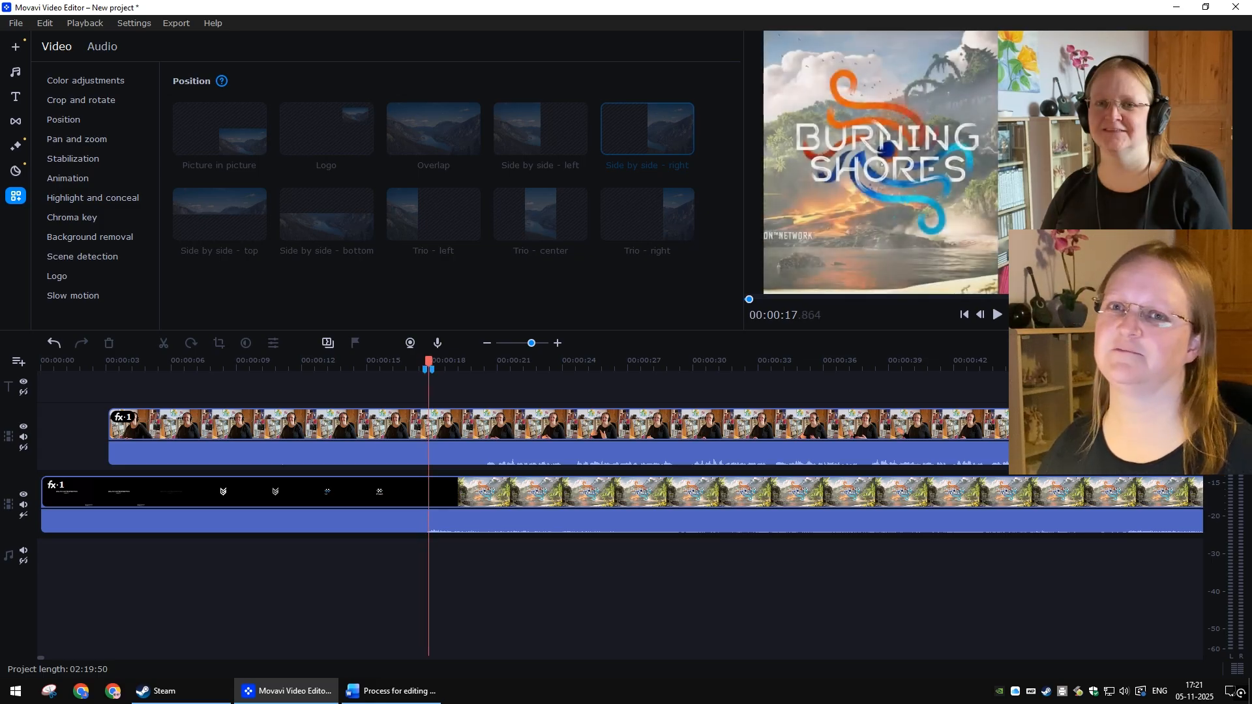
key("Right")
key("Right")
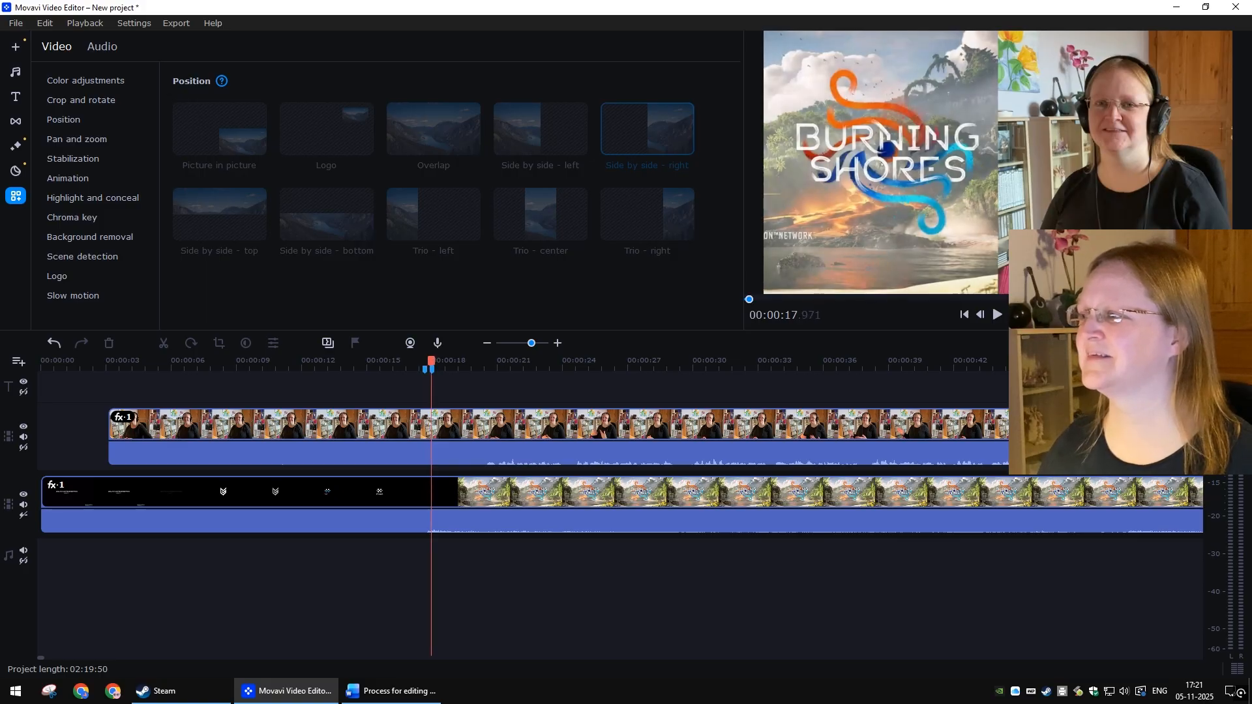
Step: Step backward frame by frame to about 00:00:17.04 to recheck the synchronisation
left_click(981, 317)
left_click(981, 317)
left_click(981, 317)
left_click(981, 317)
left_click(981, 317)
left_click(981, 317)
left_click(981, 317)
left_click(980, 317)
left_click(981, 317)
left_click(981, 317)
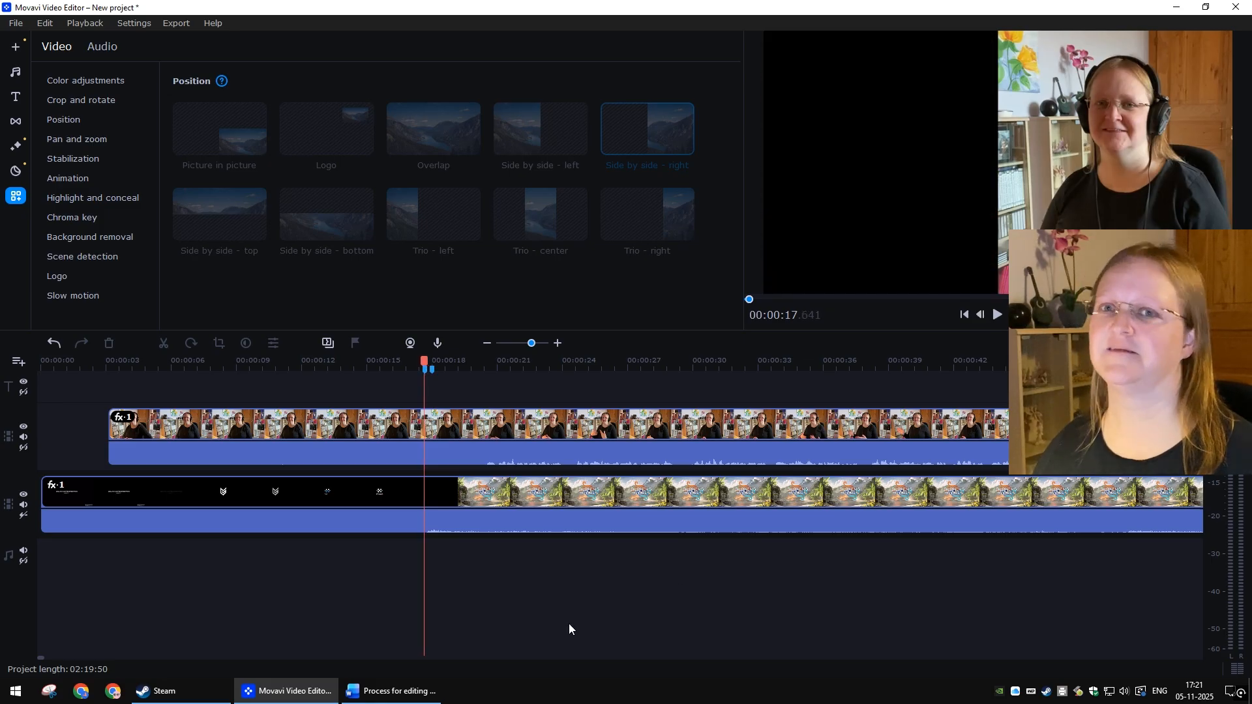
Step: Play the timeline around 00:00:18 to 00:00:20 and stop at about 00:00:20 to check where both clips line up
key("alt+Tab")
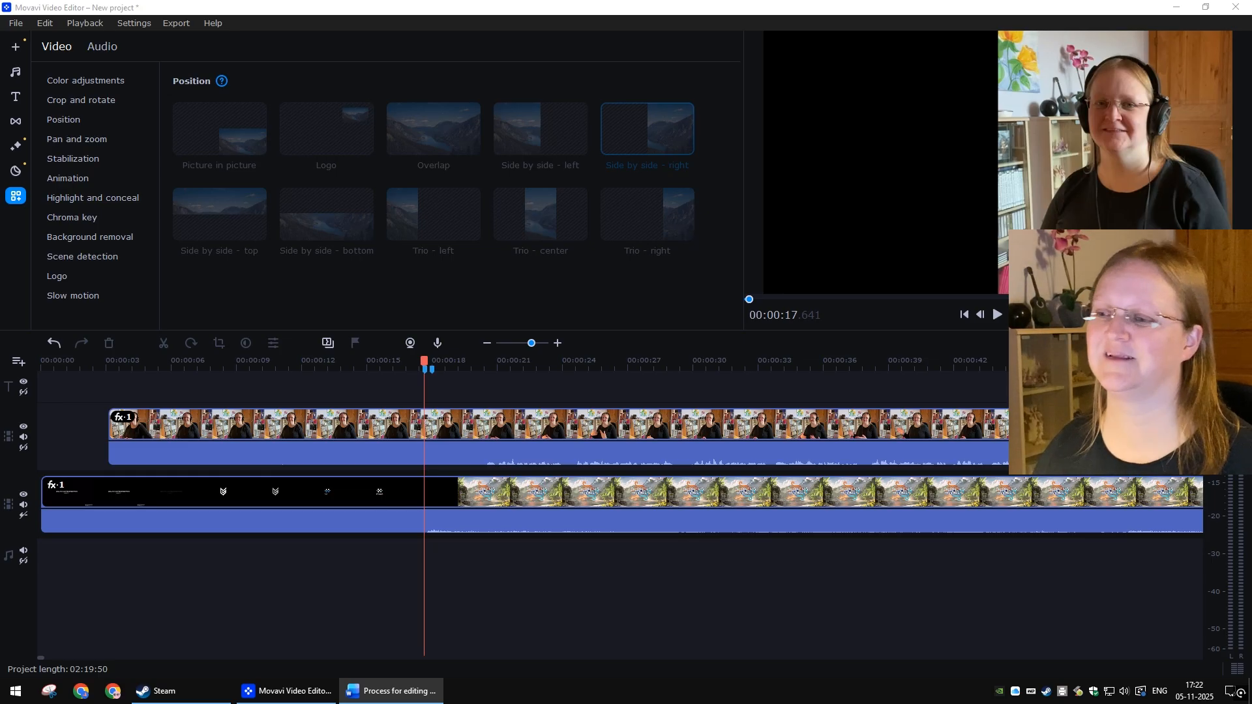
left_click(444, 368)
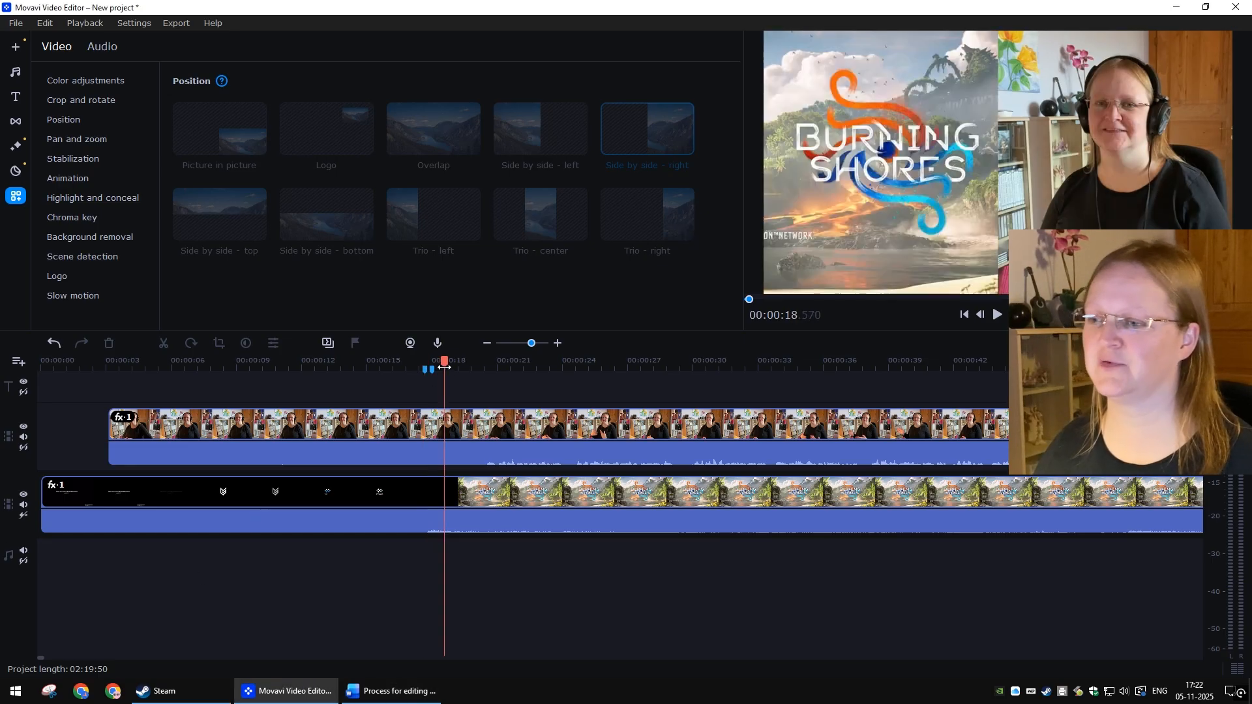
key("space")
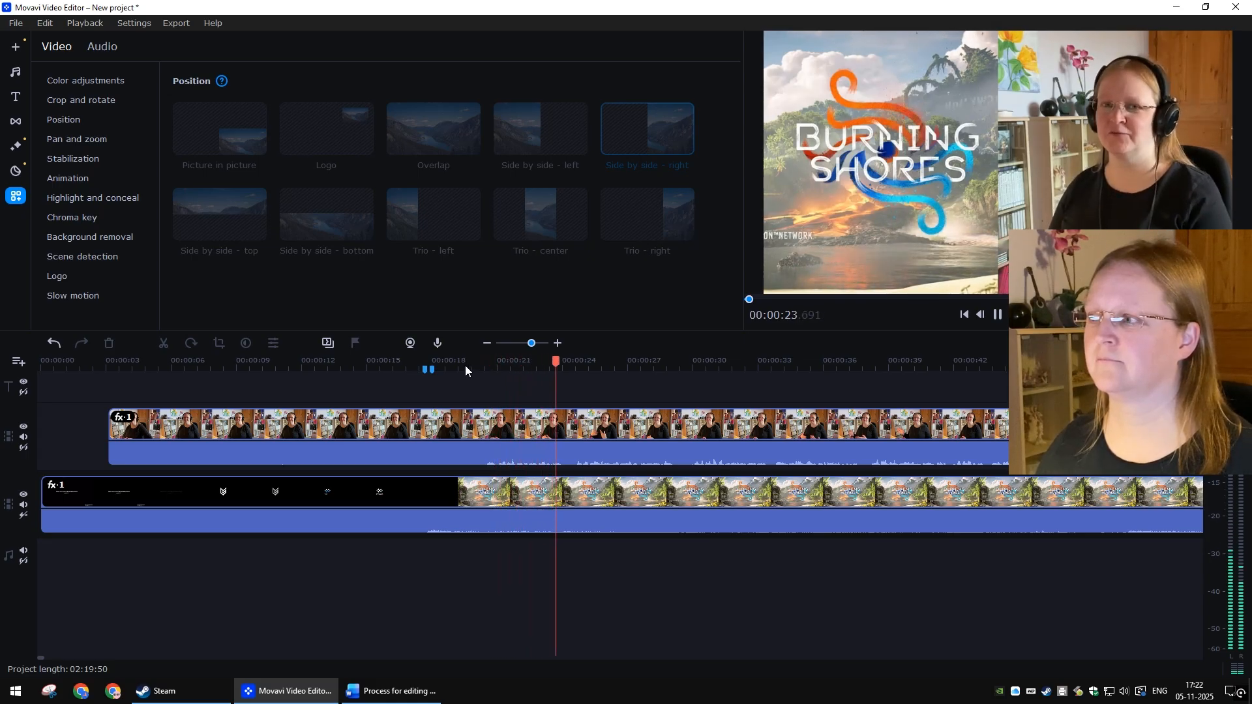
left_click(466, 368)
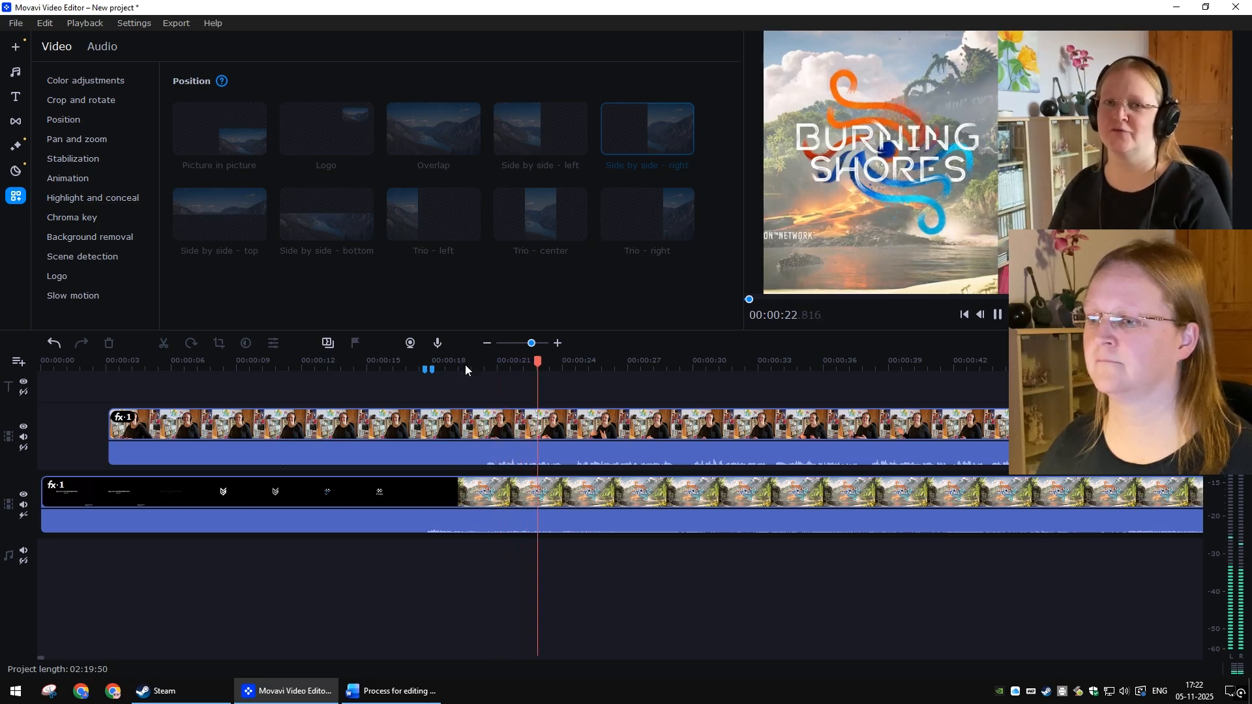
left_click(466, 368)
key("space")
left_click(466, 367)
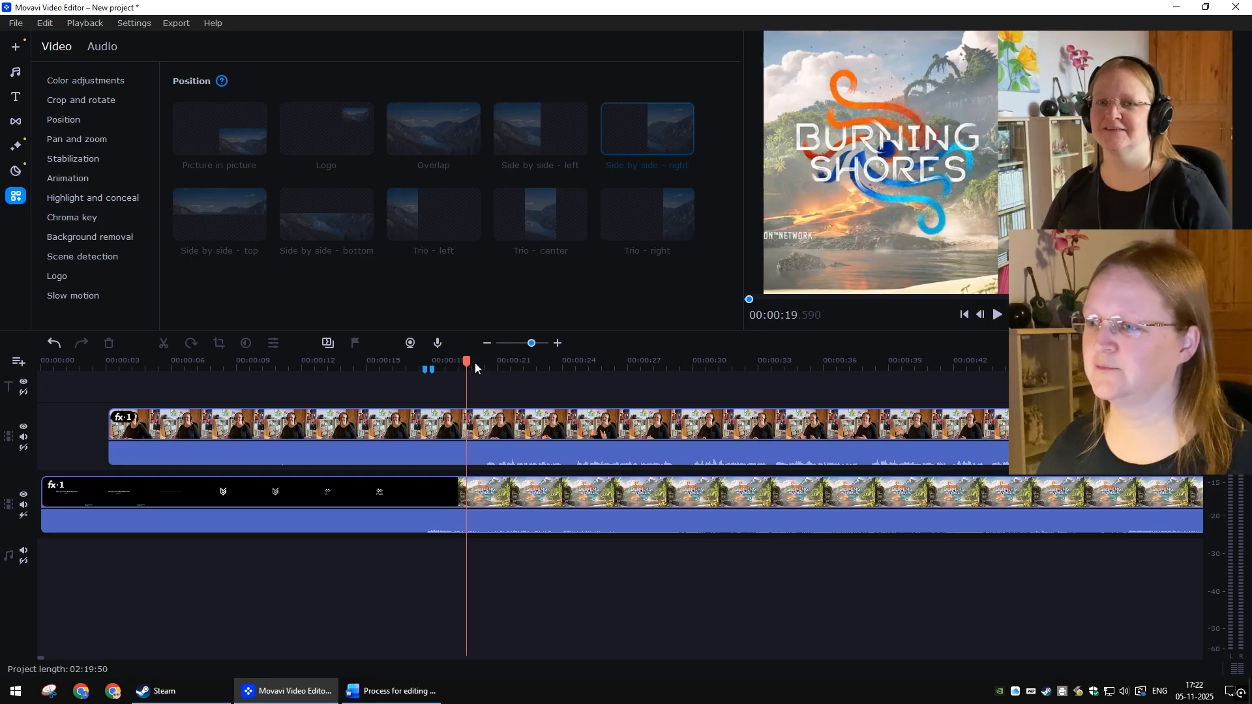
left_click(474, 363)
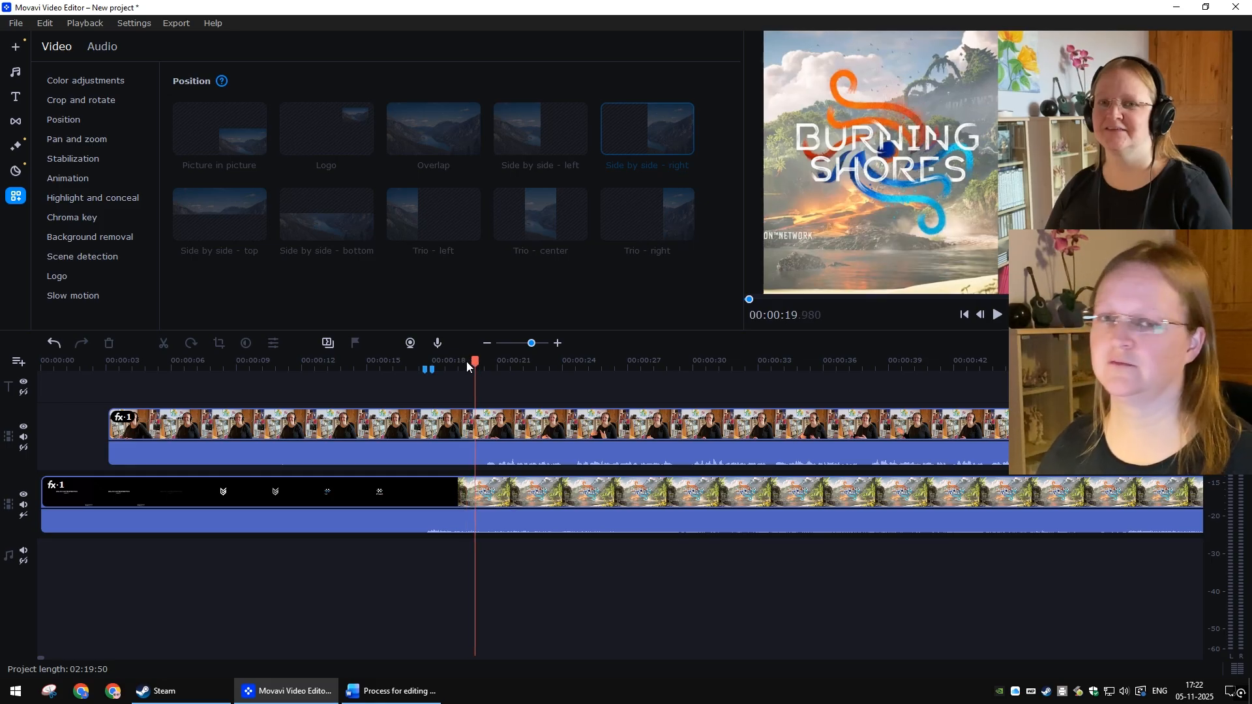
left_click(467, 362)
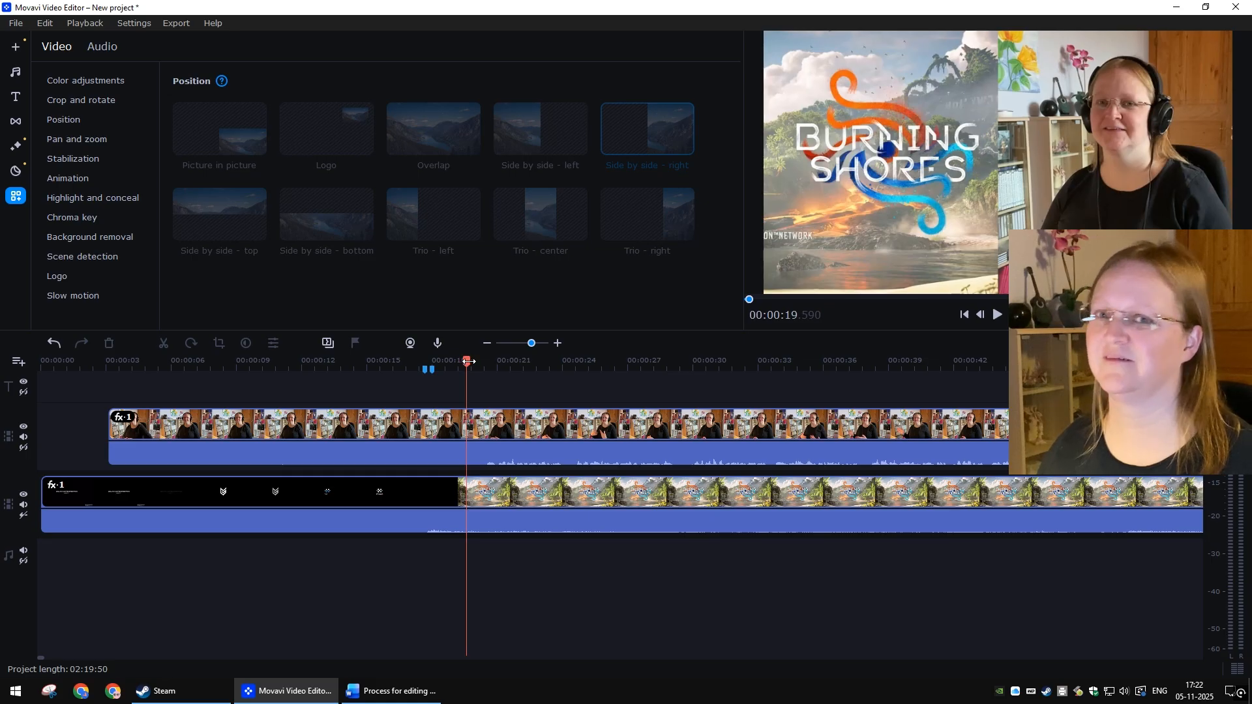
key("space")
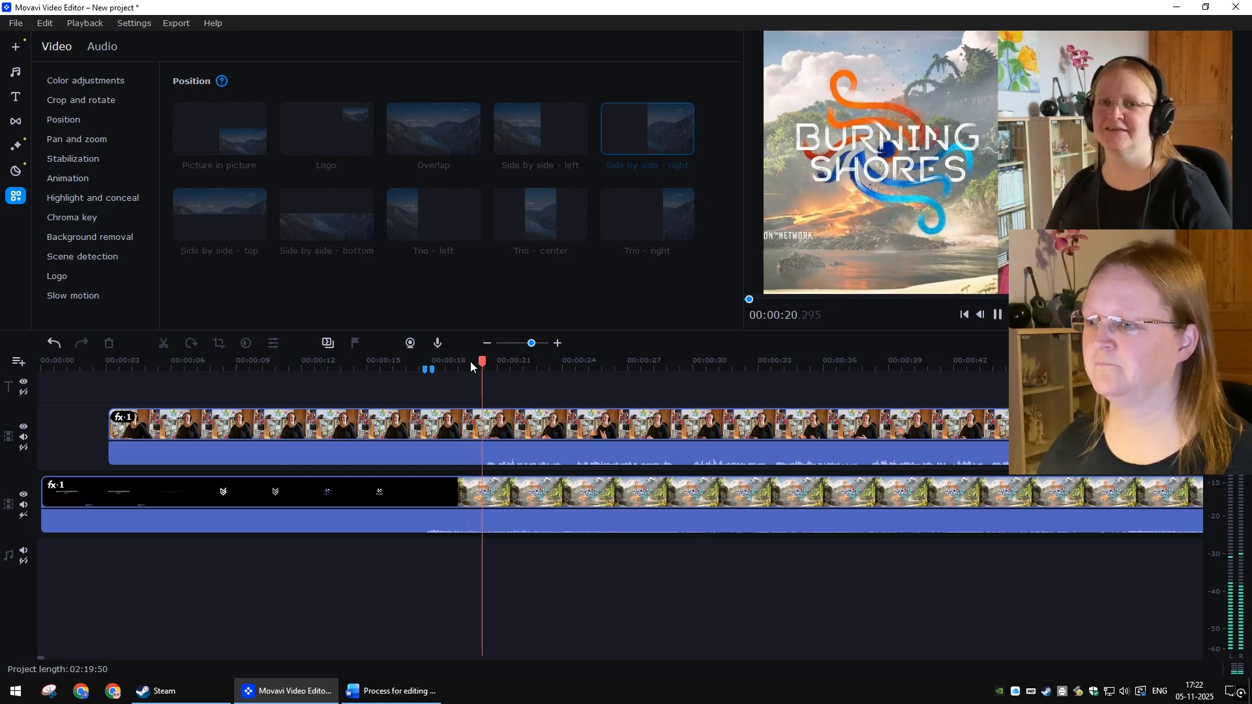
left_click(476, 361)
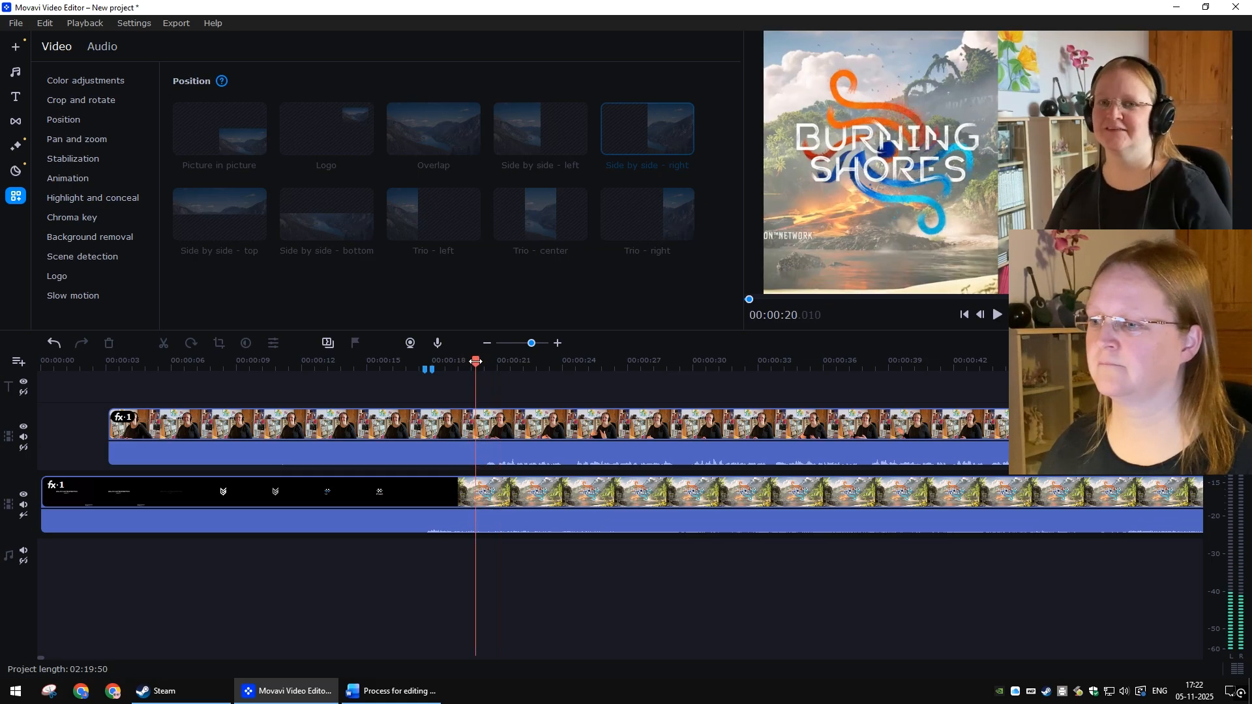
Step: Select both the webcam and gameplay clips and split them at about 00:00:20.010
left_click(451, 428)
left_click(428, 484, "ctrl")
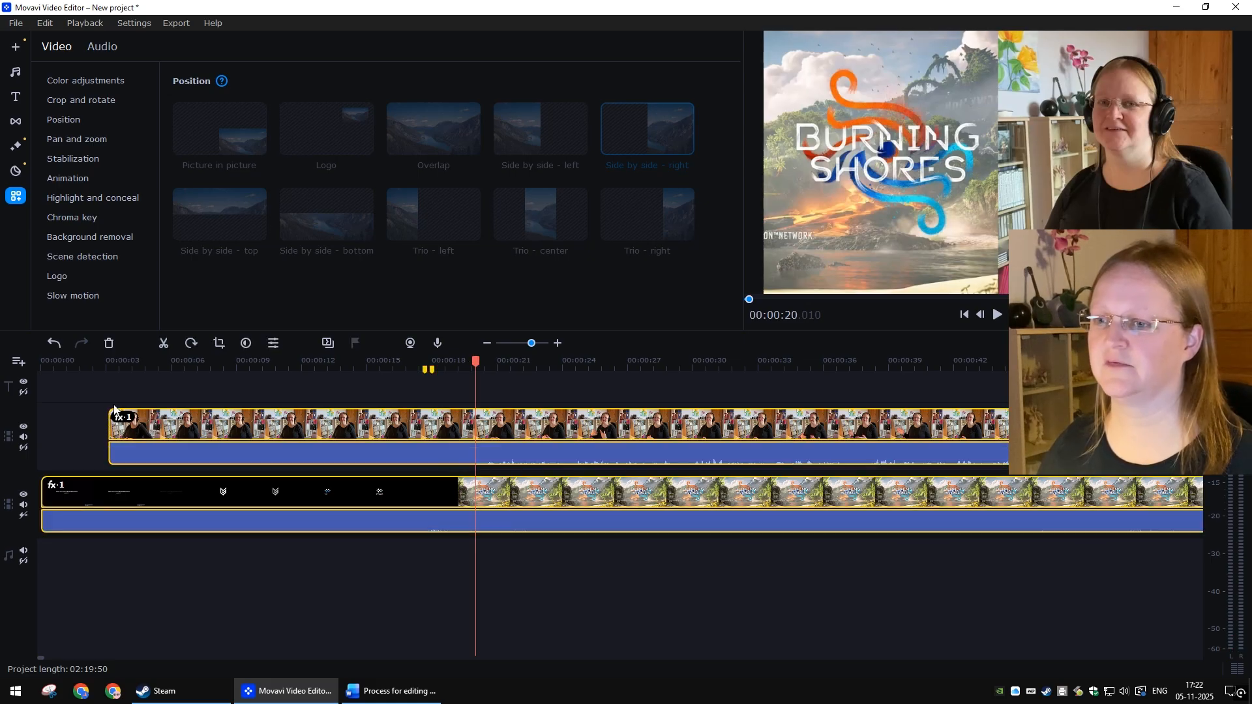
left_click(166, 345)
Step: Delete the leading portions of the webcam clip and the gameplay clip before the split
left_click(335, 426)
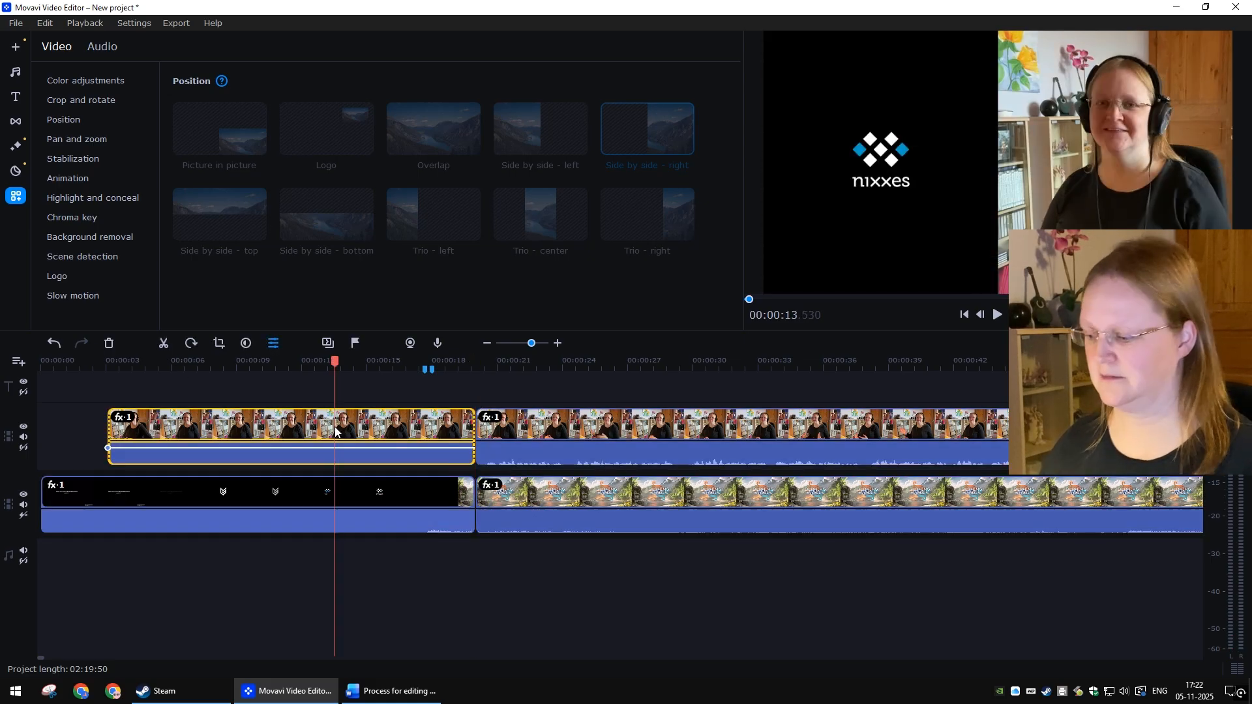
key("Delete")
left_click(325, 498)
key("Delete")
Step: Select all remaining clips and move them together to the very start of the timeline
key("ctrl+a")
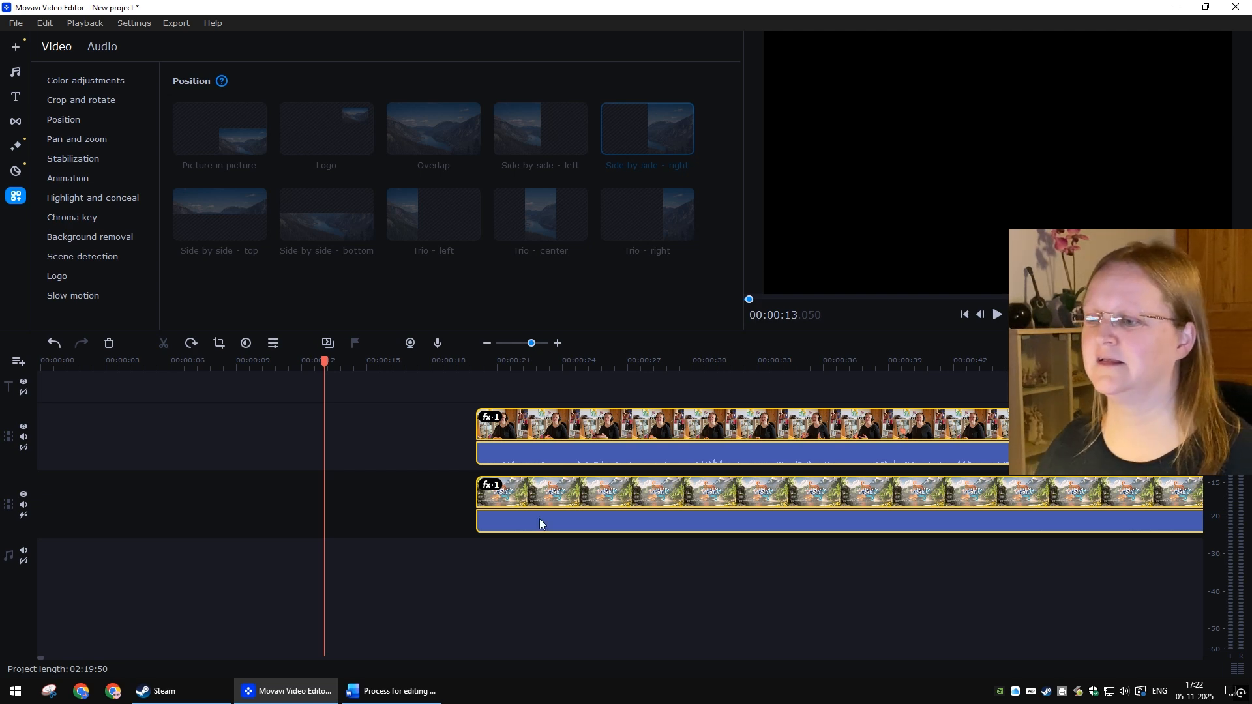
left_click_drag(550, 495, 307, 487)
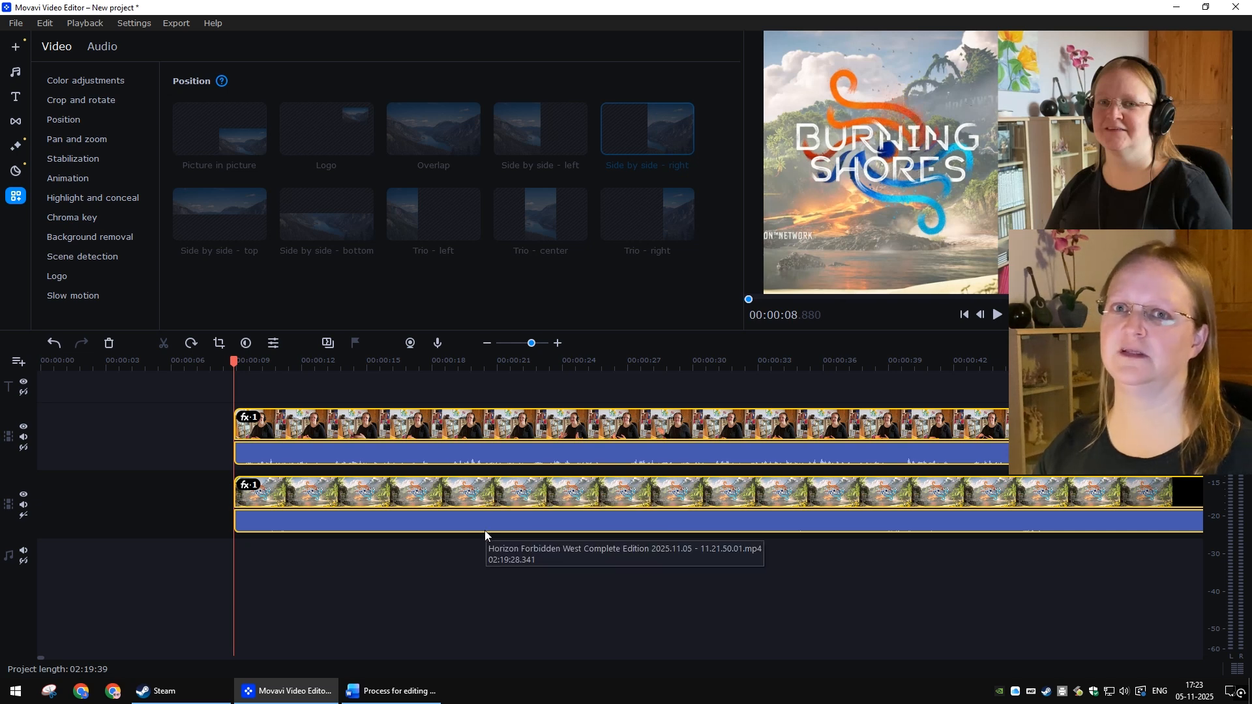
left_click_drag(480, 525, 239, 493)
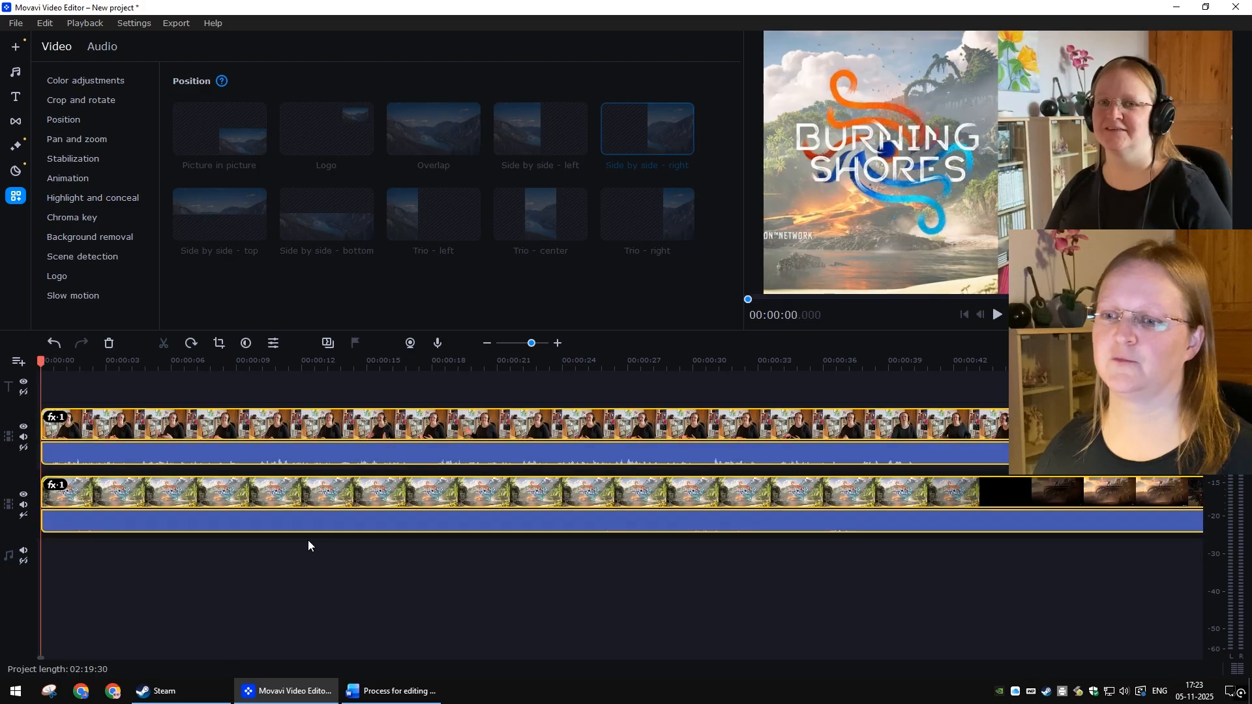
Step: Play the project from the beginning to check the trimmed, synchronised clips
key("space")
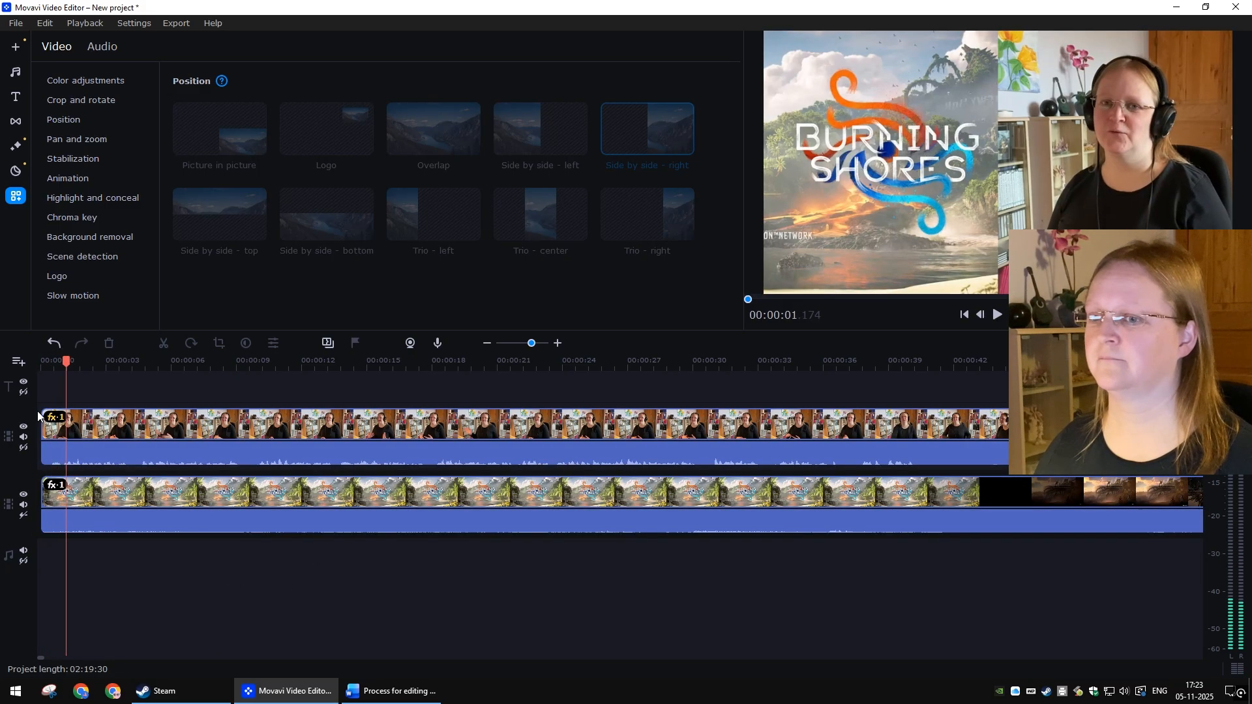
left_click(40, 361)
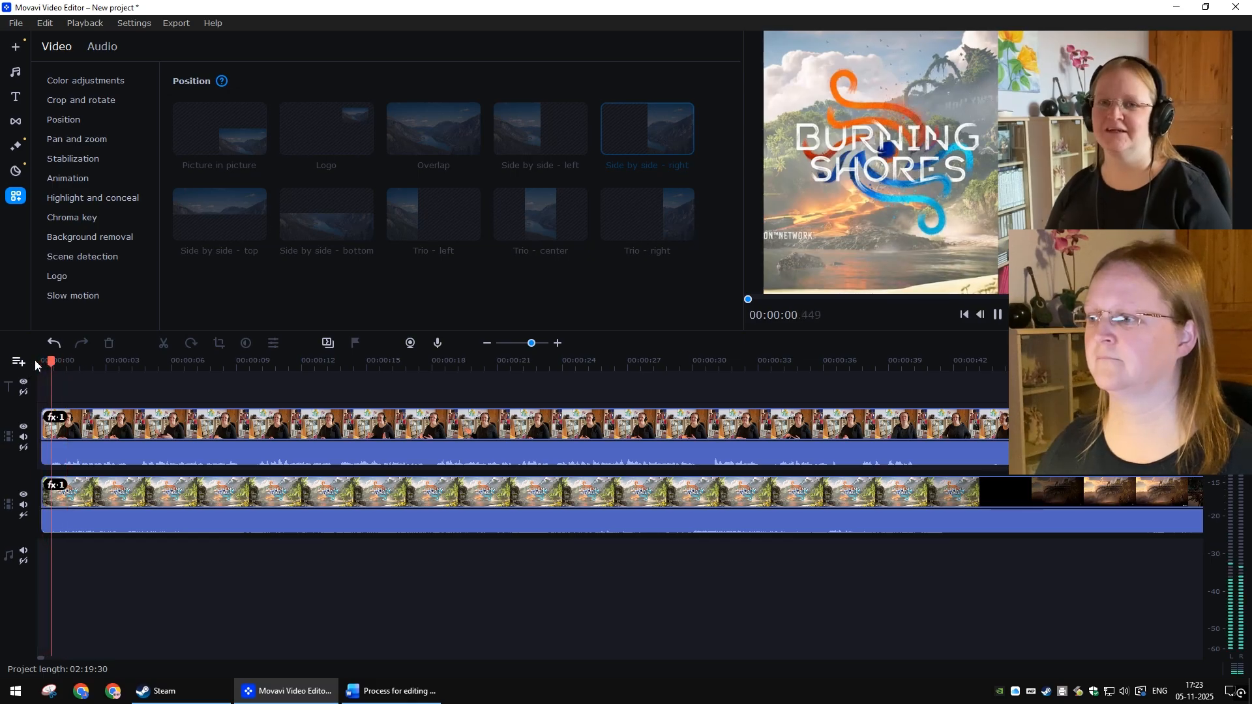
key("space")
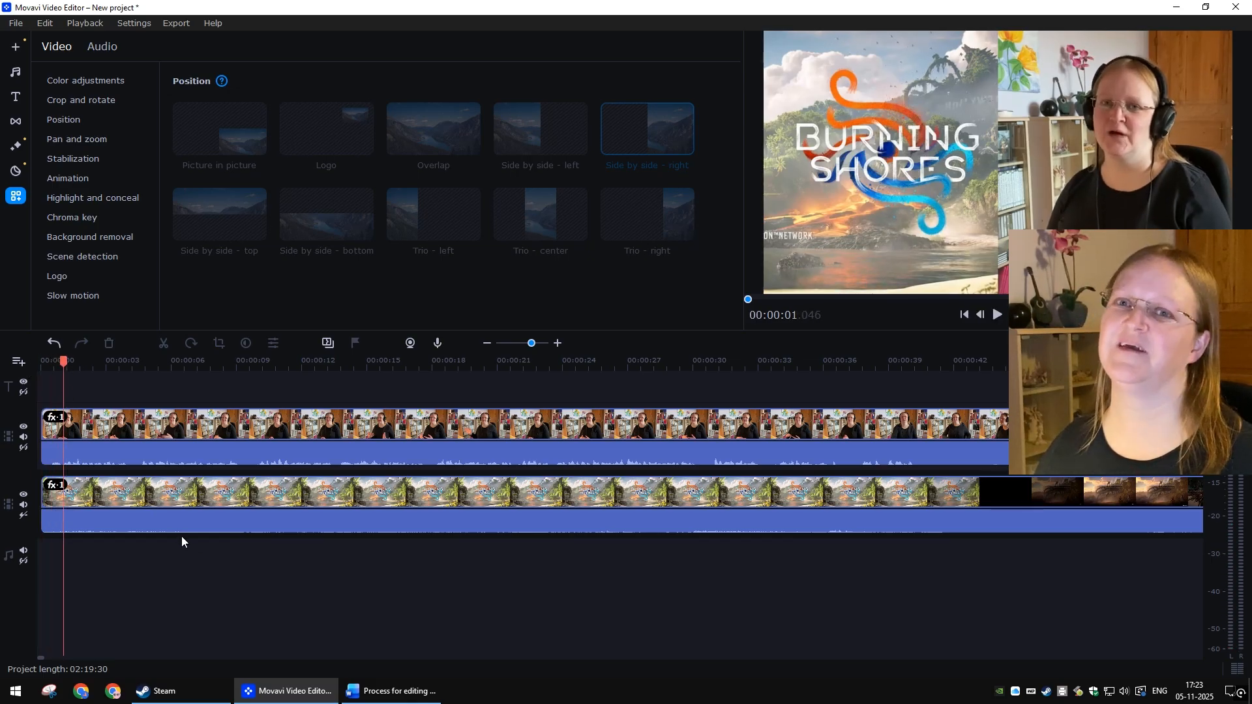
key("alt+Tab")
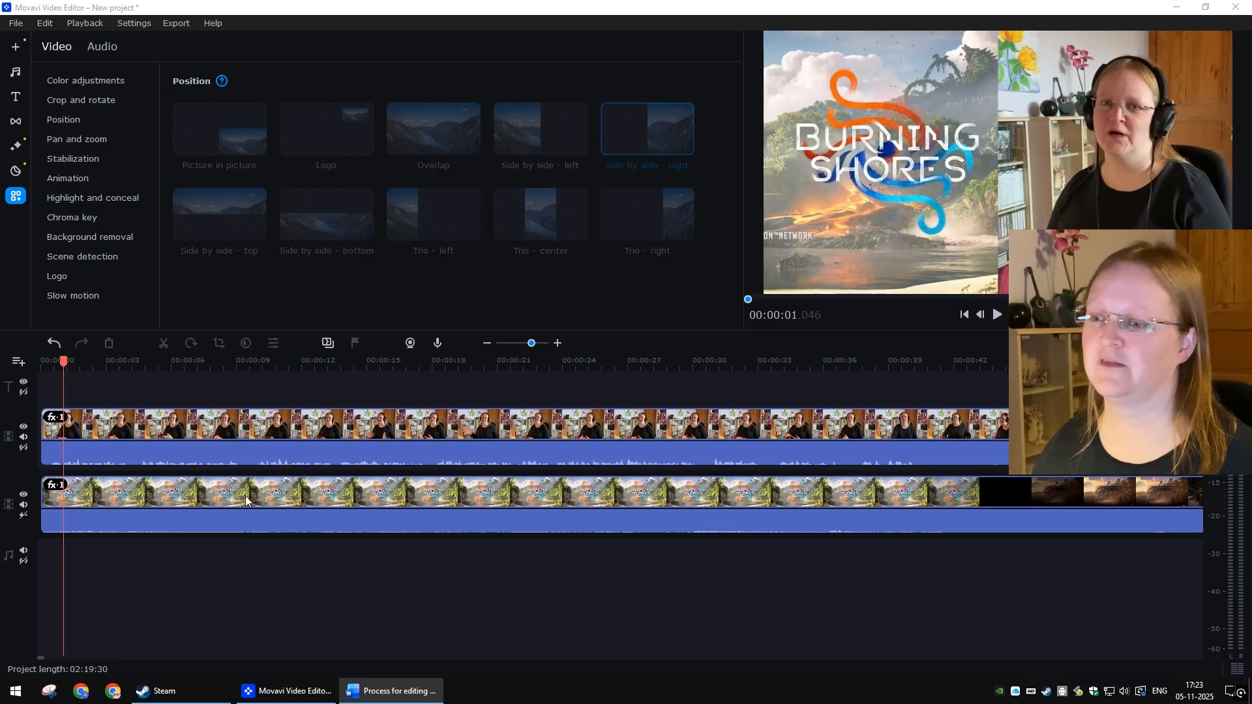
Step: Open the webcam clip's general clip properties and set its volume to 120%
right_click(263, 417)
mouse_move(312, 137)
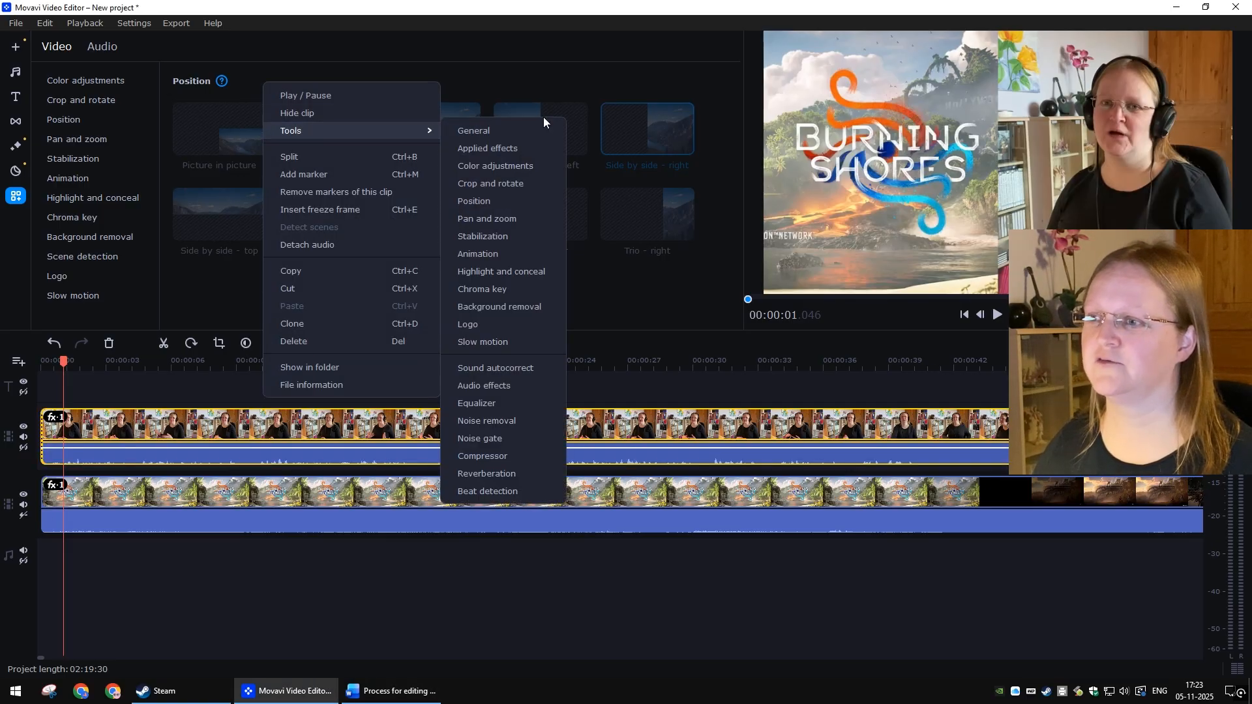
left_click(492, 135)
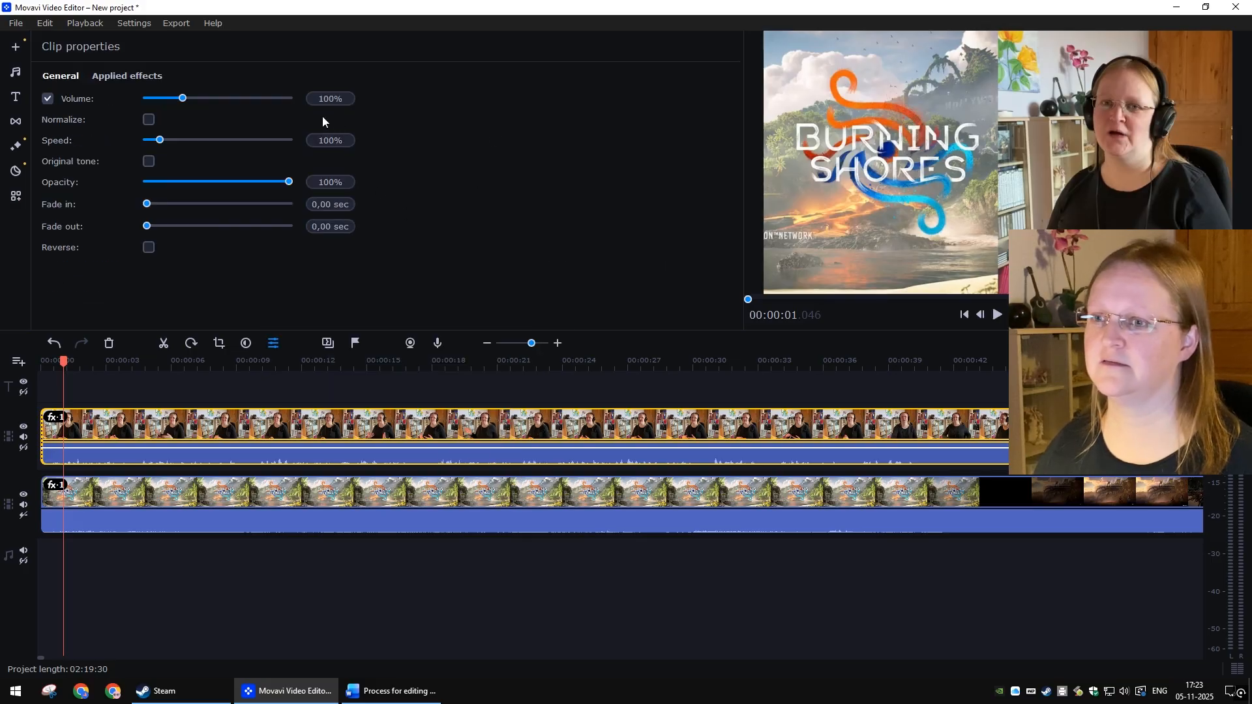
left_click(323, 98)
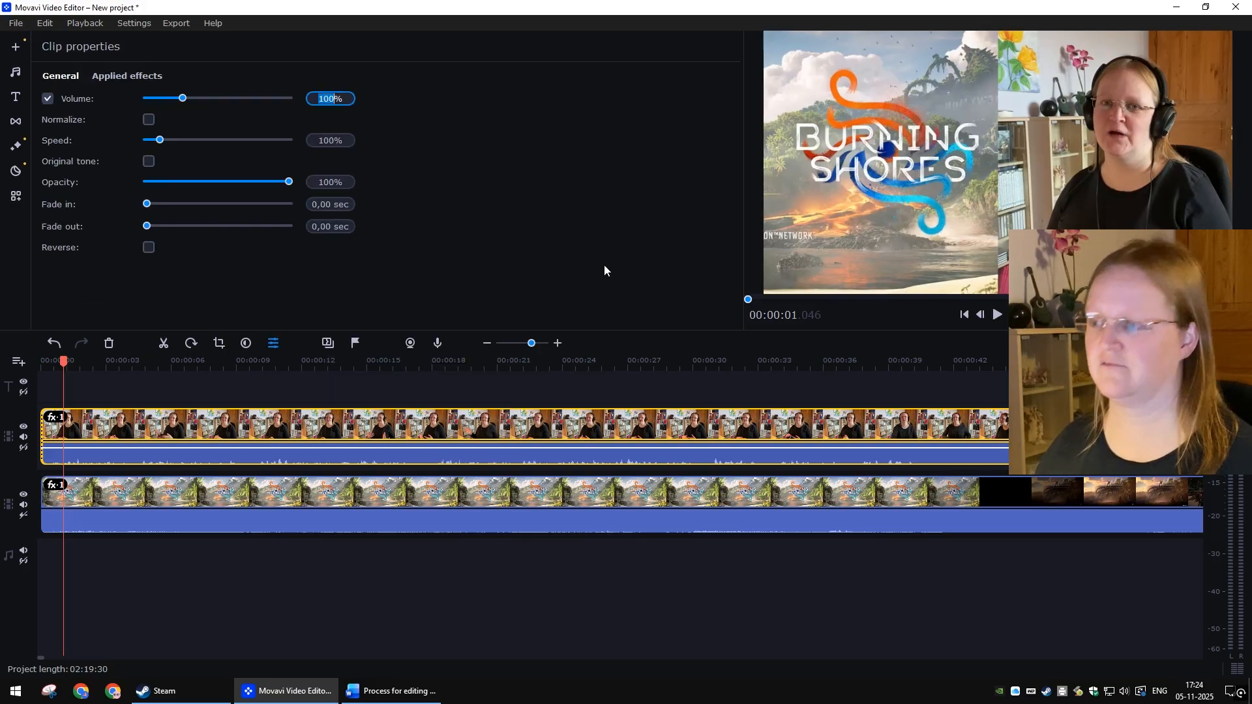
type("120")
key("Return")
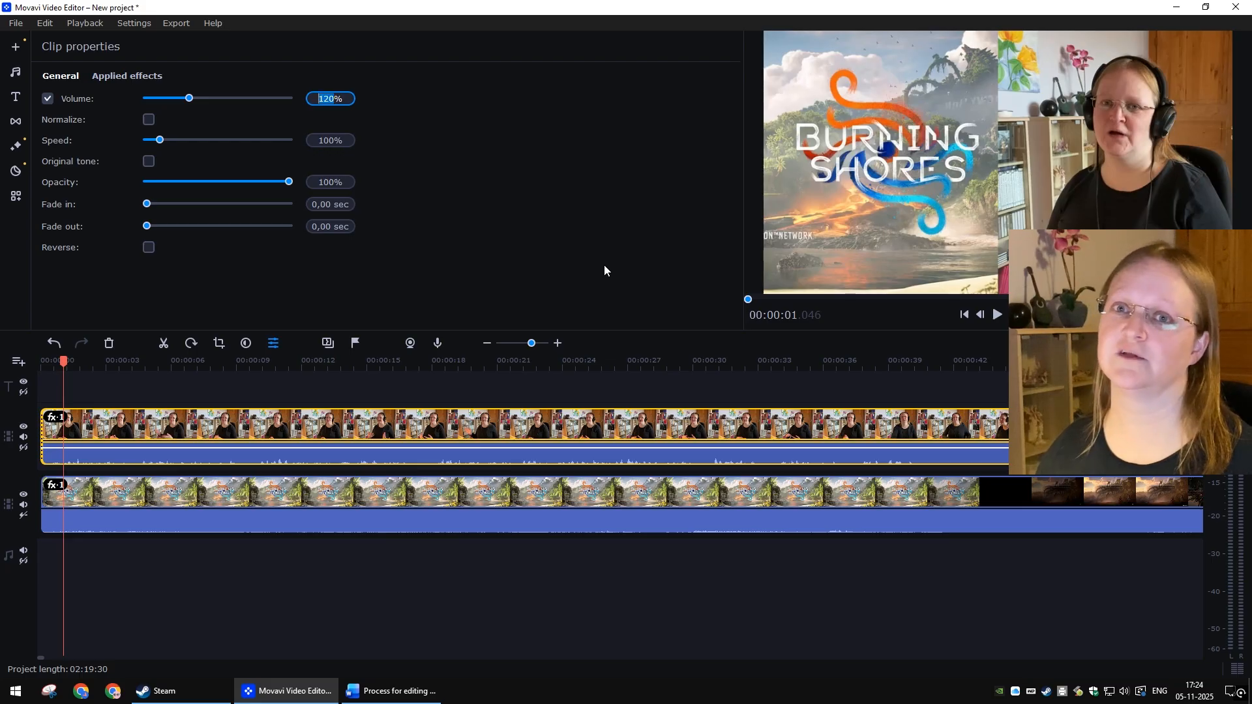
Step: Select the gameplay clip and set its volume to 75%
left_click(364, 491)
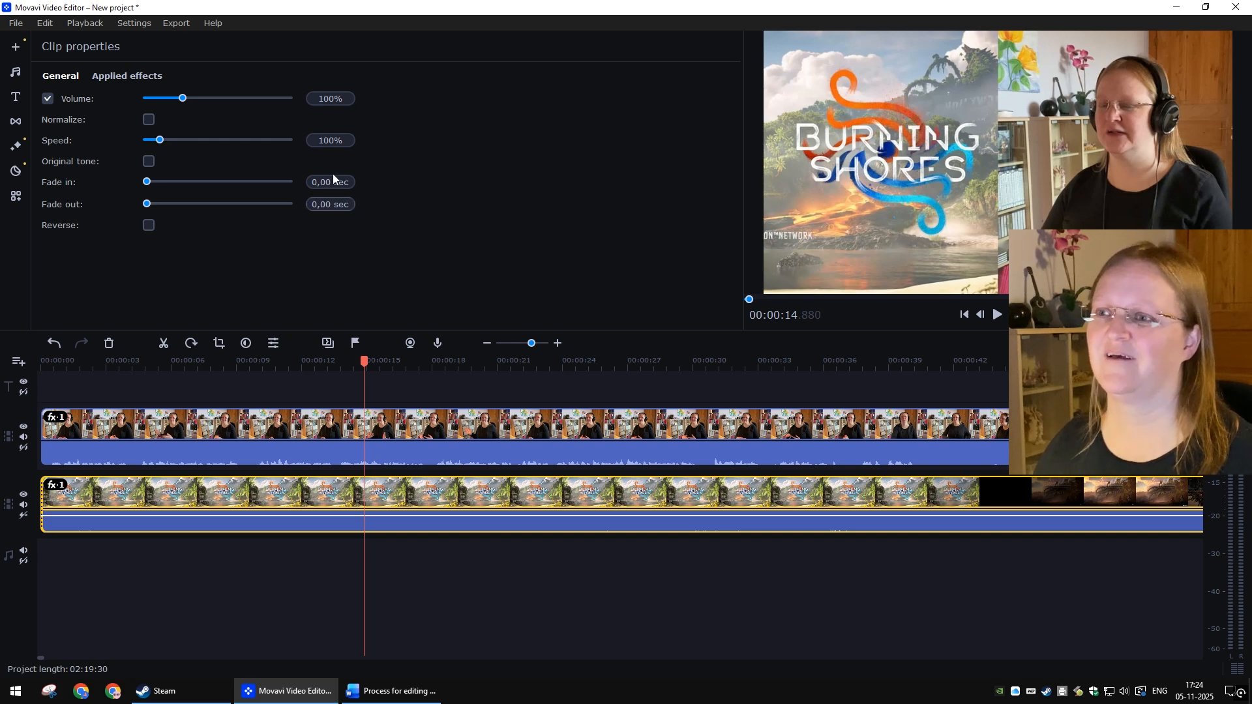
double_click(330, 99)
type("78")
key("Return")
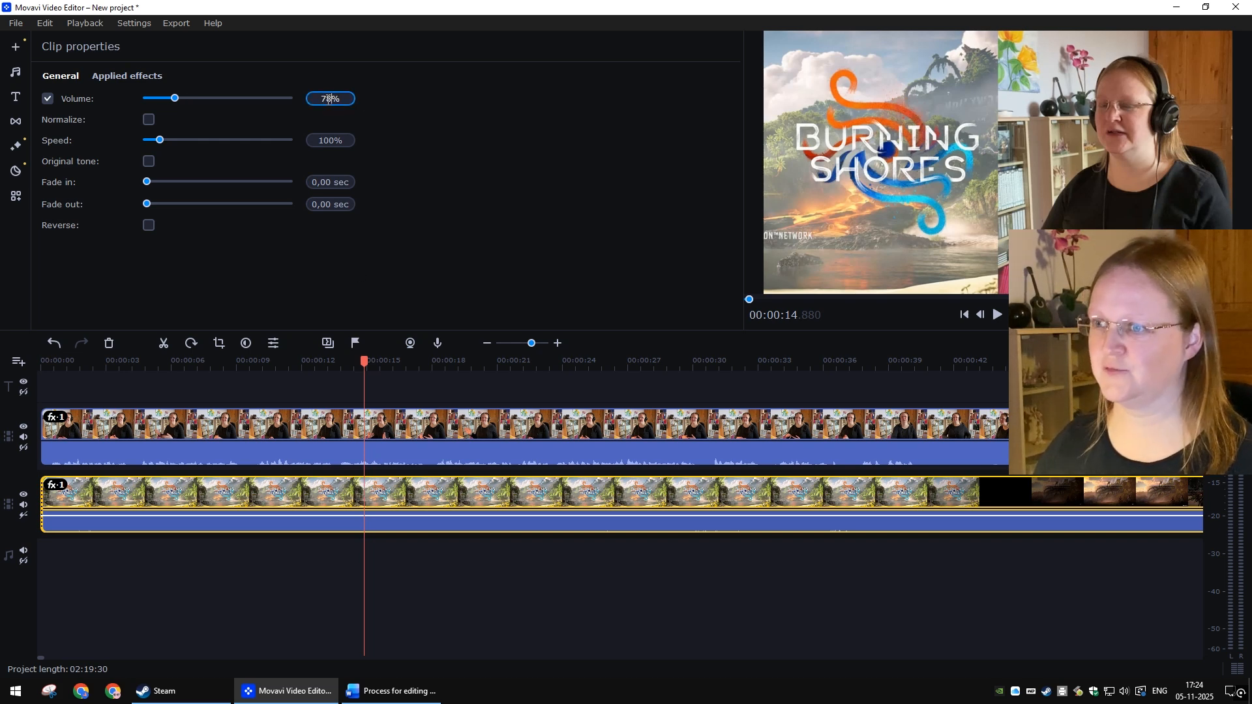
key("BackSpace")
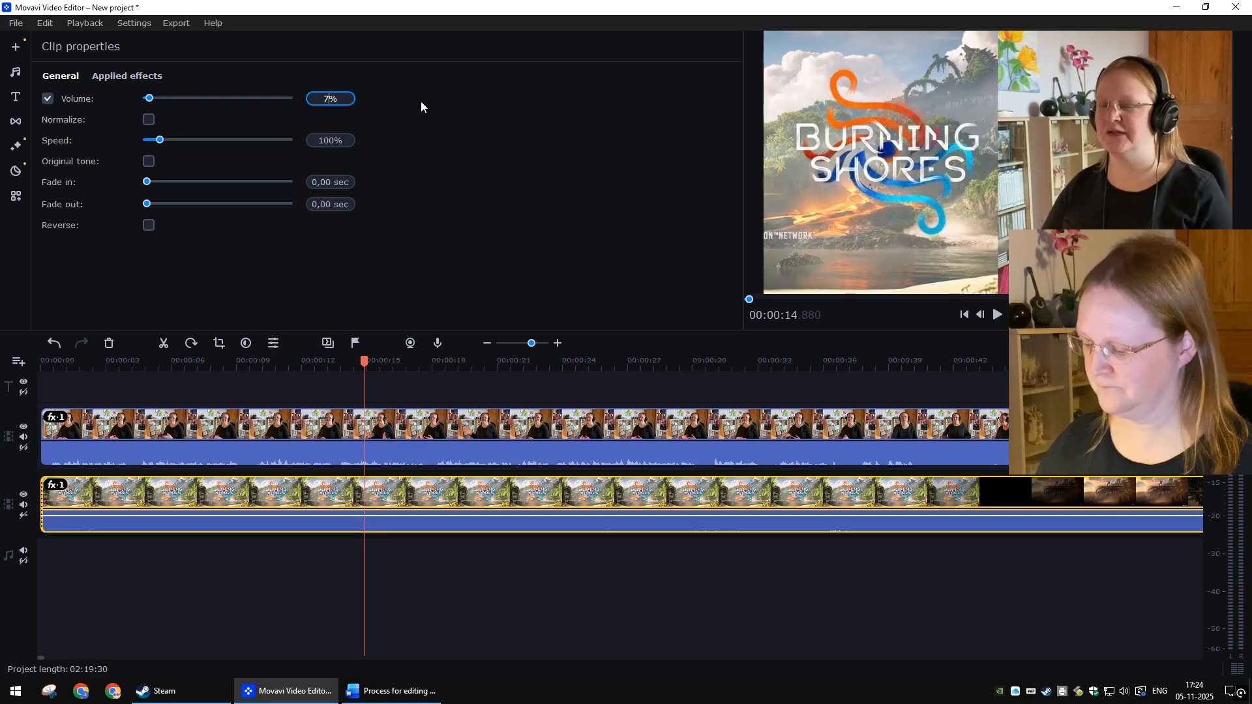
type("5")
key("Return")
Step: Select each clip in turn to review its volume settings, then deselect
left_click(452, 595)
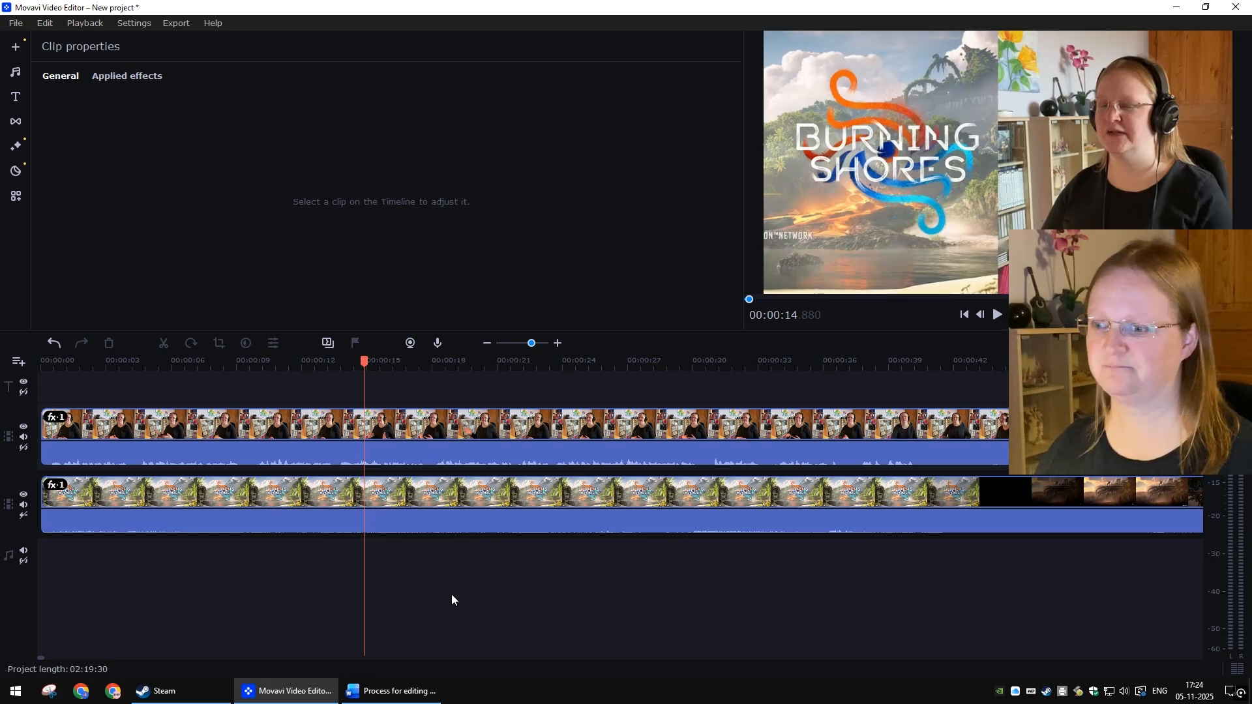
left_click(336, 434)
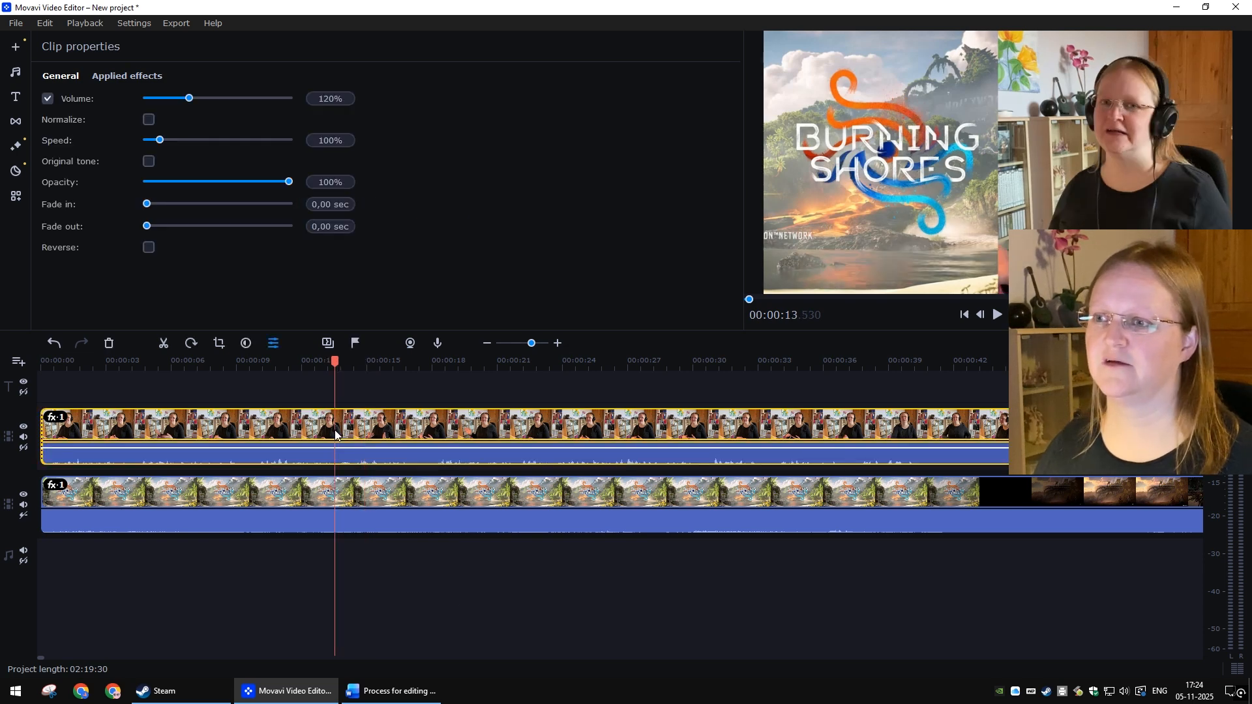
left_click(403, 493)
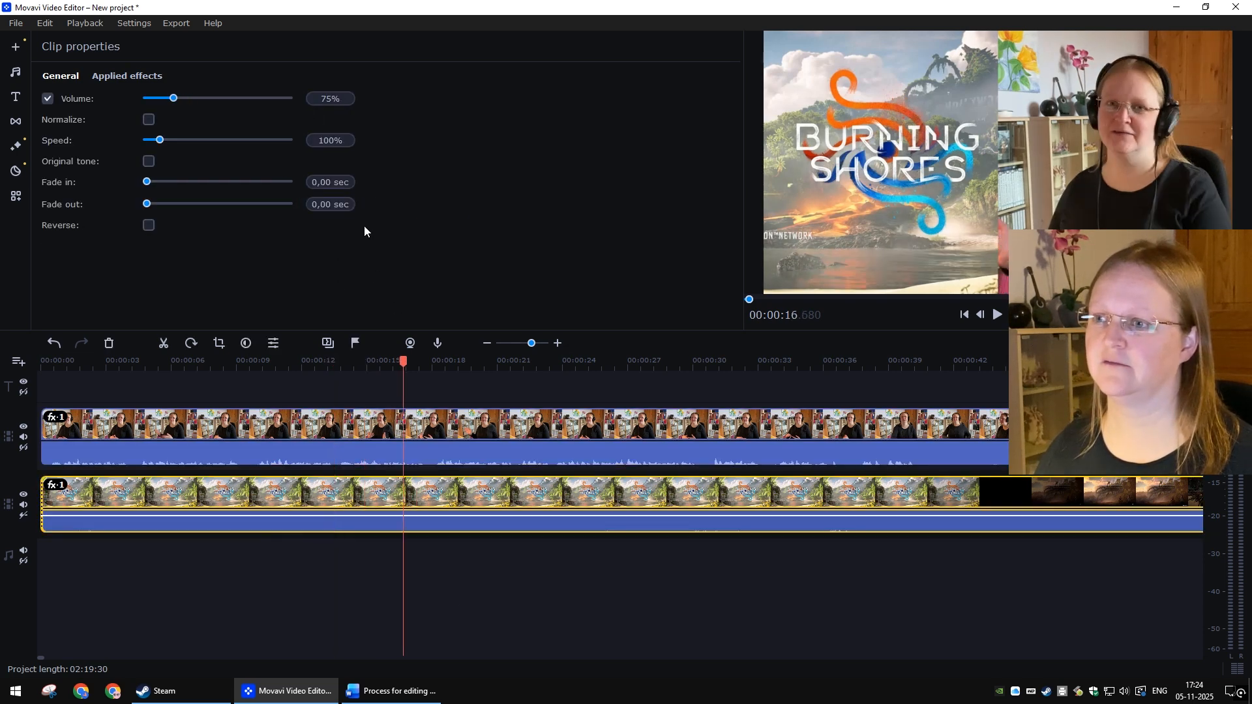
left_click(446, 578)
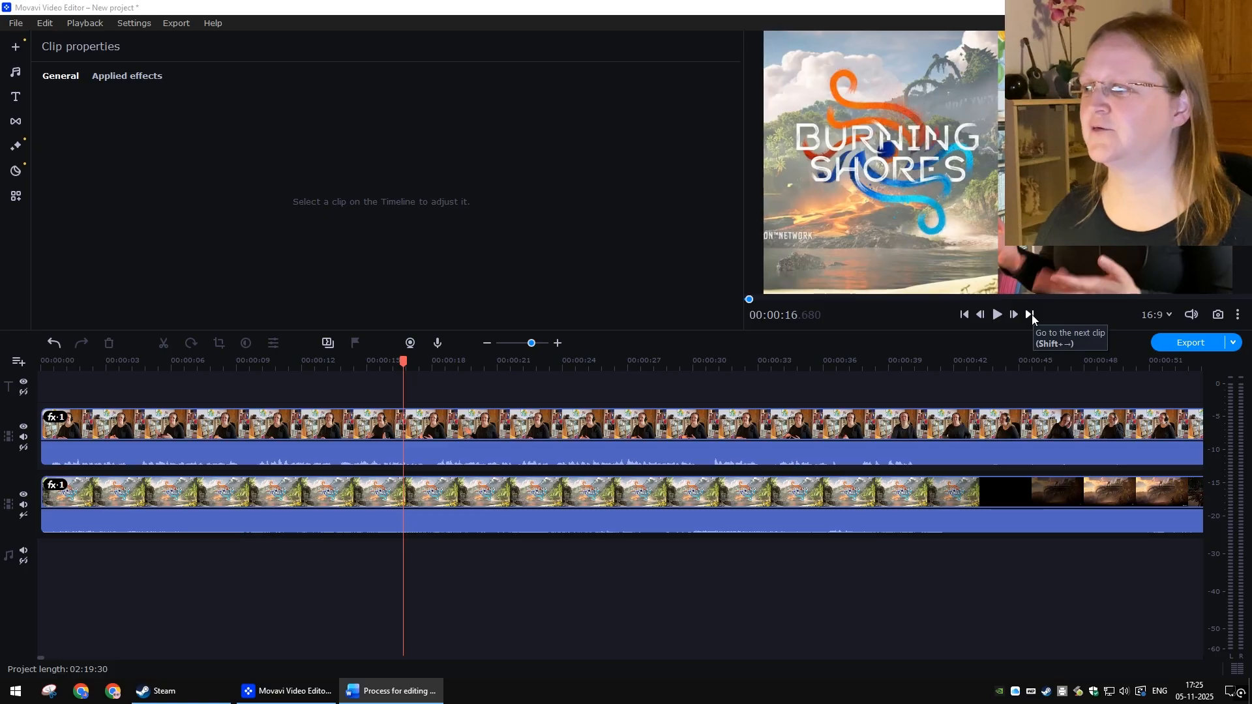
Step: Jump to the end of the project and play the final seconds to check where both clips end
left_click(1030, 315)
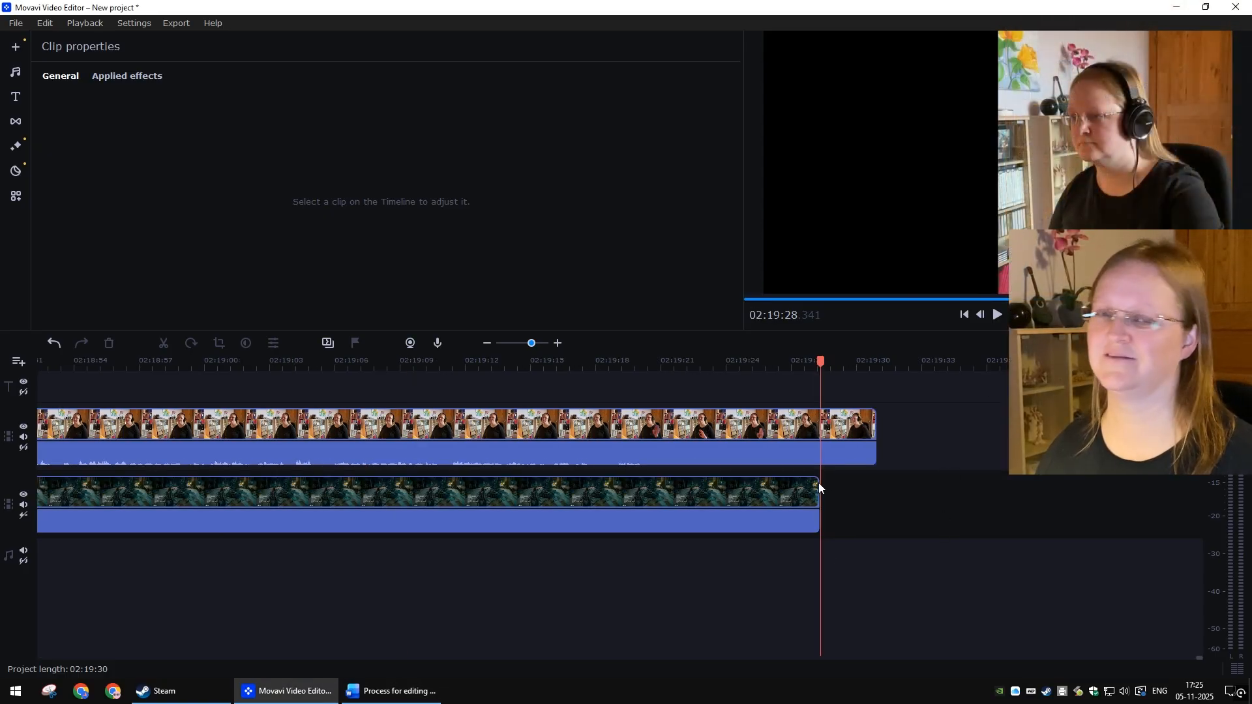
left_click(605, 360)
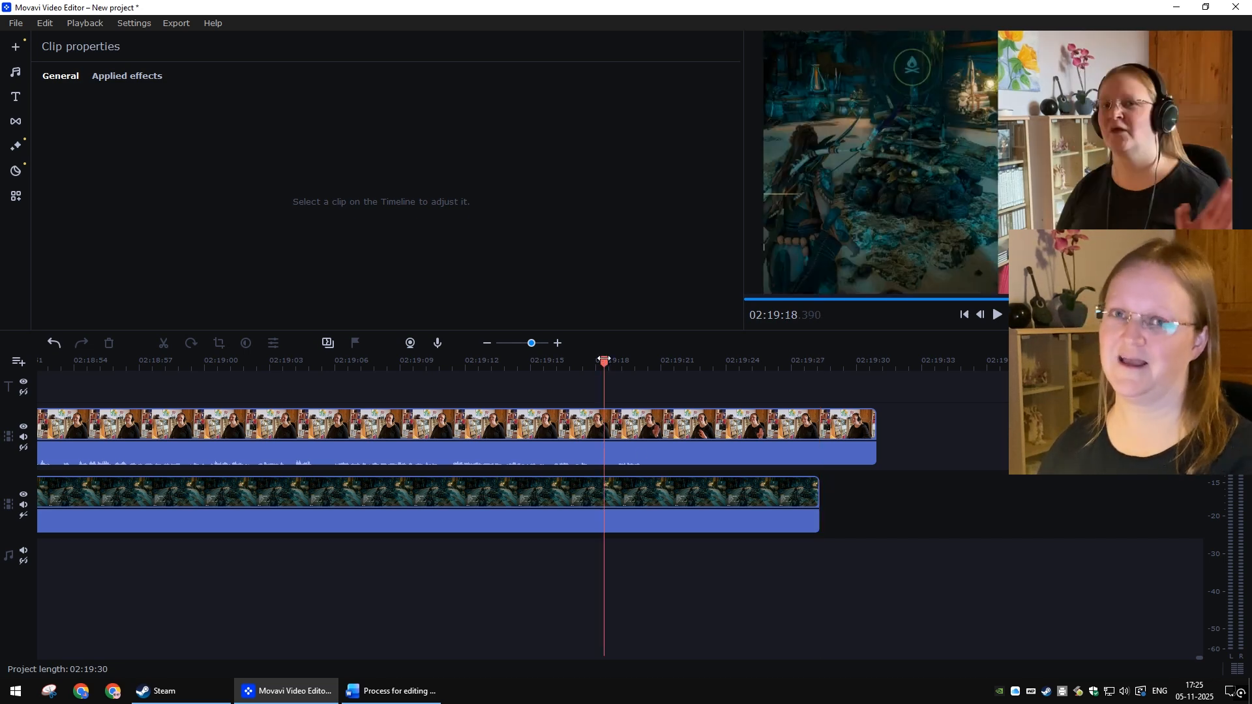
key("space")
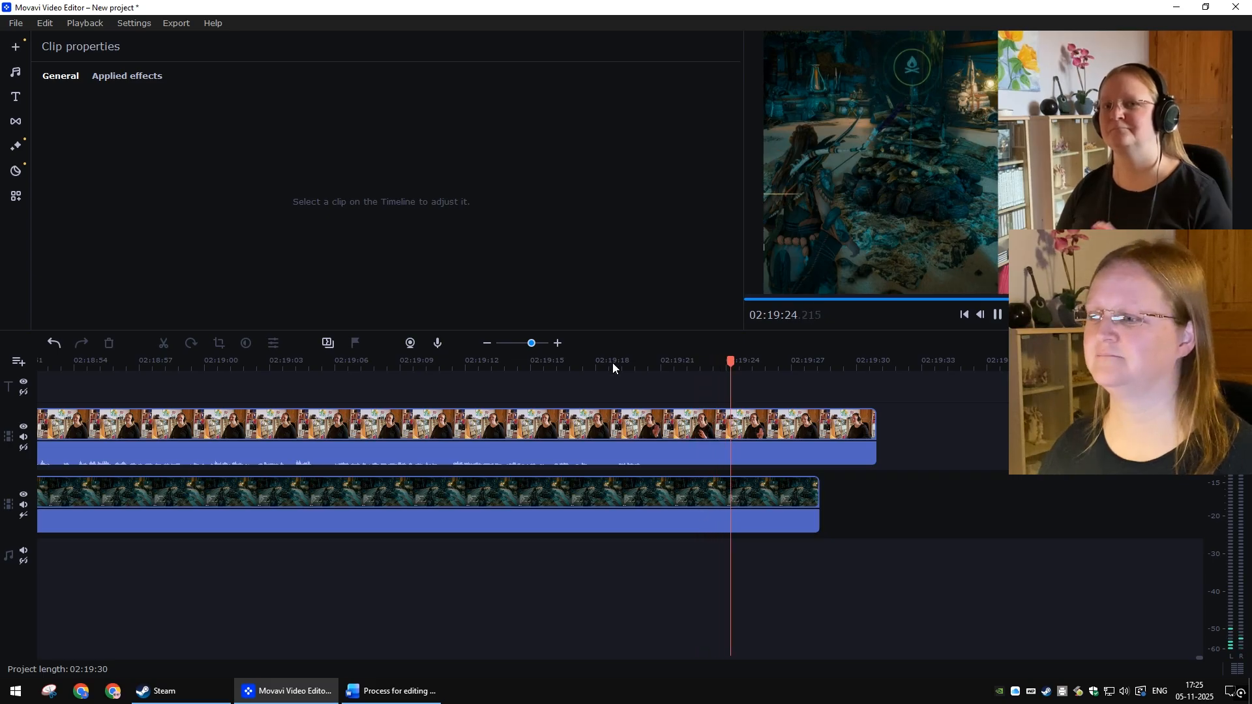
left_click(612, 363)
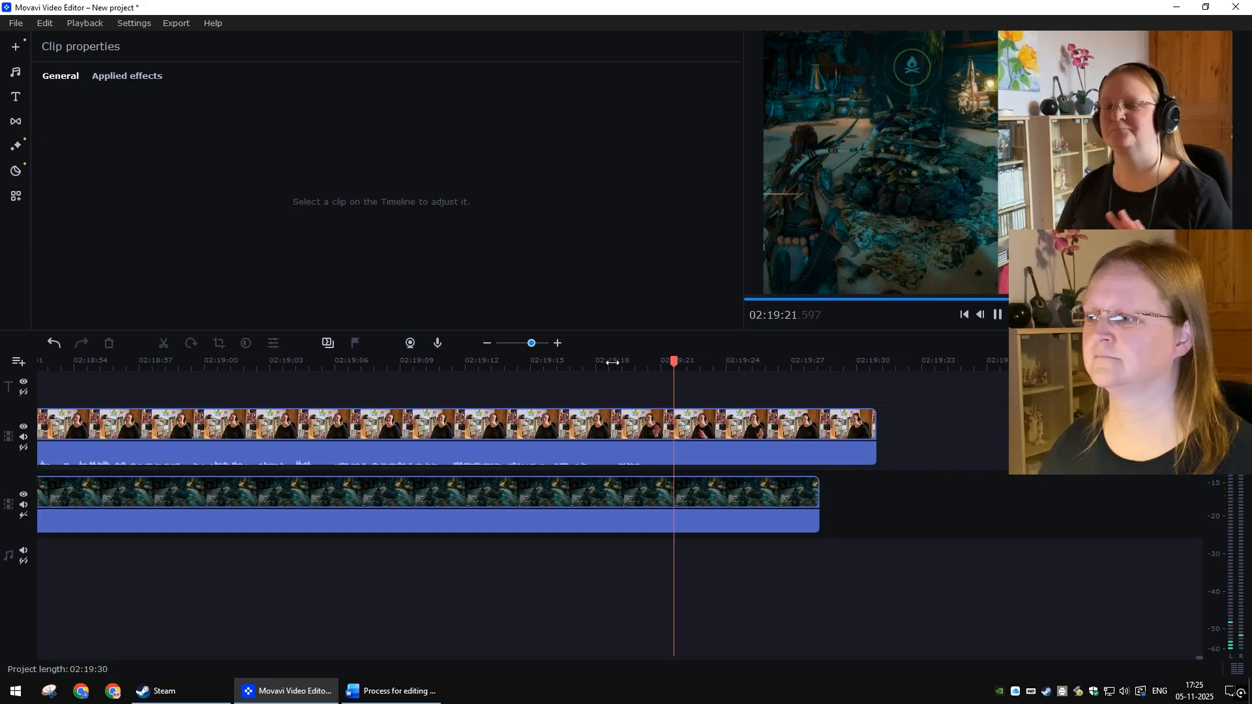
key("space")
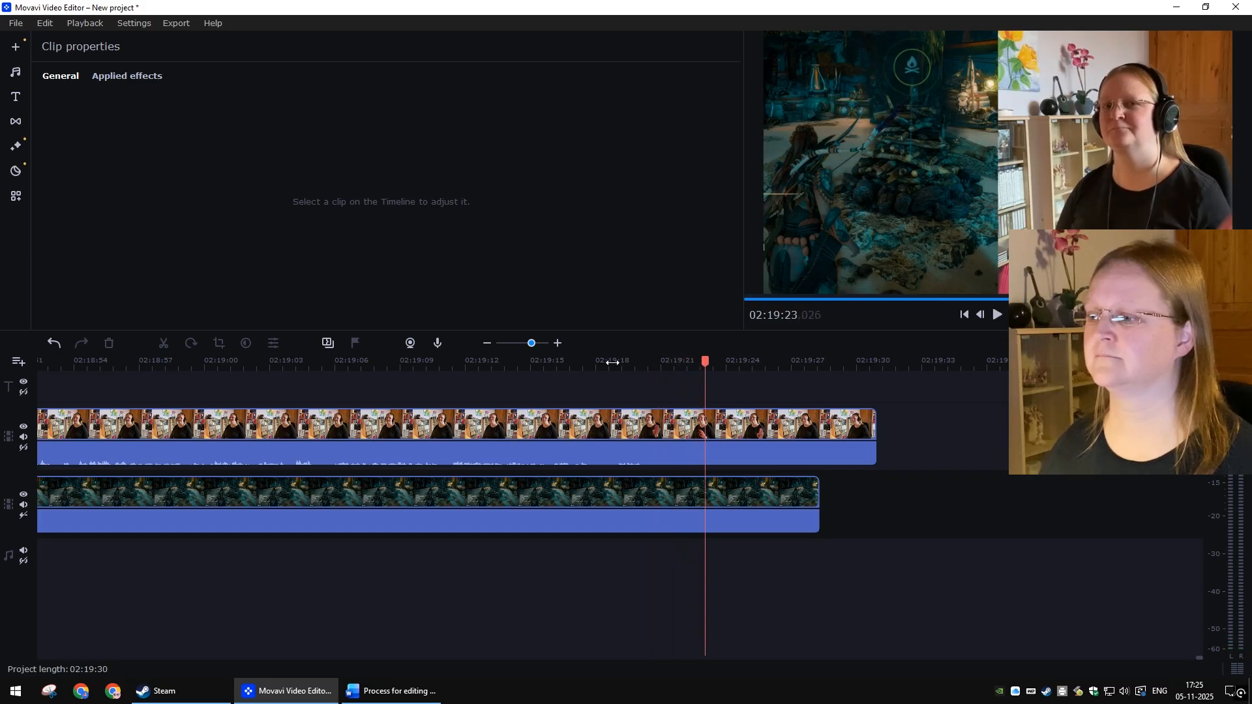
left_click(699, 434)
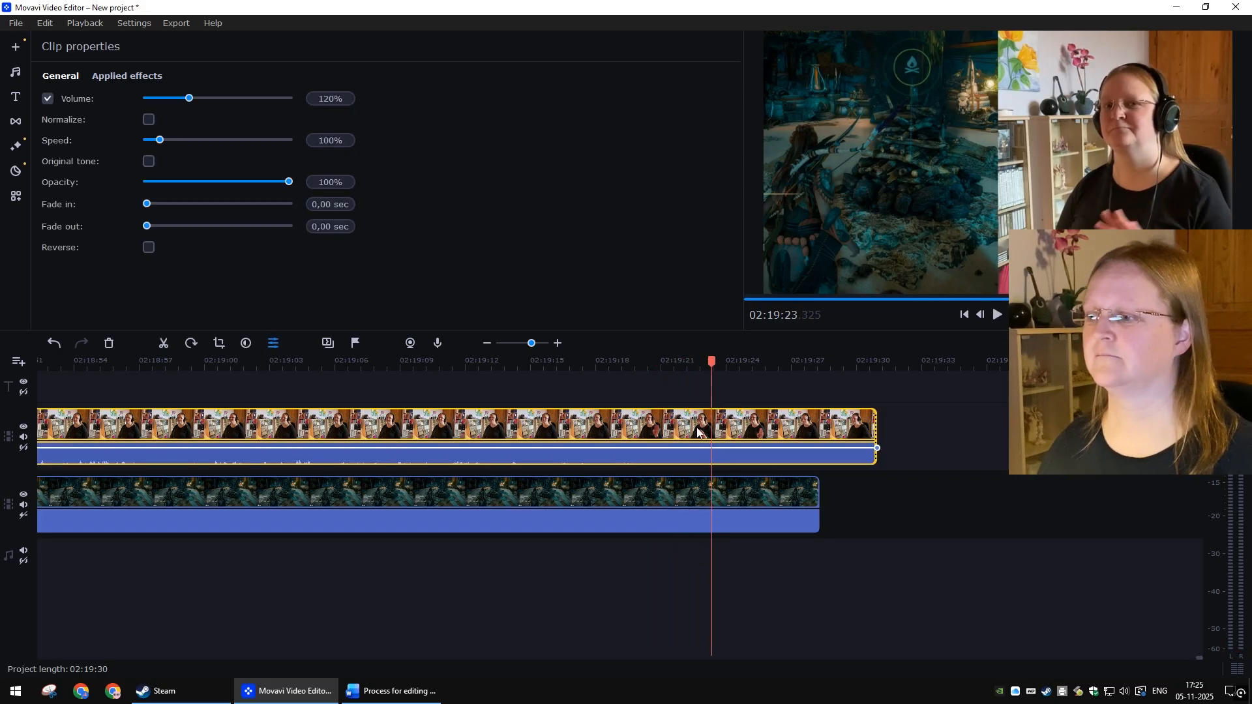
Step: Split both clips at 02:19:23 and delete the trailing webcam and gameplay segments so both end together
left_click(693, 493, "ctrl")
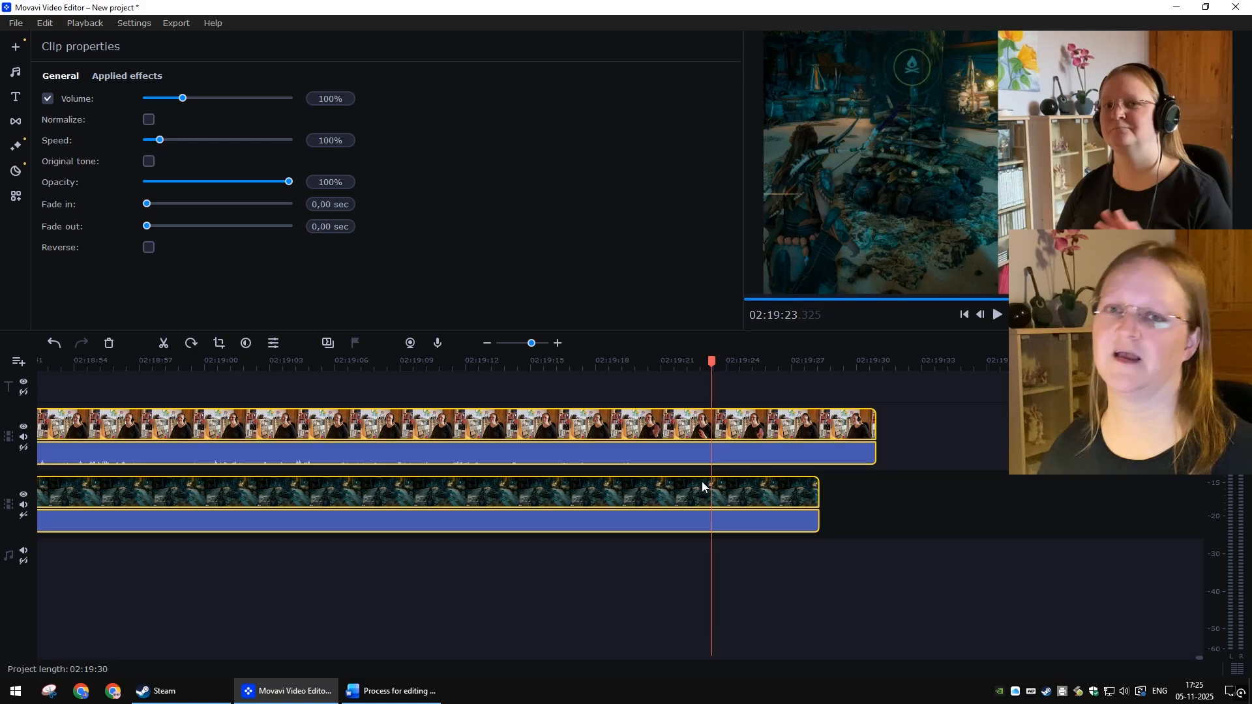
left_click(164, 343)
left_click(764, 425)
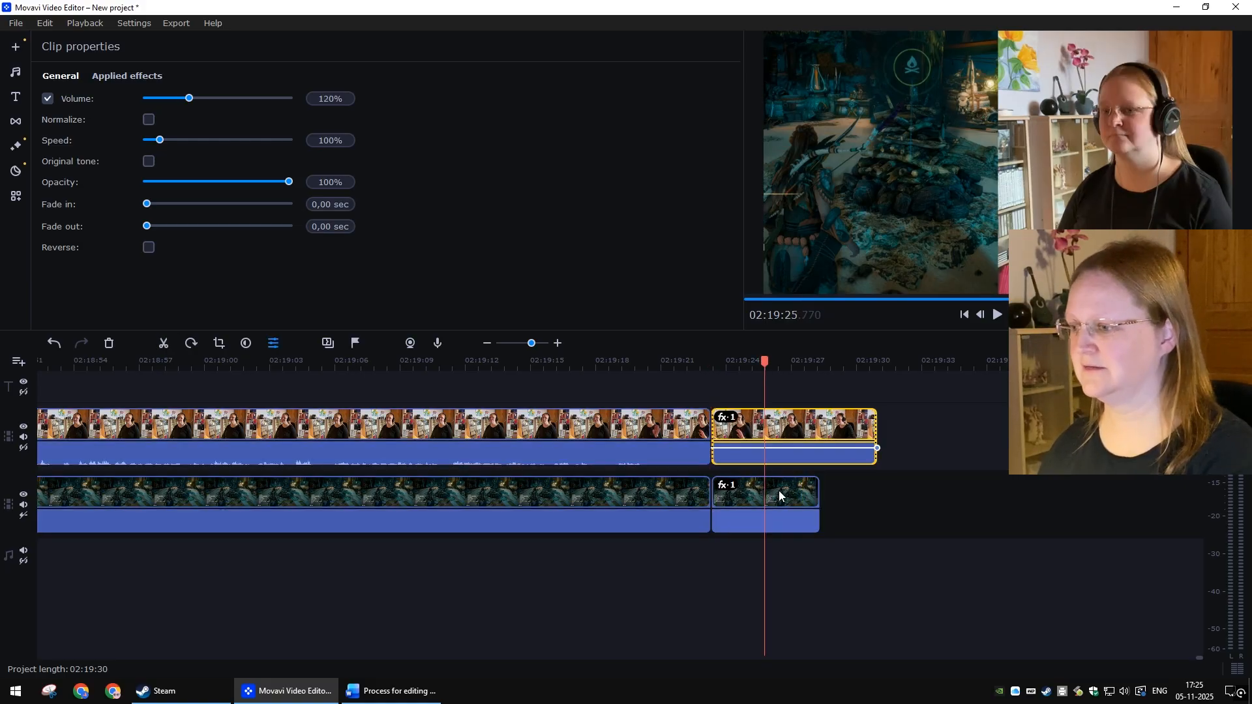
key("Delete")
left_click(837, 494)
key("Delete")
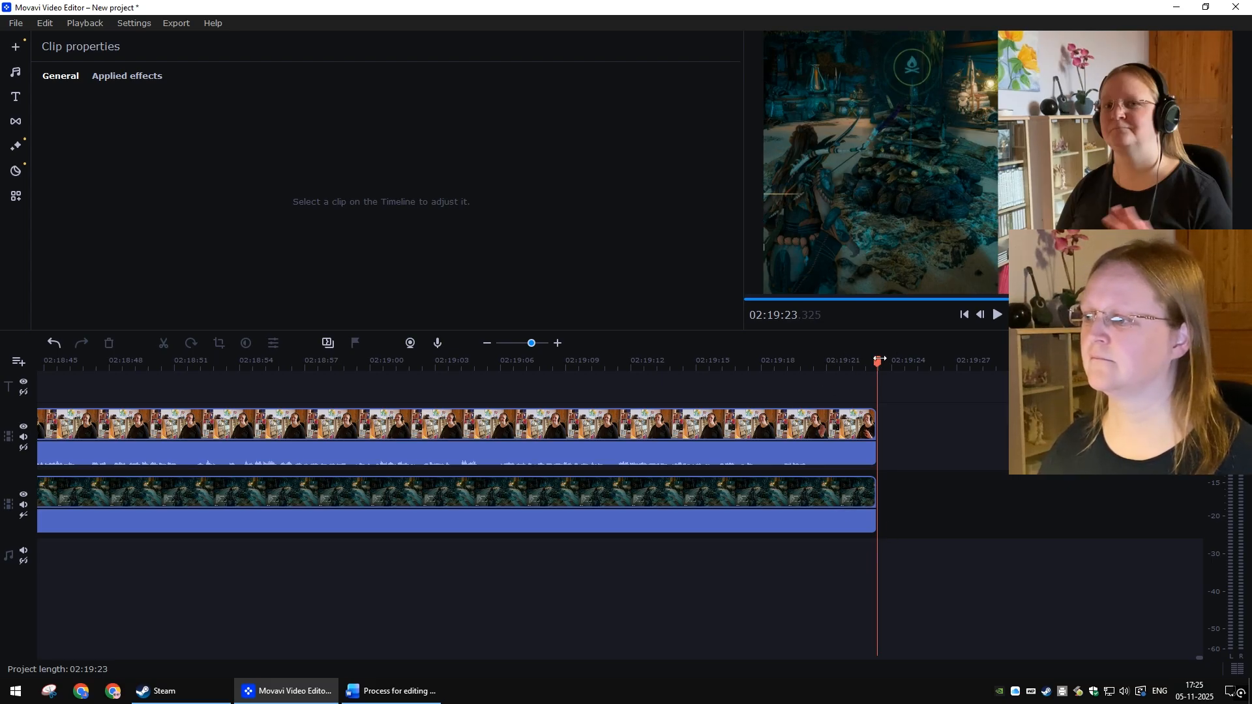
Step: Play the opening of the project from the start to locate where the gameplay intro ends
left_click(968, 314)
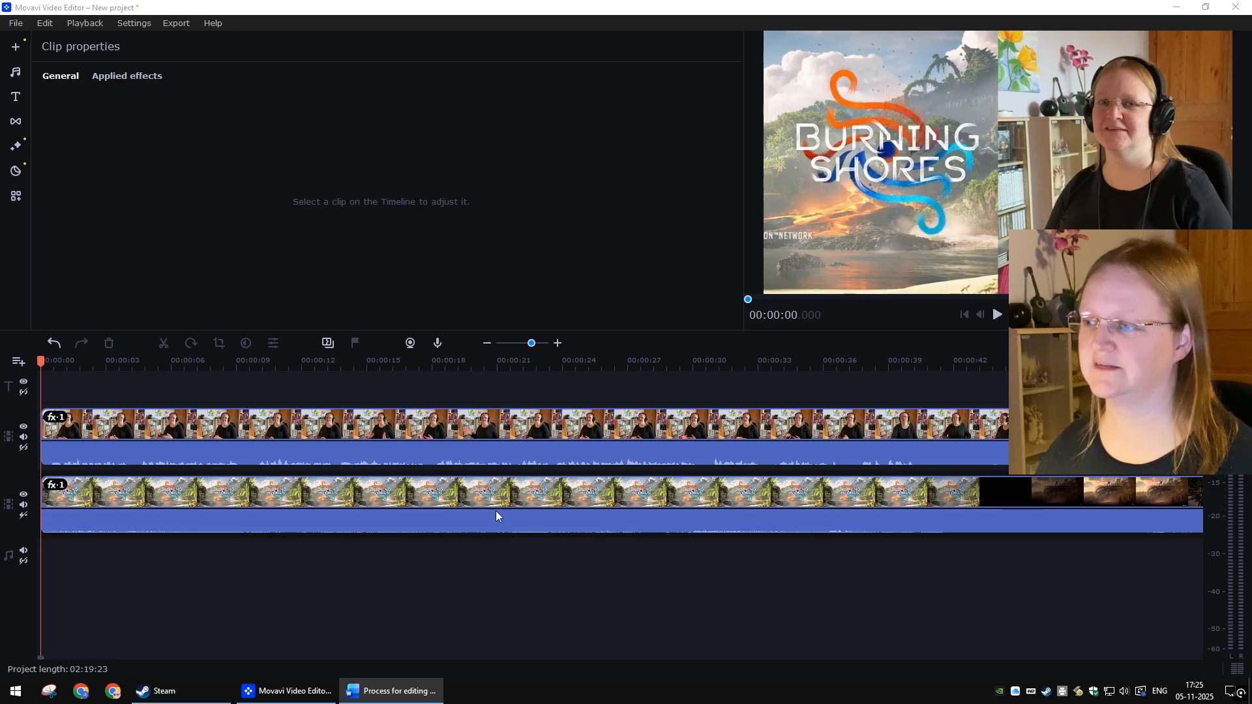
left_click(760, 362)
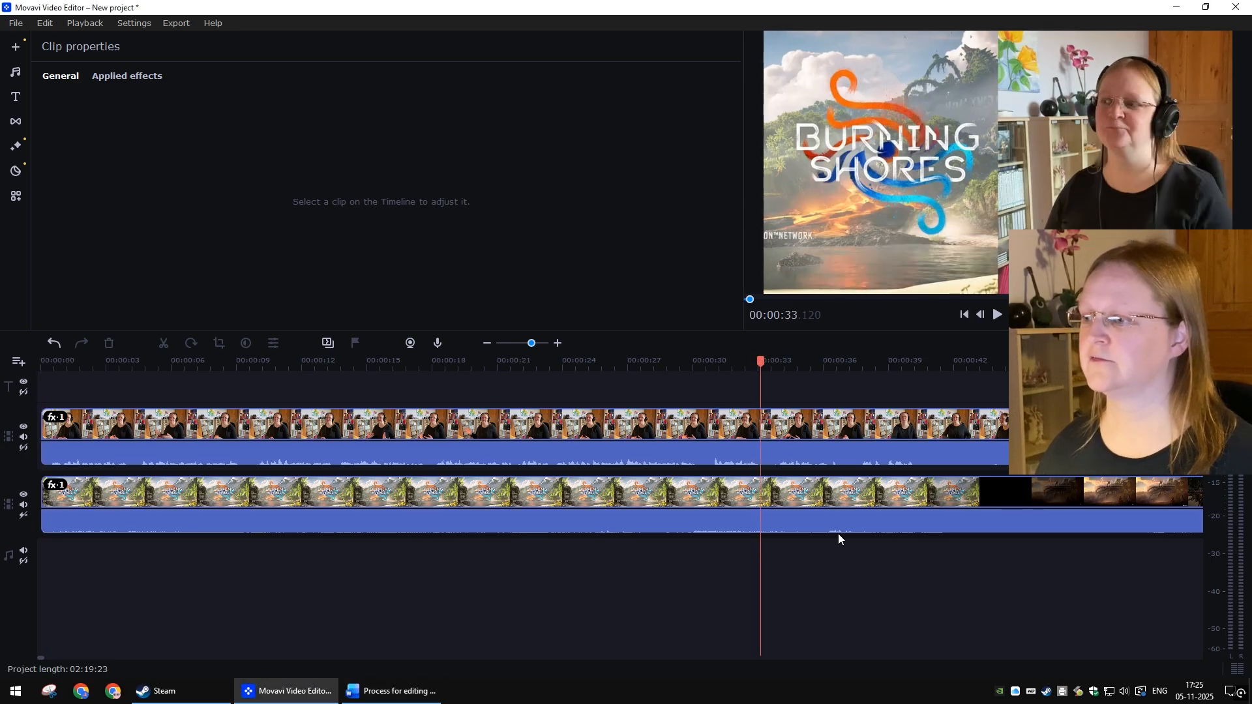
scroll(502, 561, "down", 2)
key("space")
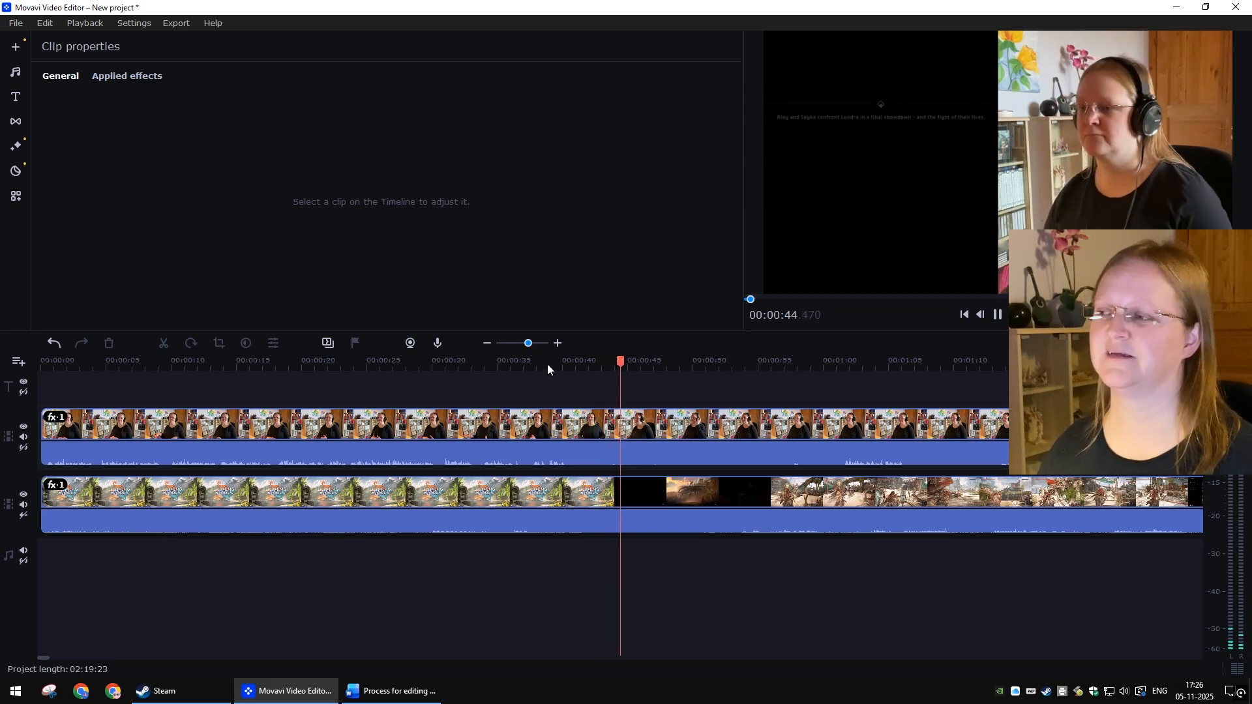
key("space")
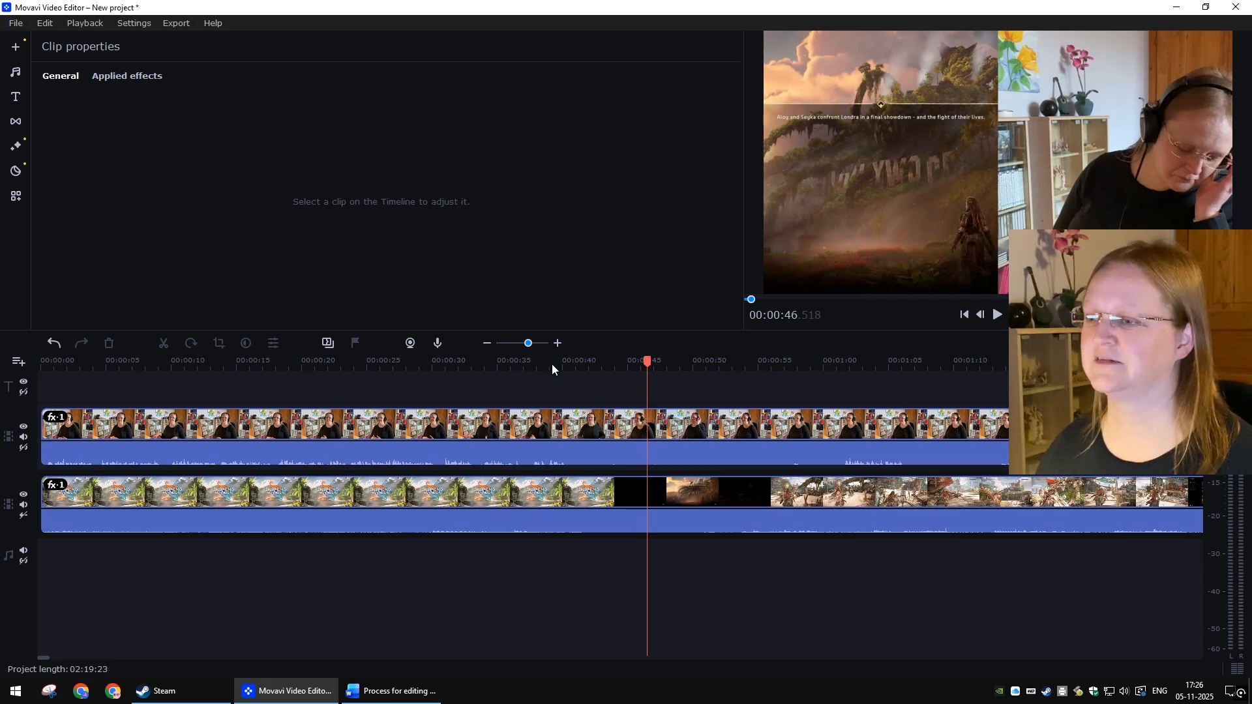
left_click(551, 364)
key("space")
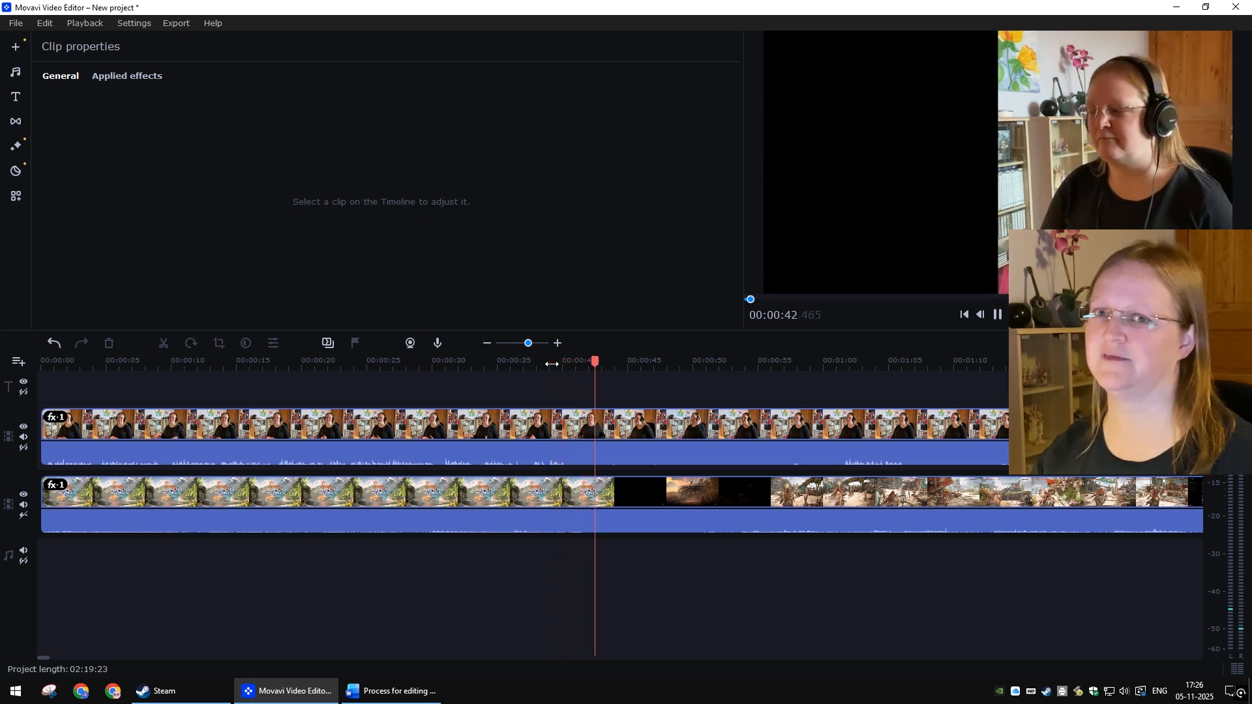
left_click(552, 363)
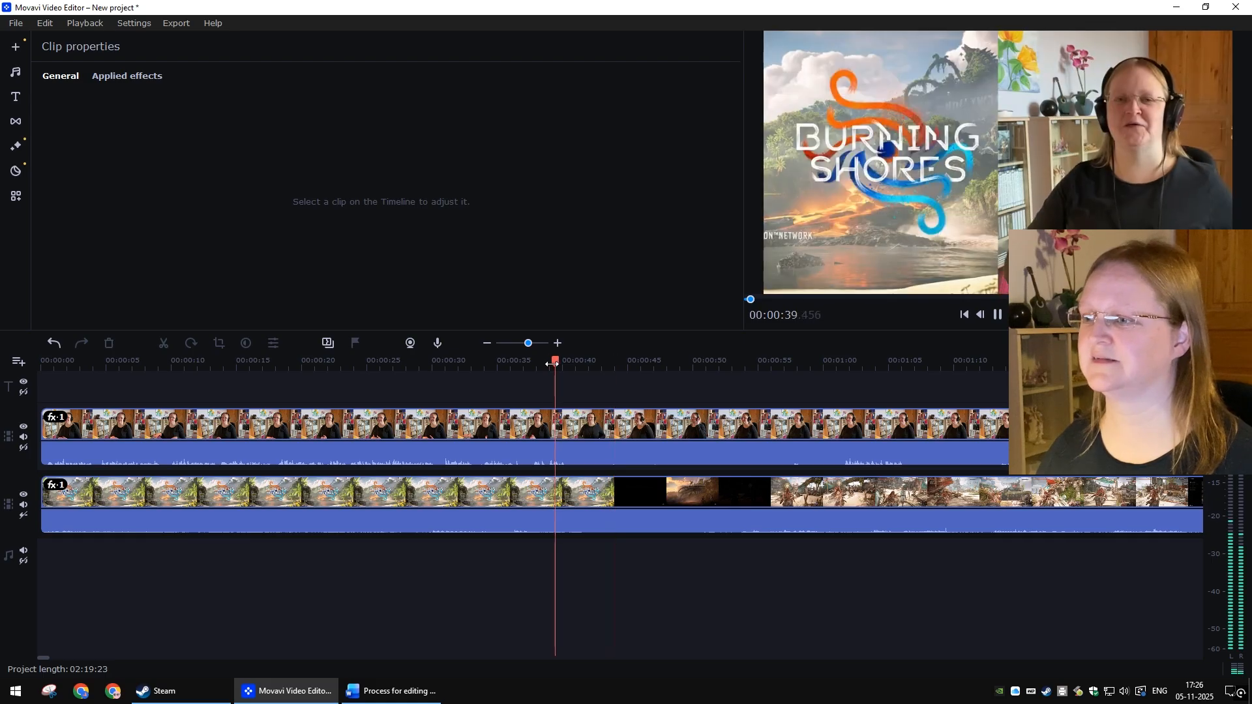
key("space")
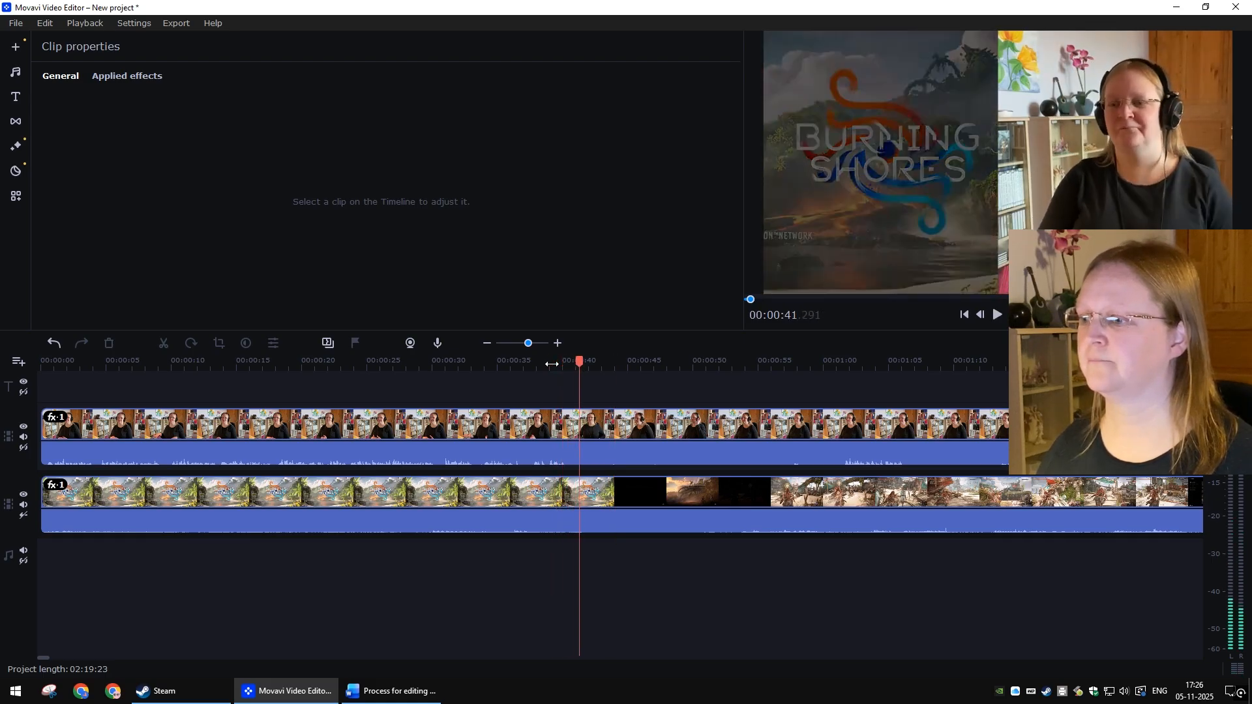
Step: Select both the webcam and gameplay clips and split them at 00:00:41
left_click(578, 427)
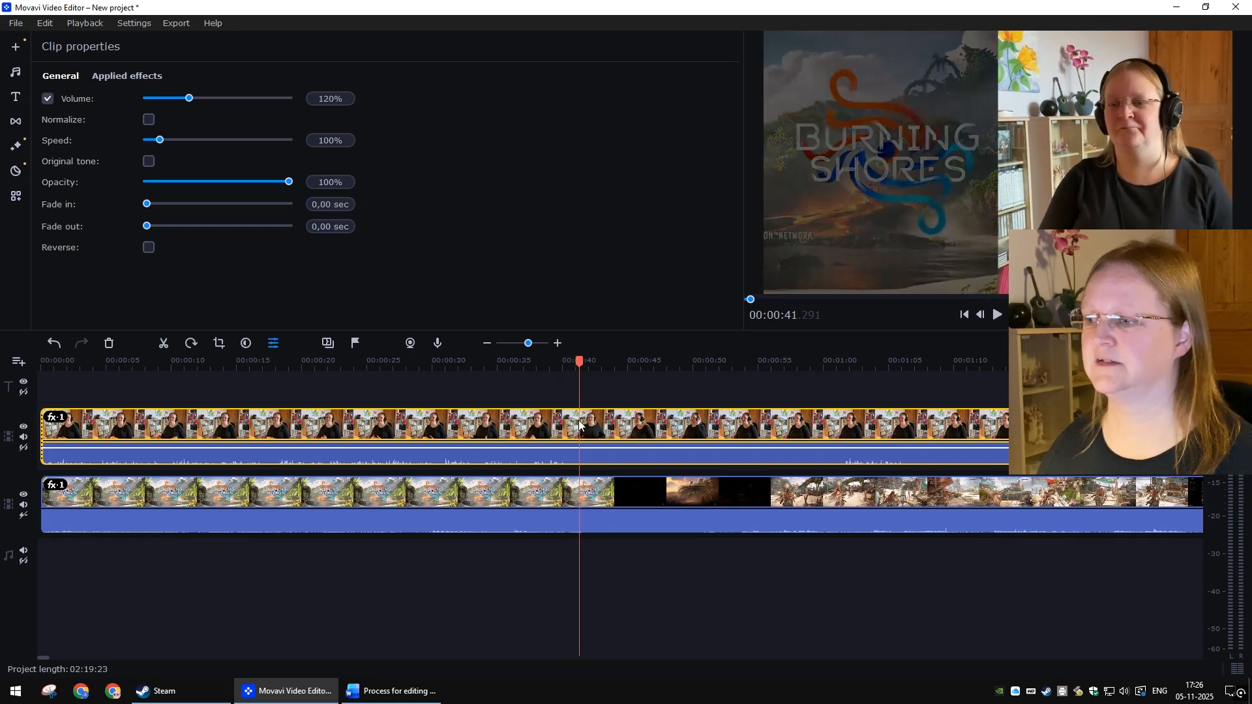
left_click(582, 490, "ctrl")
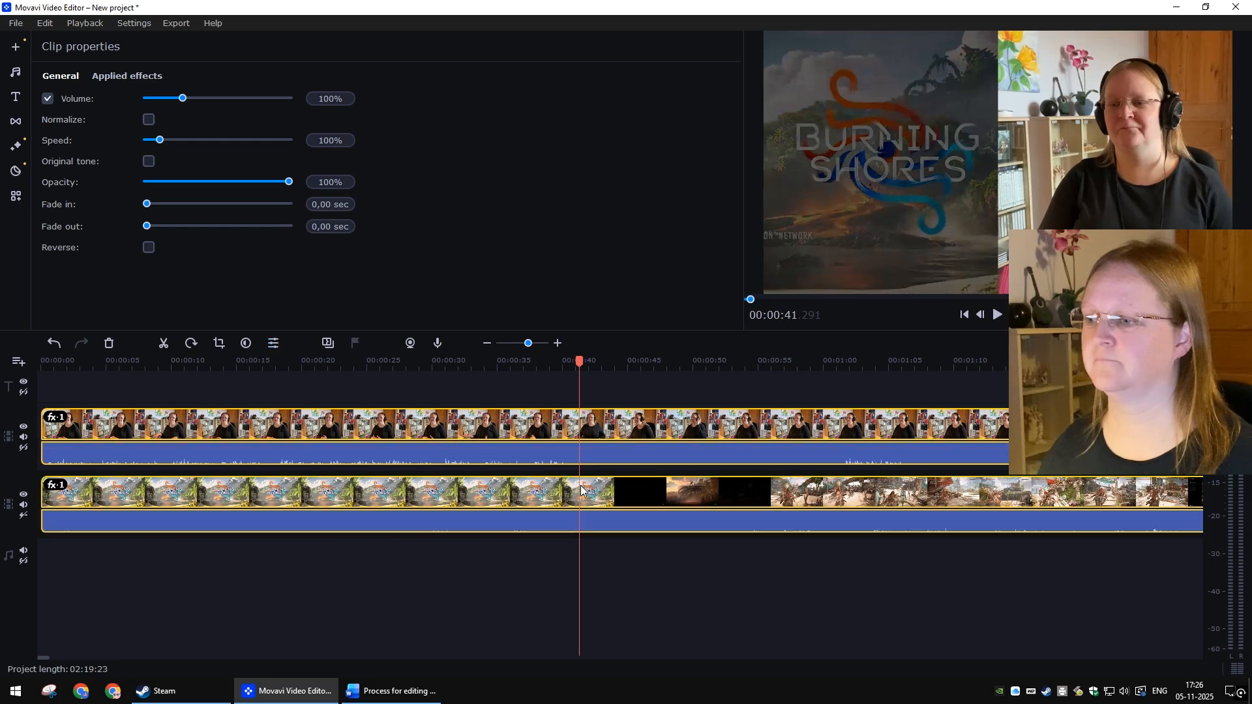
left_click(164, 344)
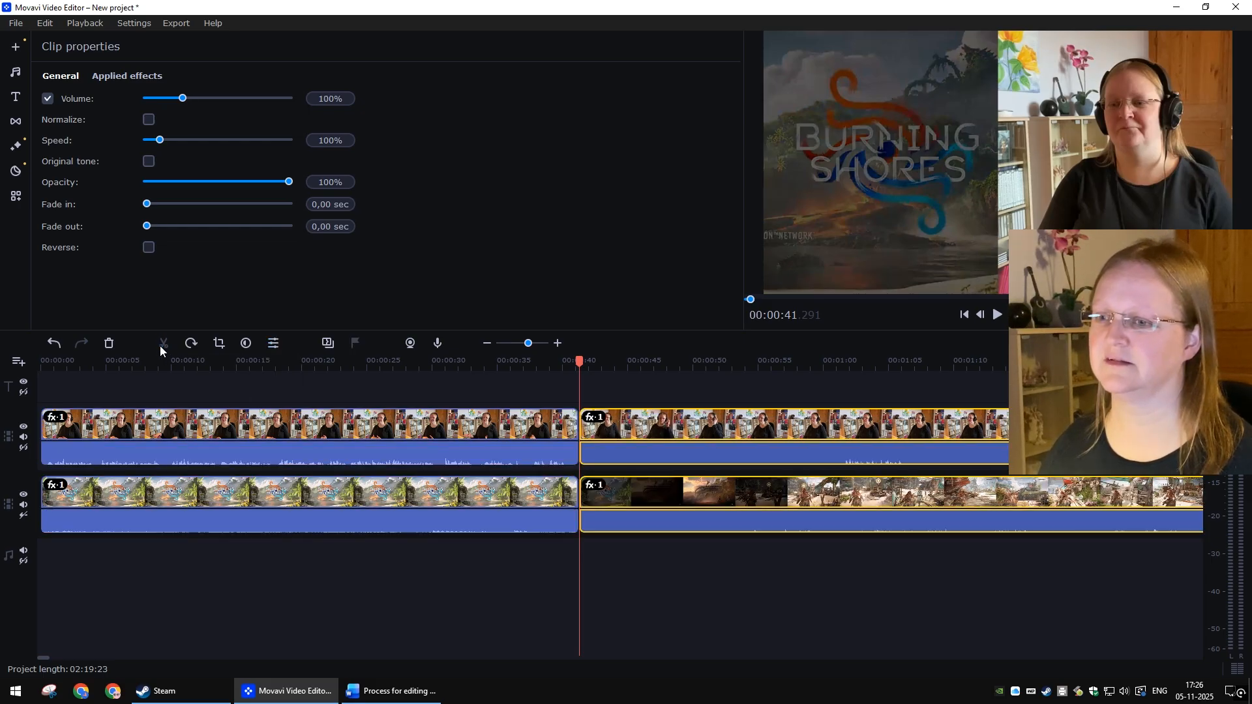
left_click(563, 569)
left_click(391, 691)
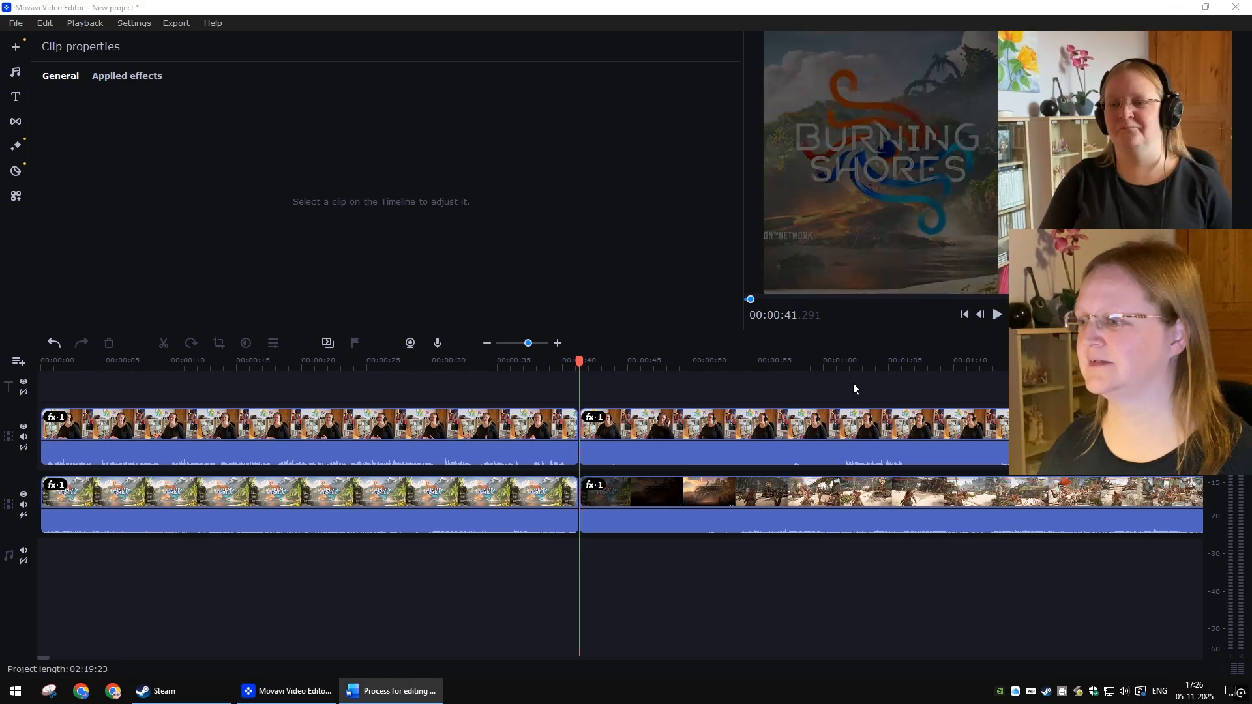
Step: Move the playhead near the end of the project and split both clips at 02:18:06
left_click(620, 397)
key("End")
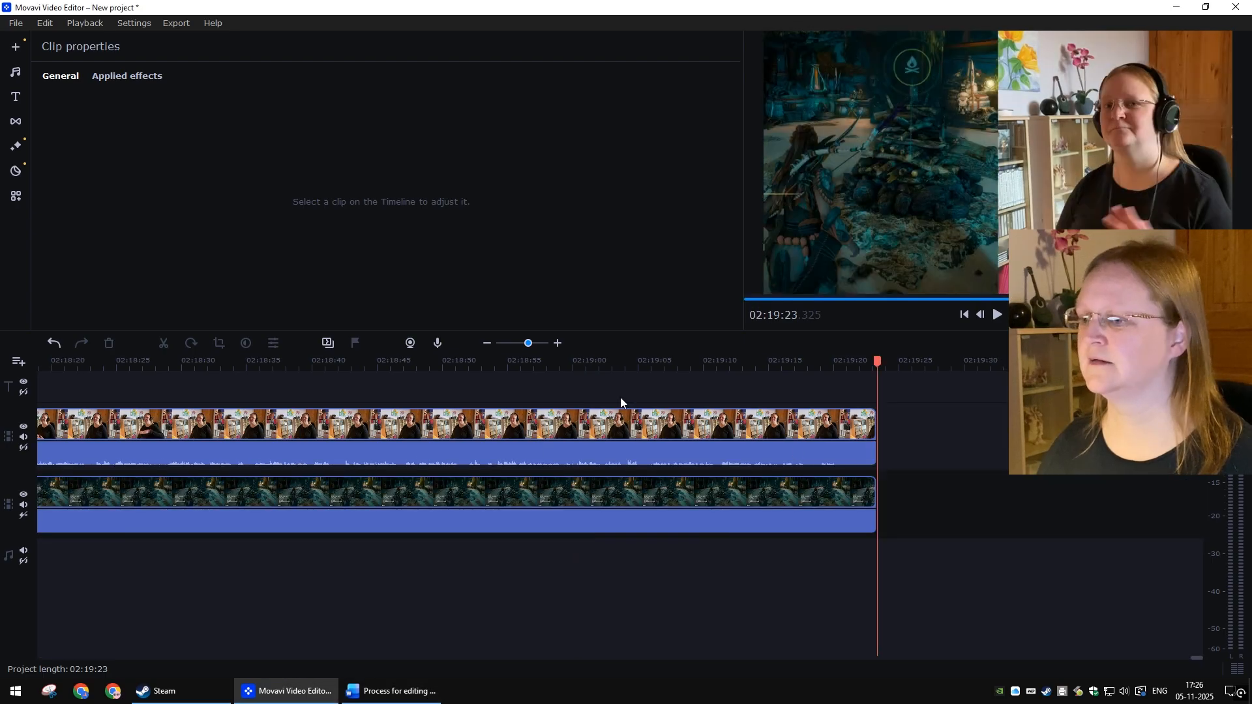
left_click(656, 363)
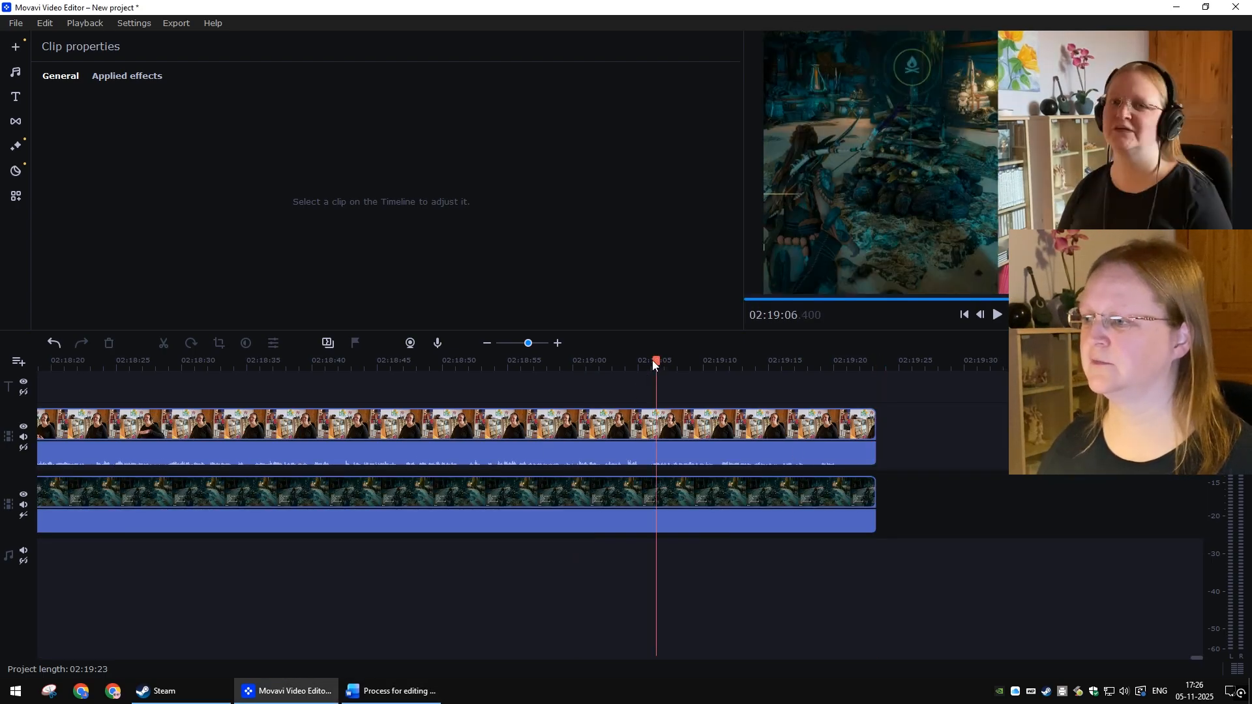
left_click_drag(654, 362, 366, 362)
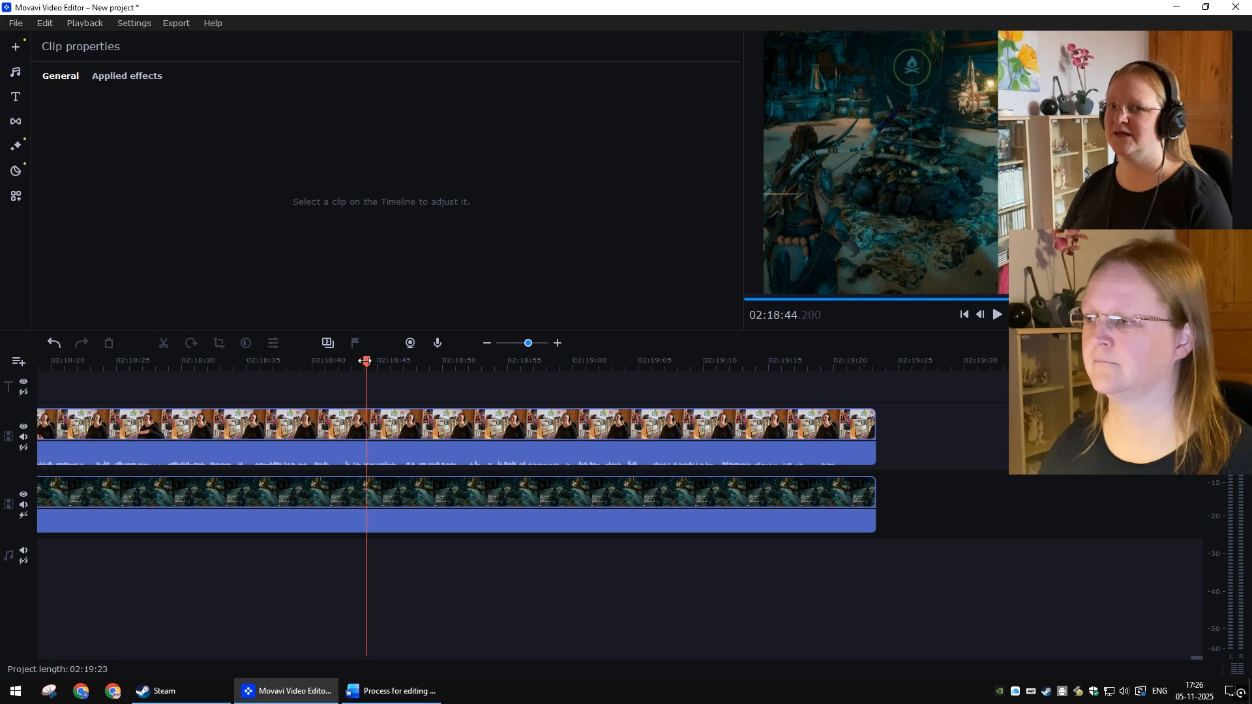
left_click(265, 363)
left_click(214, 366)
left_click(183, 363)
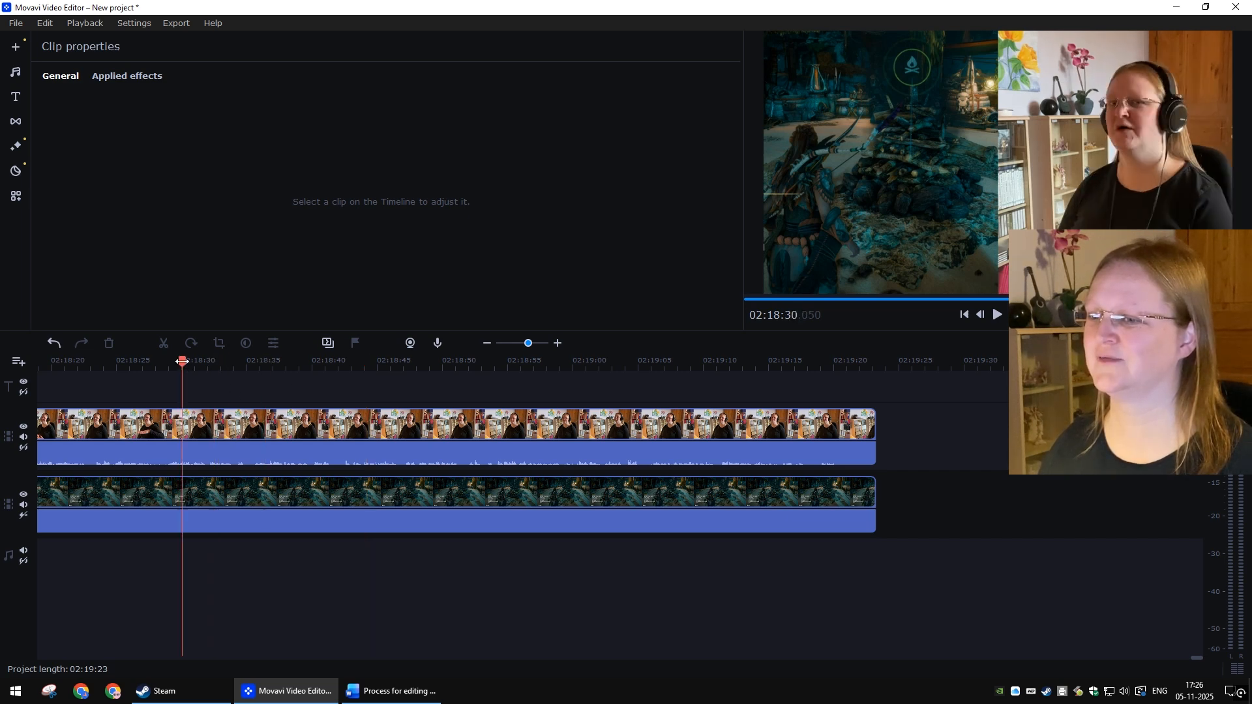
scroll(539, 452, "left", 6)
left_click(520, 363)
left_click(471, 362)
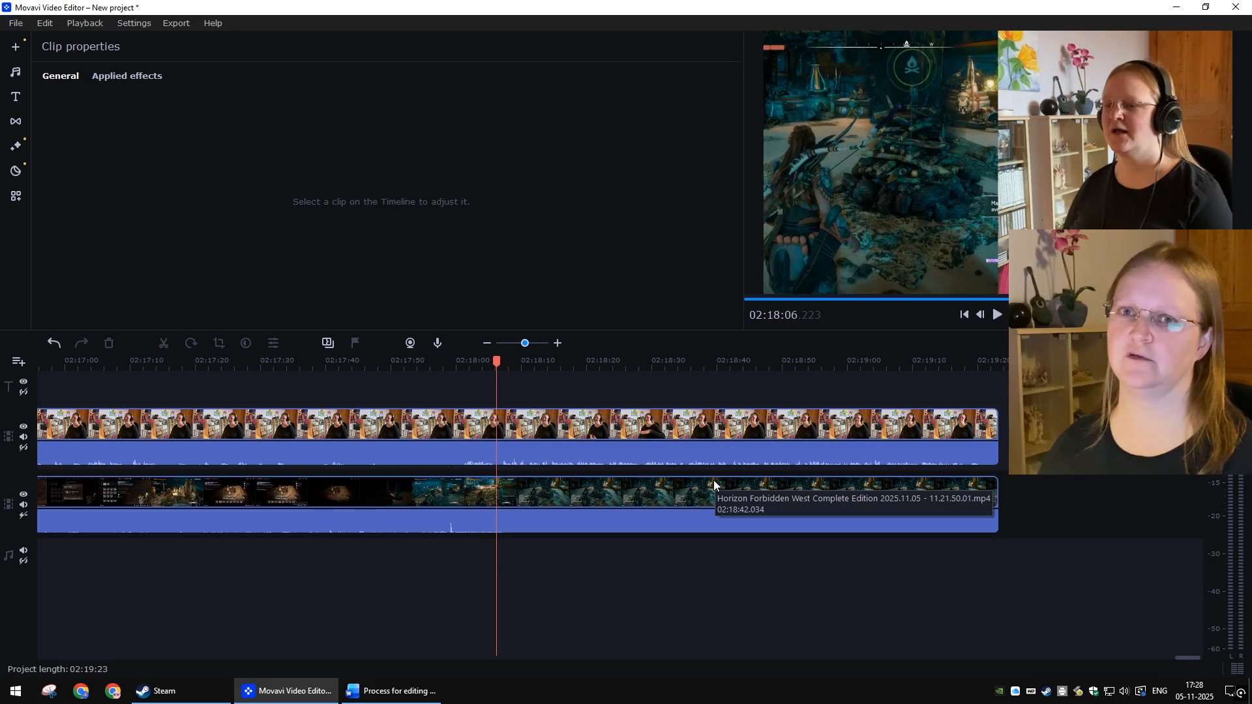
left_click(519, 421)
left_click(539, 498, "ctrl")
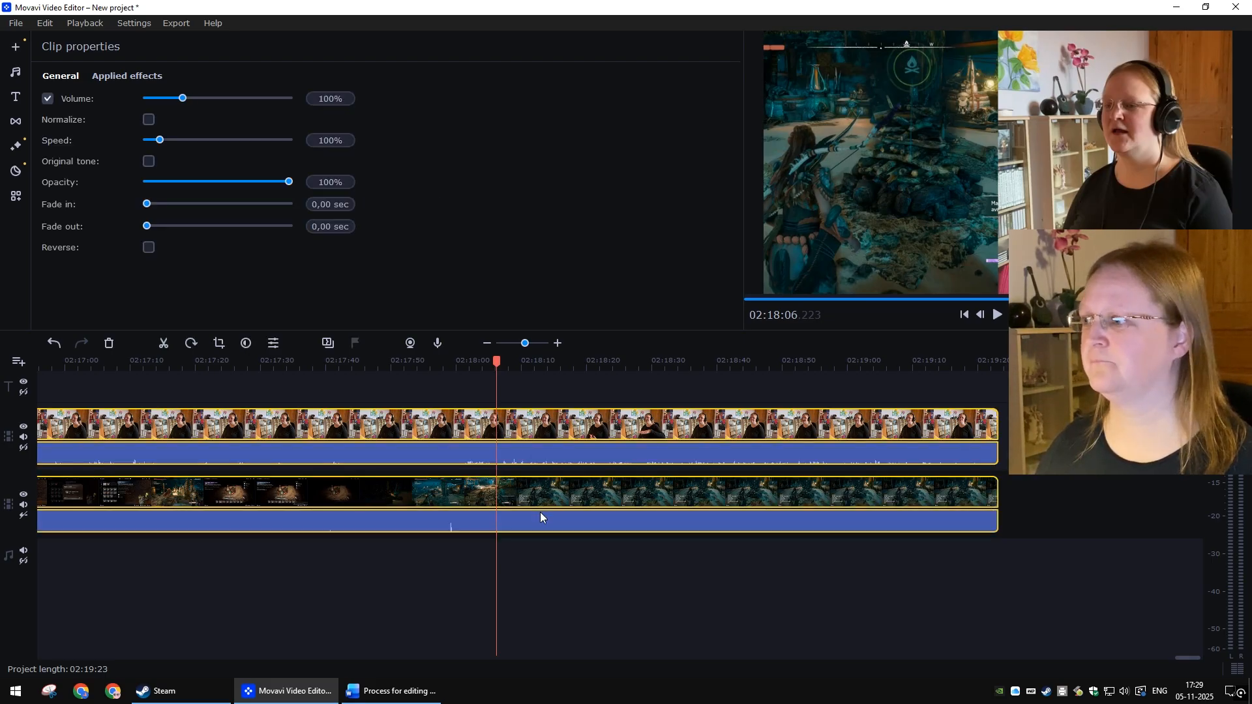
left_click(168, 346)
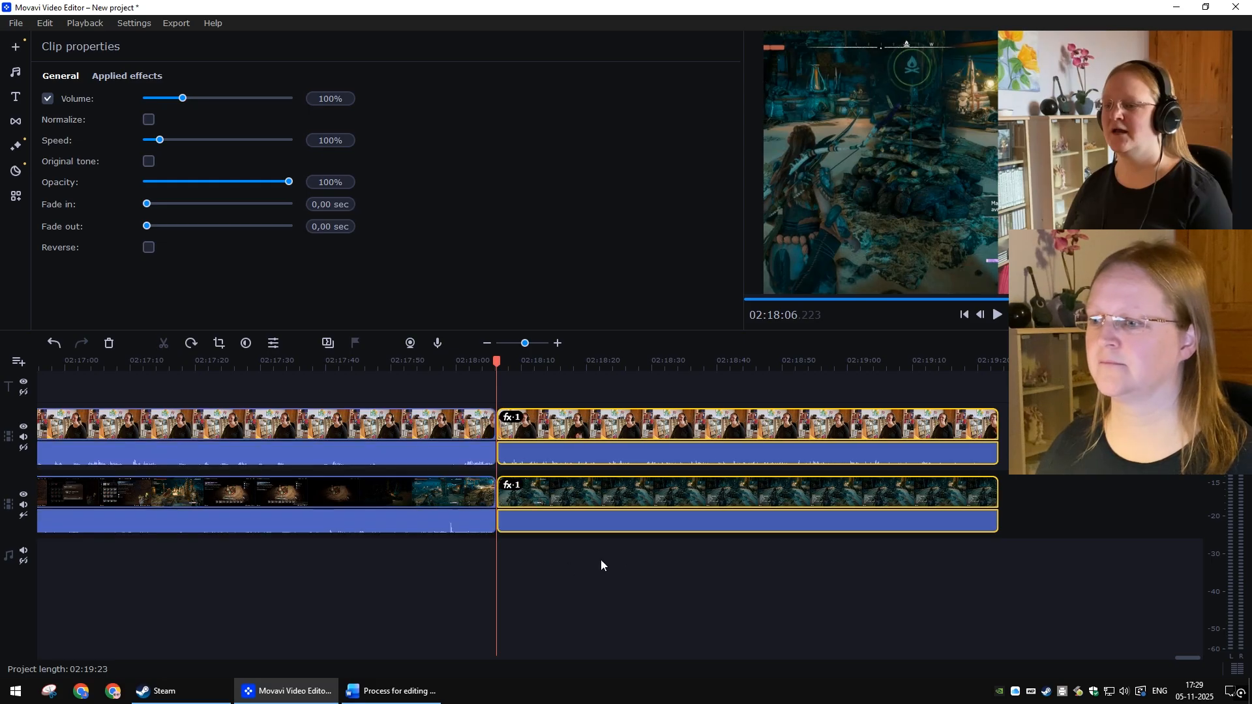
left_click(642, 554)
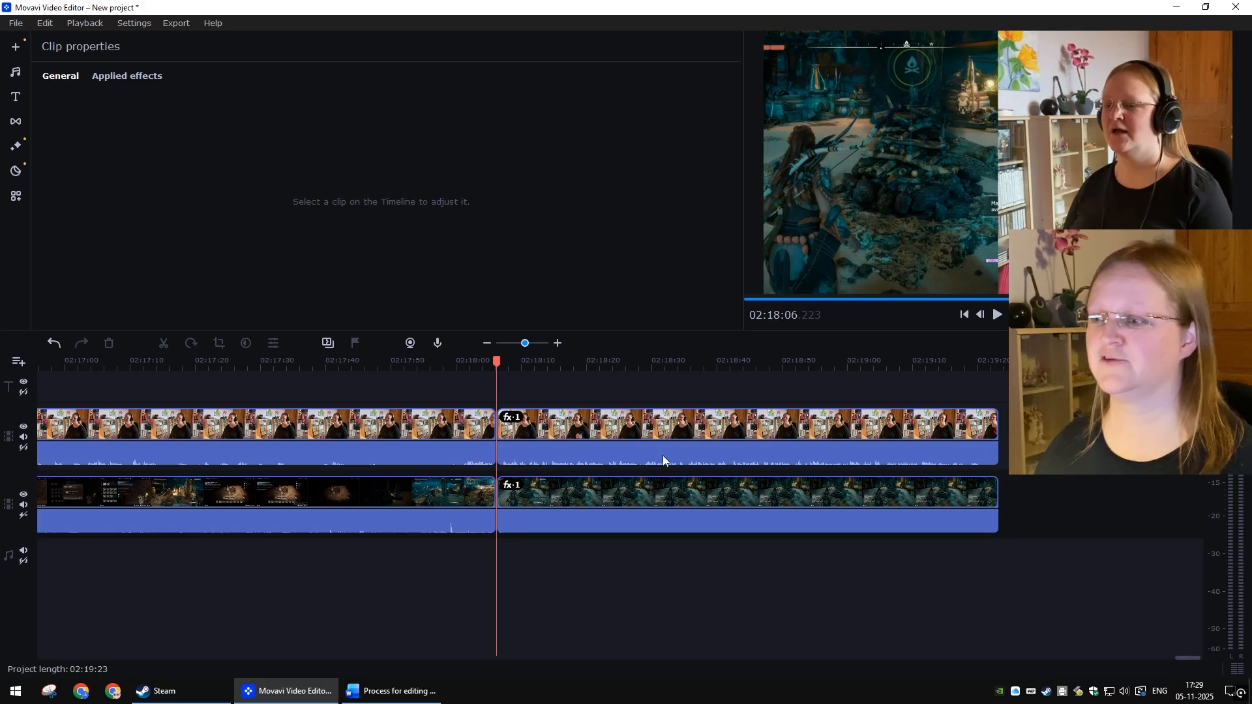
Step: Set the volume of the final gameplay segment to 60%
left_click(677, 484)
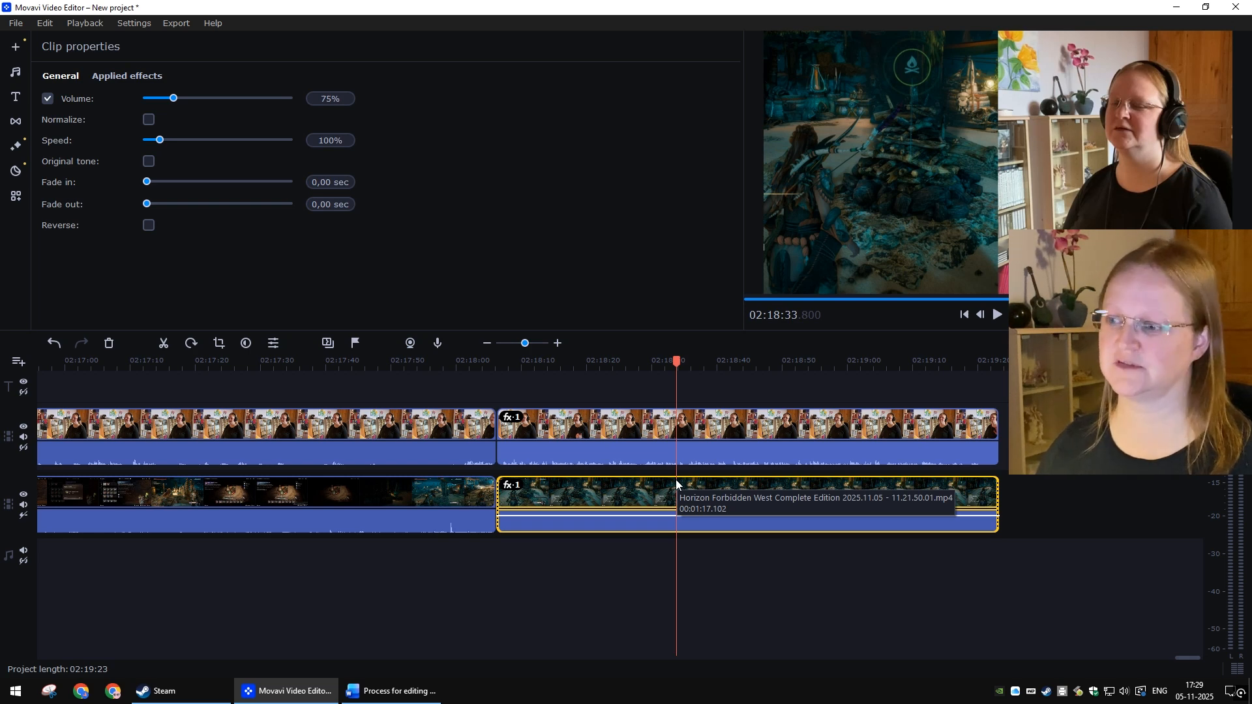
left_click(331, 99)
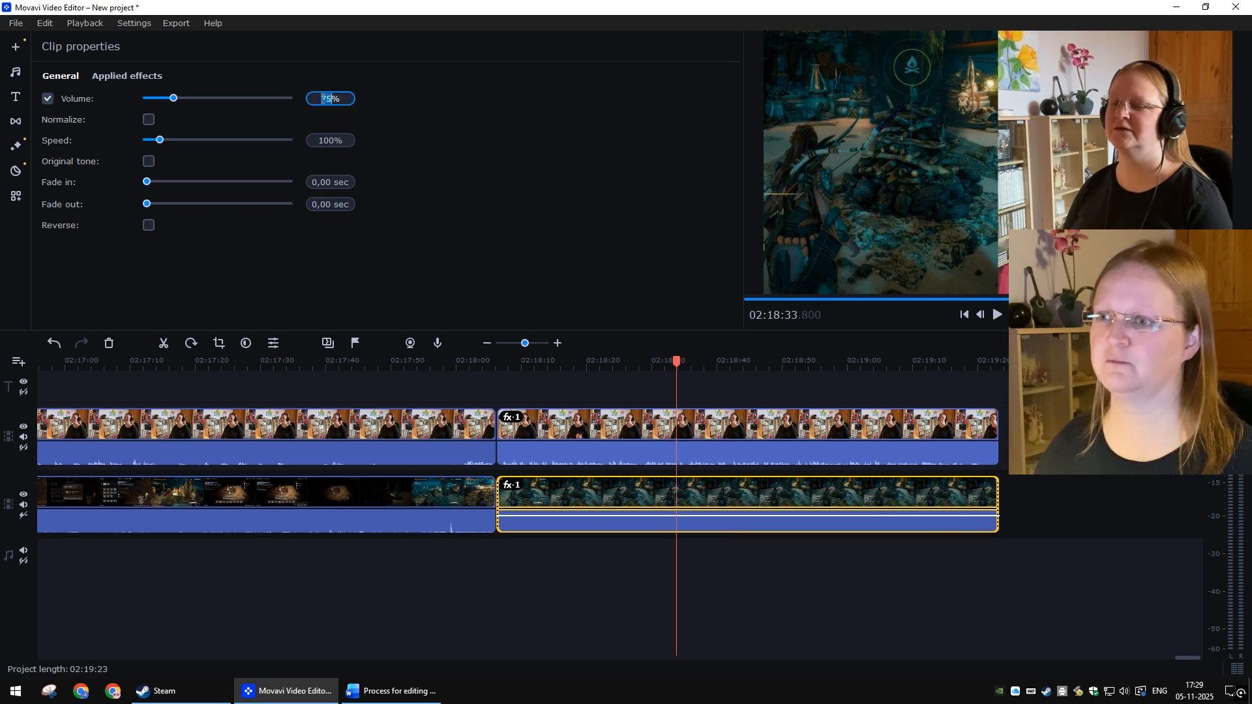
type("60")
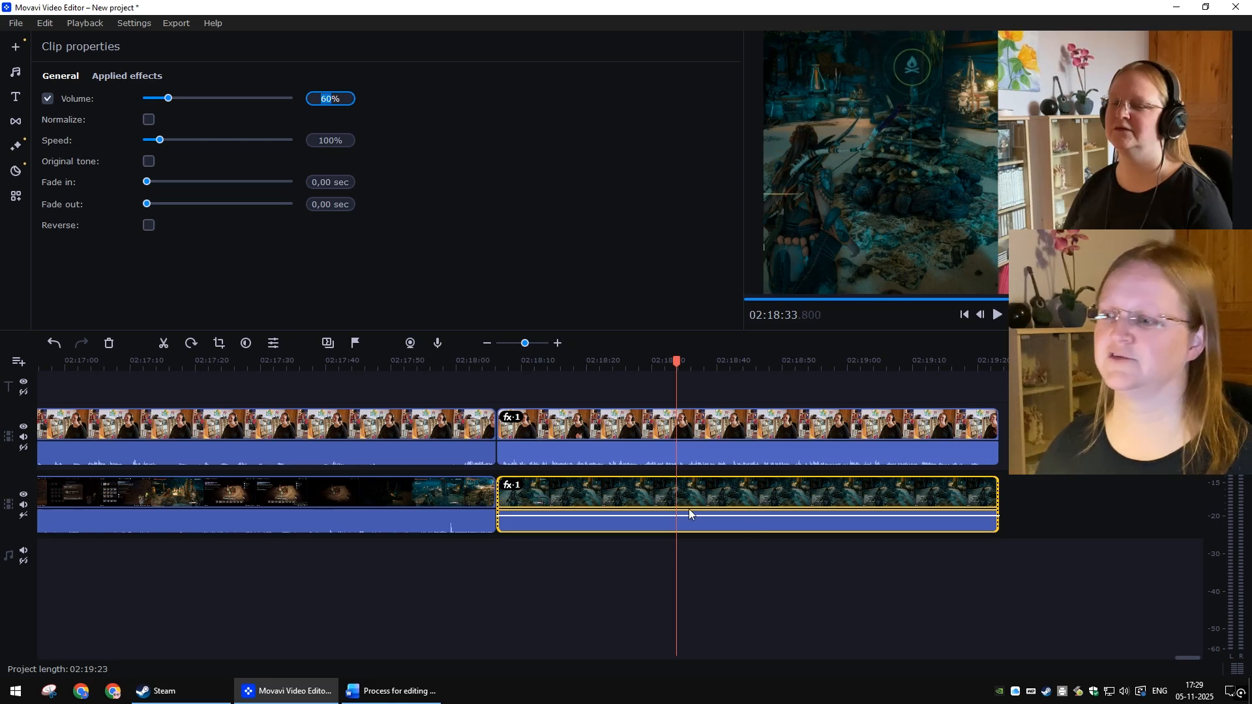
left_click(856, 568)
Step: Return to the start and set the opening gameplay segment's volume to 60%
left_click(971, 315)
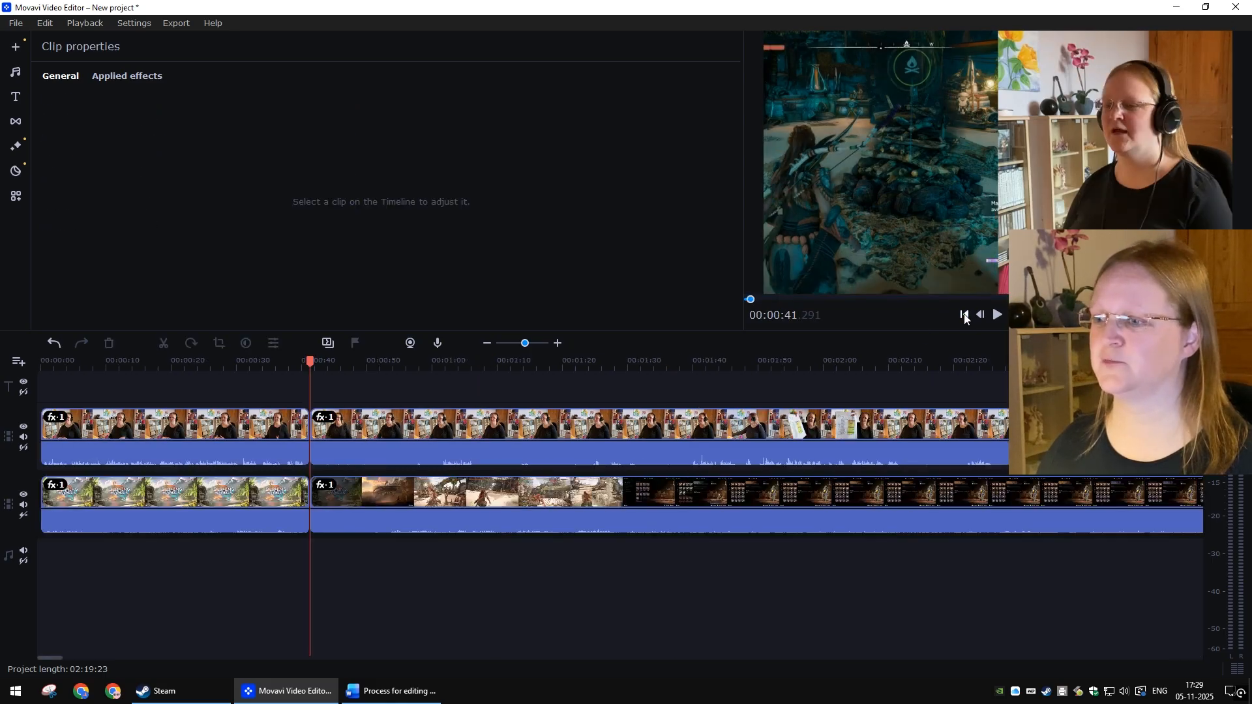
left_click(230, 500)
double_click(317, 101)
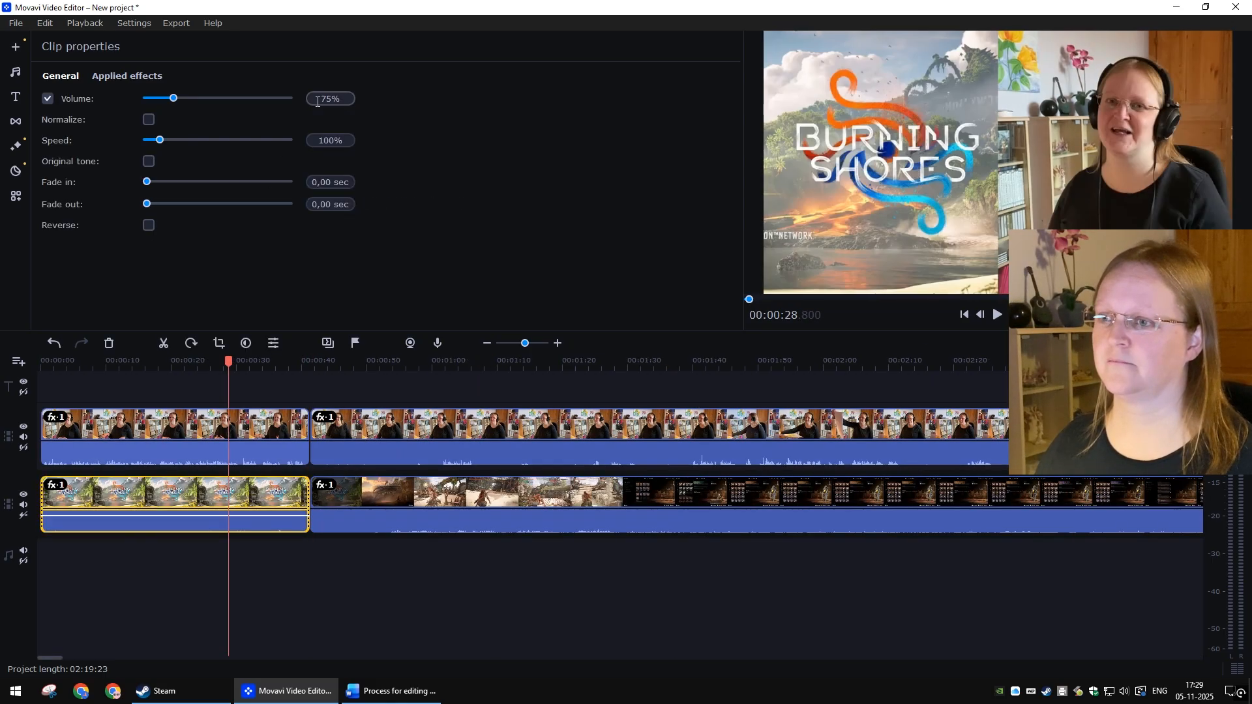
type("60")
key("Return")
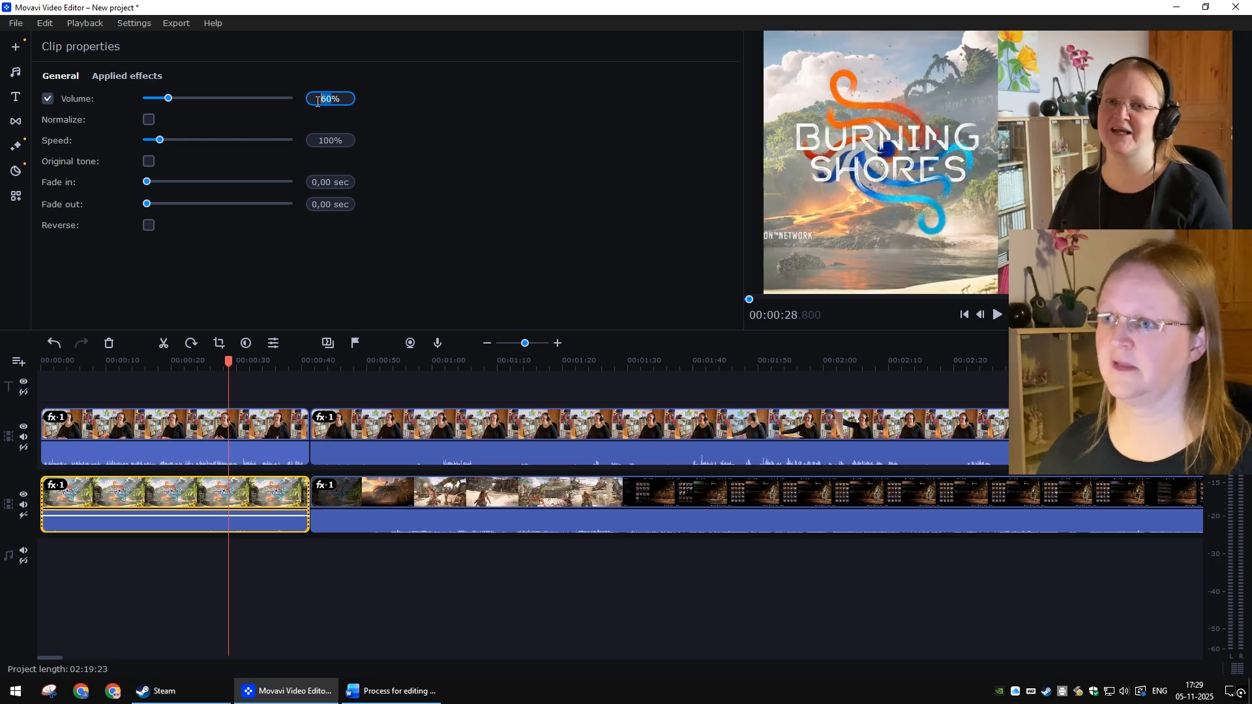
left_click(456, 596)
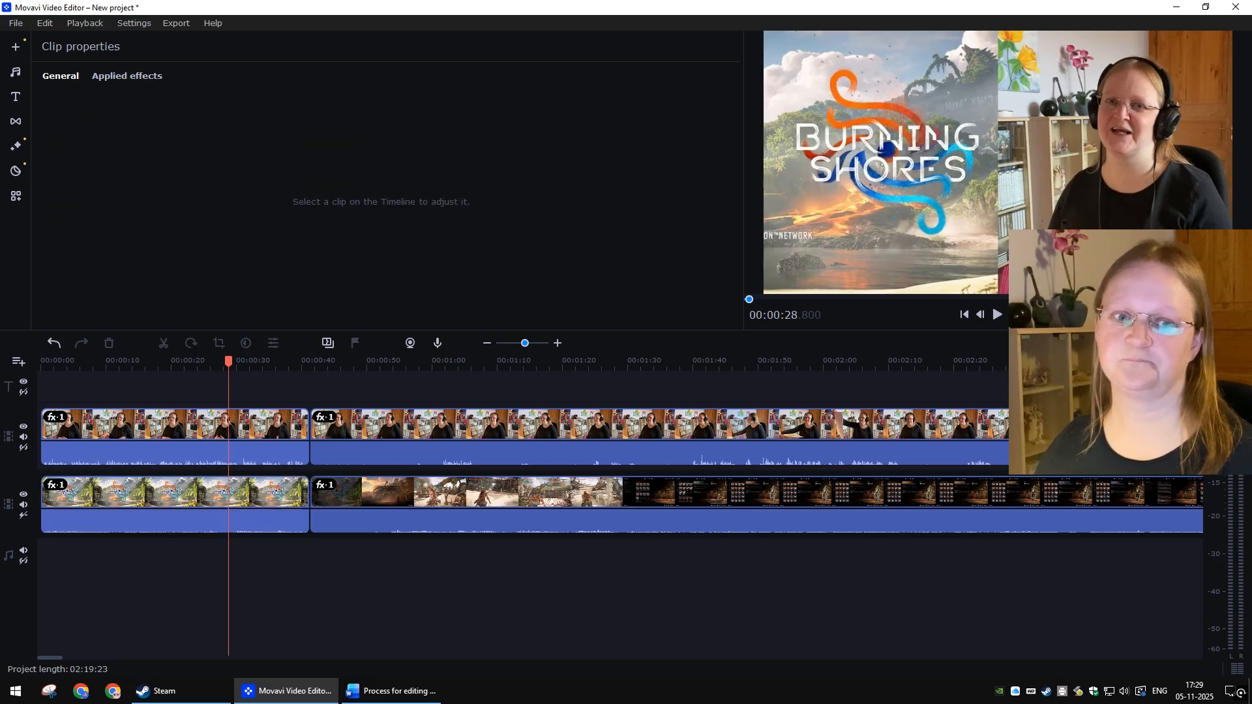
Step: Add a video track and swap the opening webcam and gameplay segments between the two tracks
left_click(391, 690)
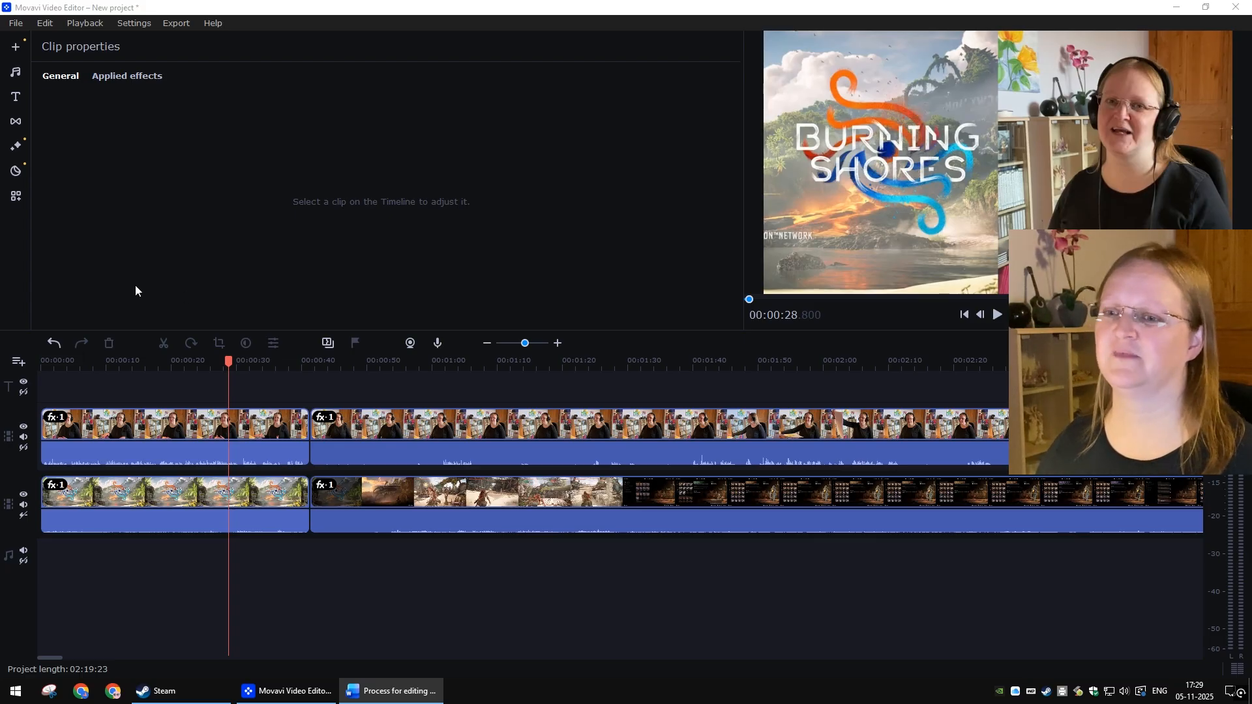
left_click(21, 364)
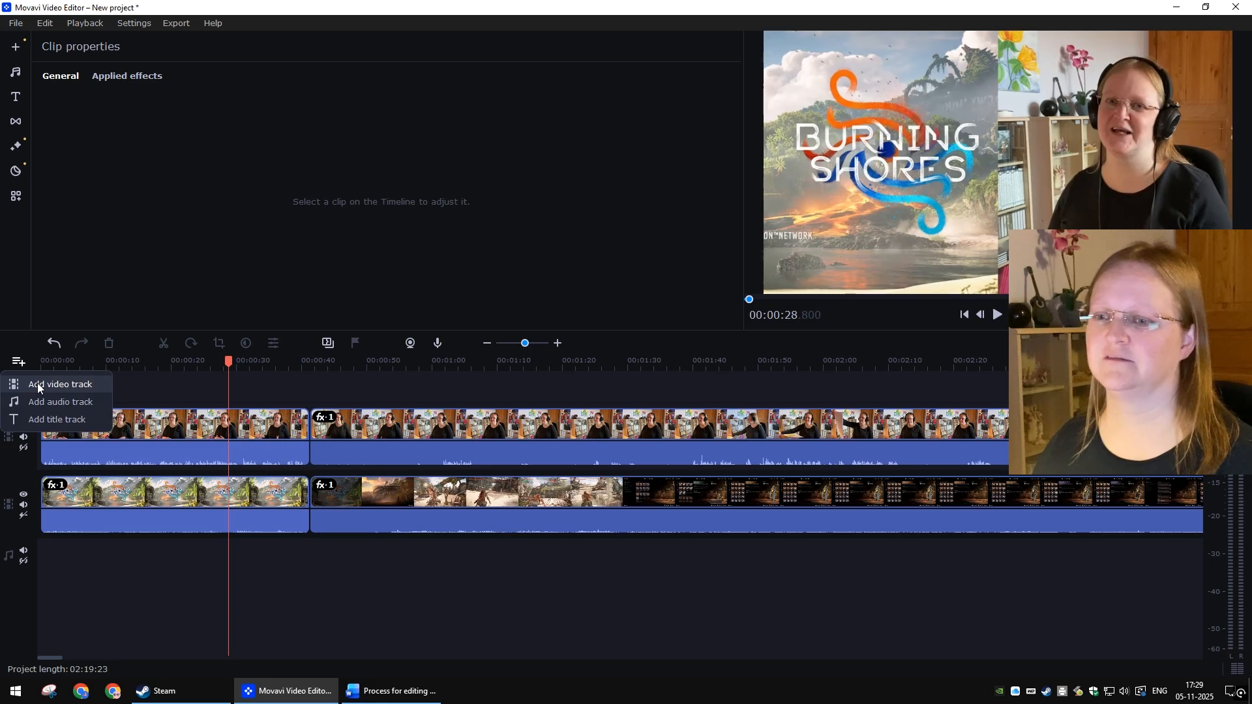
left_click(37, 384)
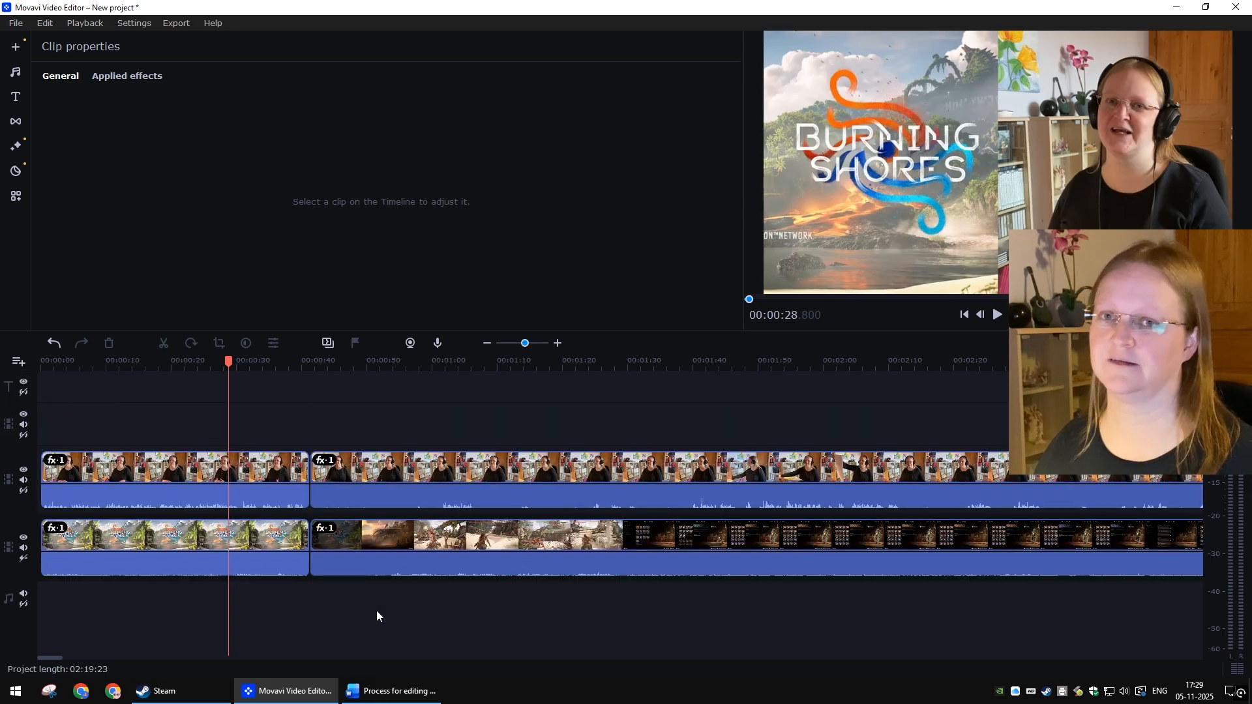
mouse_move(218, 540)
left_mouse_down()
mouse_move(234, 421)
mouse_move(212, 403)
left_mouse_up()
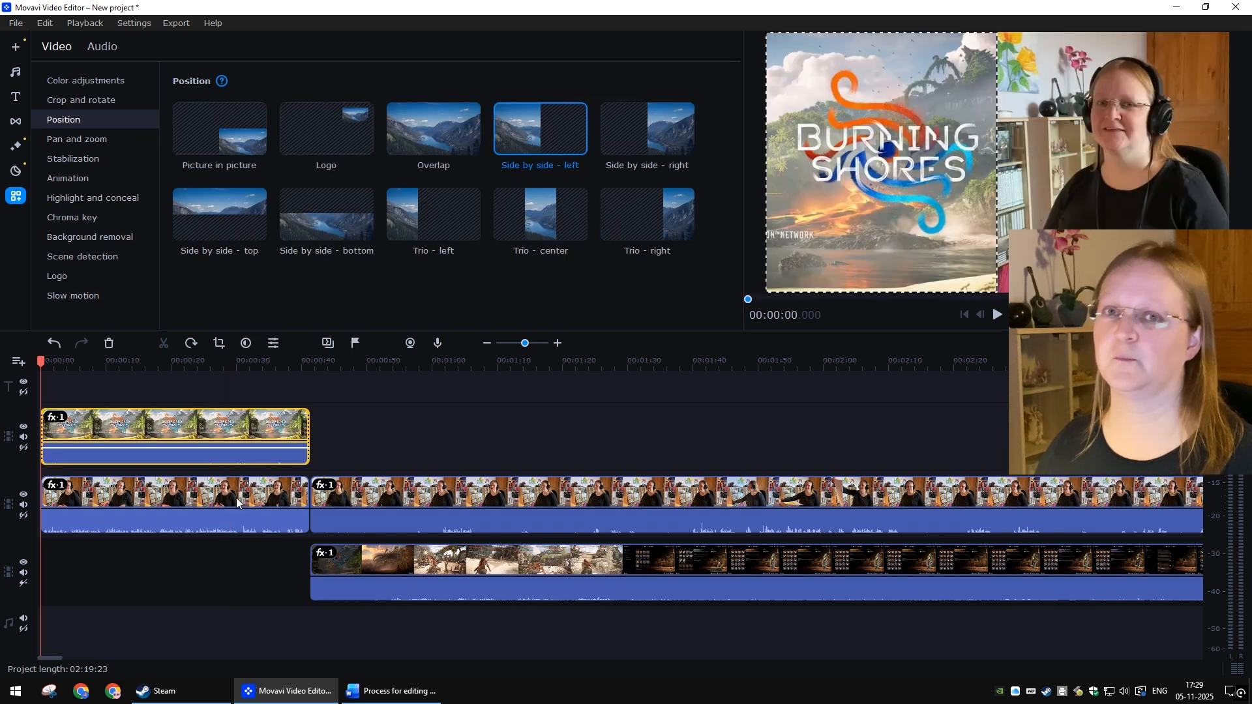
left_click_drag(233, 496, 234, 569)
left_click_drag(252, 429, 246, 500)
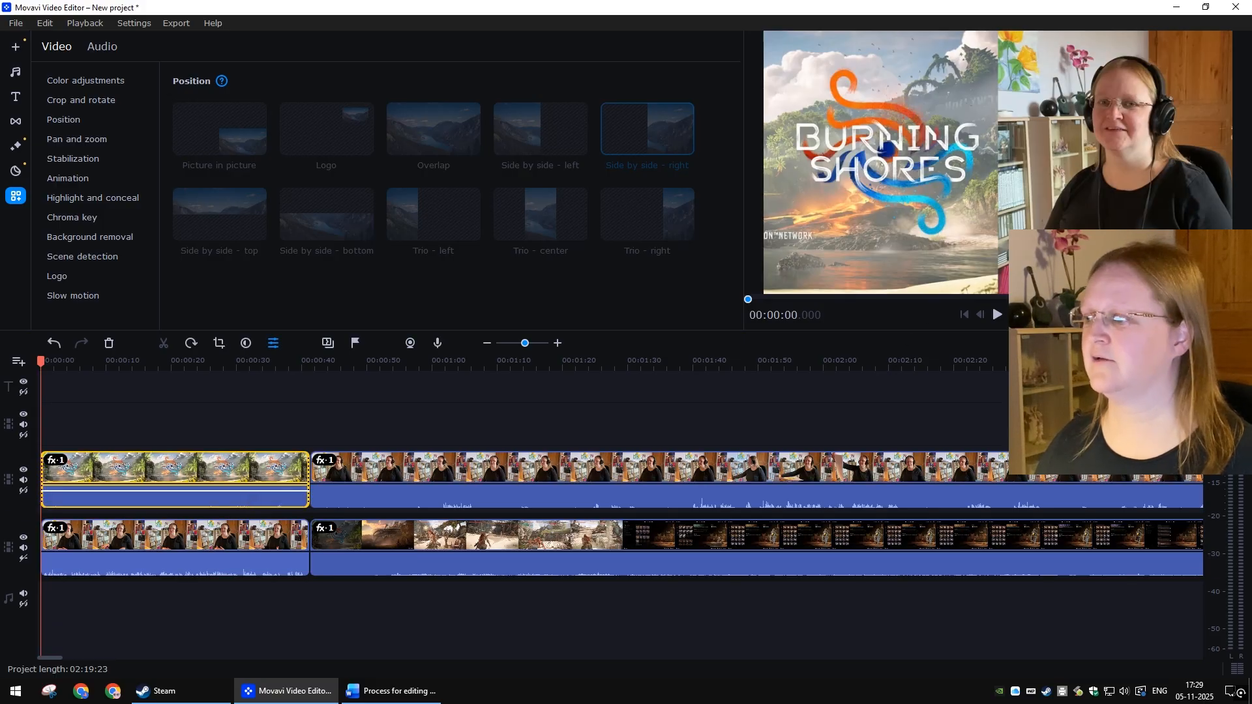
Step: Jump to the end of the project
key("ctrl+Right")
key("ctrl+Right")
key("ctrl+Right")
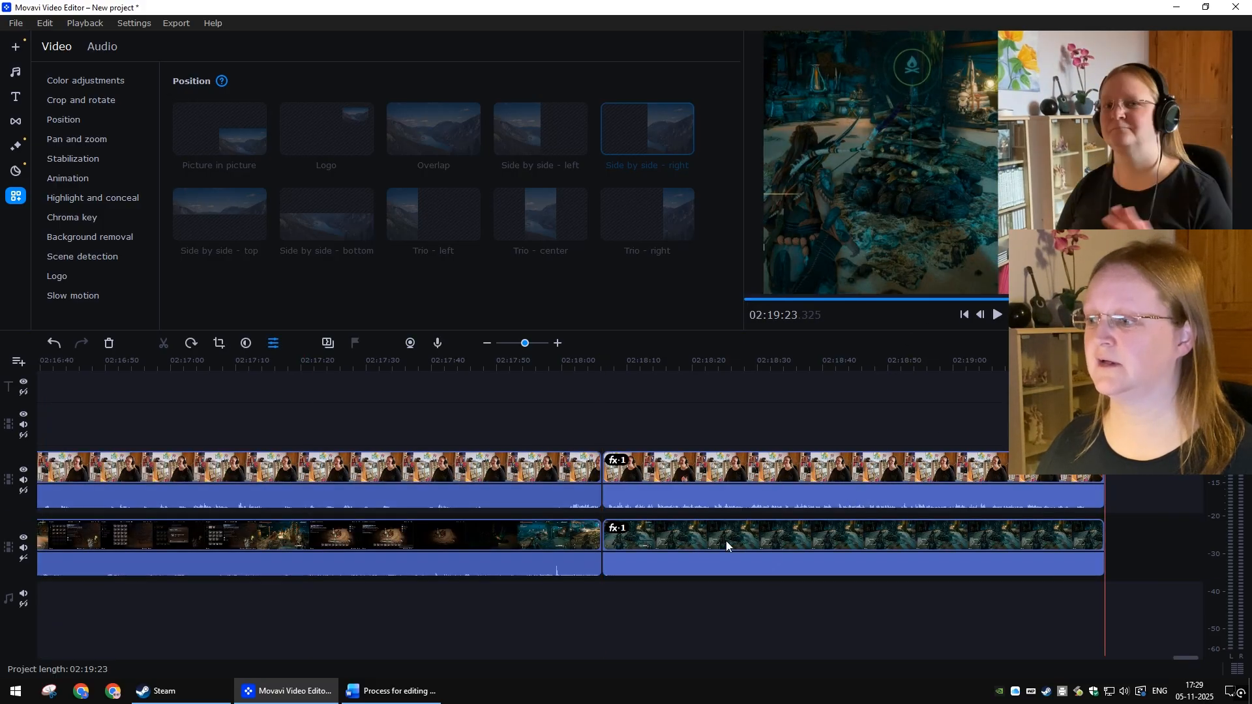
Step: Swap the final webcam and gameplay segments between the two video tracks
left_click_drag(759, 531, 763, 400)
left_click_drag(745, 489, 744, 556)
left_click_drag(737, 429, 724, 490)
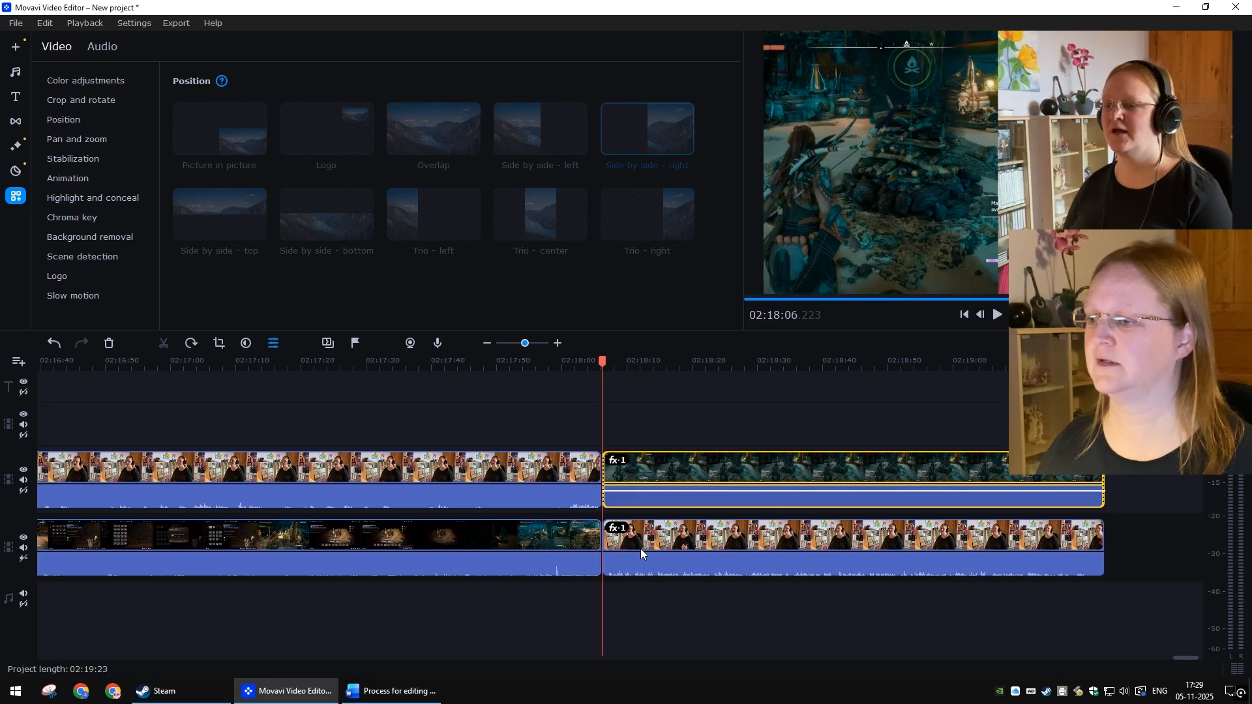
Step: Remove the empty extra video track above the webcam track
scroll(647, 592, "down", 3)
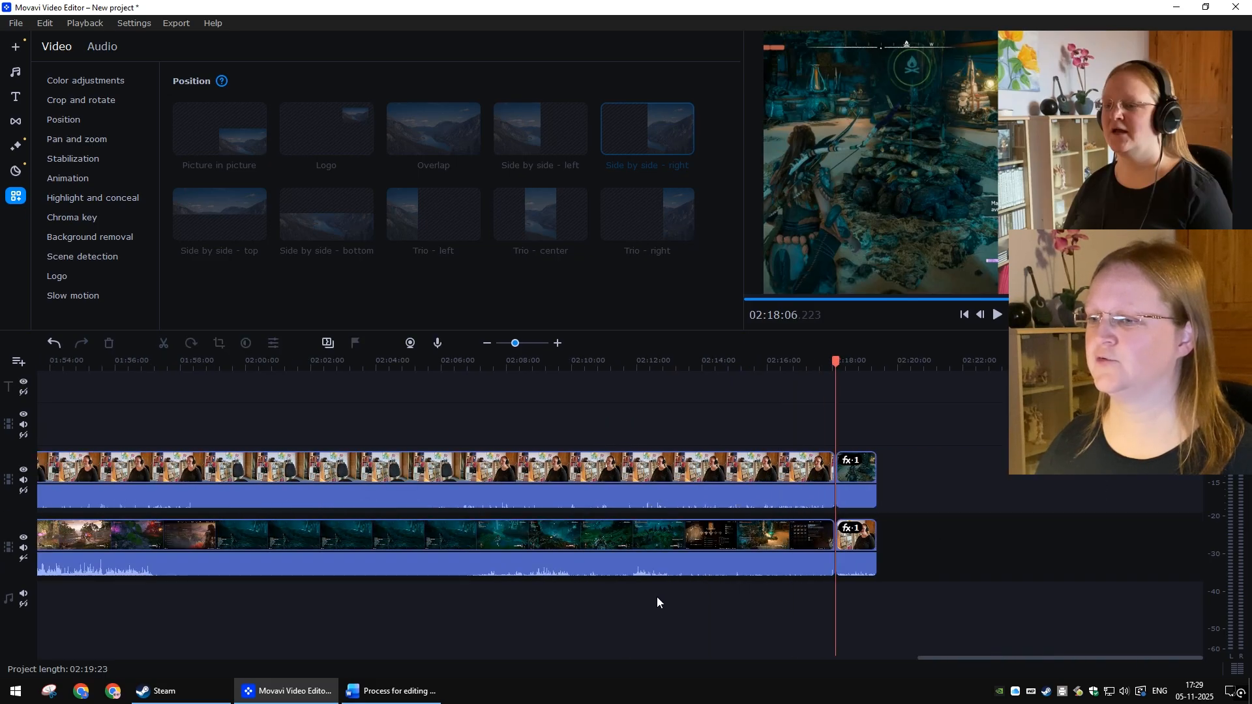
scroll(656, 597, "up", 15)
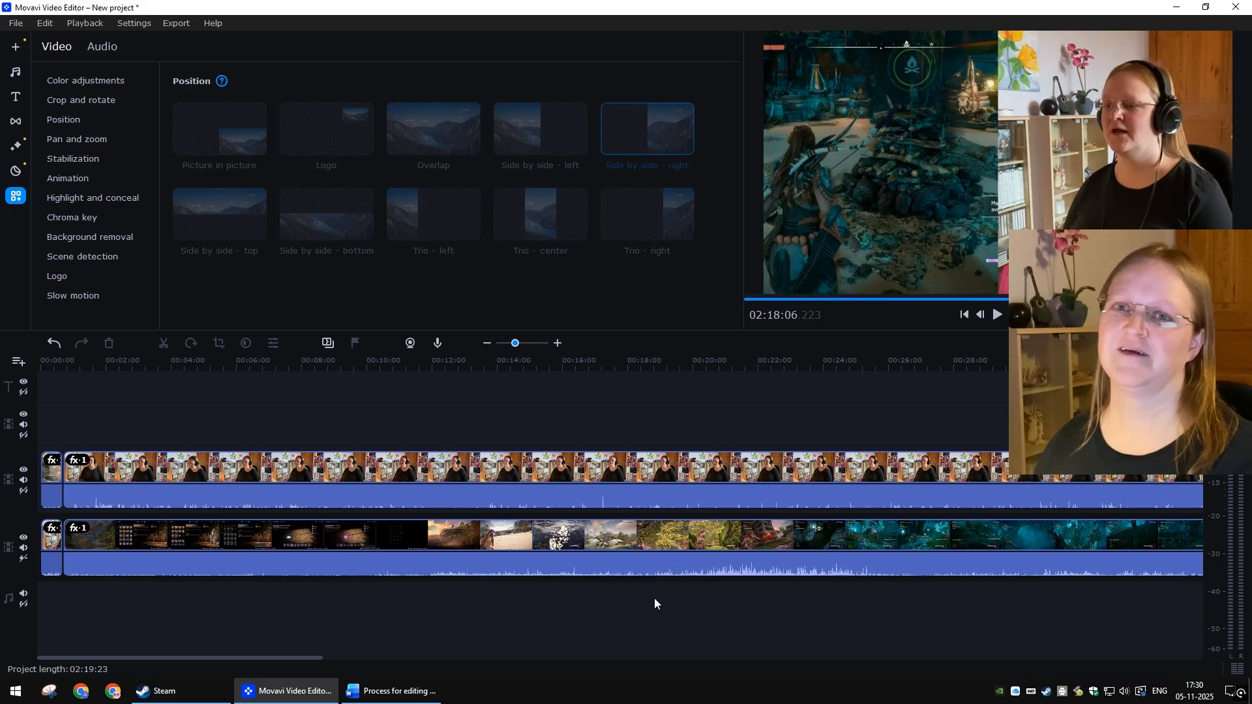
scroll(640, 603, "down", 11)
scroll(631, 602, "down", 7)
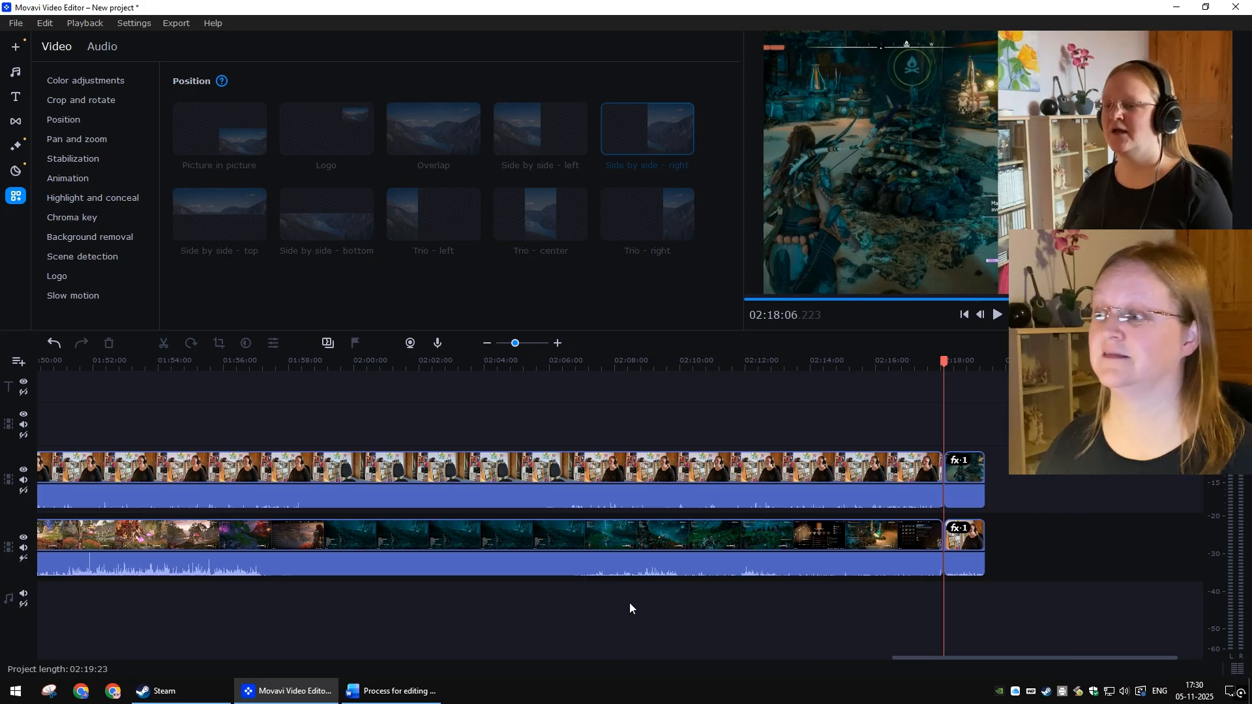
scroll(629, 603, "up", 20)
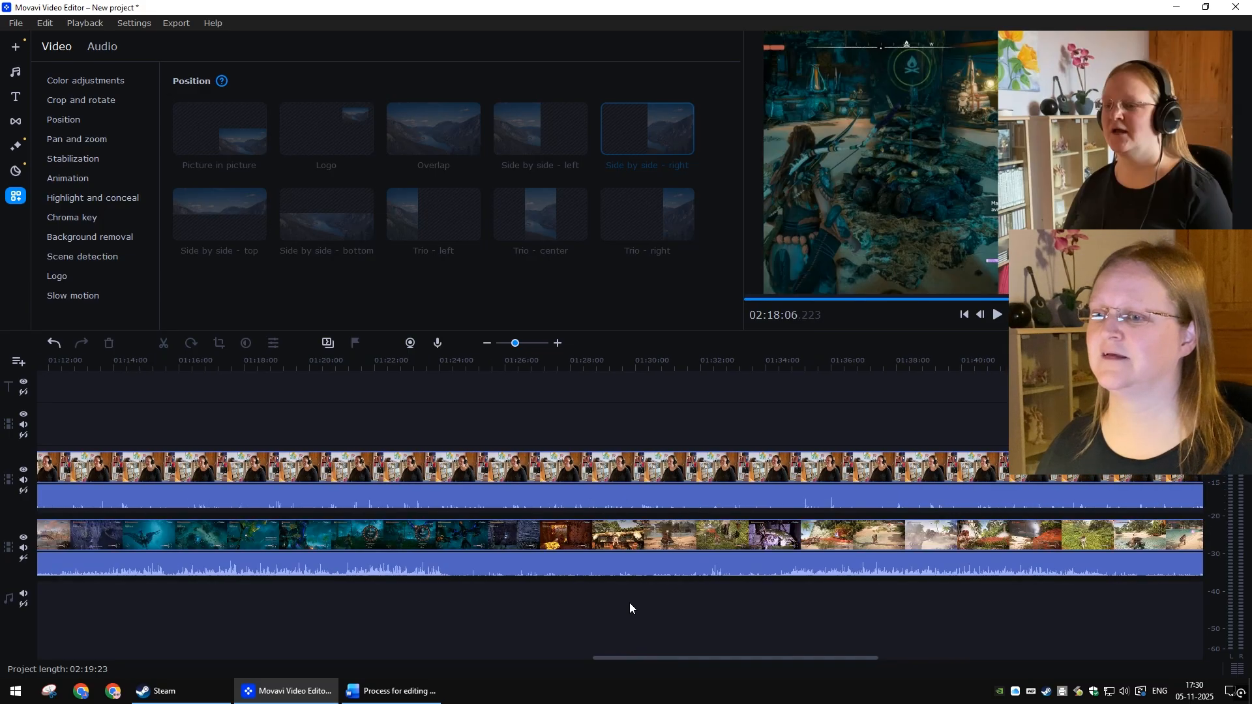
left_click(10, 426)
left_click(40, 480)
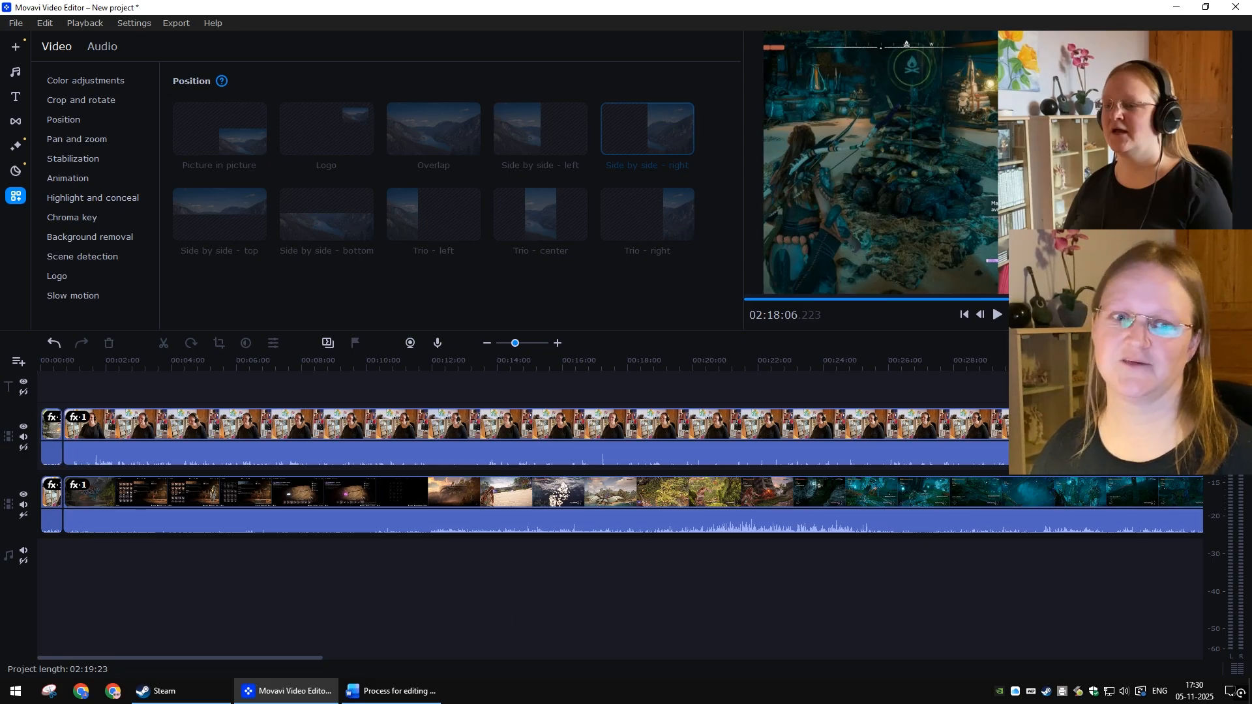
Step: Remove the Side by side - left effect from the long gameplay clip
key("alt+Tab")
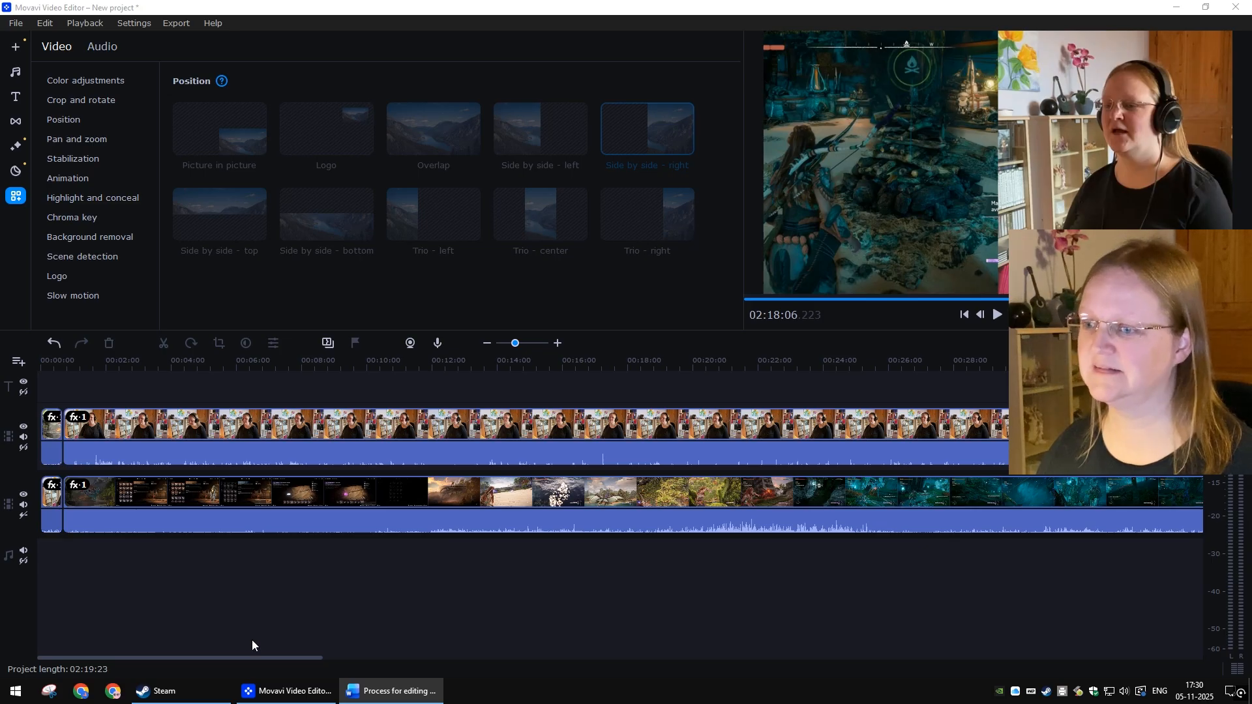
right_click(319, 499)
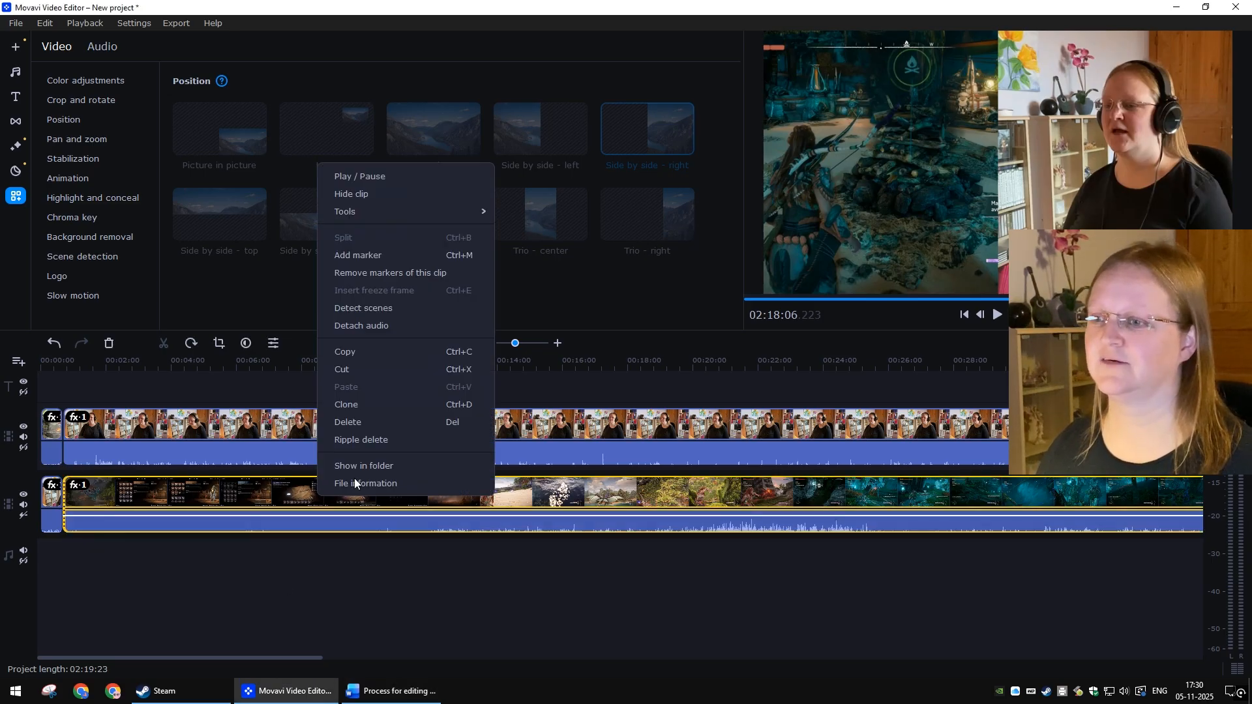
mouse_move(354, 214)
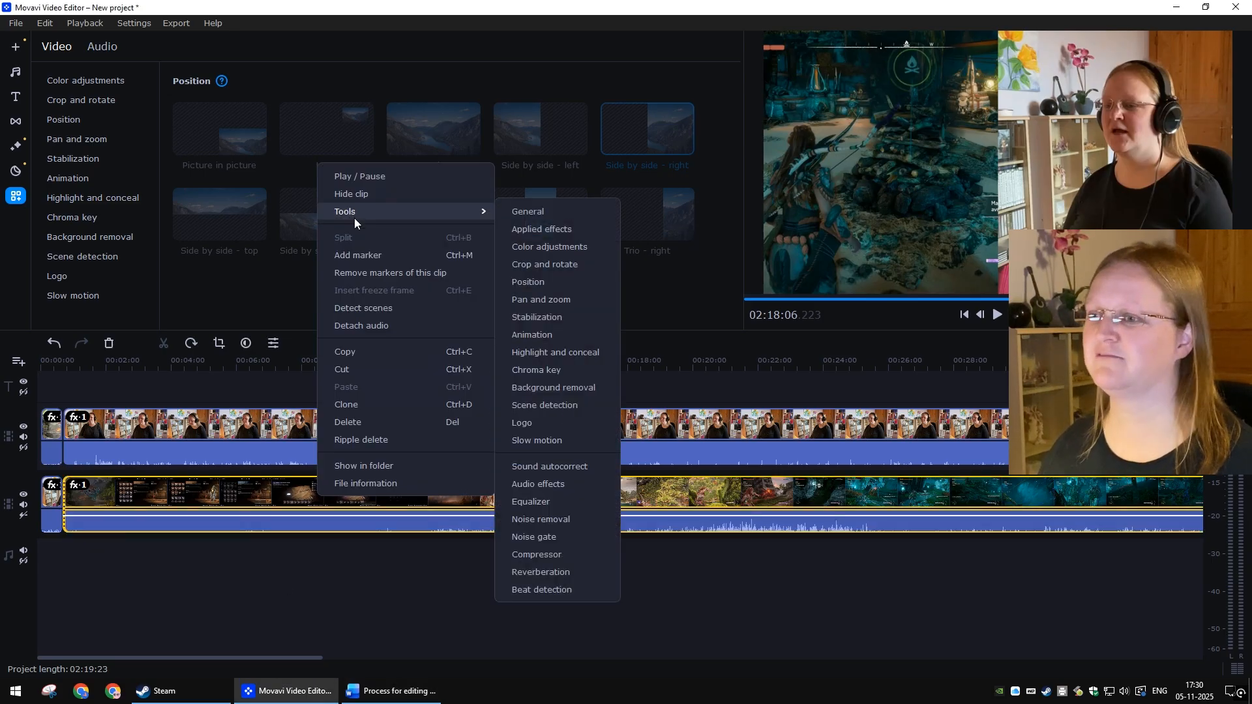
left_click(569, 229)
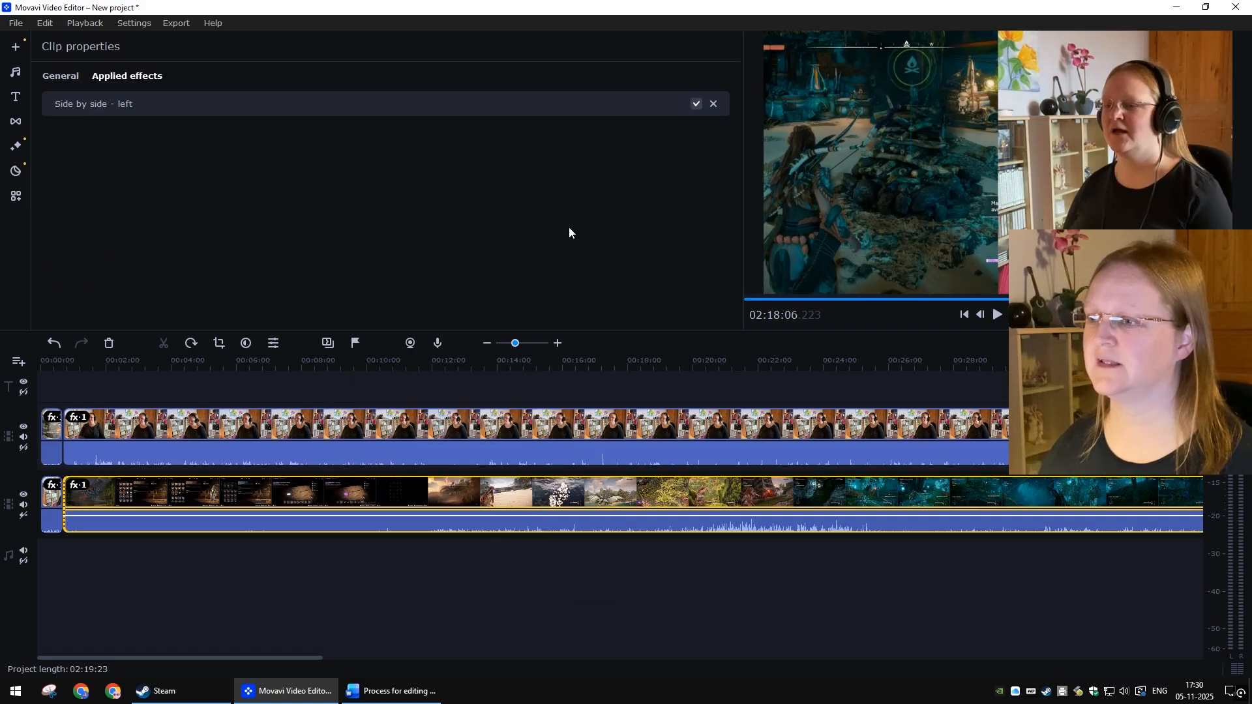
left_click(713, 105)
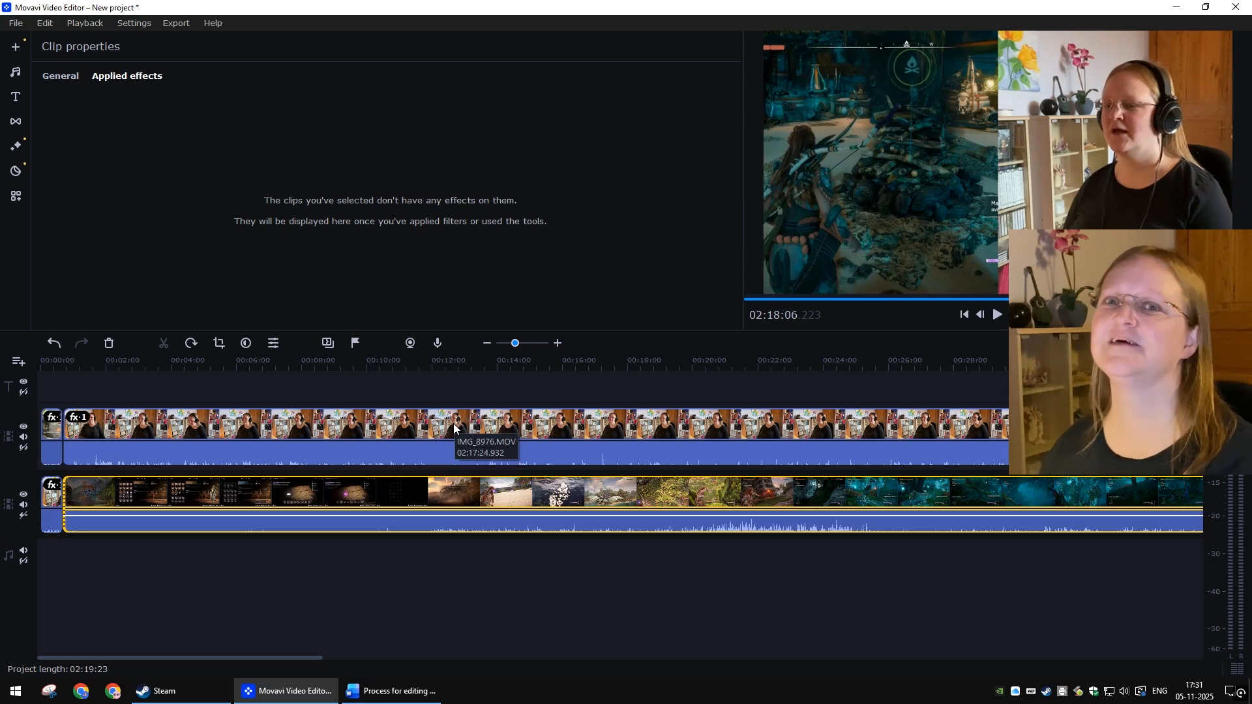
Step: Apply the Overlap position to the long webcam clip
left_click(399, 423)
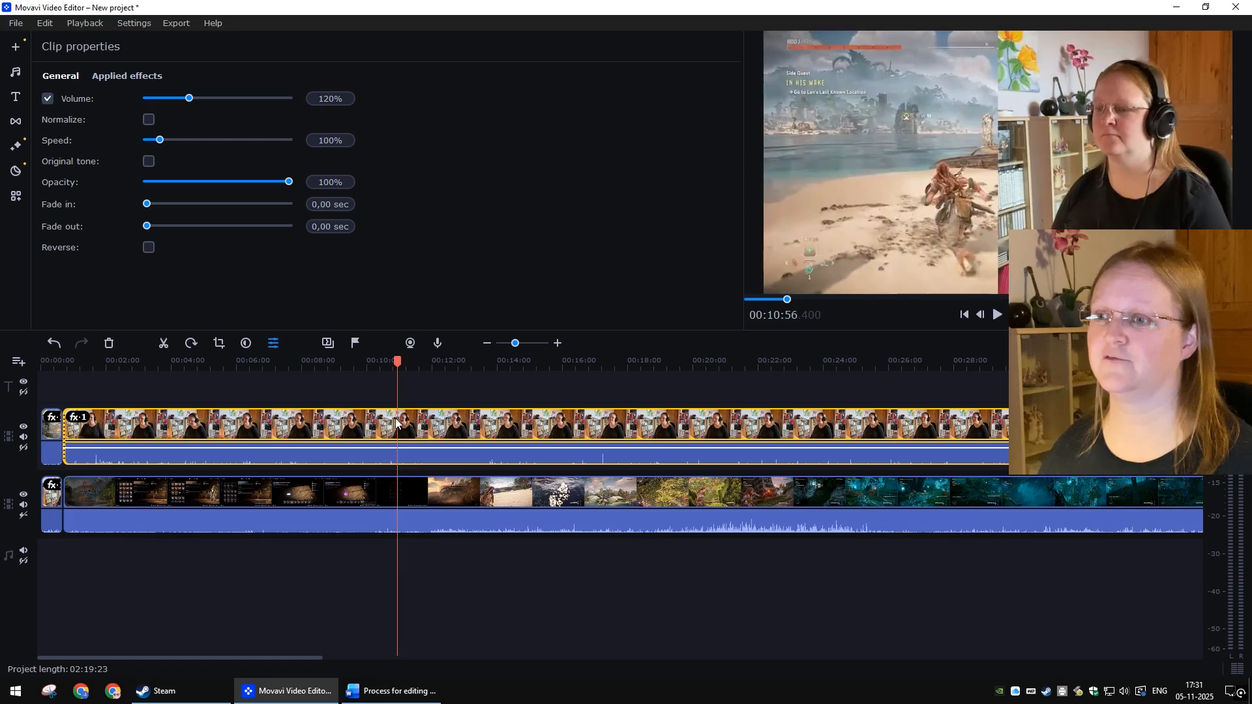
right_click(396, 423)
mouse_move(425, 150)
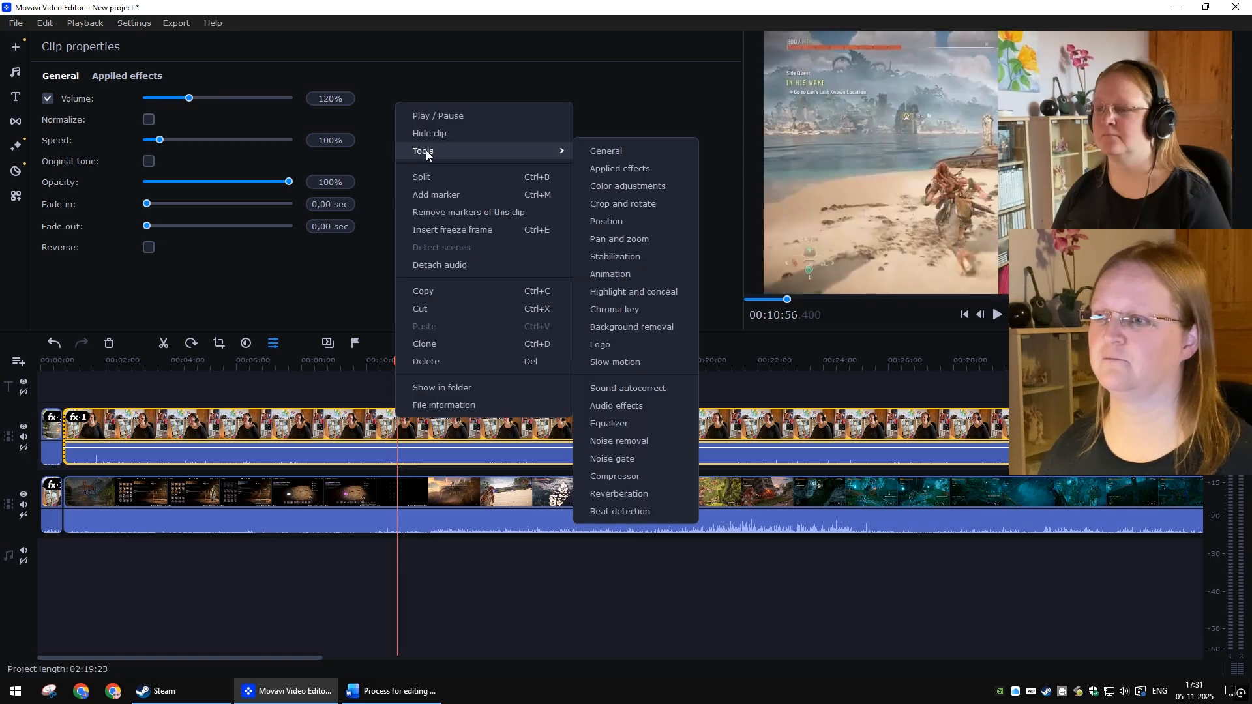
left_click(661, 221)
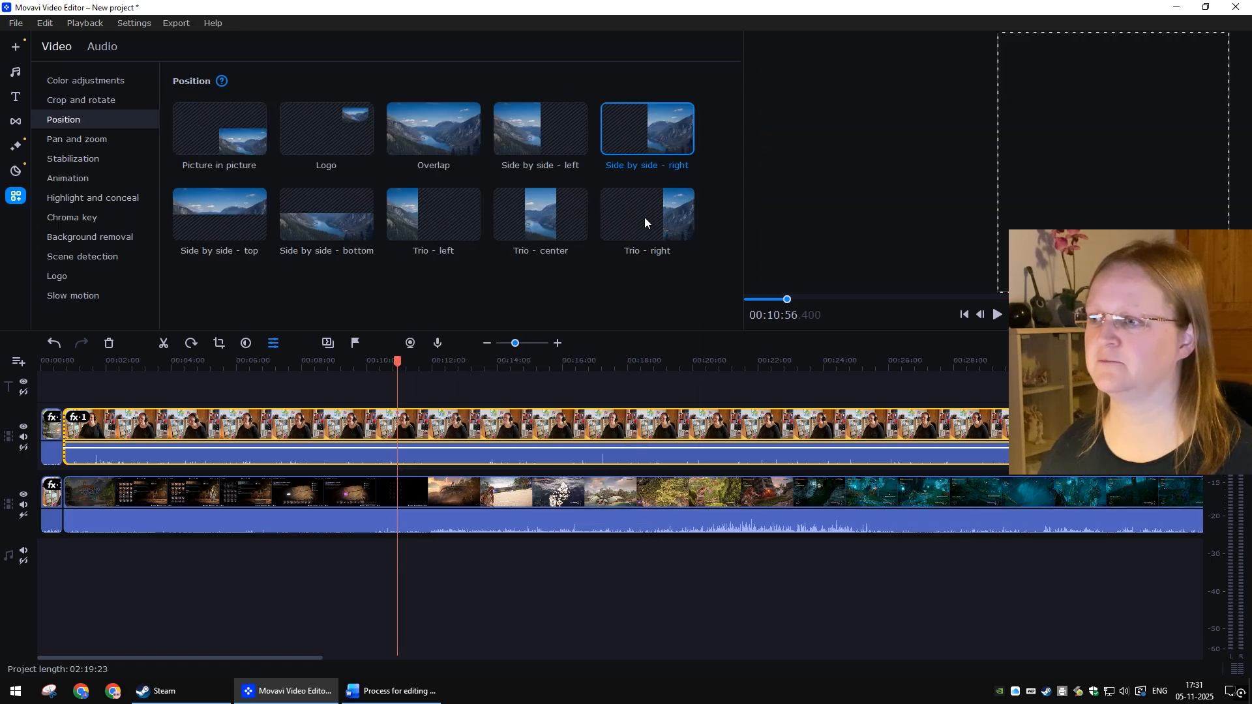
left_click(440, 120)
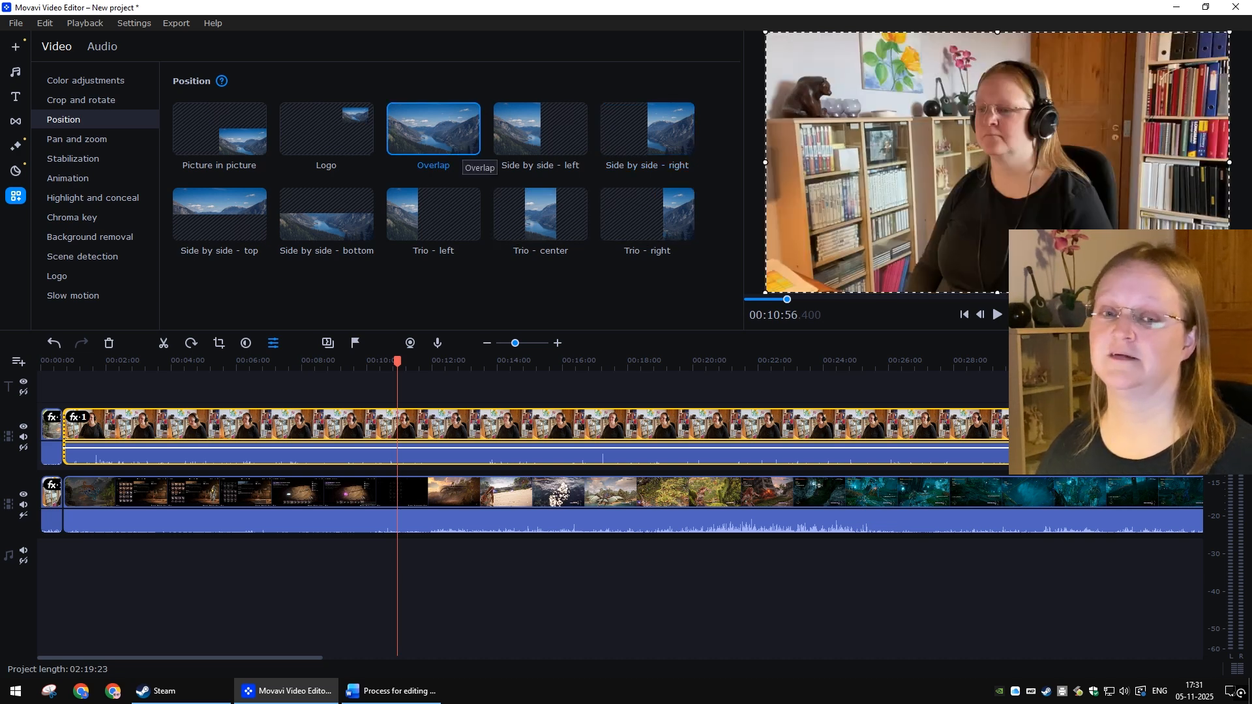
Step: Crop the webcam clip to a small frame around the face and apply the crop
key("alt+Tab")
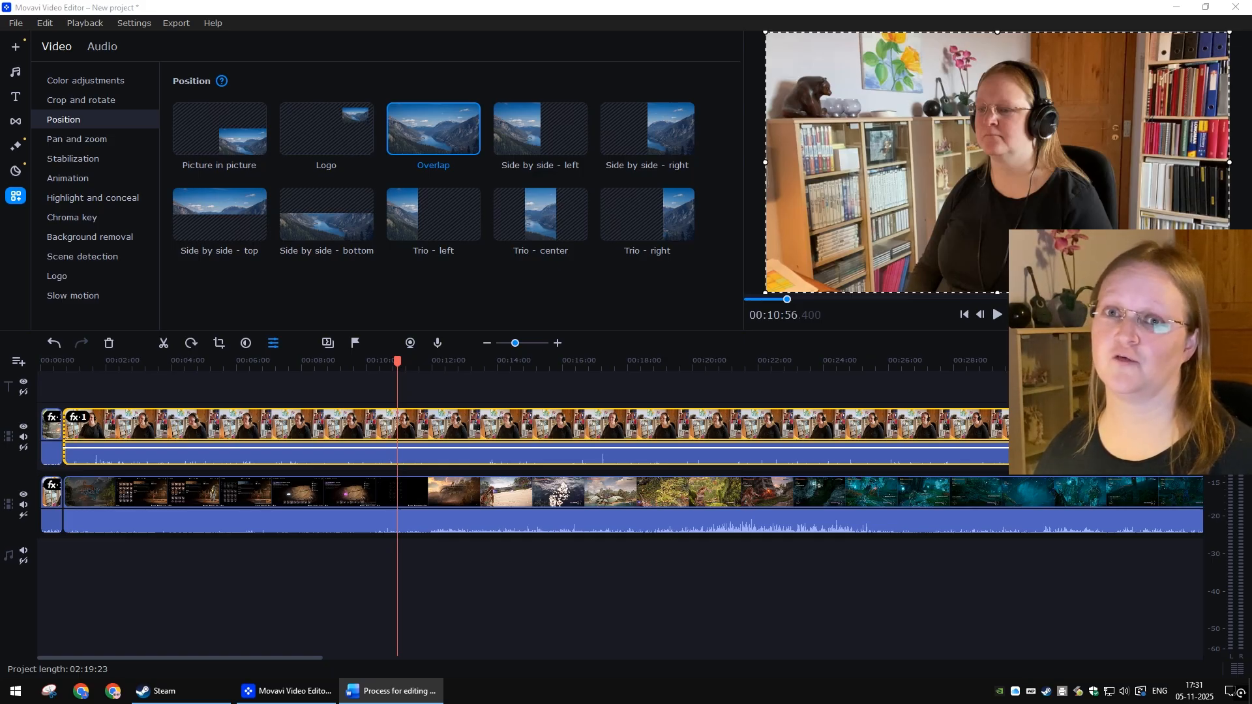
left_click(75, 101)
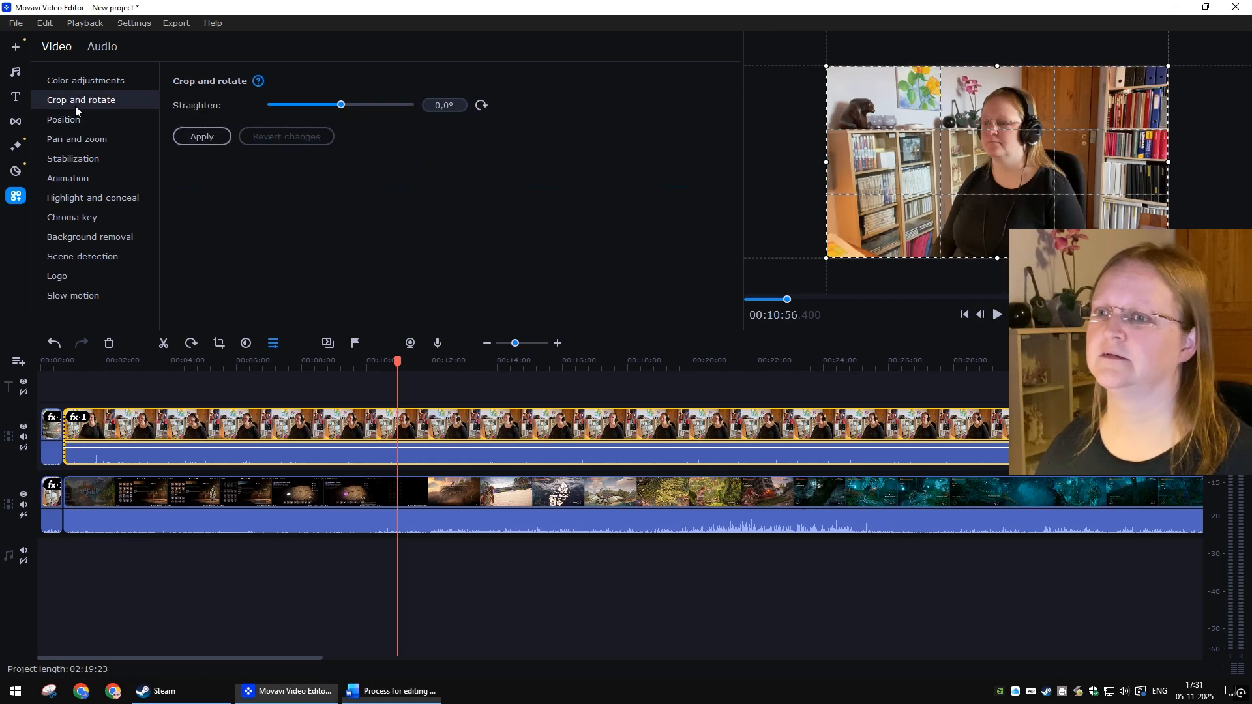
left_click_drag(826, 161, 936, 161)
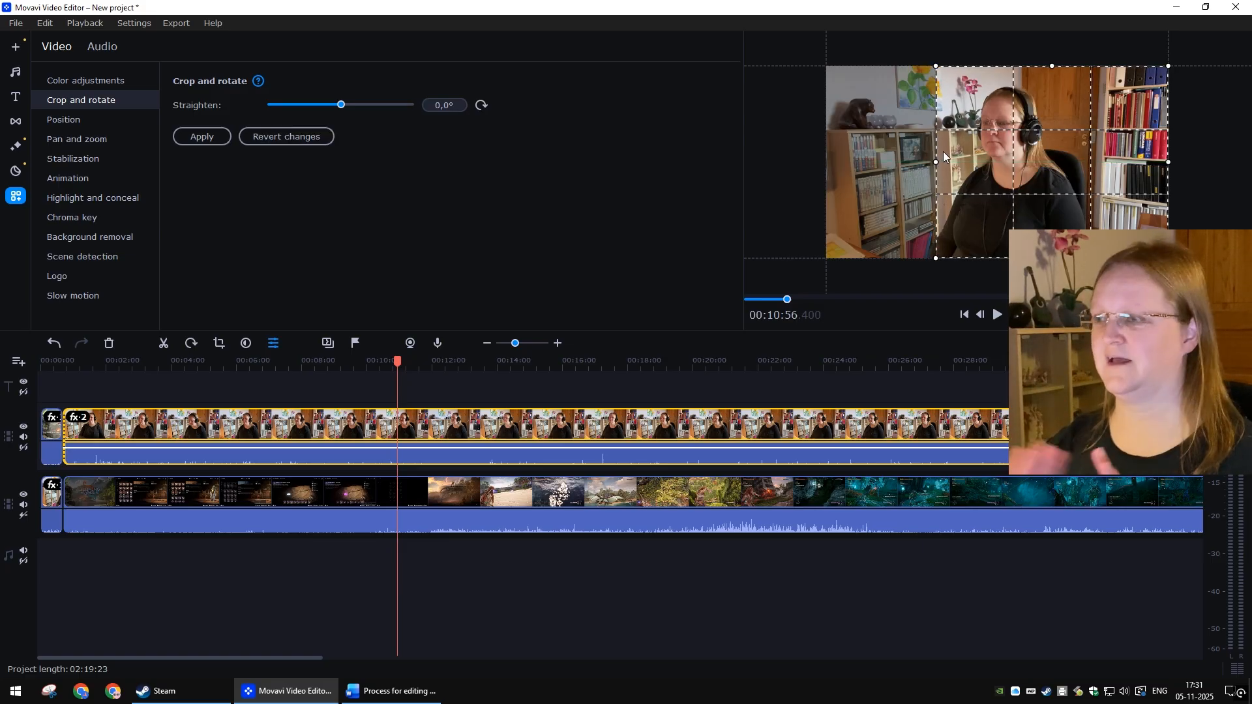
left_click_drag(936, 162, 954, 161)
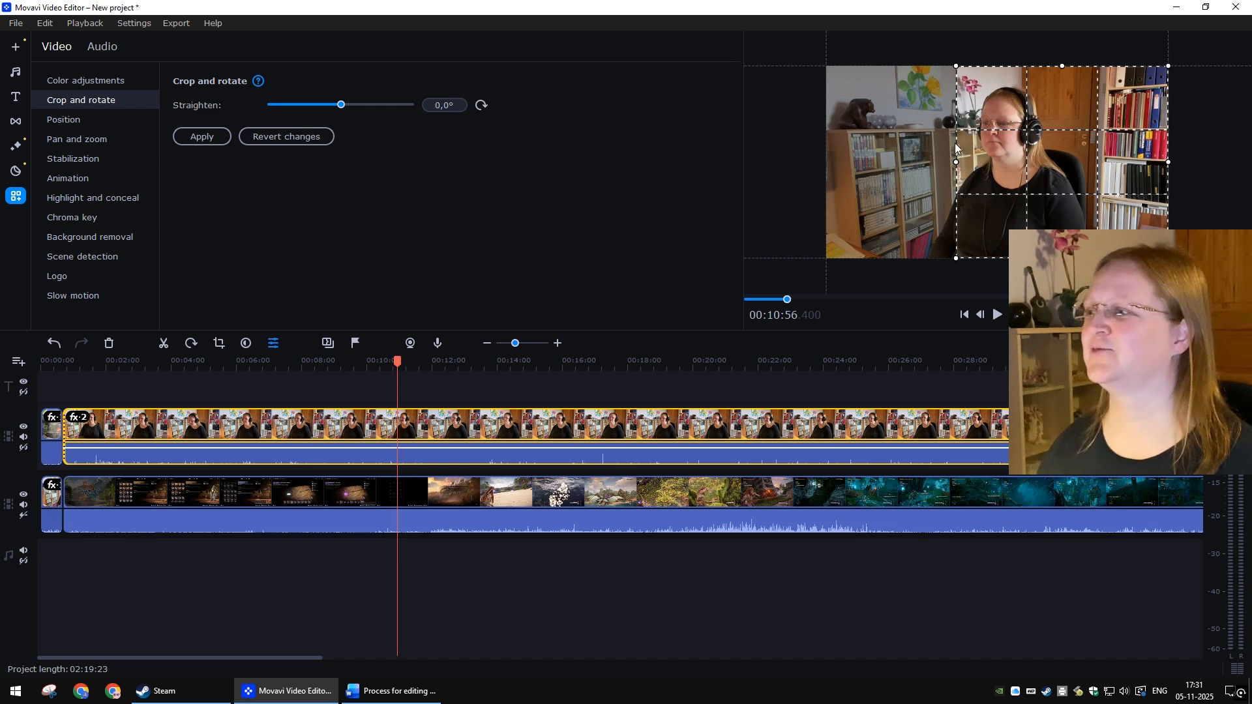
left_click_drag(955, 161, 968, 162)
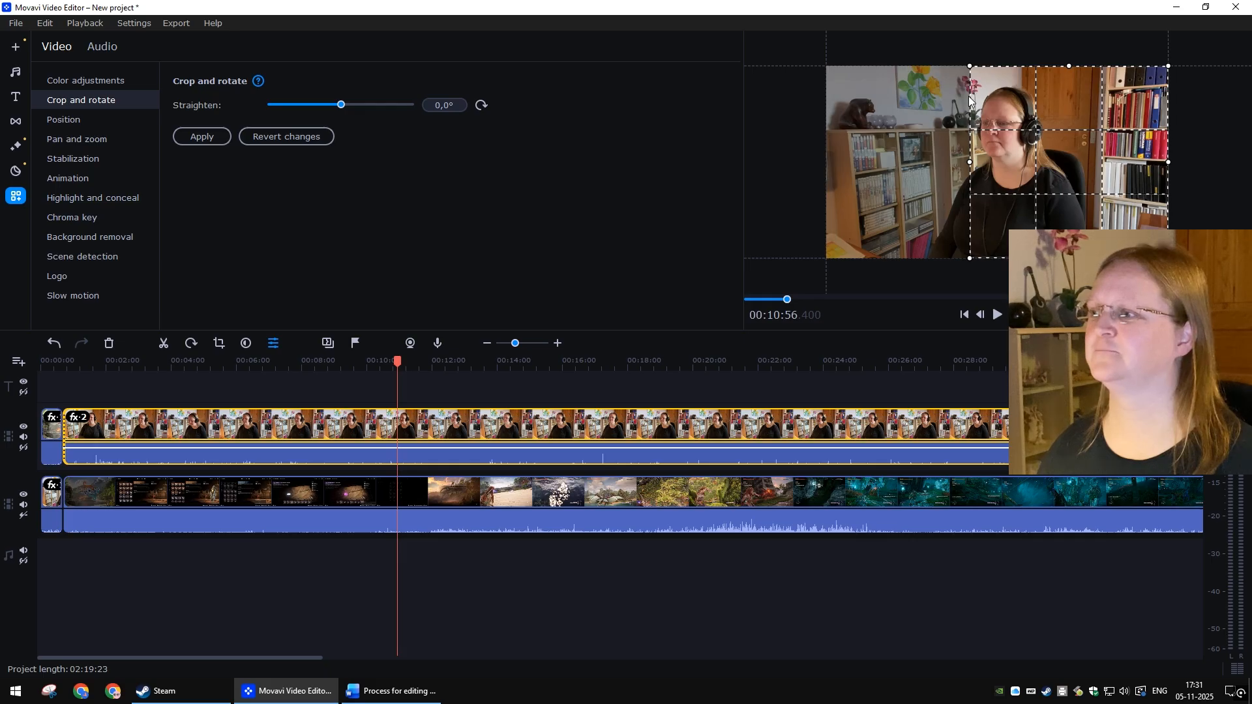
left_click_drag(974, 80, 996, 100)
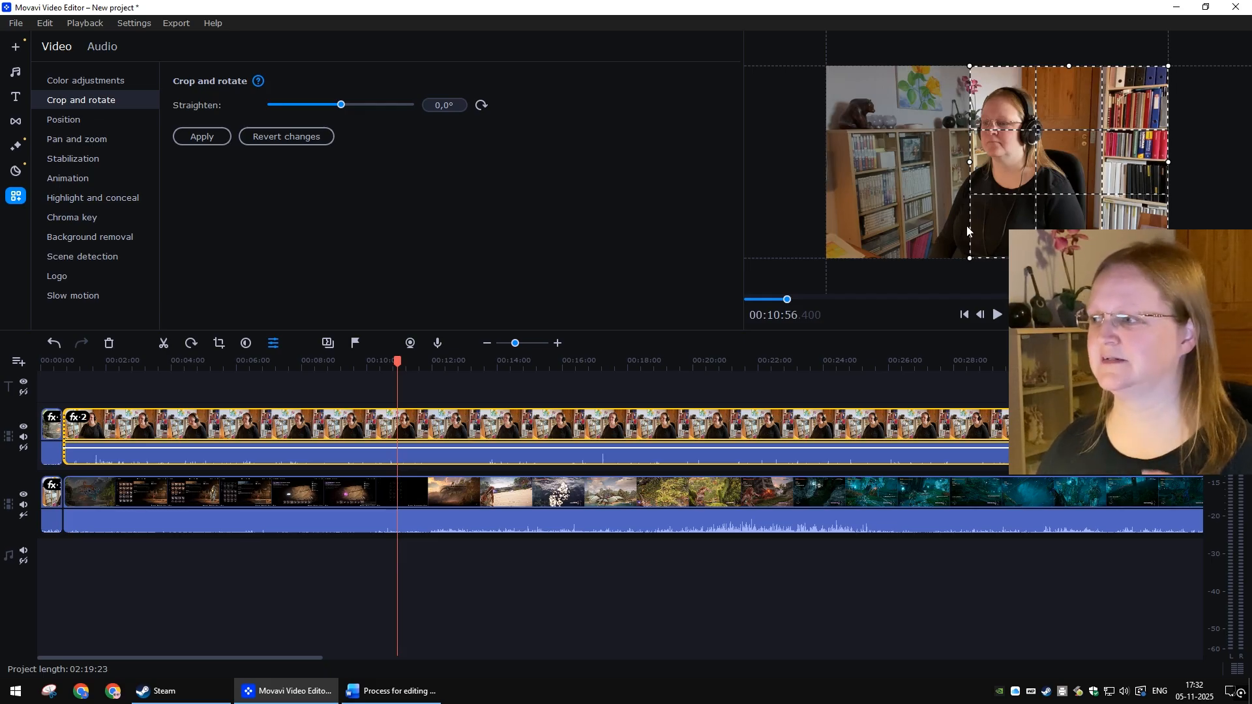
left_click_drag(972, 251, 1060, 161)
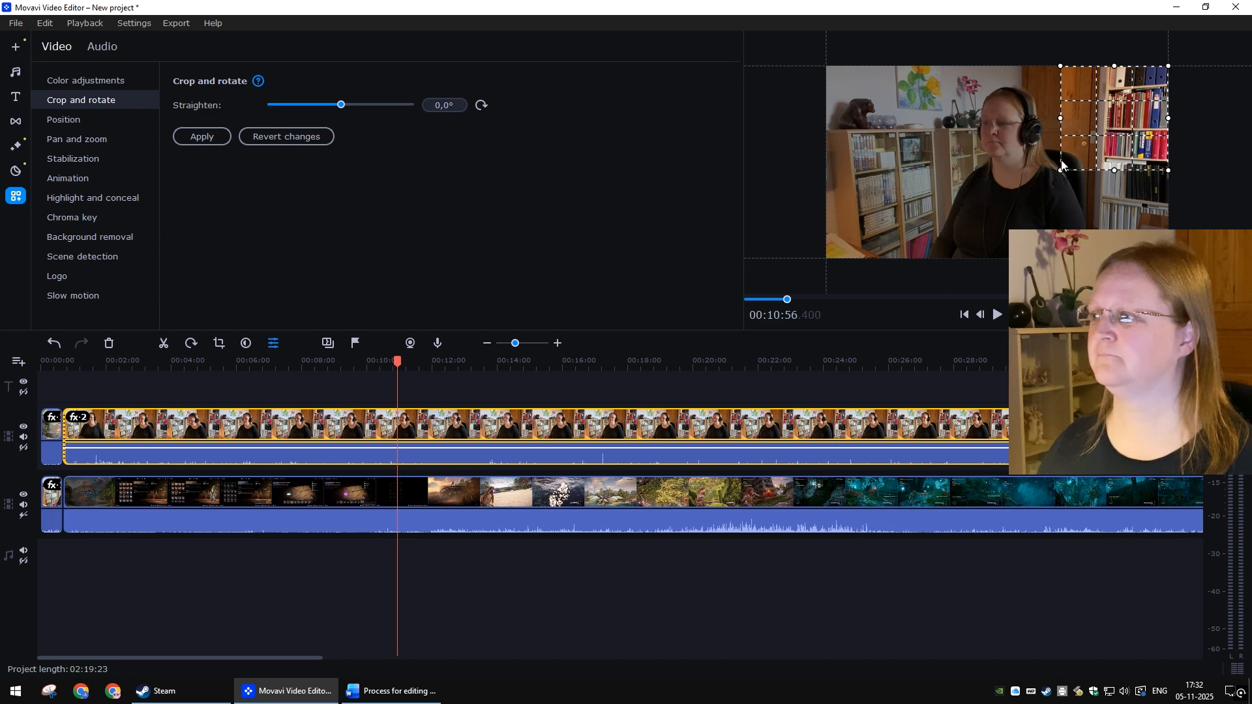
left_click_drag(1106, 123, 1001, 134)
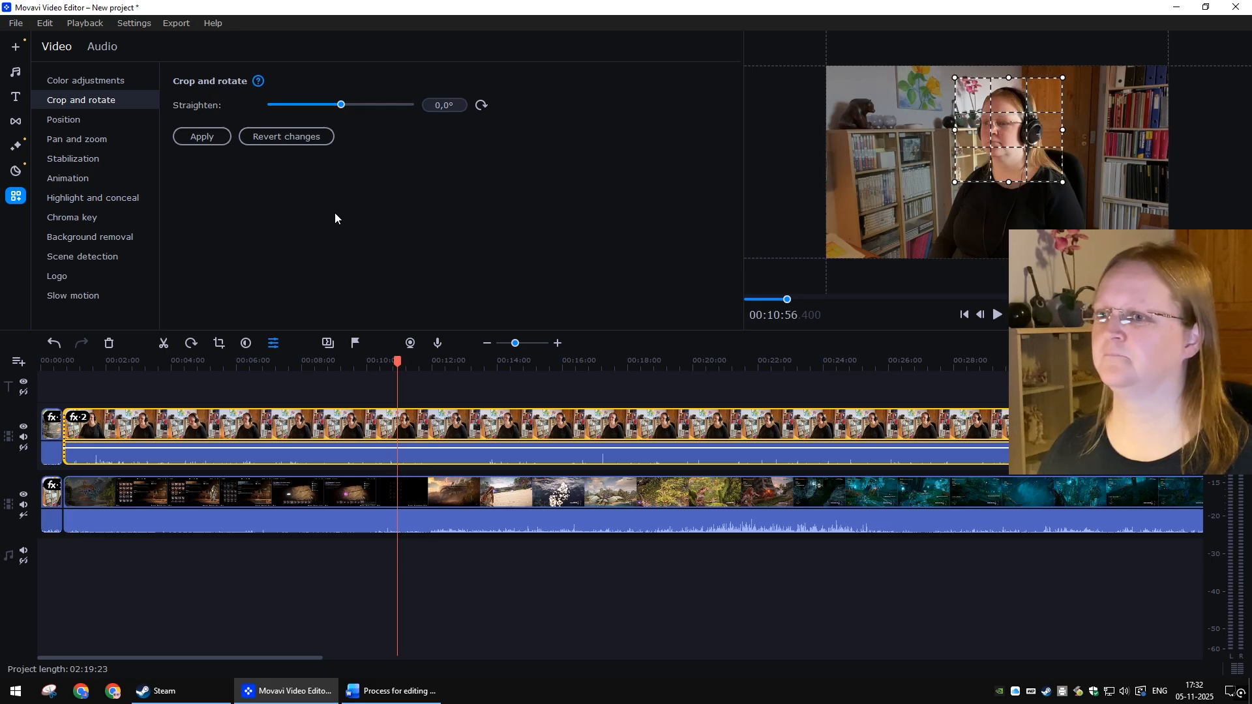
left_click(202, 137)
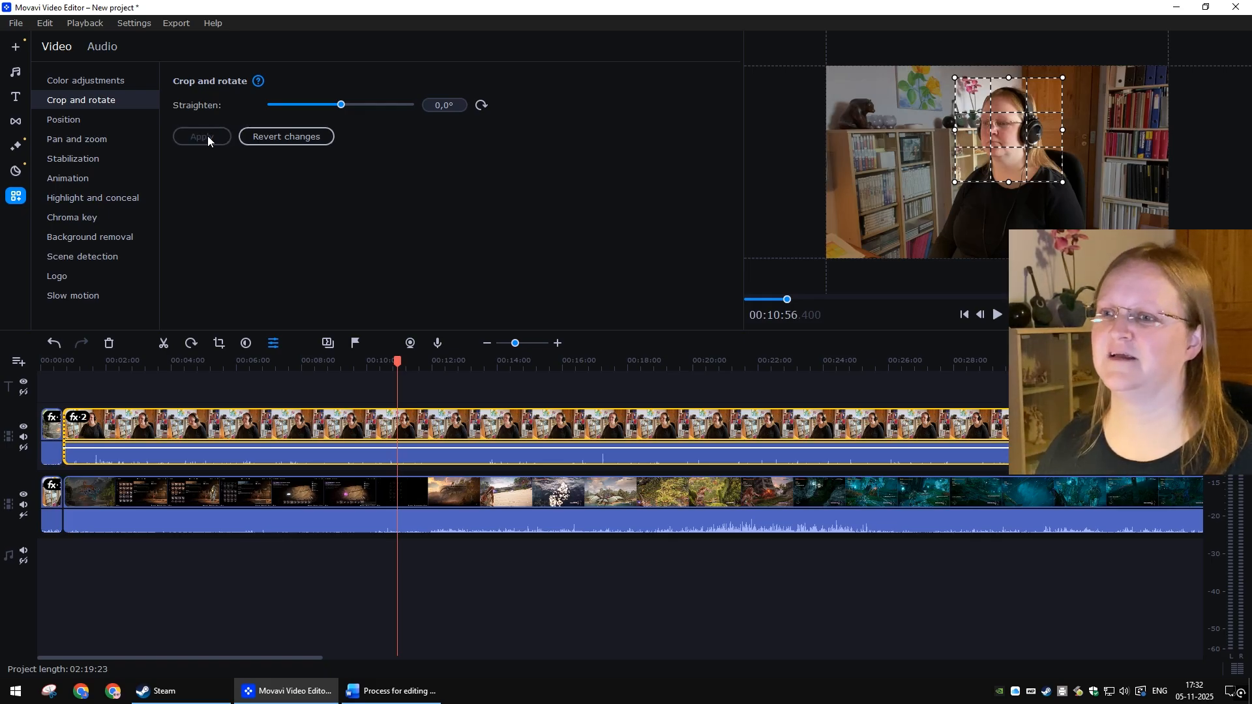
Step: Shrink the webcam overlay and place it at the right edge of the gameplay frame, below the top corner
left_click(84, 123)
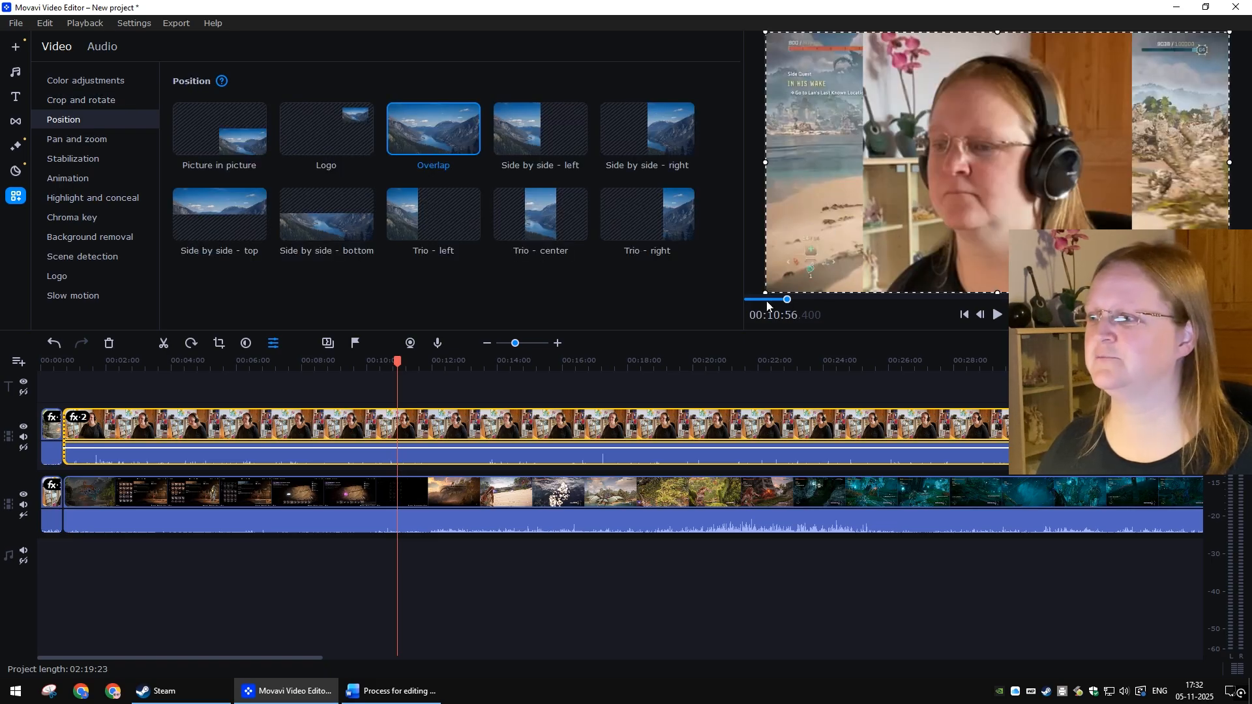
left_click_drag(766, 294, 1093, 150)
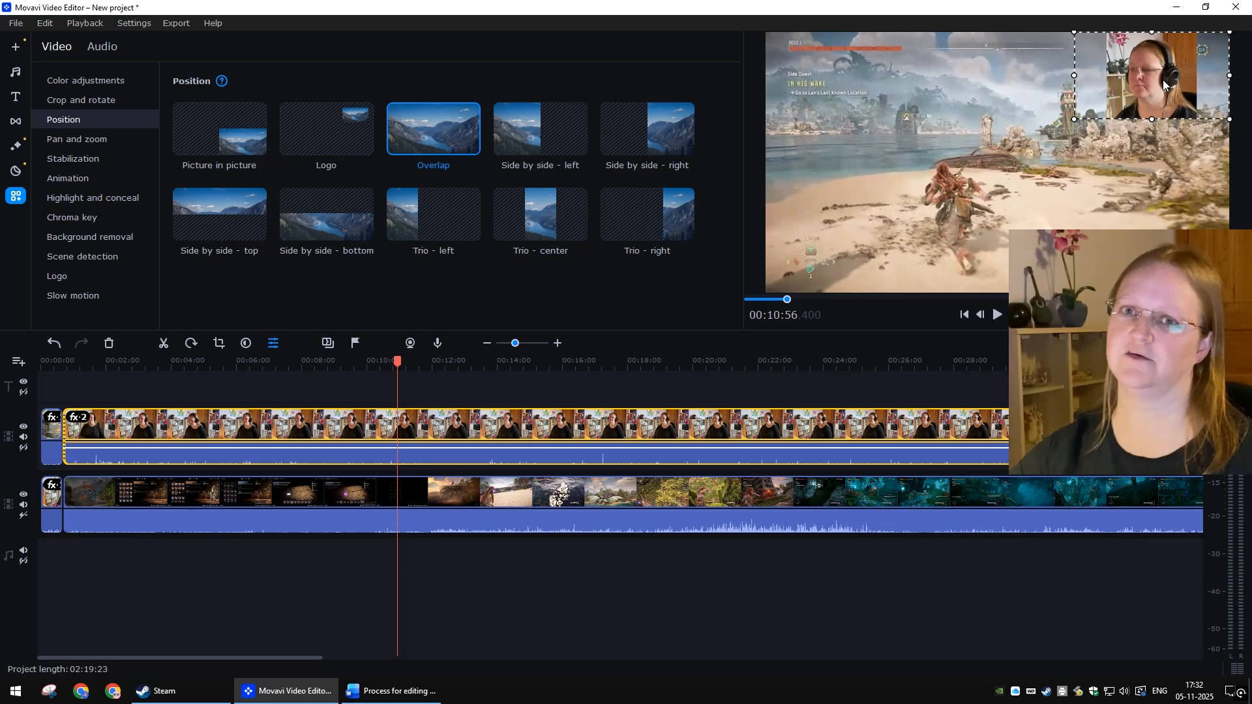
left_click_drag(1164, 80, 1196, 159)
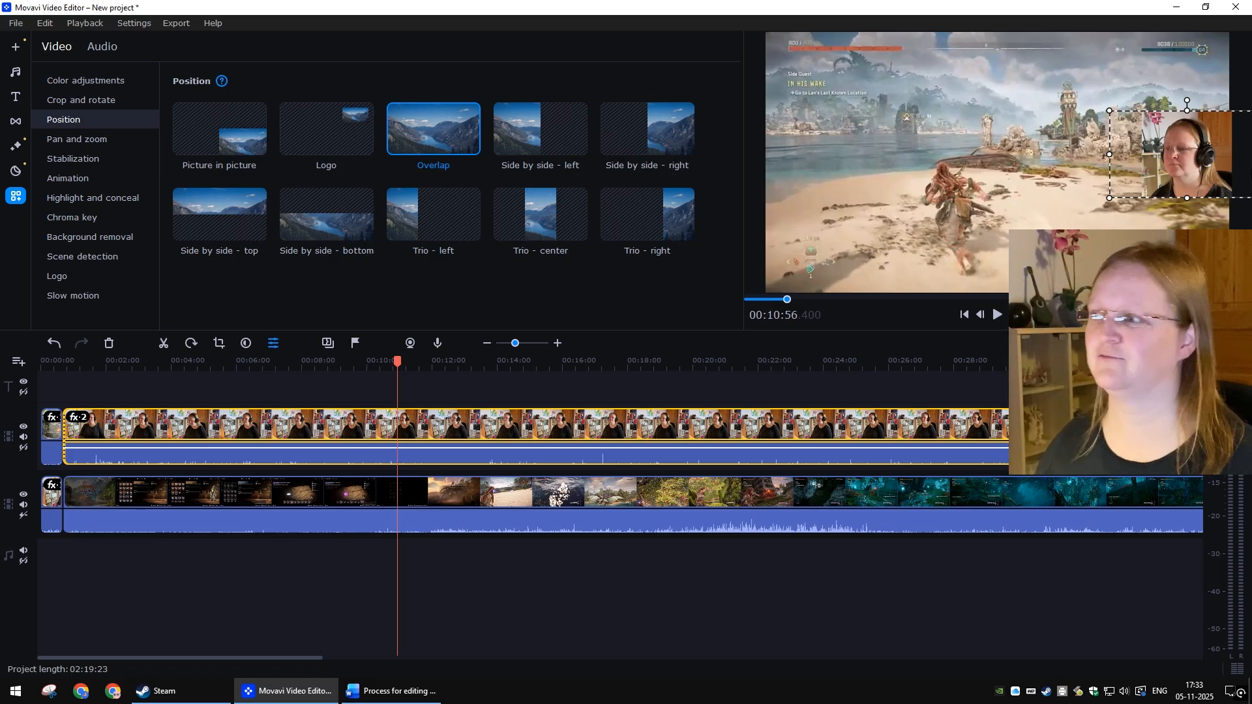
left_click_drag(1199, 162, 1199, 166)
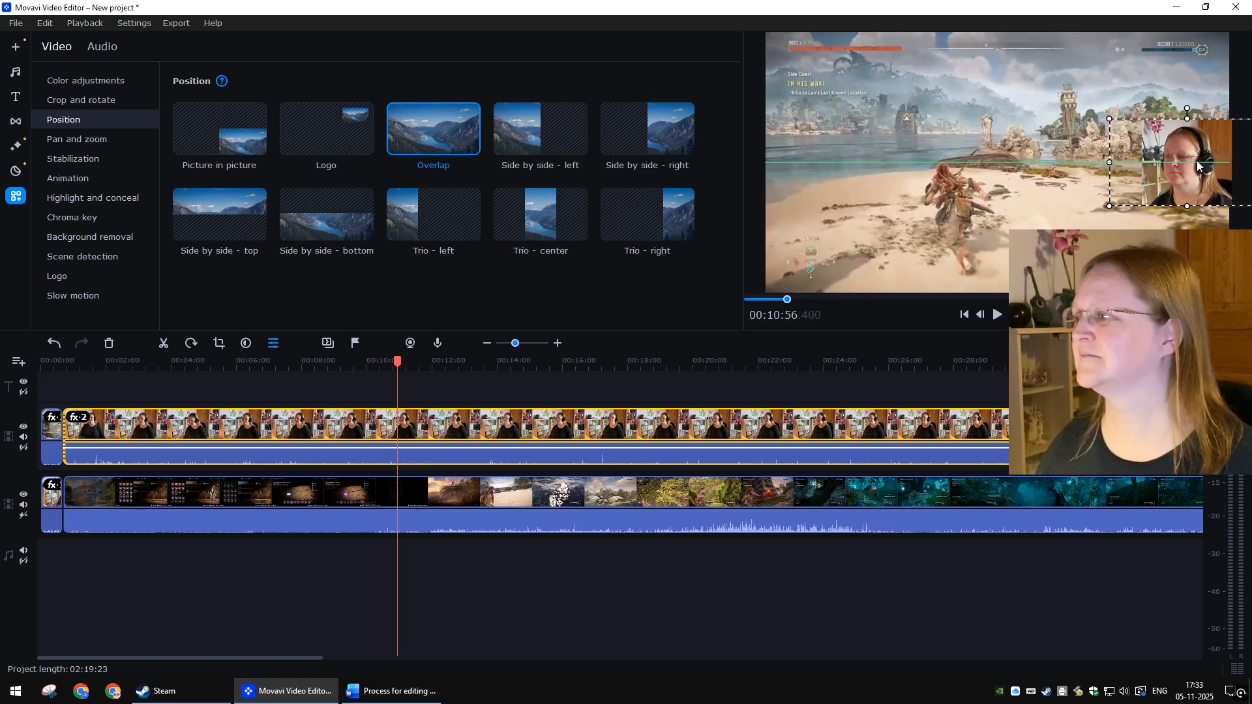
left_click_drag(1197, 162, 1197, 162)
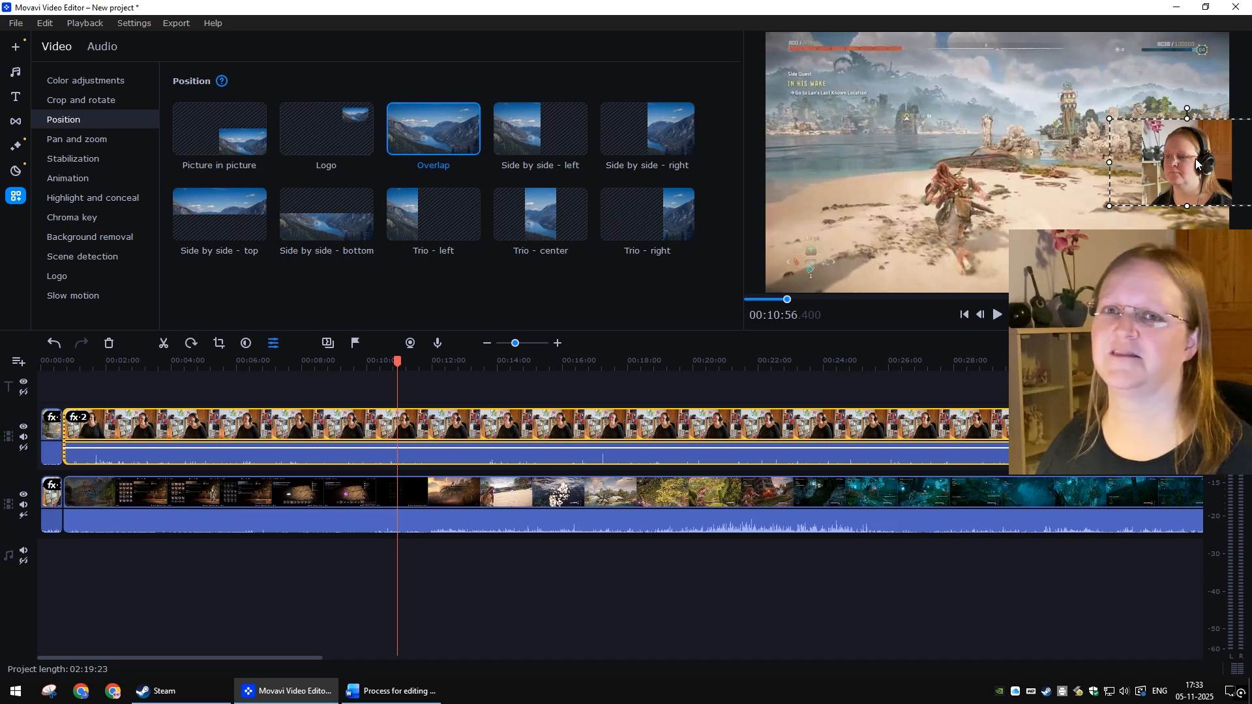
left_click(952, 656)
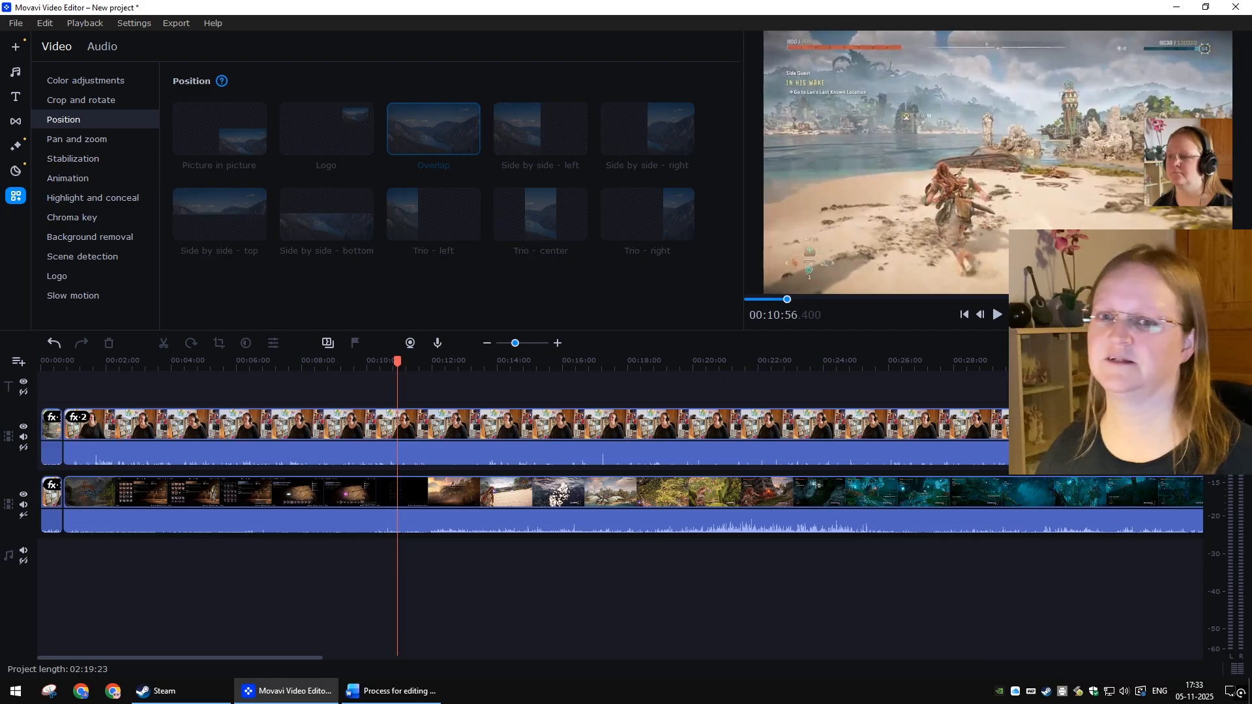
Step: Scrub through the timeline to review the webcam overlay across the project
key("alt+Tab")
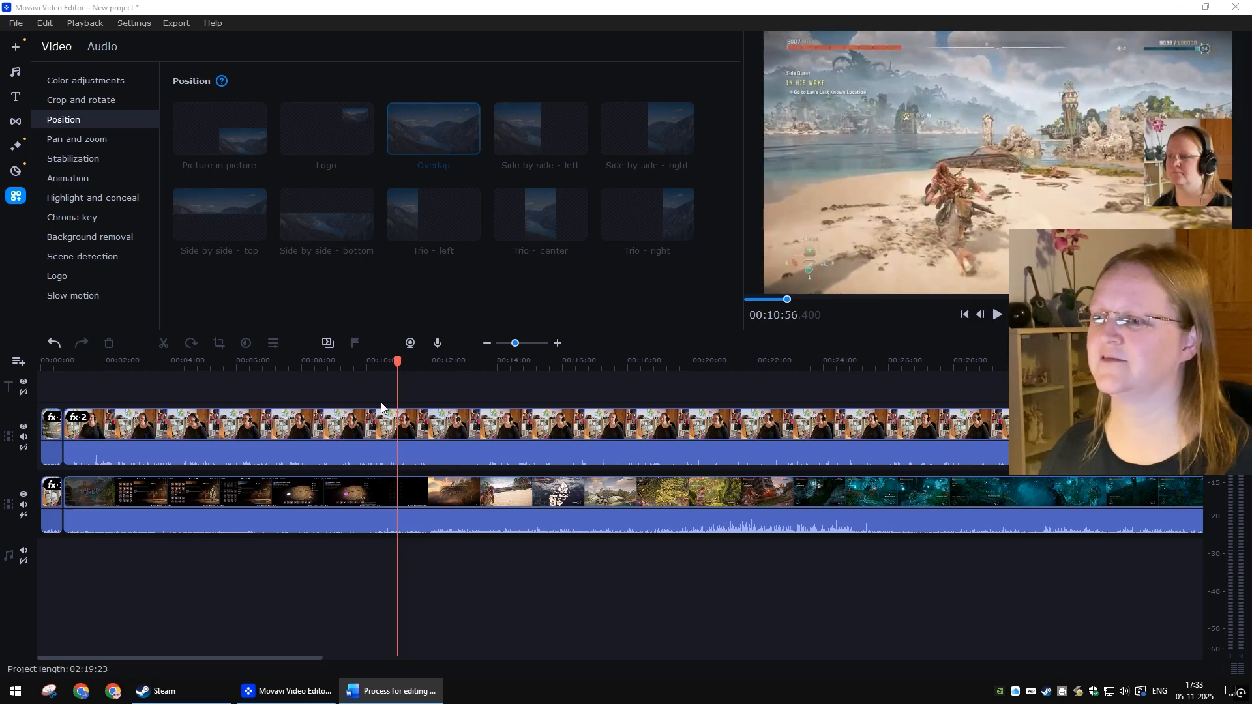
left_click_drag(394, 371, 257, 377)
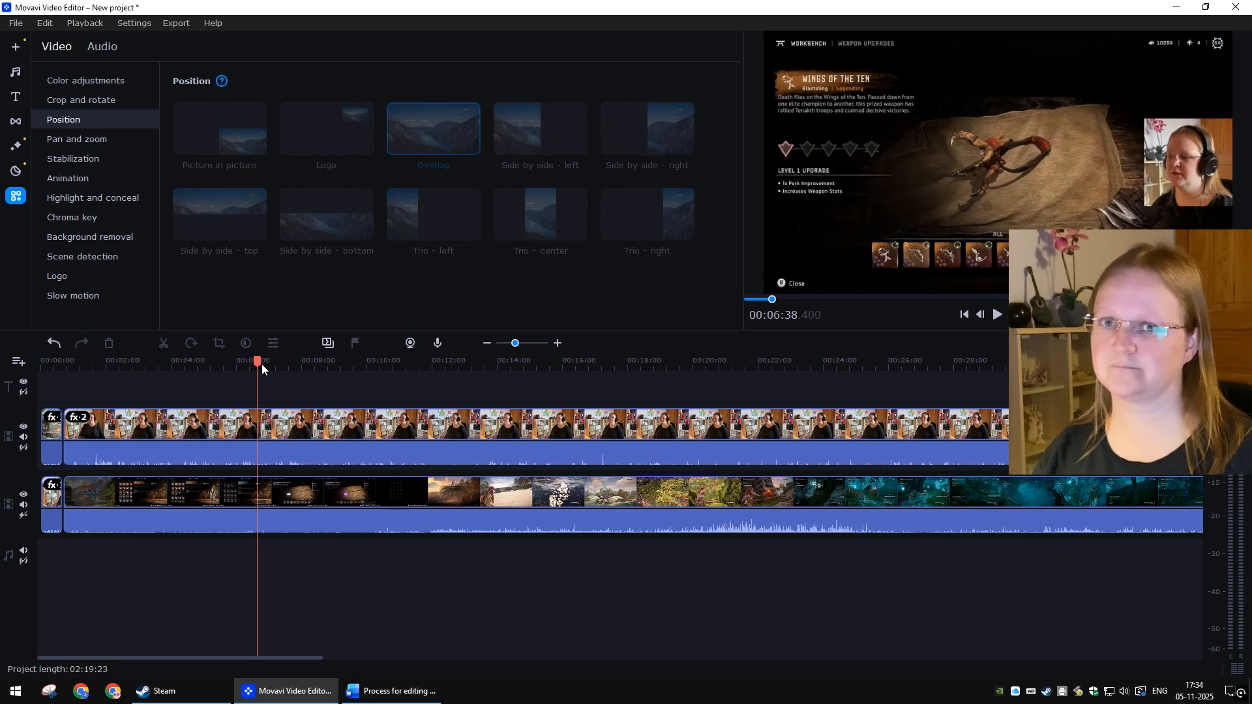
left_click_drag(261, 364, 828, 375)
scroll(353, 593, "down", 5)
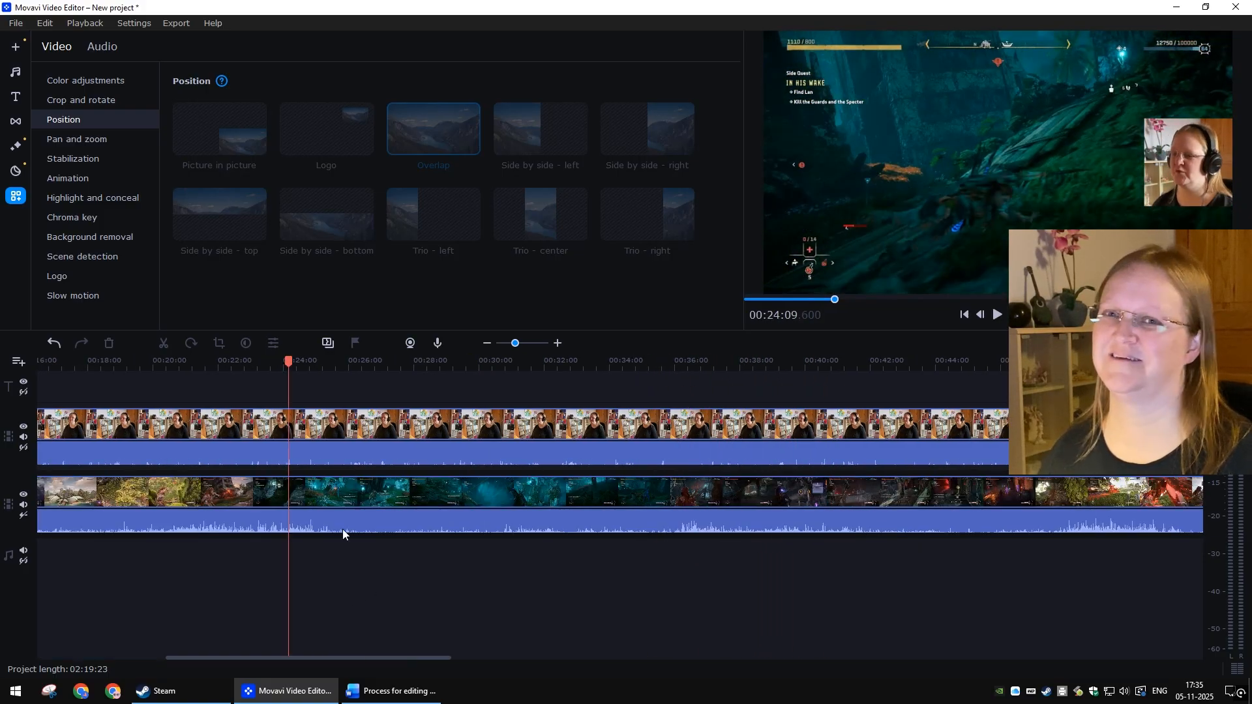
left_click_drag(289, 362, 1006, 367)
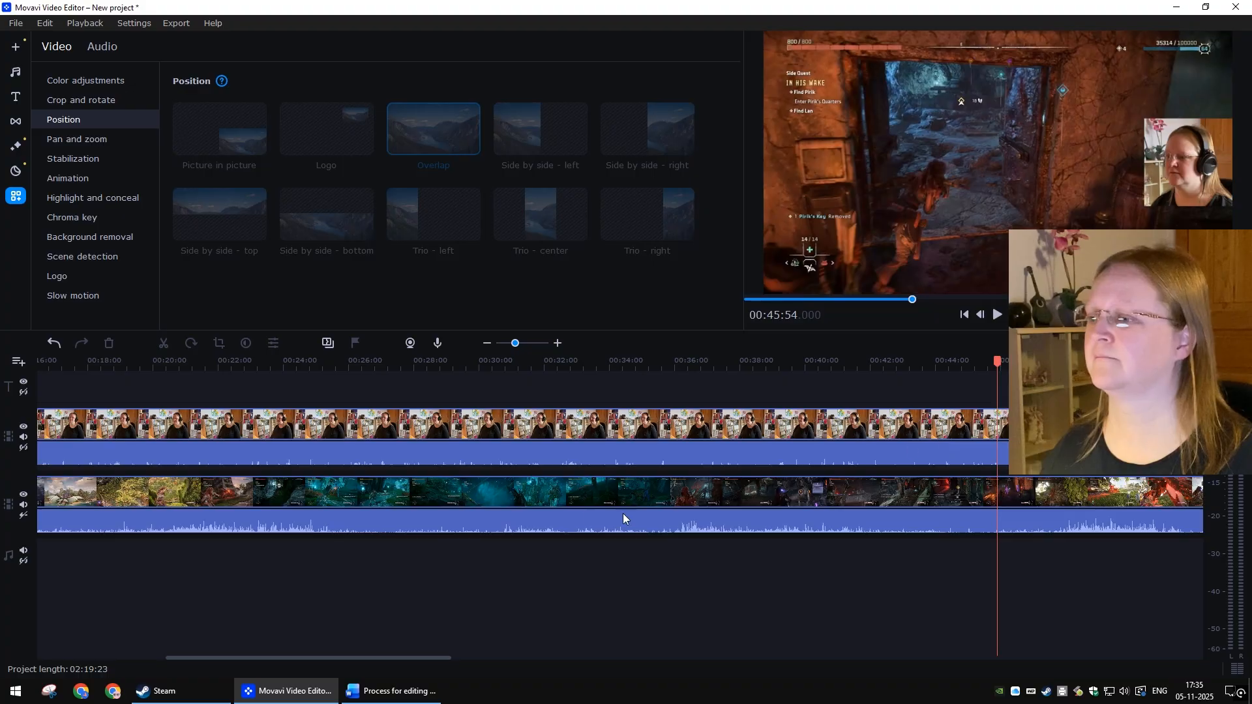
left_click_drag(98, 363, 796, 370)
scroll(610, 468, "right", 5)
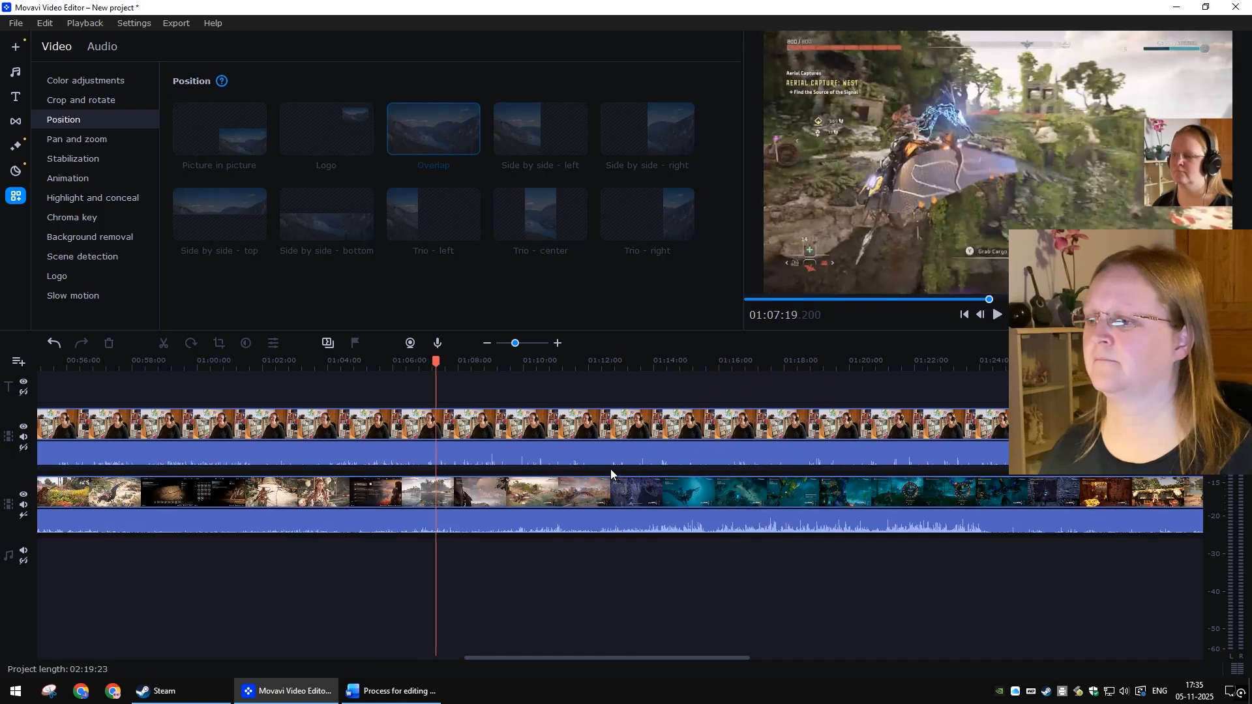
Step: Scroll and scrub along the timeline toward the later part of the recording to review both tracks
scroll(546, 480, "down", 1)
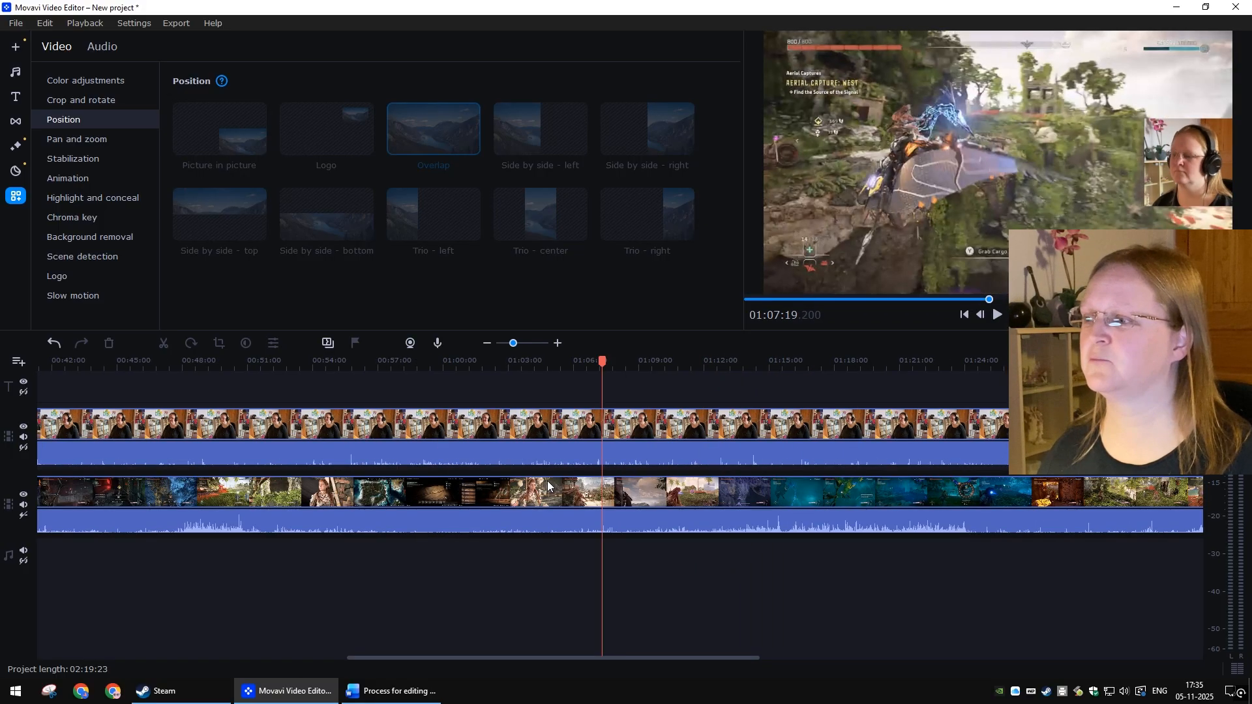
scroll(547, 480, "right", 2)
scroll(547, 480, "down", 1)
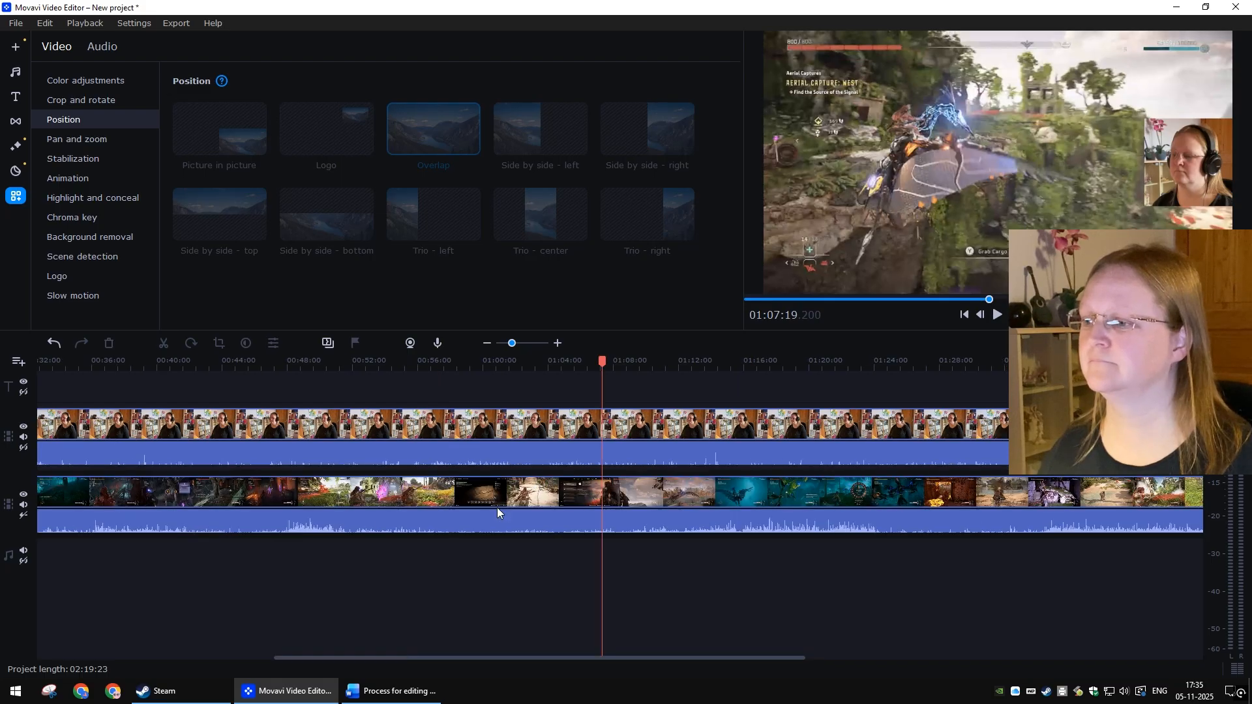
scroll(497, 507, "right", 4)
left_click_drag(242, 364, 990, 356)
scroll(757, 456, "down", 6)
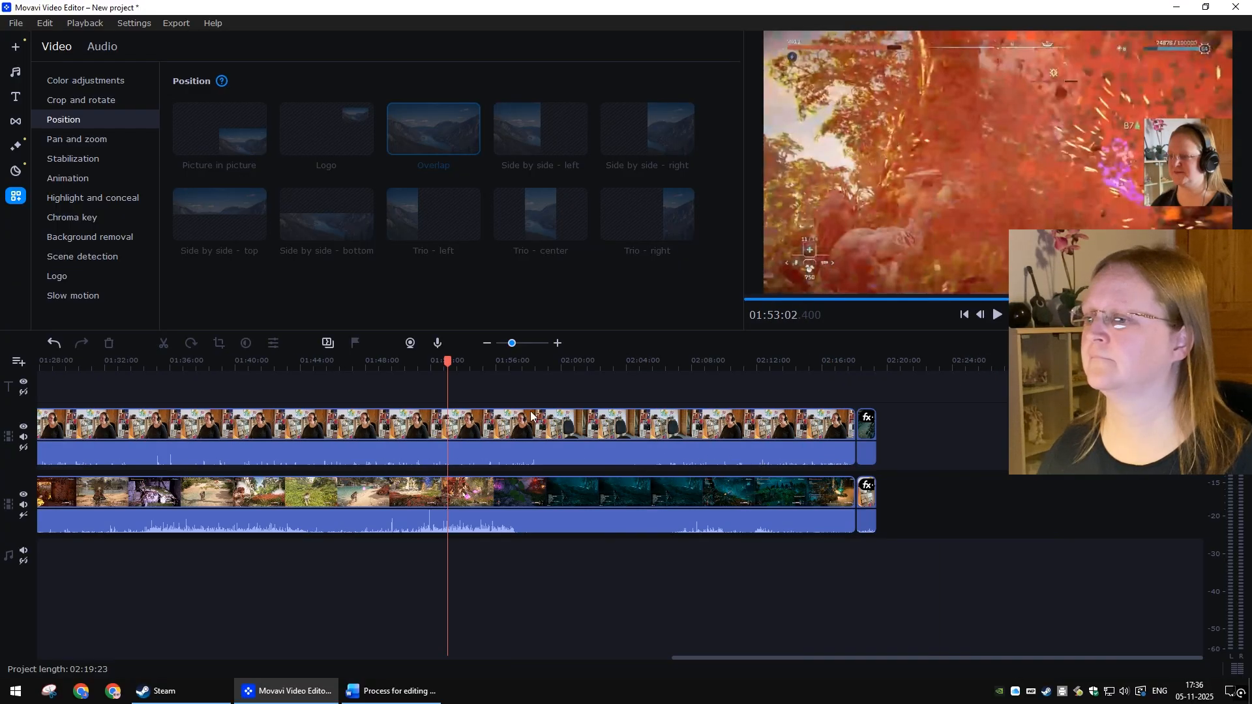
left_click_drag(450, 353, 536, 363)
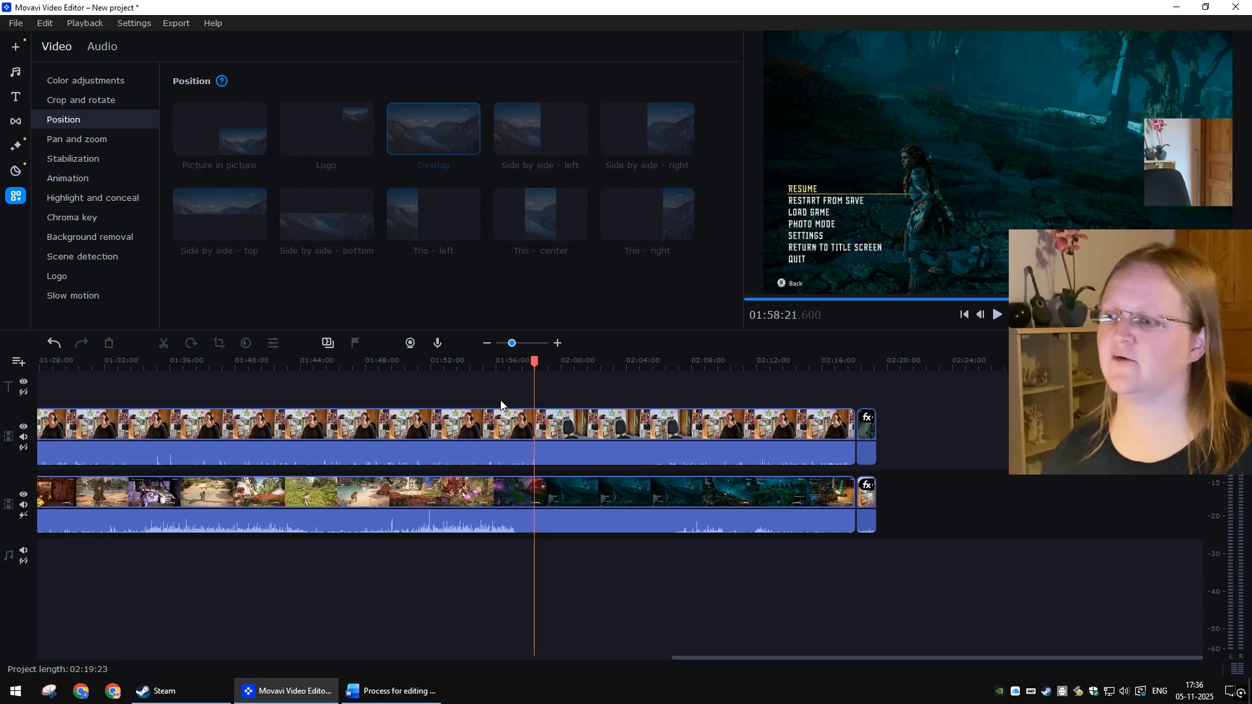
Step: Find the pause-menu moment near 1:58:09 and add a marker named "Cut here" on the webcam clip
left_click(514, 360)
left_click_drag(517, 360, 529, 360)
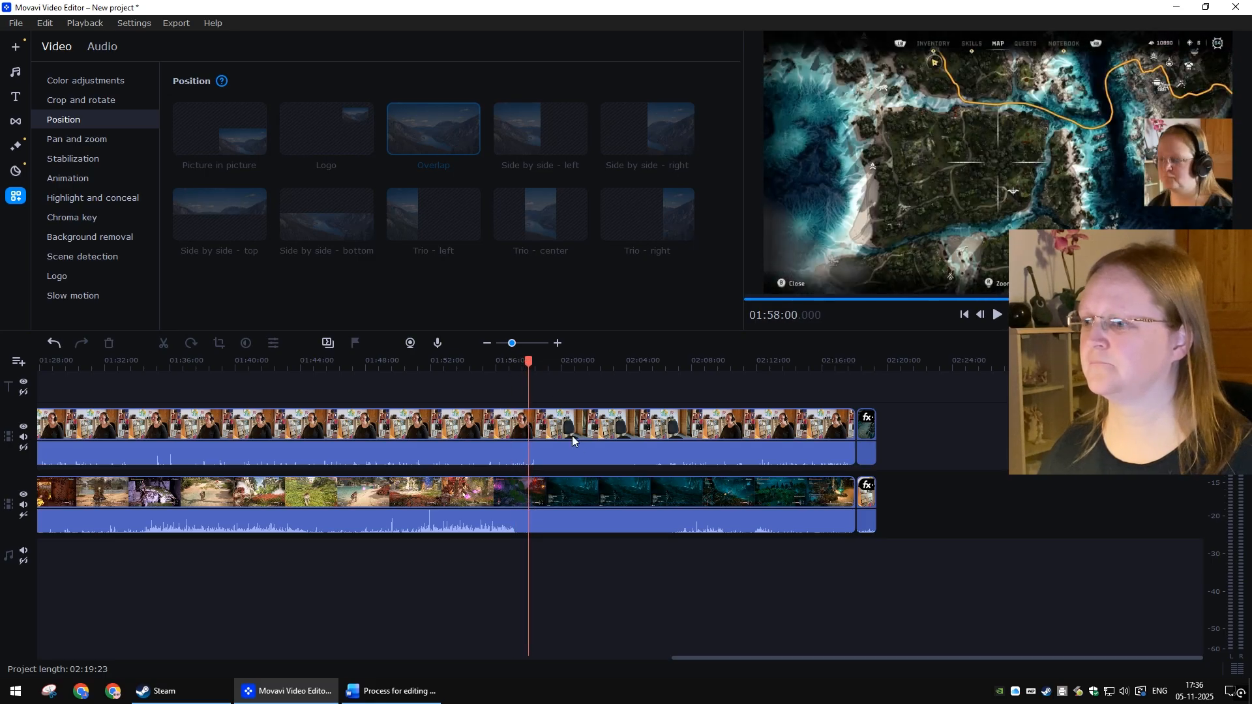
scroll(584, 441, "up", 3)
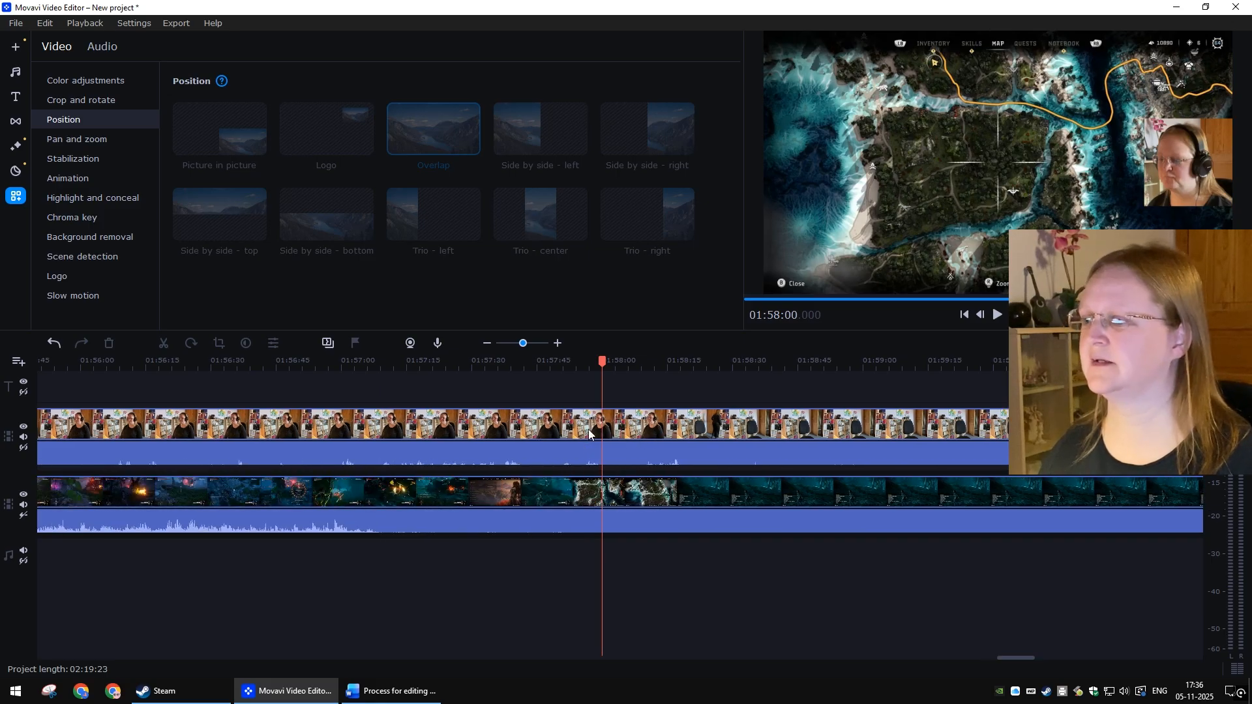
left_click_drag(613, 360, 643, 365)
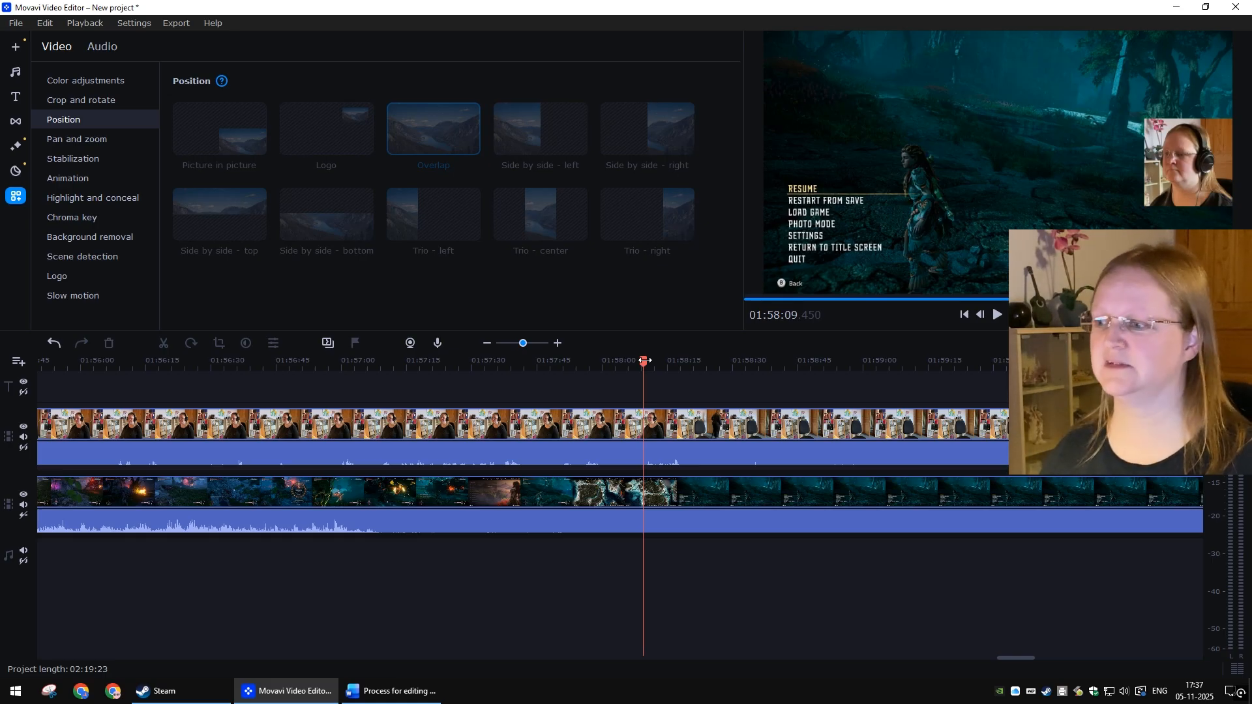
key("space")
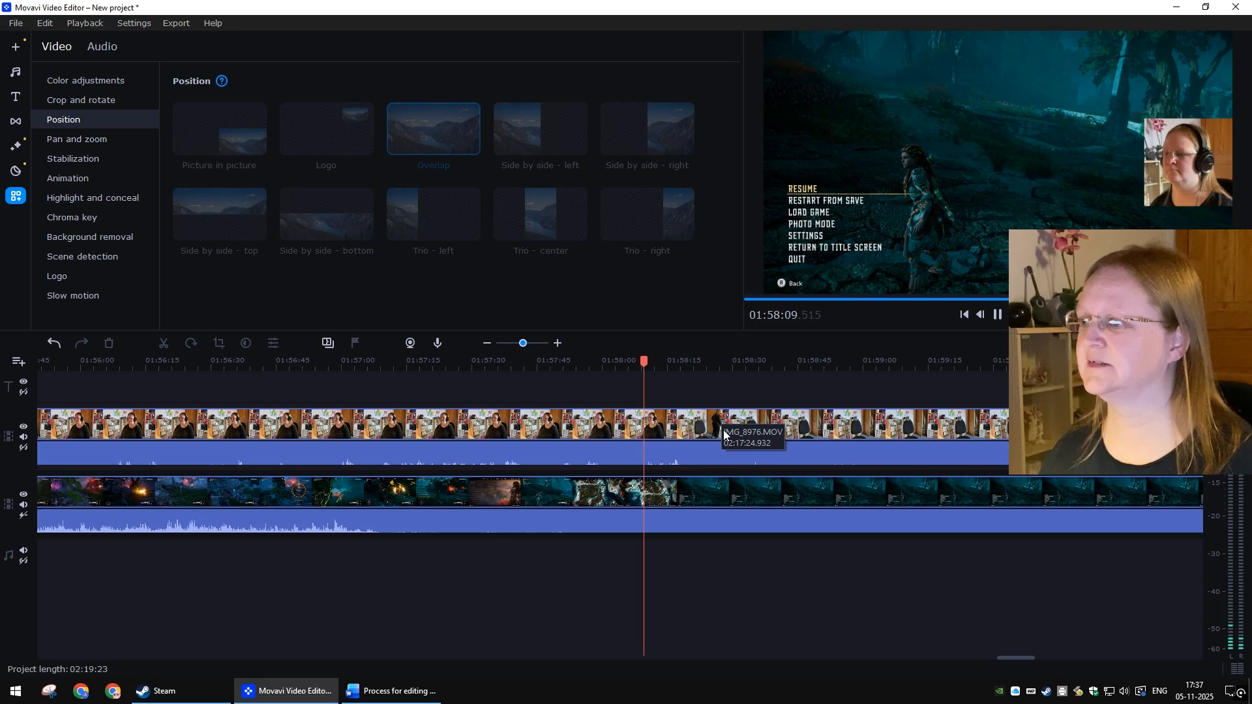
left_click(644, 364)
left_click(644, 364)
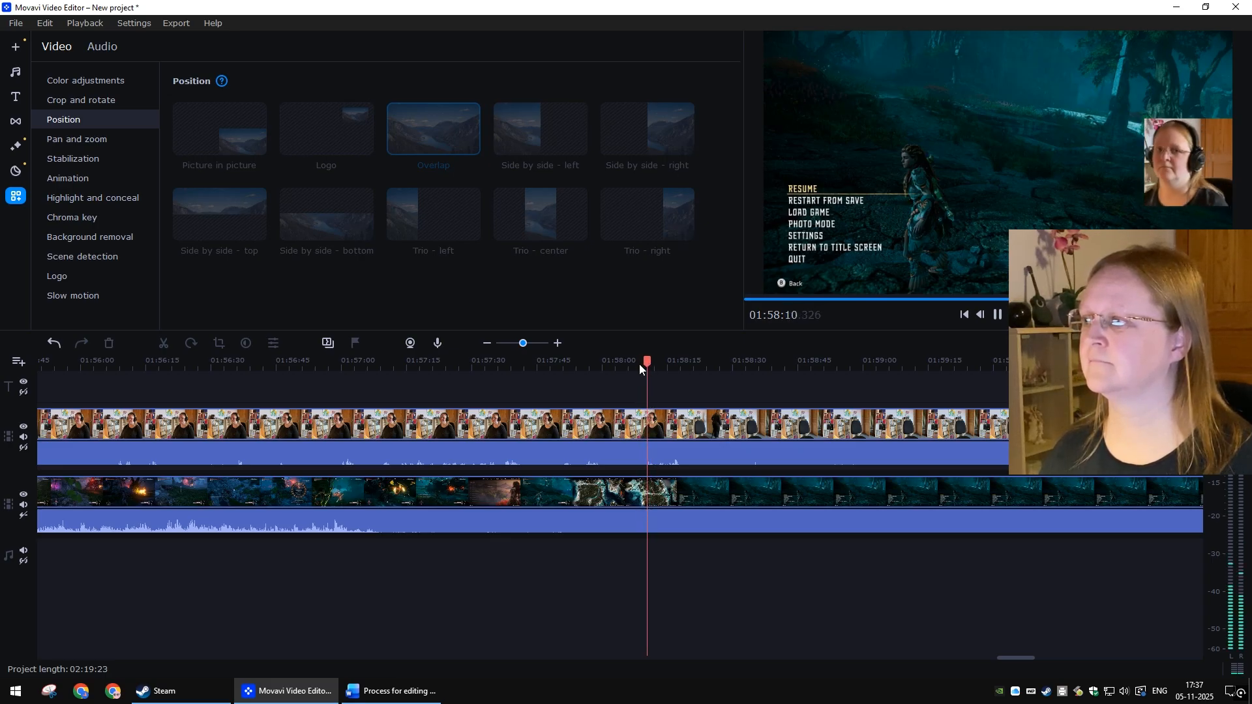
left_click(637, 364)
key("space")
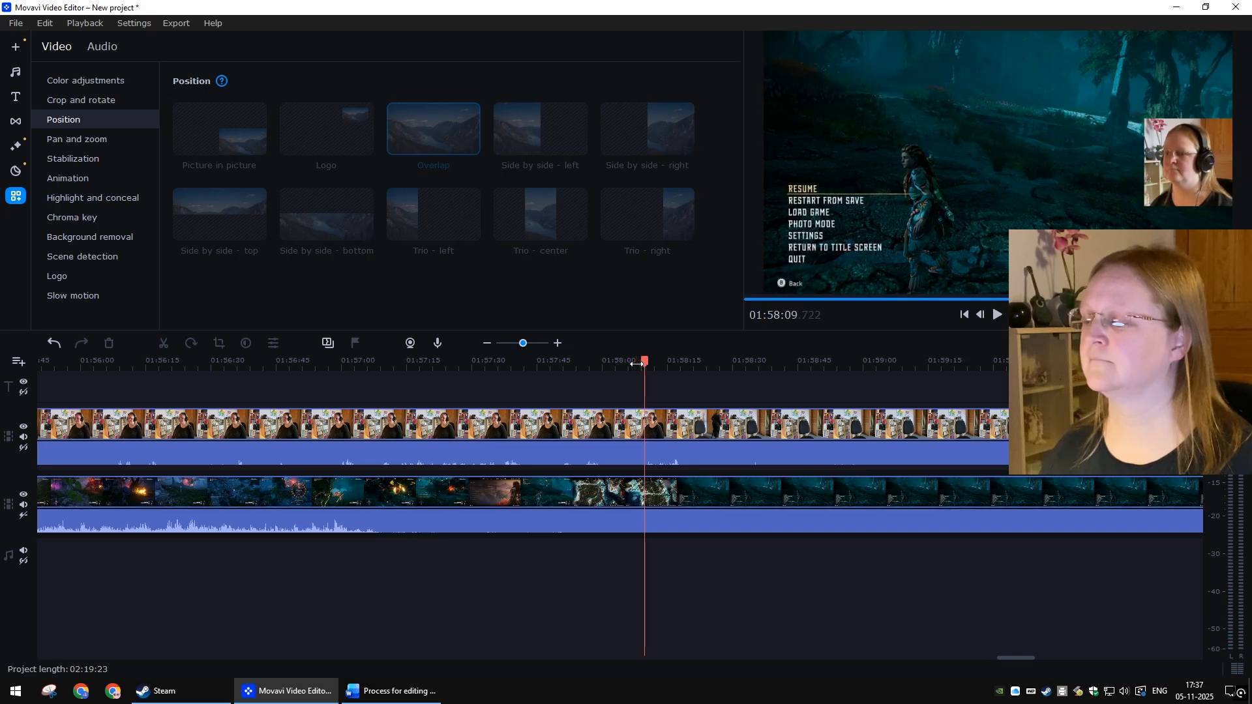
left_click(670, 428)
left_click(356, 346)
type("Cut here")
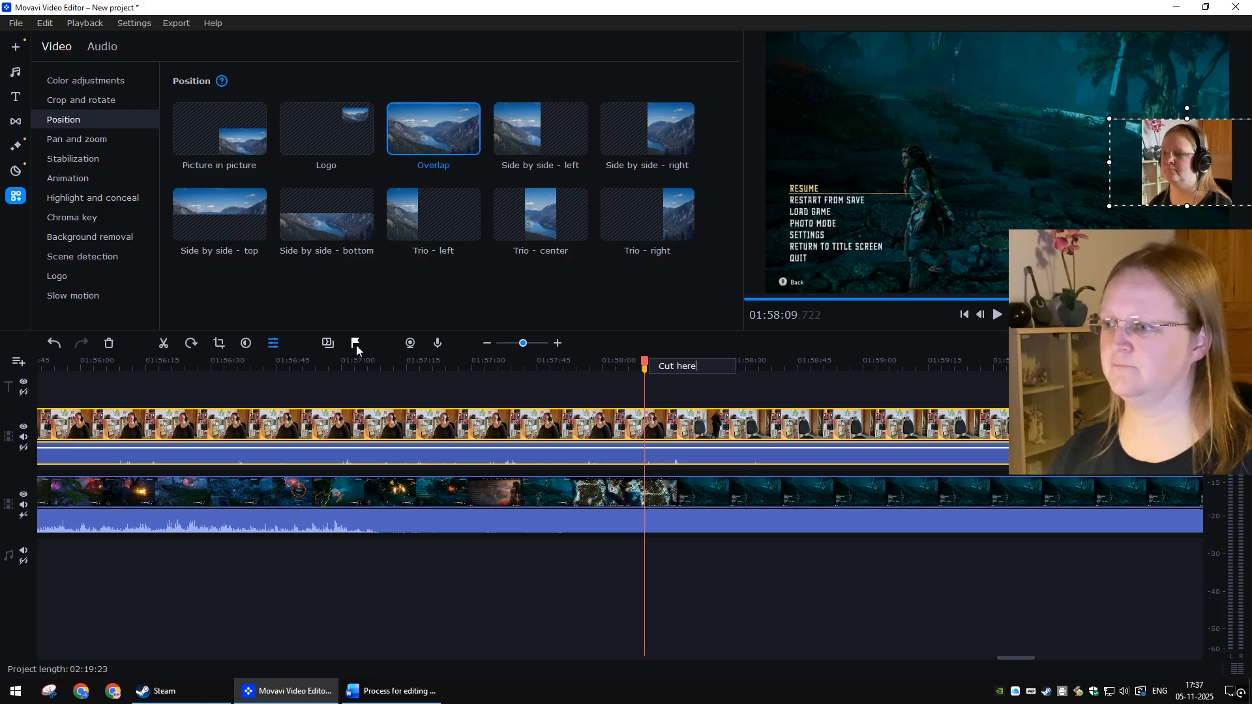
key("Return")
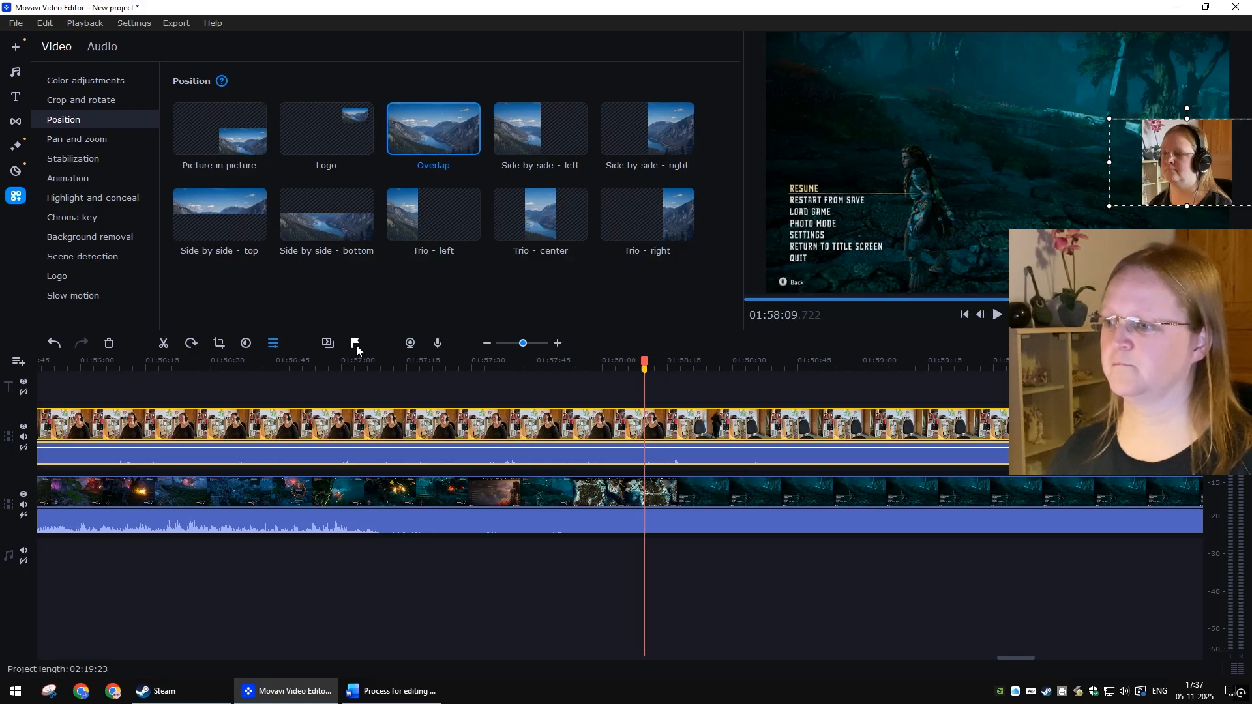
left_click(860, 579)
Step: Find the pause-menu moment near 2:06:35 and add another marker named "Cut here" on the webcam clip
scroll(859, 580, "down", 3)
scroll(860, 580, "down", 15)
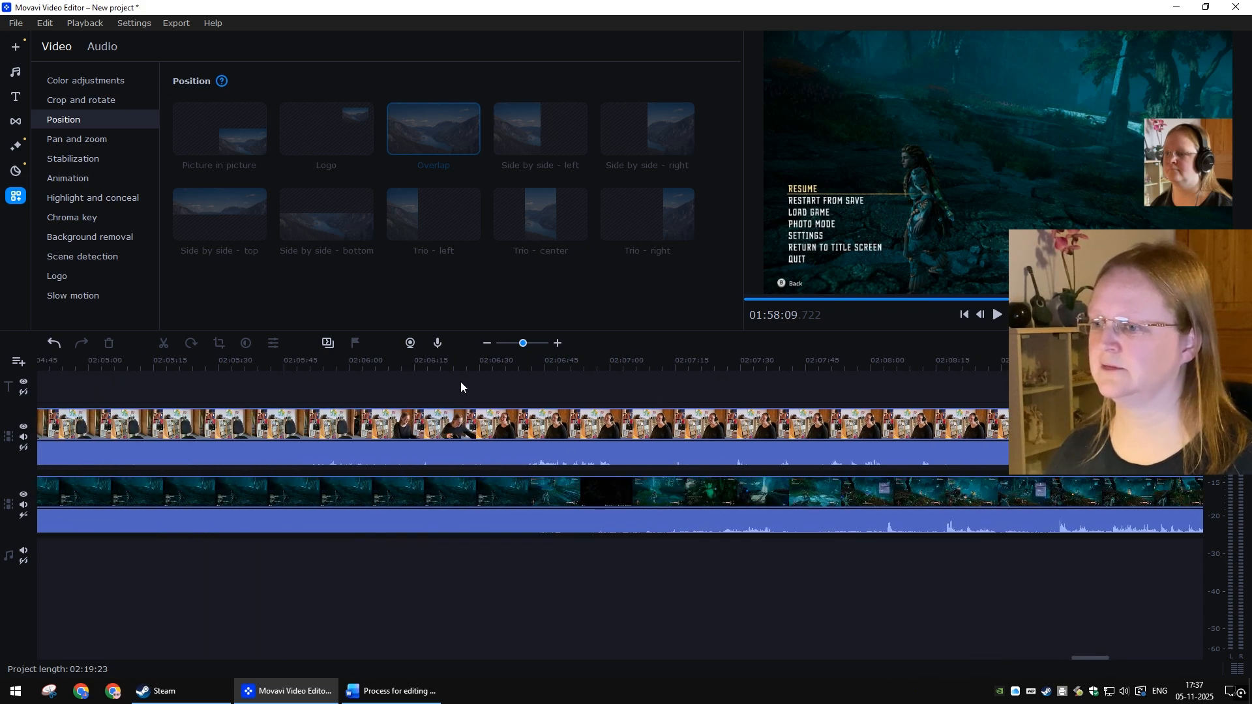
left_click(482, 361)
left_click(491, 357)
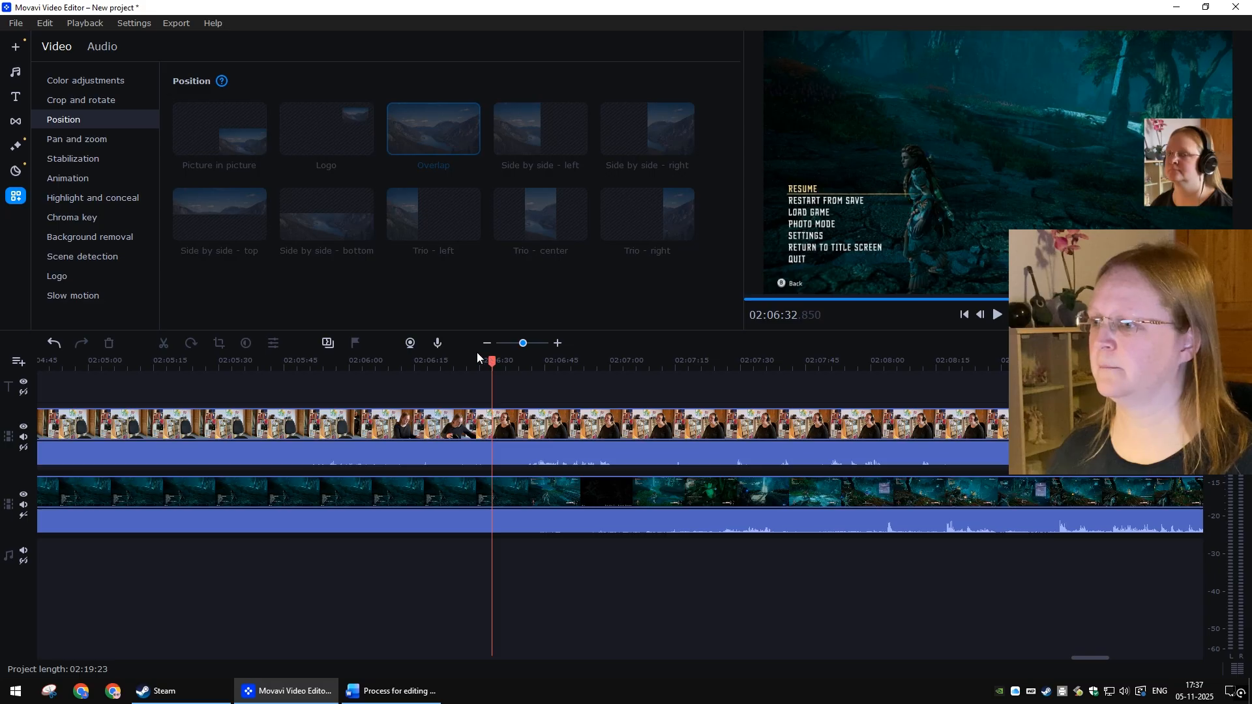
mouse_move(458, 359)
left_mouse_down()
mouse_move(422, 360)
mouse_move(471, 362)
left_mouse_up()
key("space")
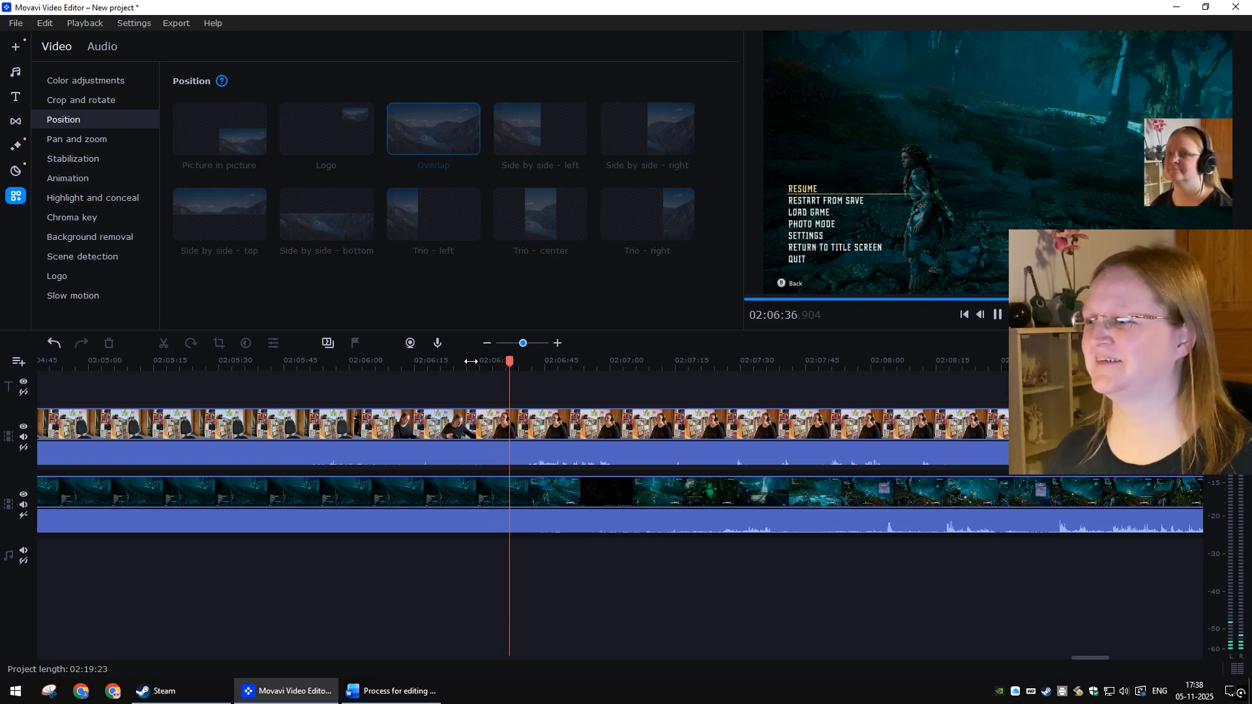
left_click(511, 363)
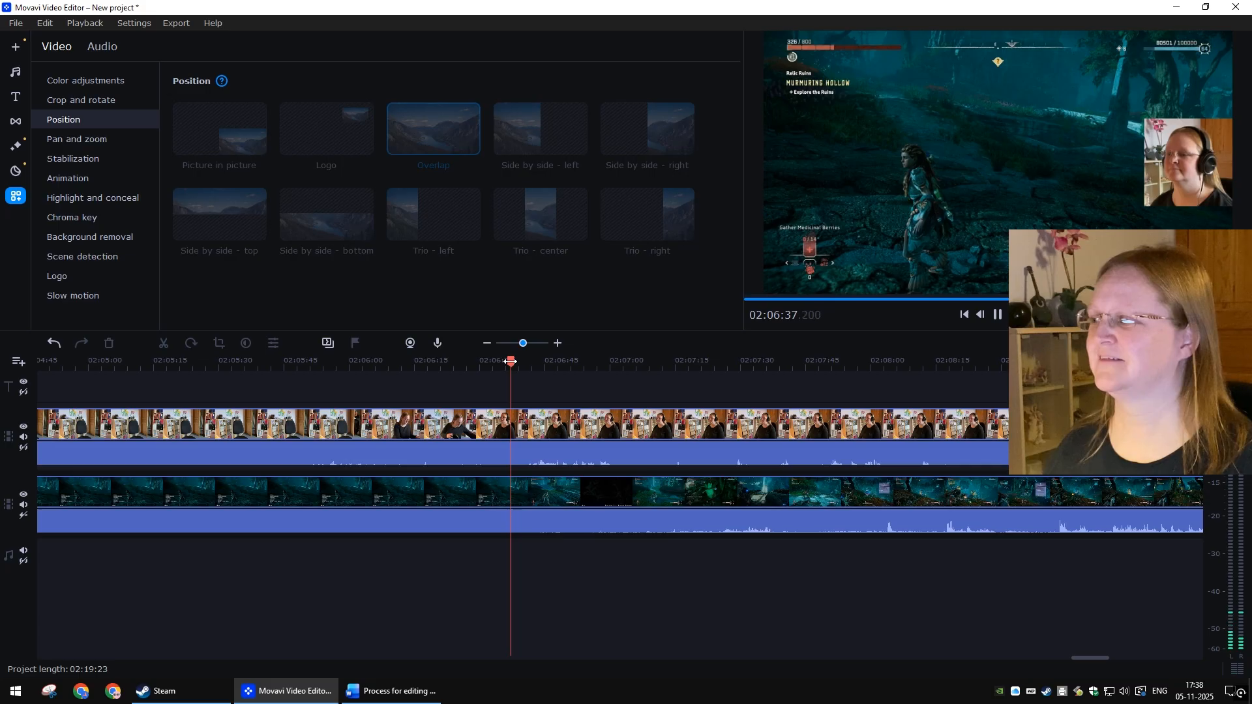
left_click(504, 364)
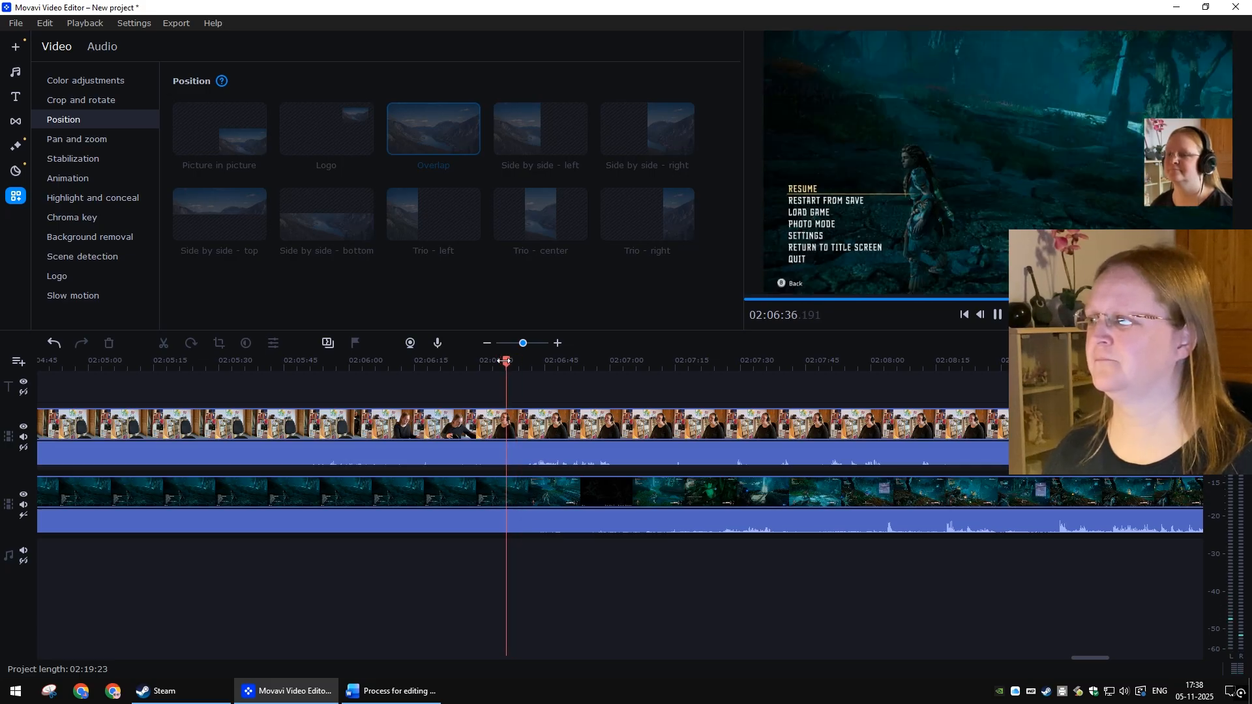
left_click(503, 362)
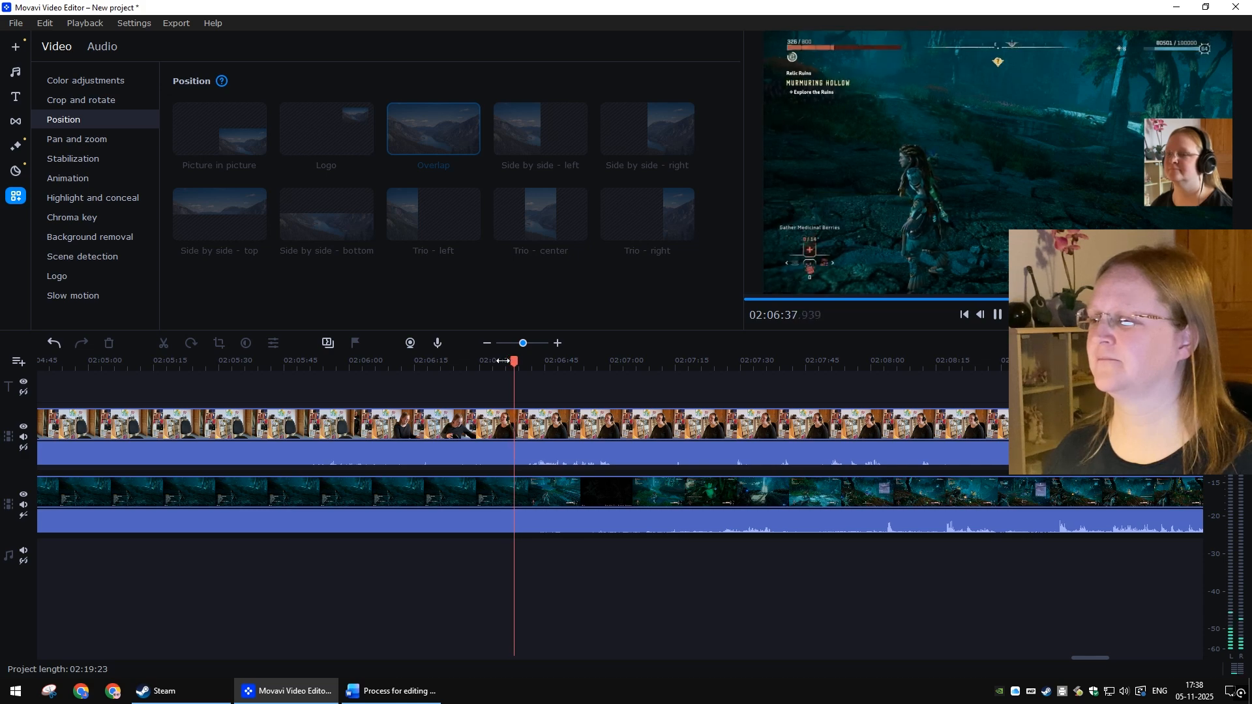
key("space")
left_click(503, 361)
left_click(505, 422)
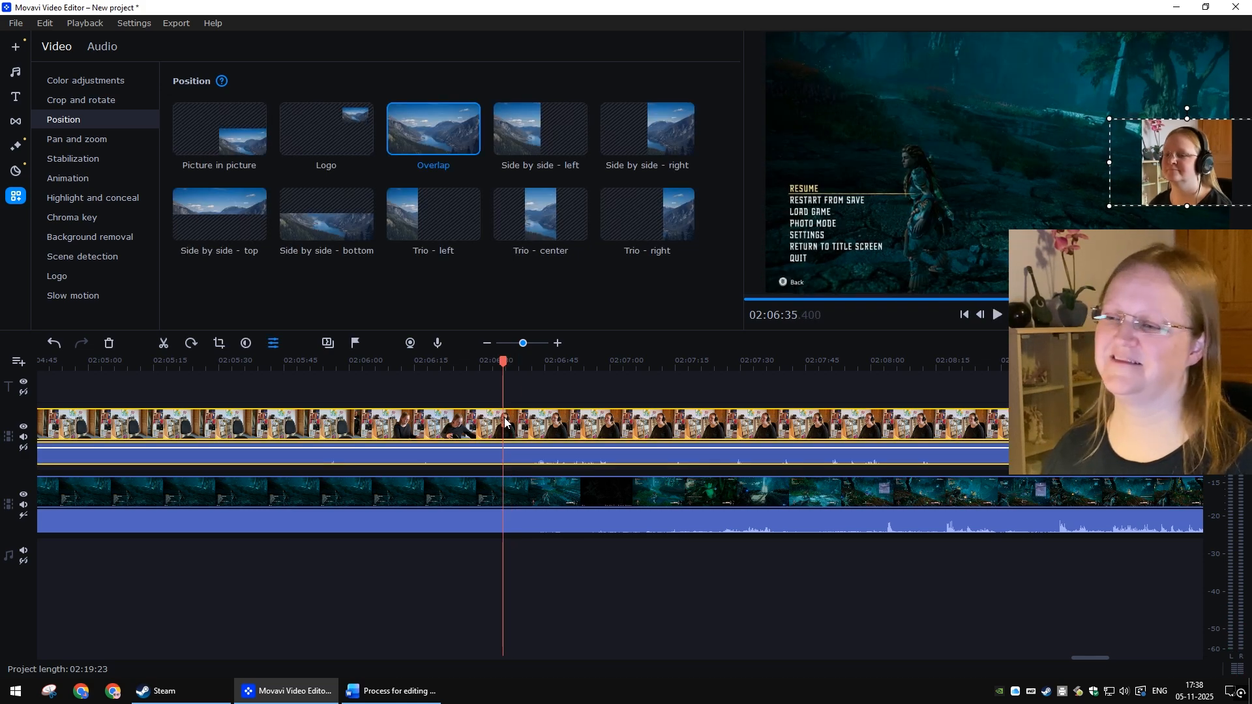
left_click(356, 343)
type("Cut here")
key("Return")
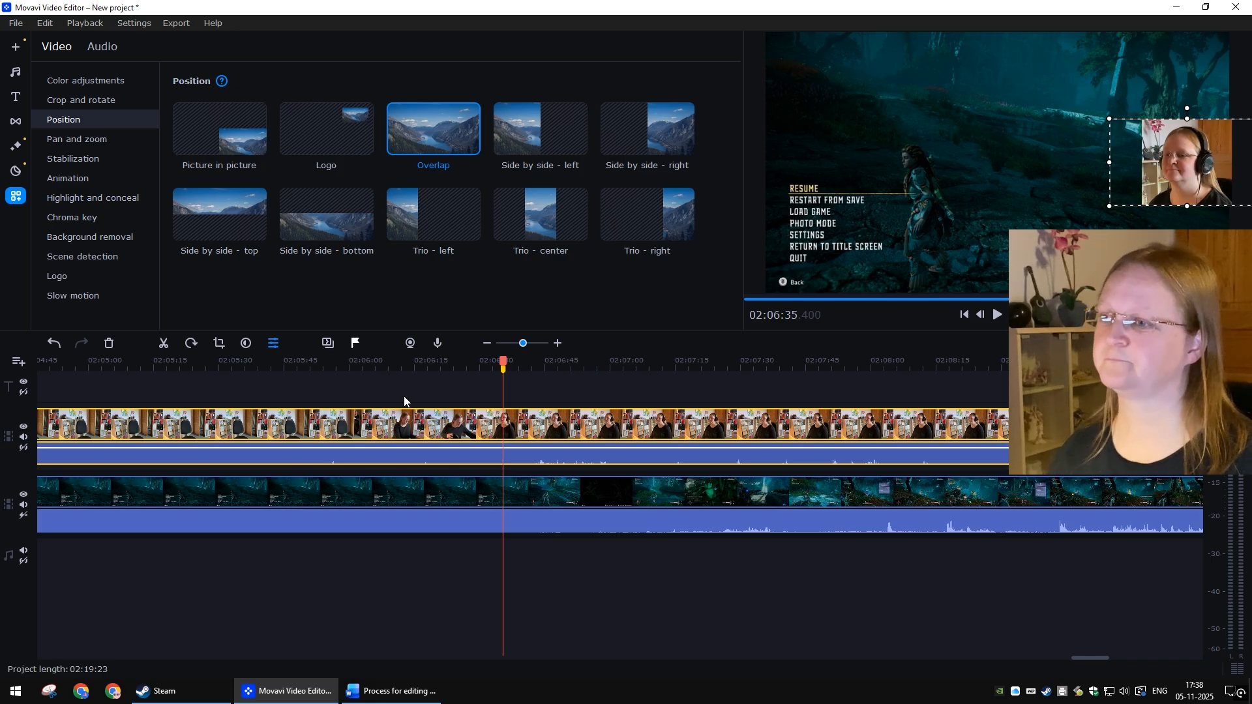
Step: Scrub through the end of the project to check the remaining footage after the markers
left_click(619, 558)
scroll(623, 576, "down", 5)
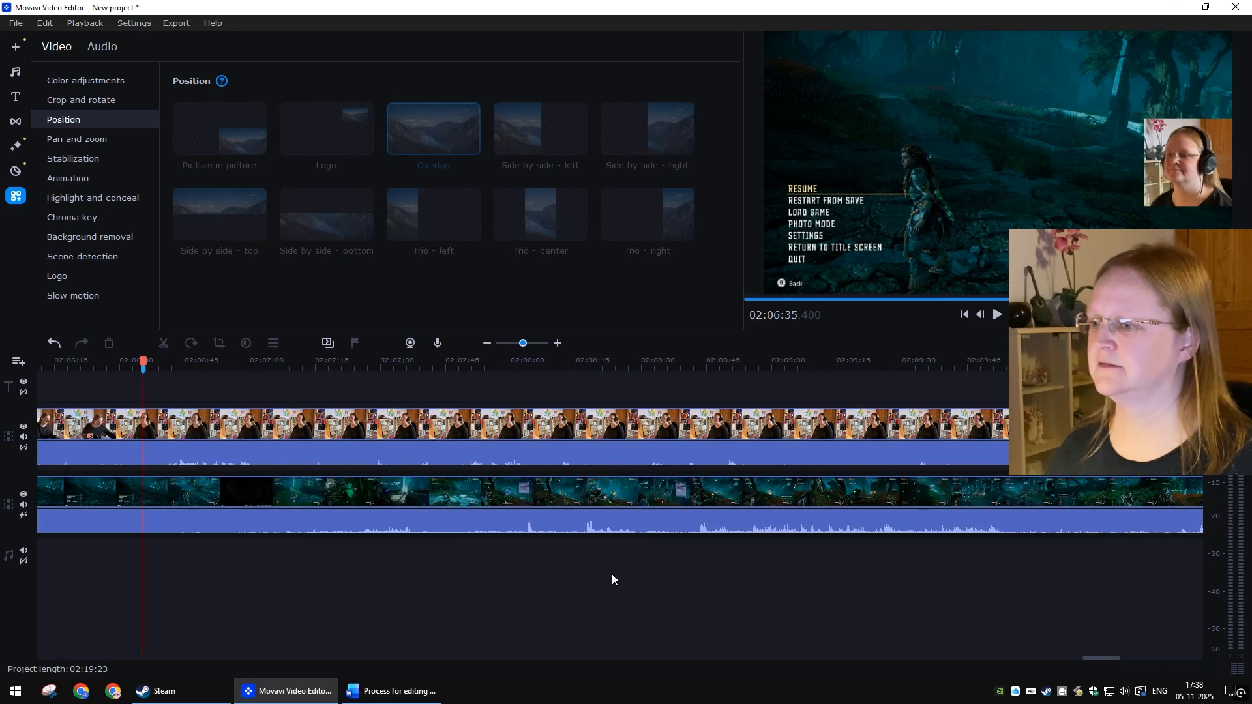
scroll(584, 583, "down", 5)
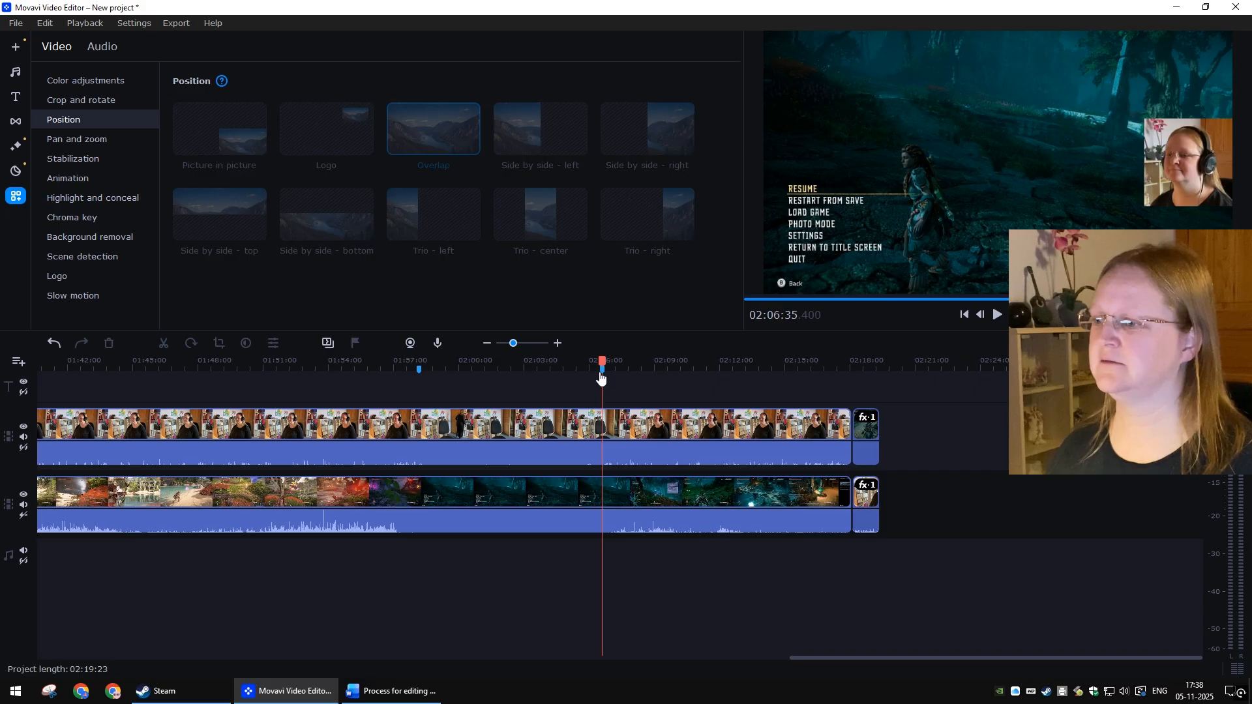
left_click_drag(599, 360, 809, 376)
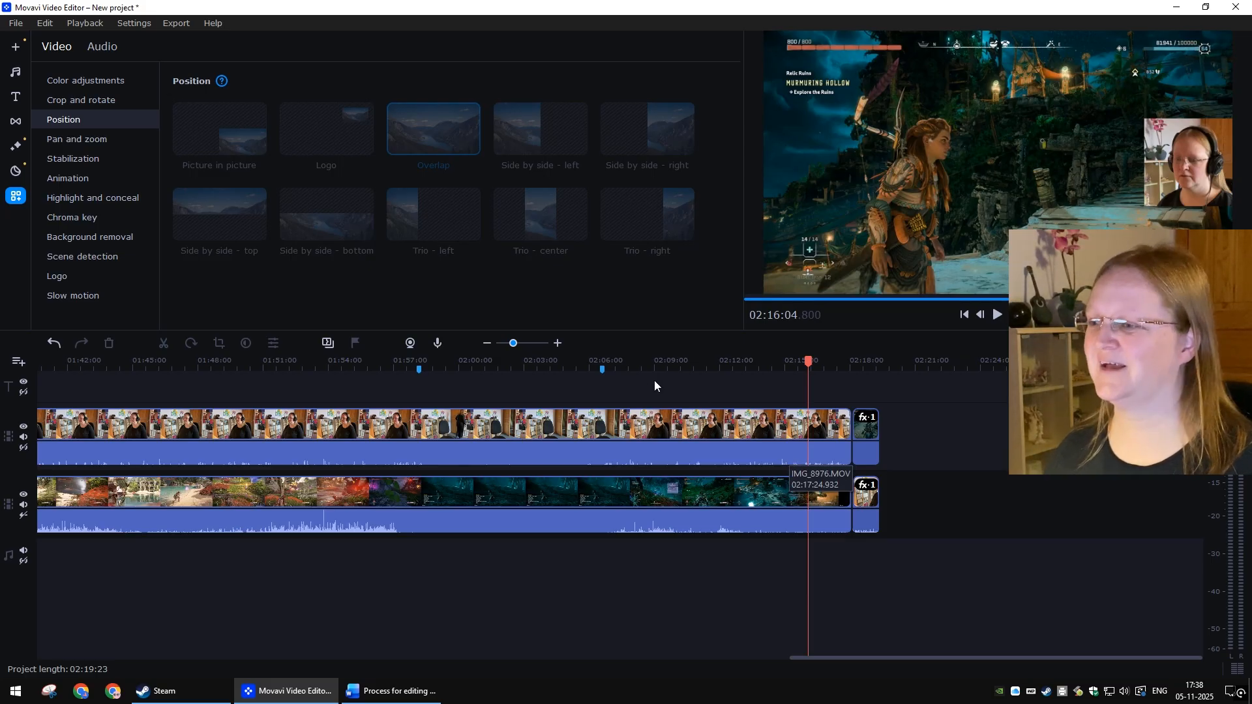
mouse_move(623, 359)
left_mouse_down()
mouse_move(721, 357)
mouse_move(617, 353)
mouse_move(642, 352)
left_mouse_up()
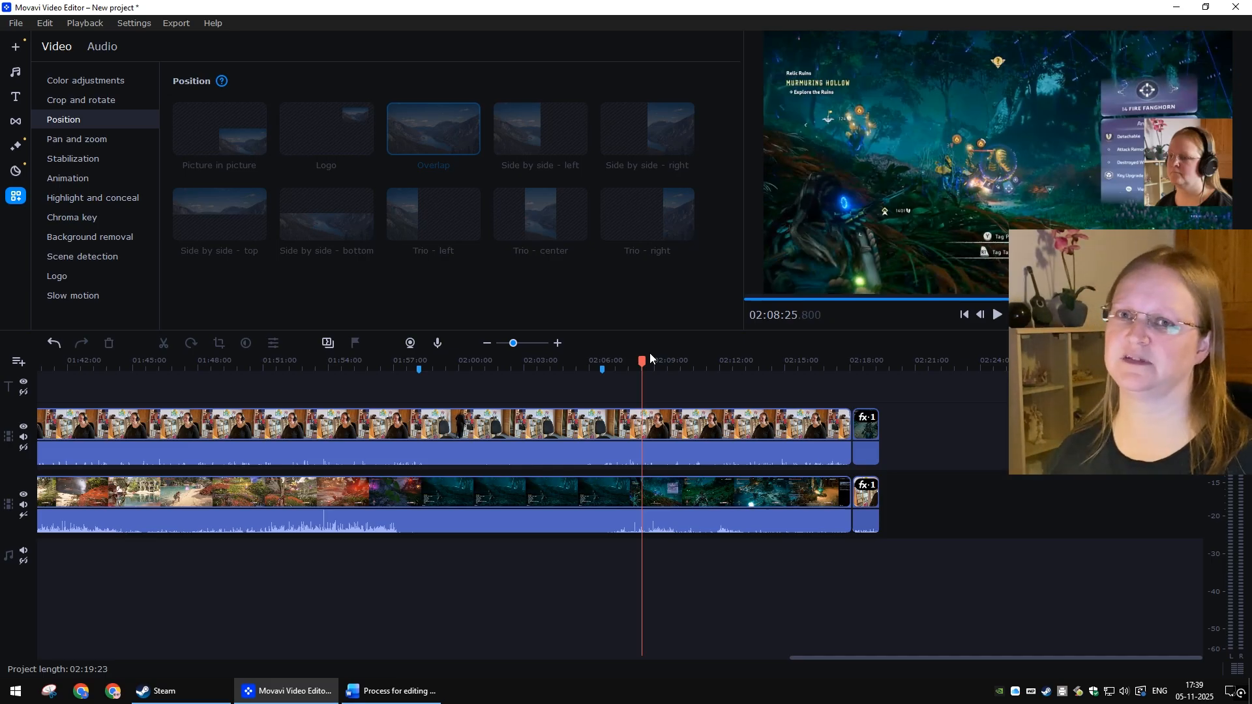
left_click_drag(648, 361, 830, 337)
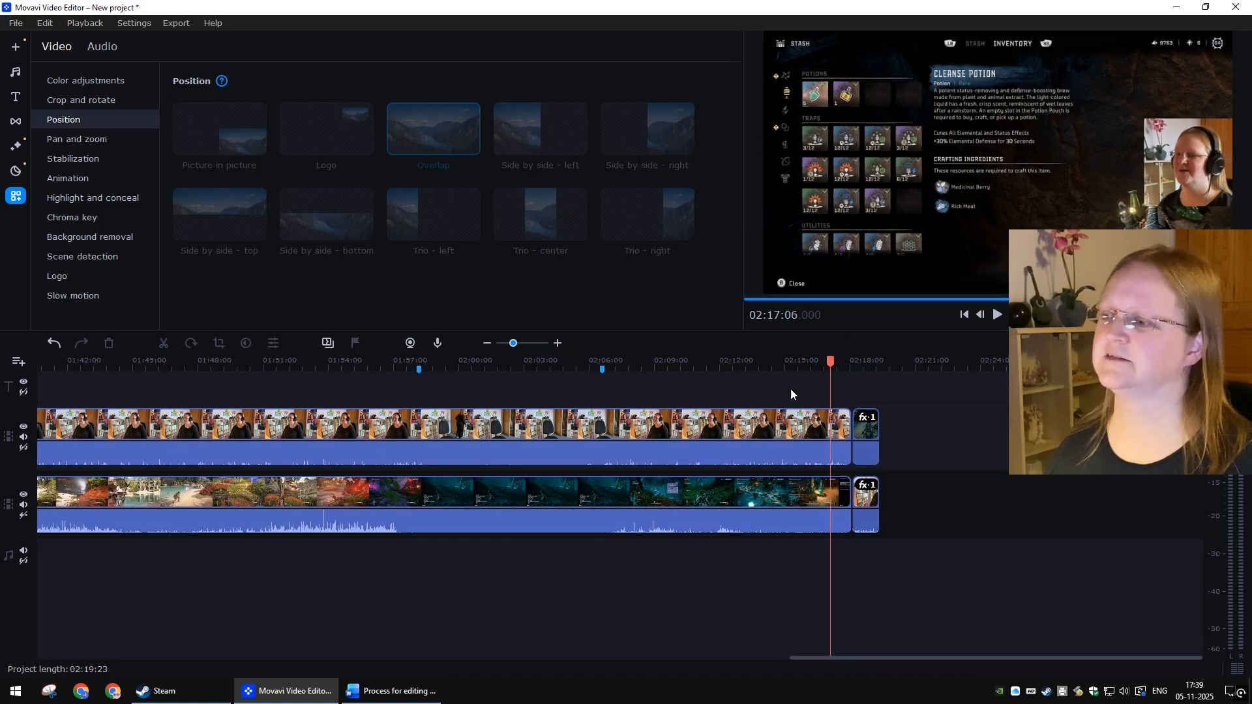
left_click(392, 691)
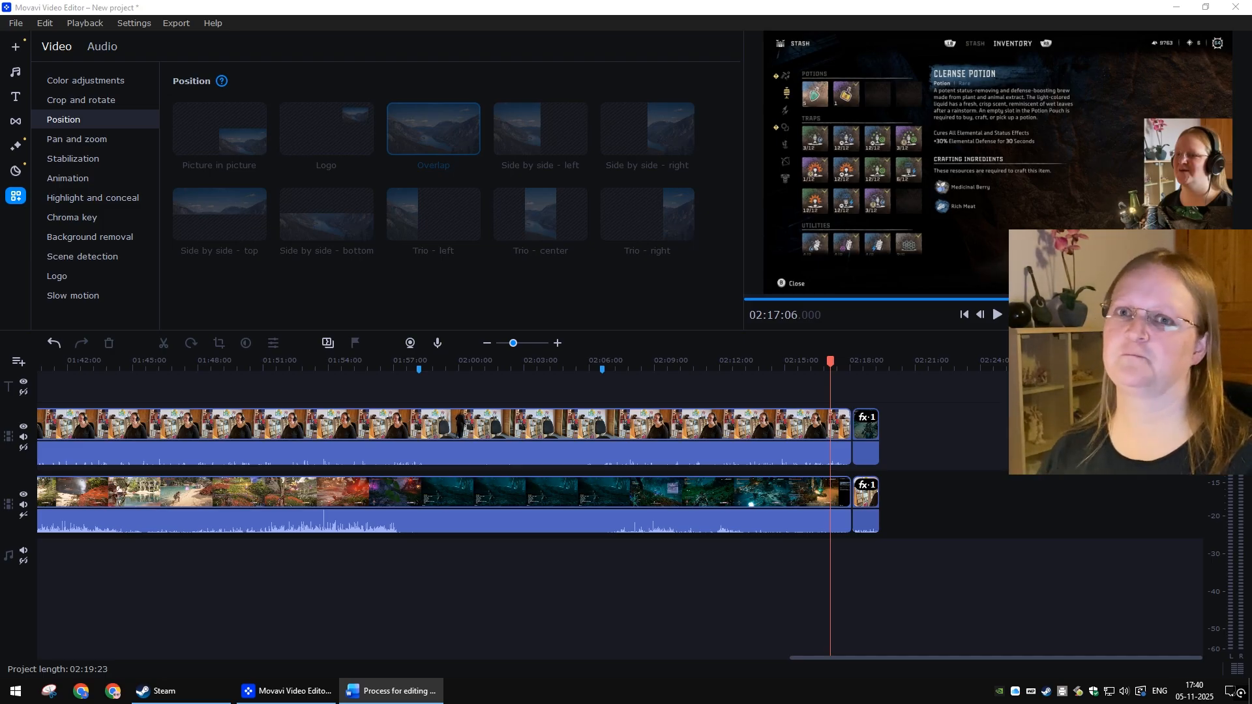
left_click(618, 579)
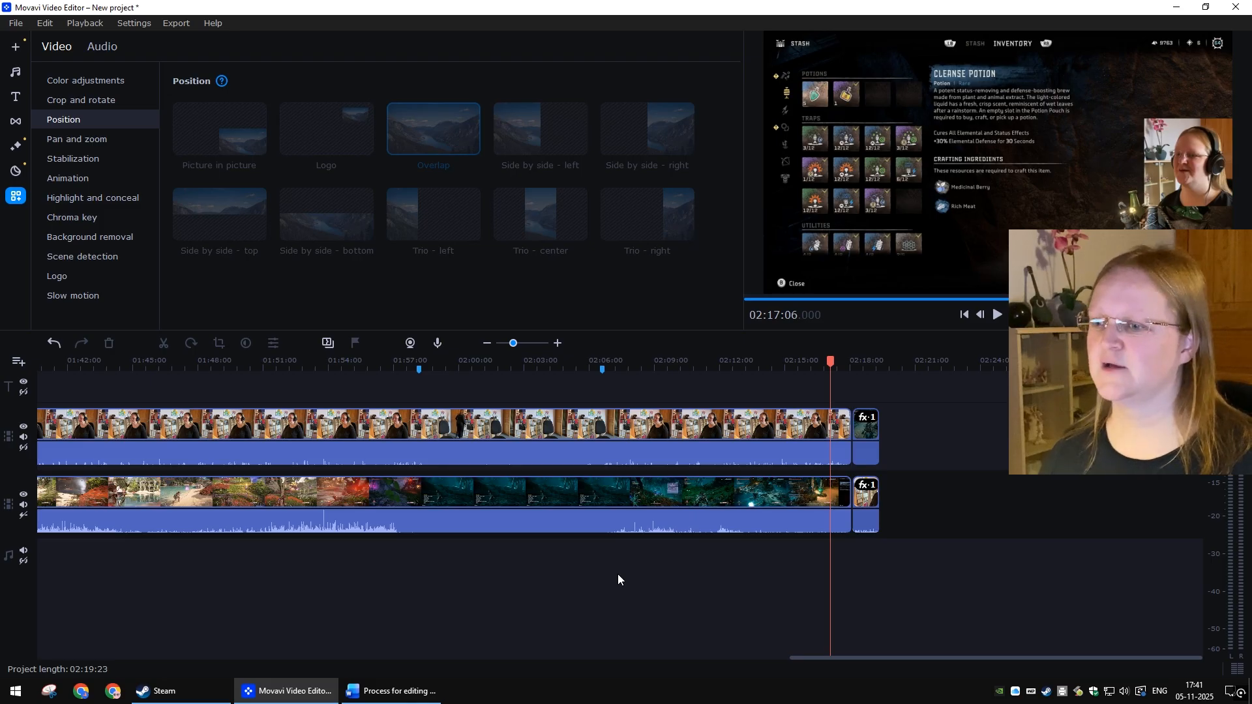
Step: Play the section around 1:35:50 to 1:36:00 and zoom in on the spike in the webcam audio
scroll(617, 574, "left", 5)
scroll(718, 574, "left", 3)
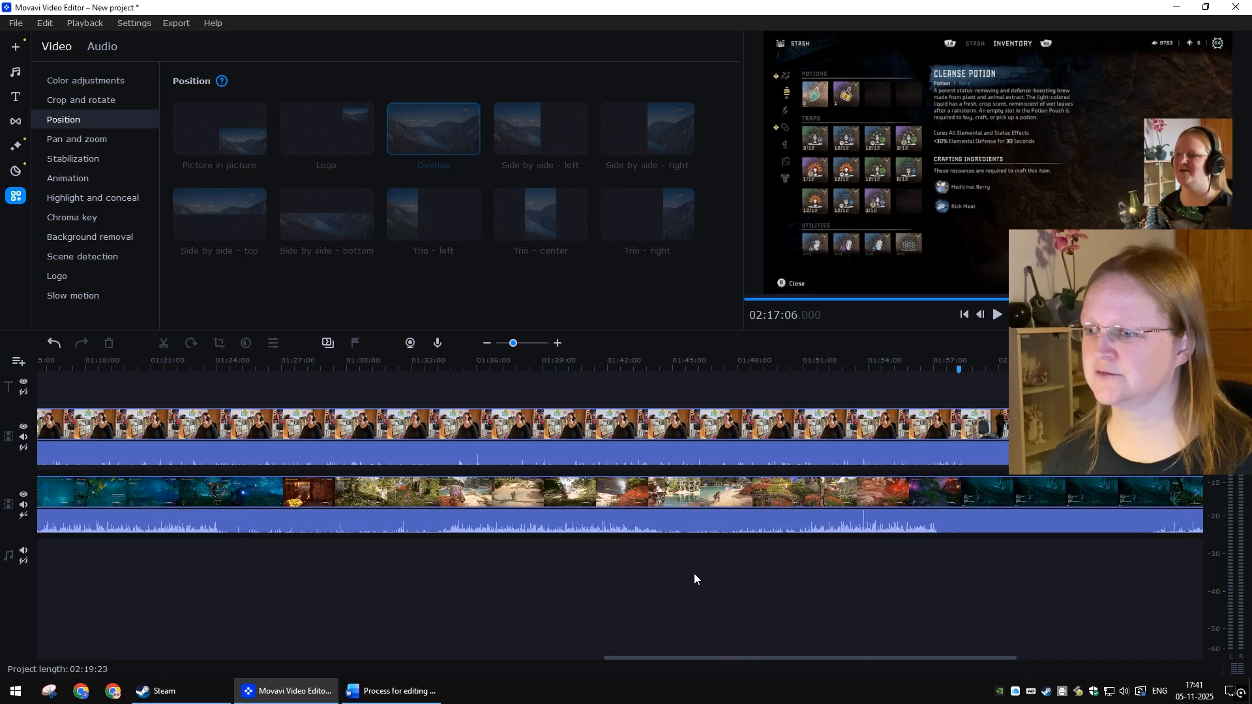
left_click(473, 364)
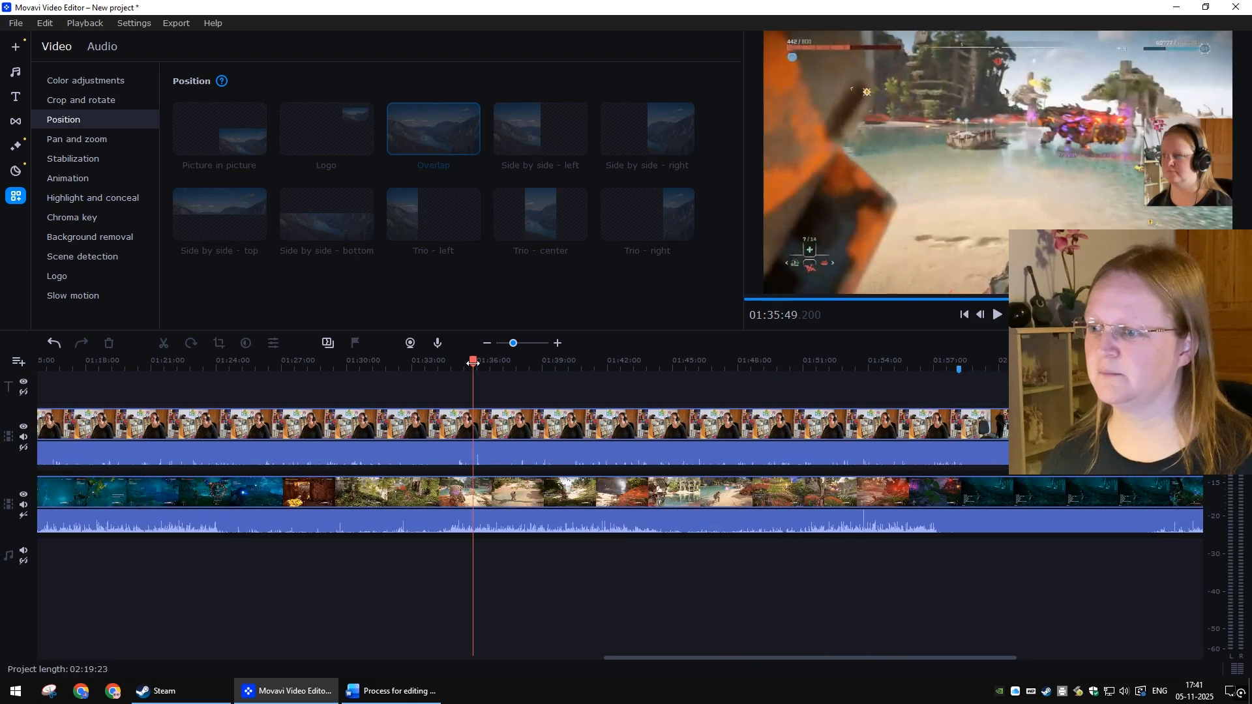
key("space")
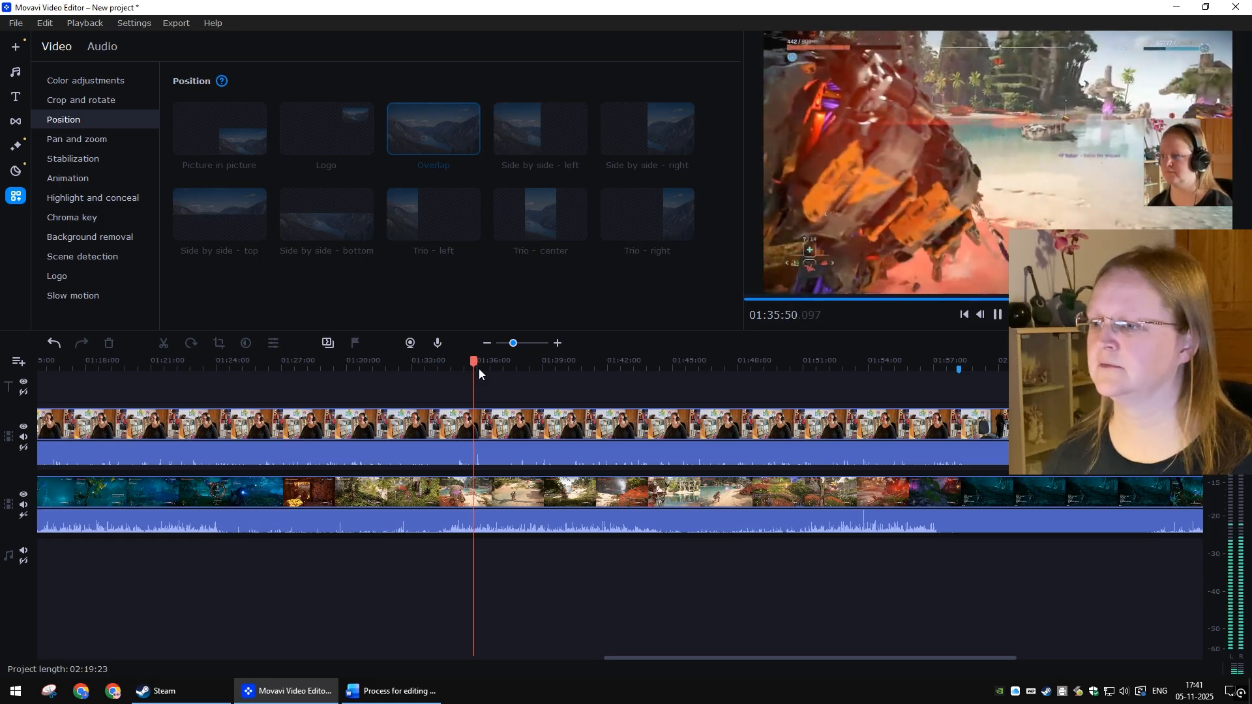
scroll(492, 427, "up", 3)
left_click(616, 369)
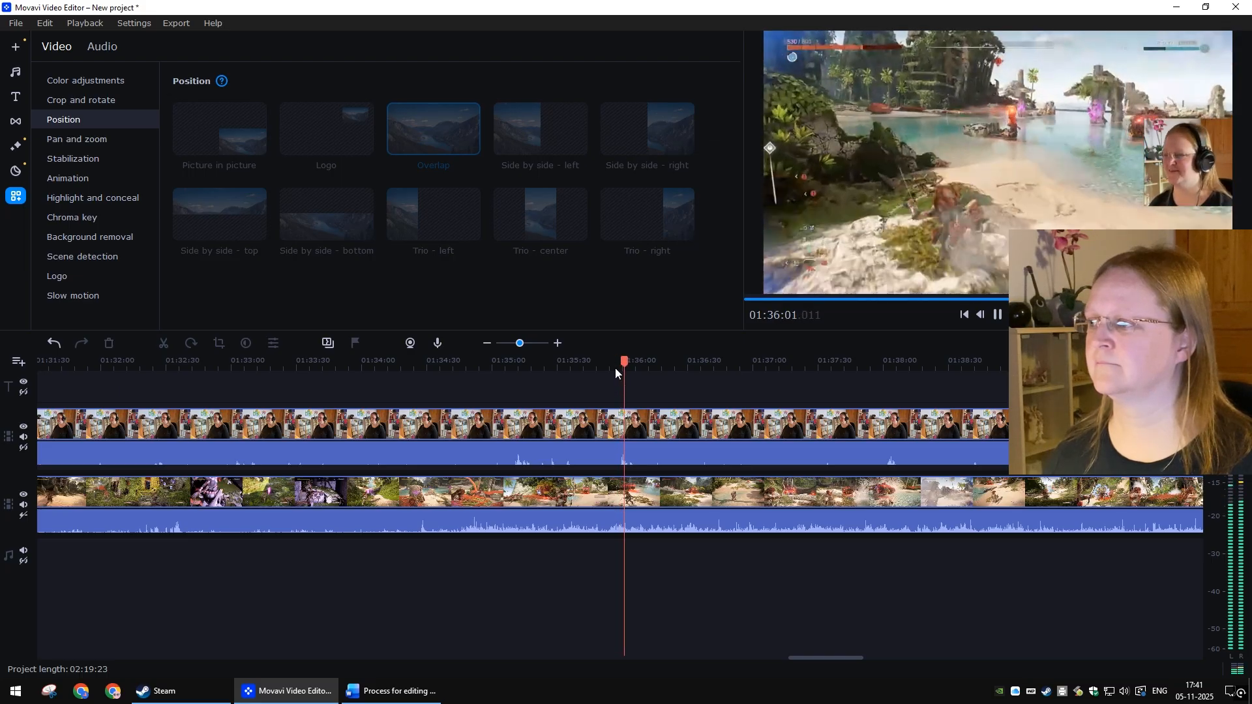
left_click(616, 368)
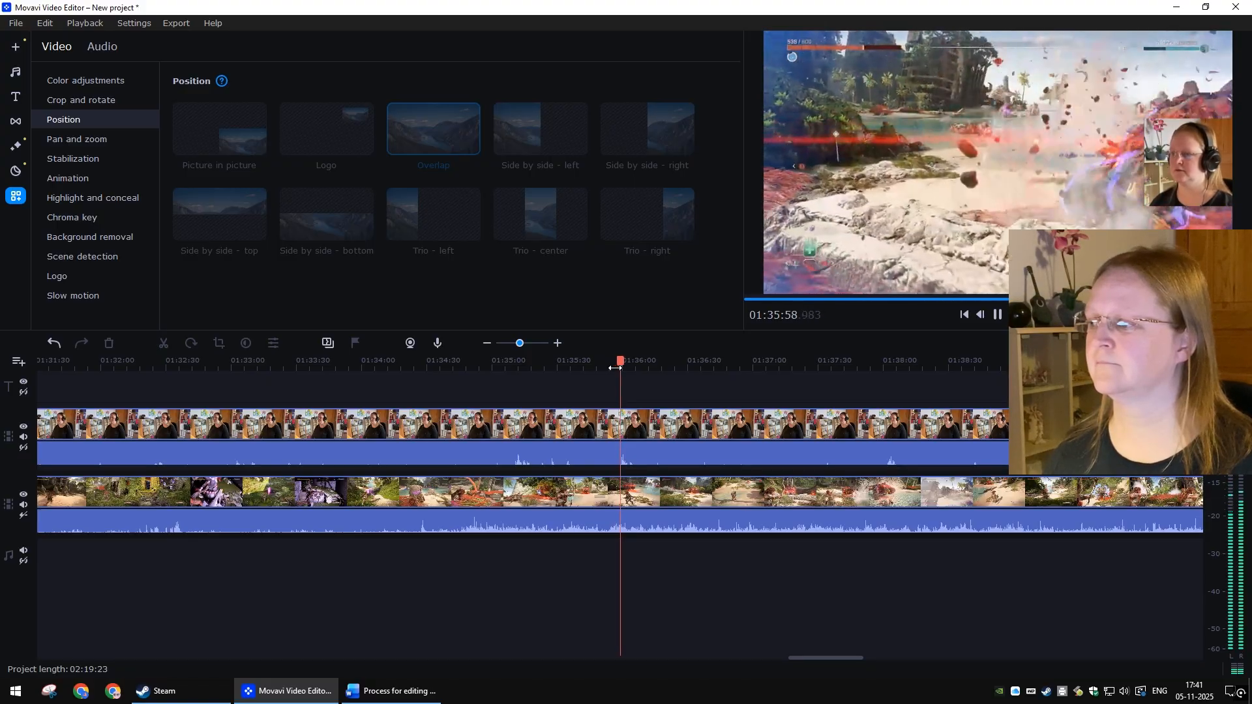
key("space")
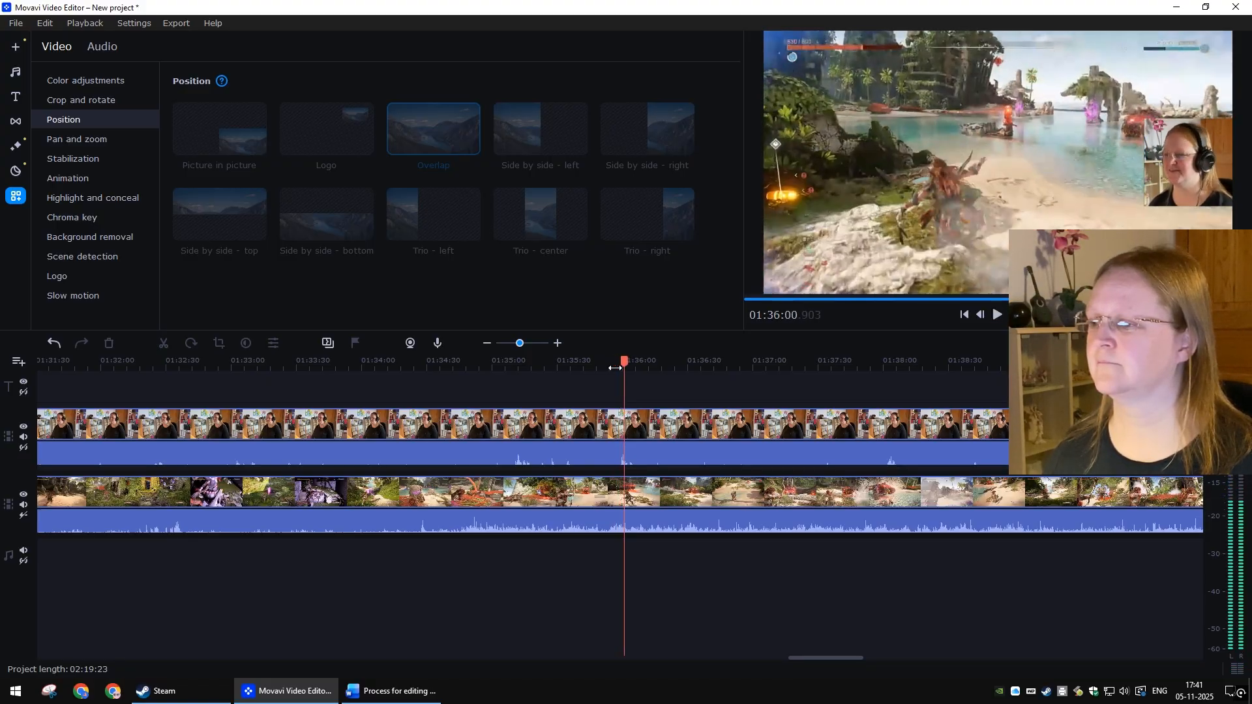
left_click(615, 368)
scroll(645, 496, "up", 3)
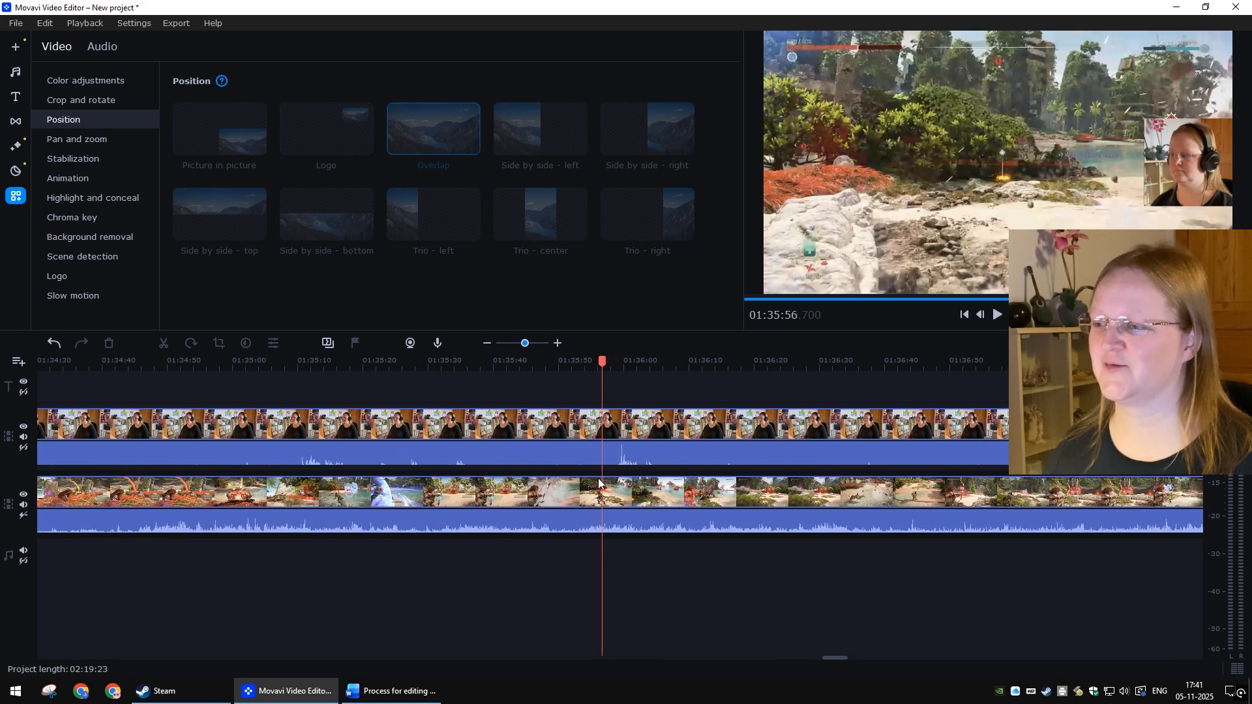
scroll(640, 480, "up", 2)
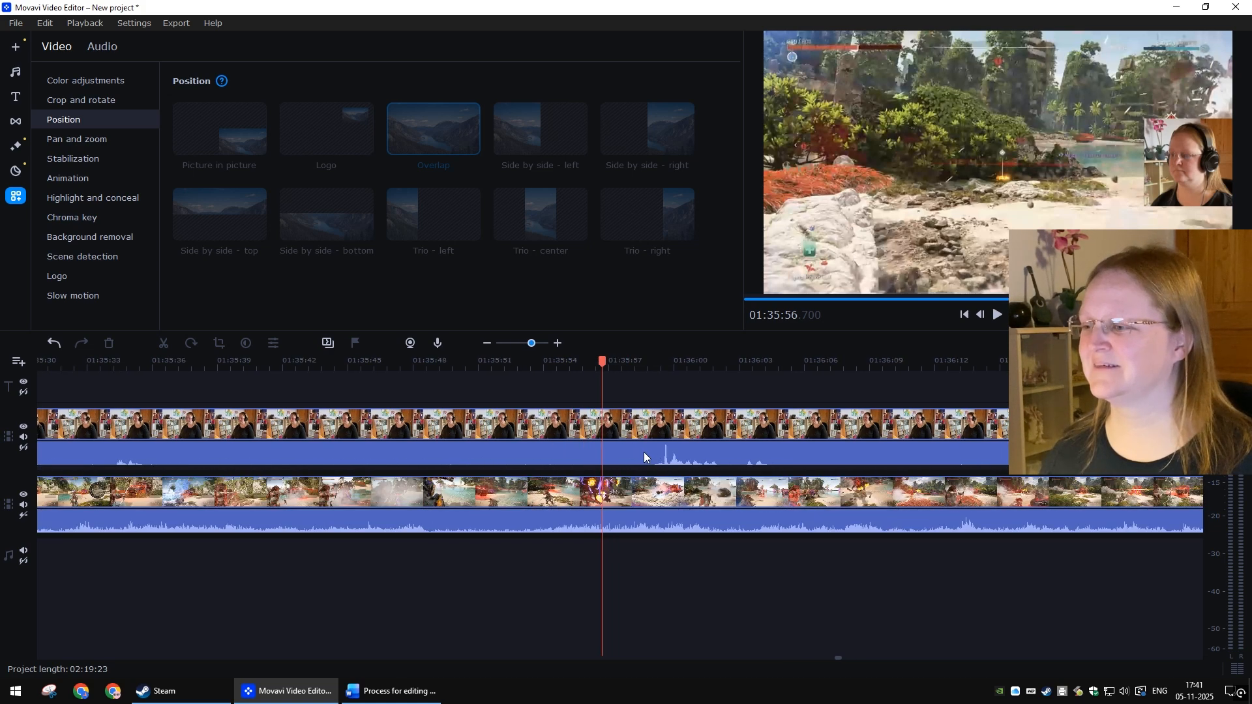
Step: Add two volume points on the webcam clip's audio just before the loud spike near 1:35:59
left_click(641, 457)
right_click(640, 457)
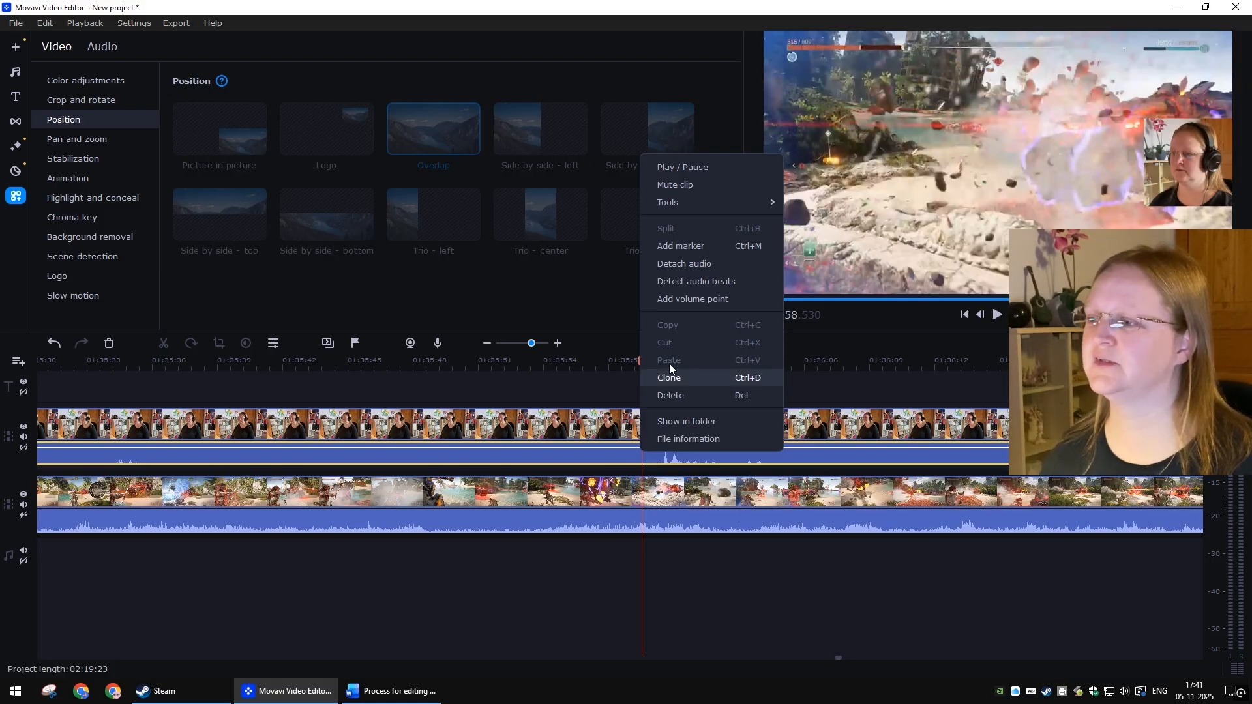
left_click(676, 299)
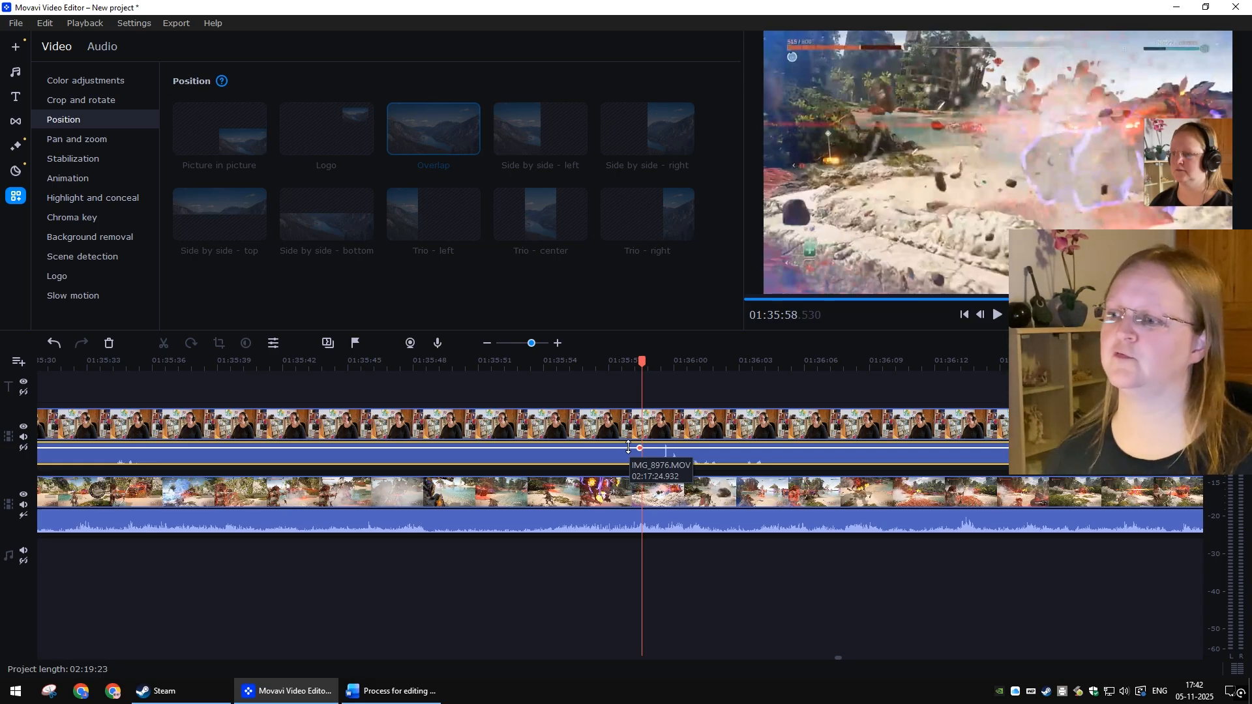
right_click(613, 449)
left_click(651, 463)
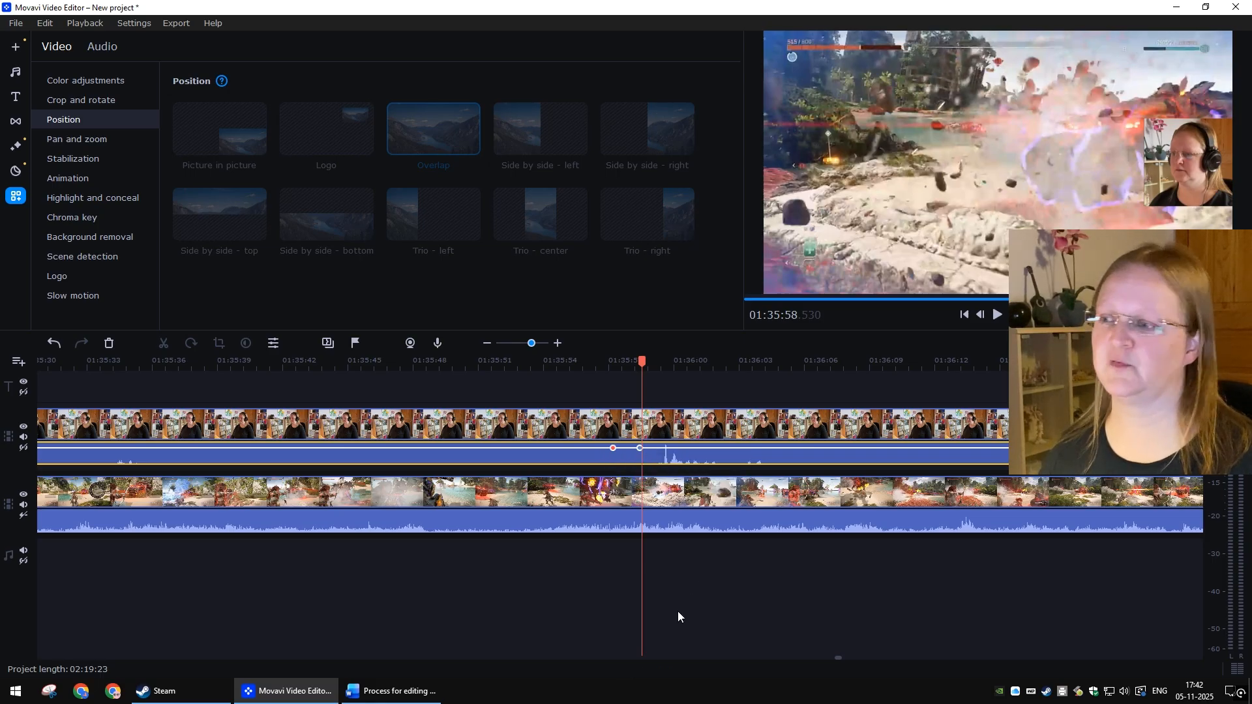
left_click(703, 642)
scroll(682, 463, "up", 2)
scroll(683, 463, "up", 2)
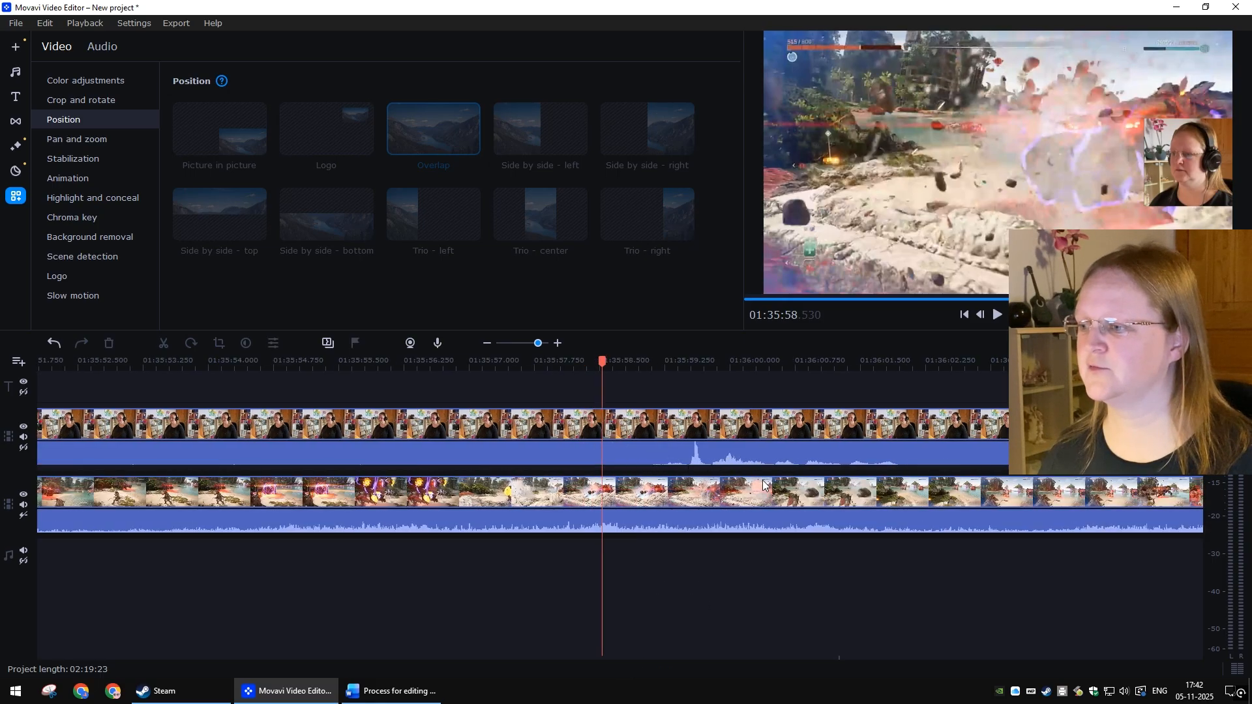
Step: Add another volume point on the webcam audio beside the spike in the zoomed-in timeline
right_click(766, 452)
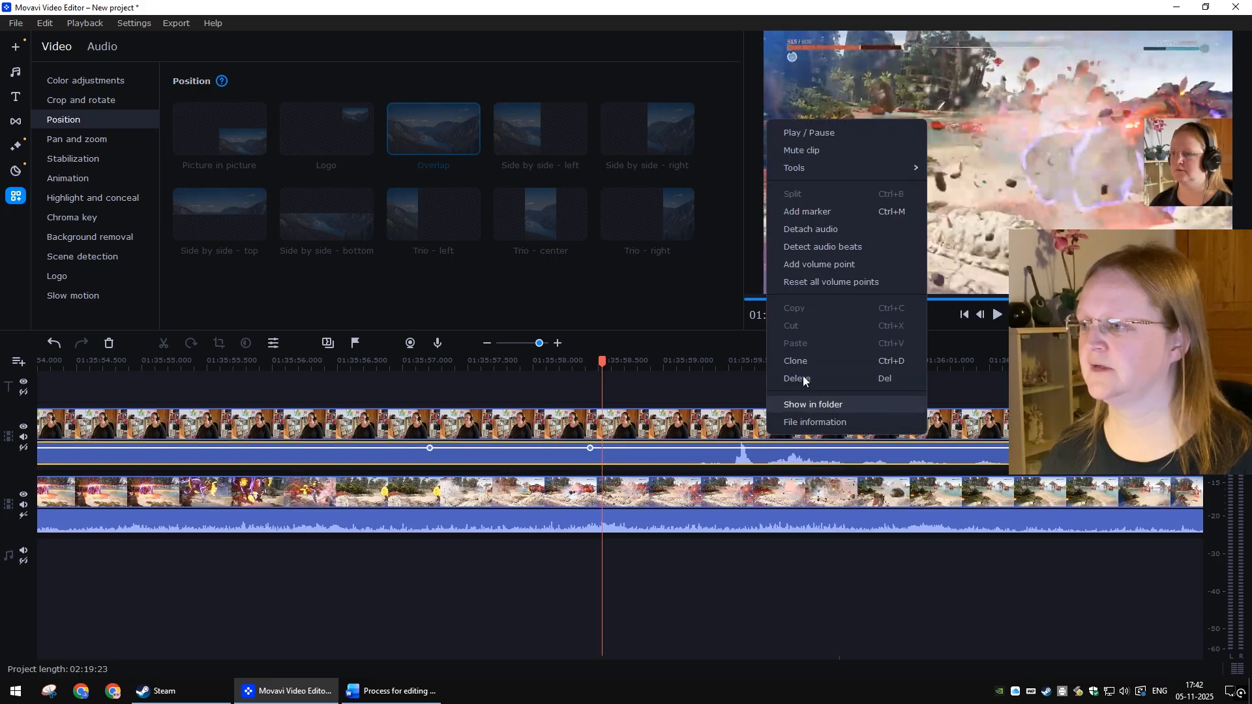
left_click(819, 266)
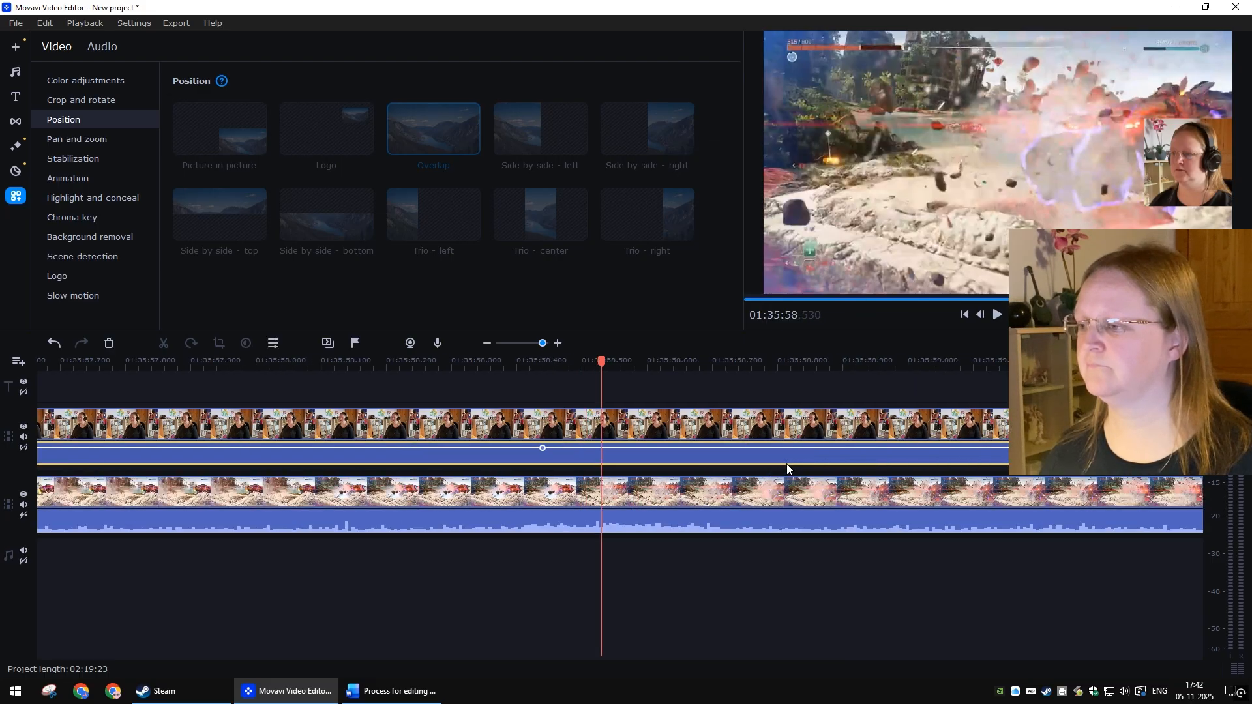
scroll(833, 612, "up", 3)
left_click(807, 610)
scroll(835, 580, "right", 2)
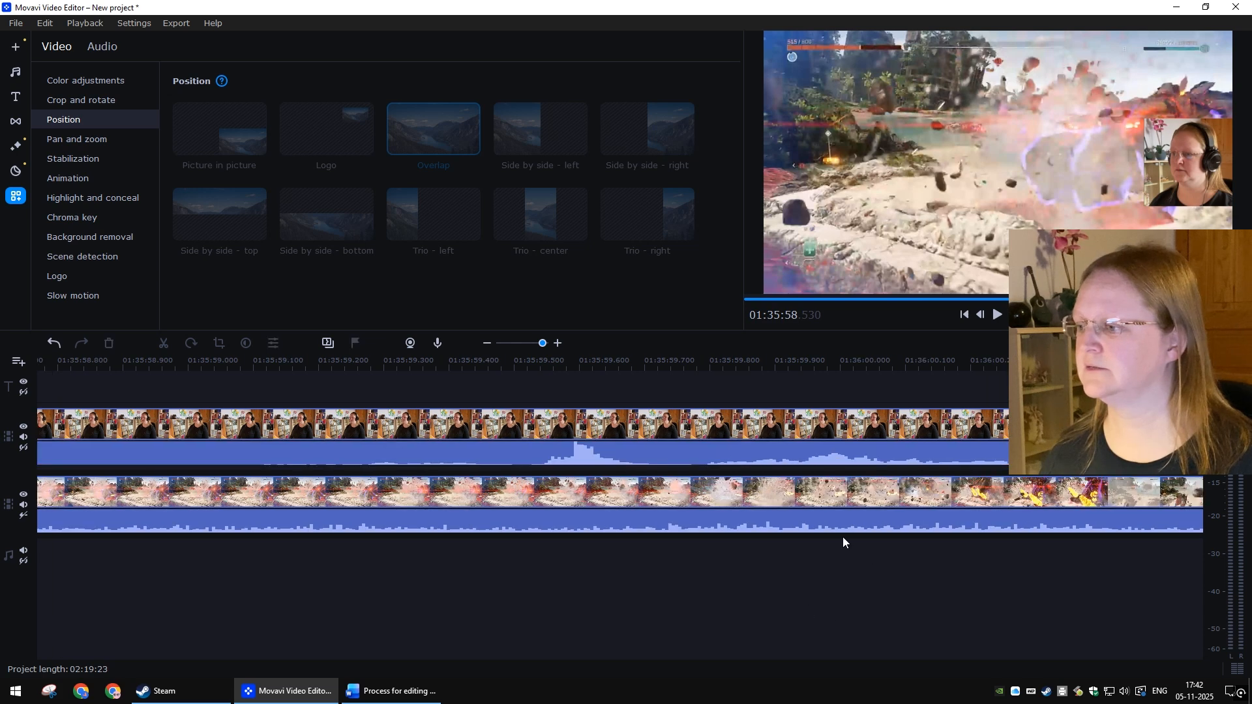
Step: Add a volume point at the spike and lower the webcam audio there to 75%
left_click(667, 452)
right_click(666, 453)
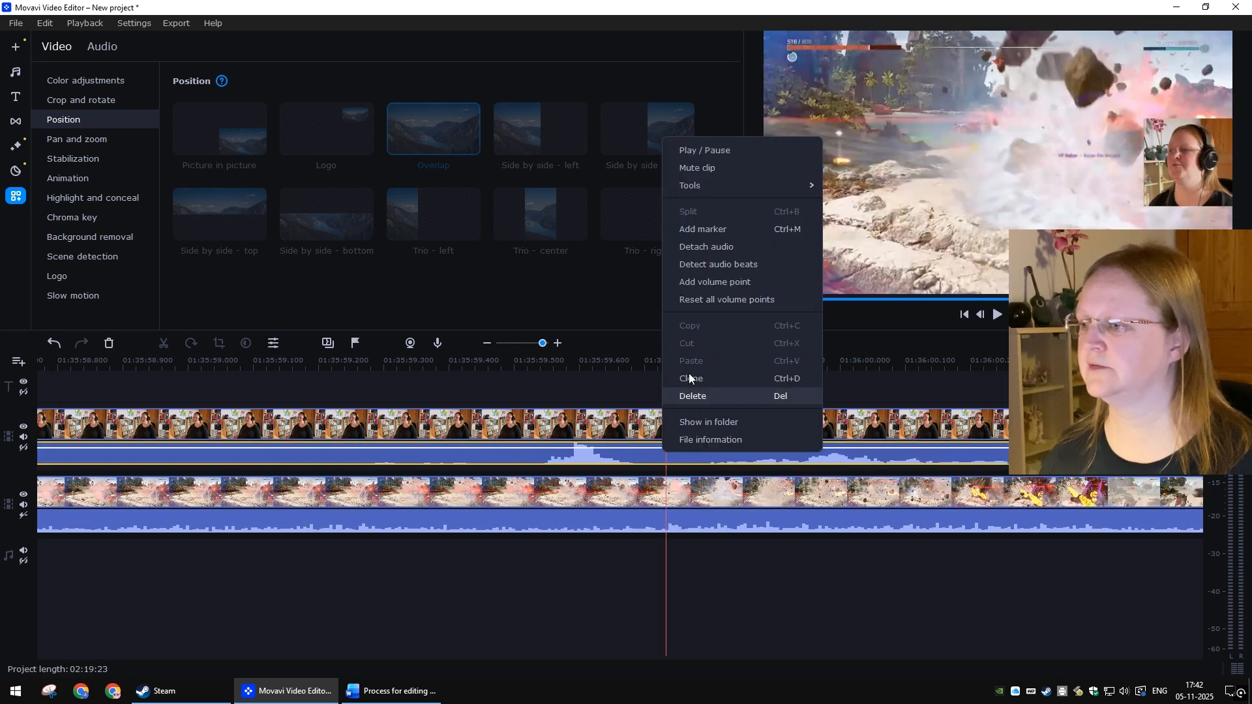
left_click(699, 281)
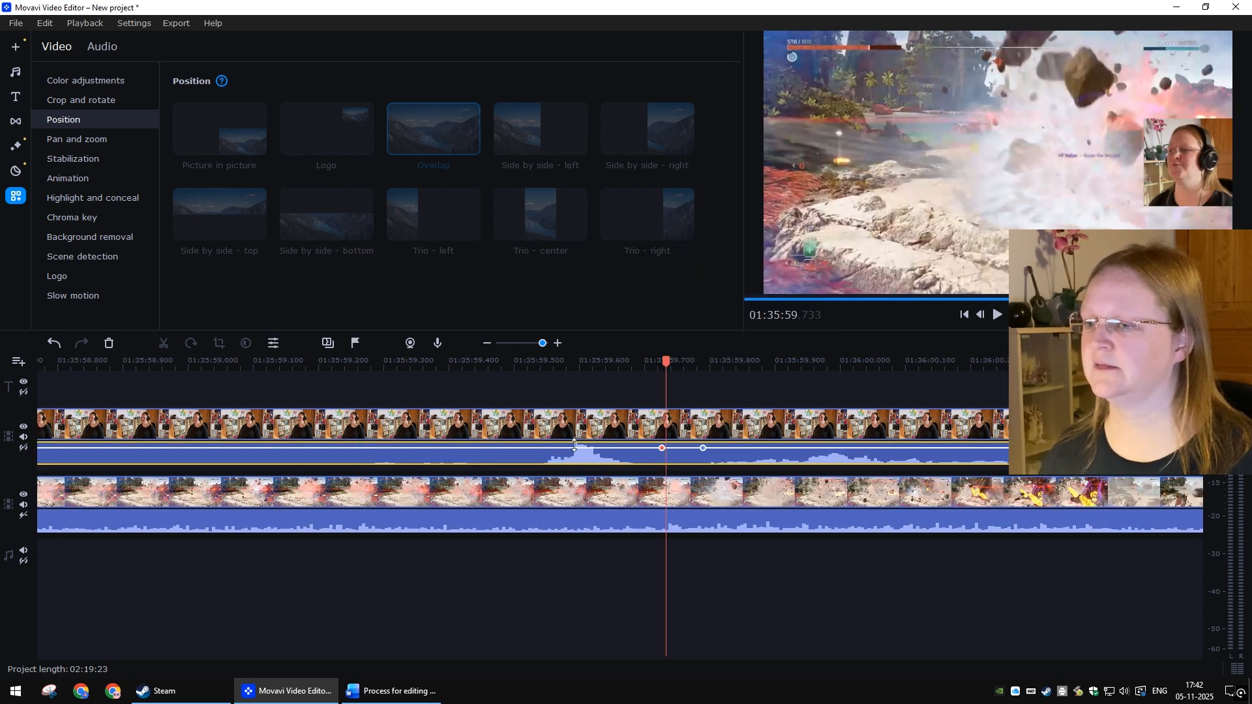
mouse_move(574, 449)
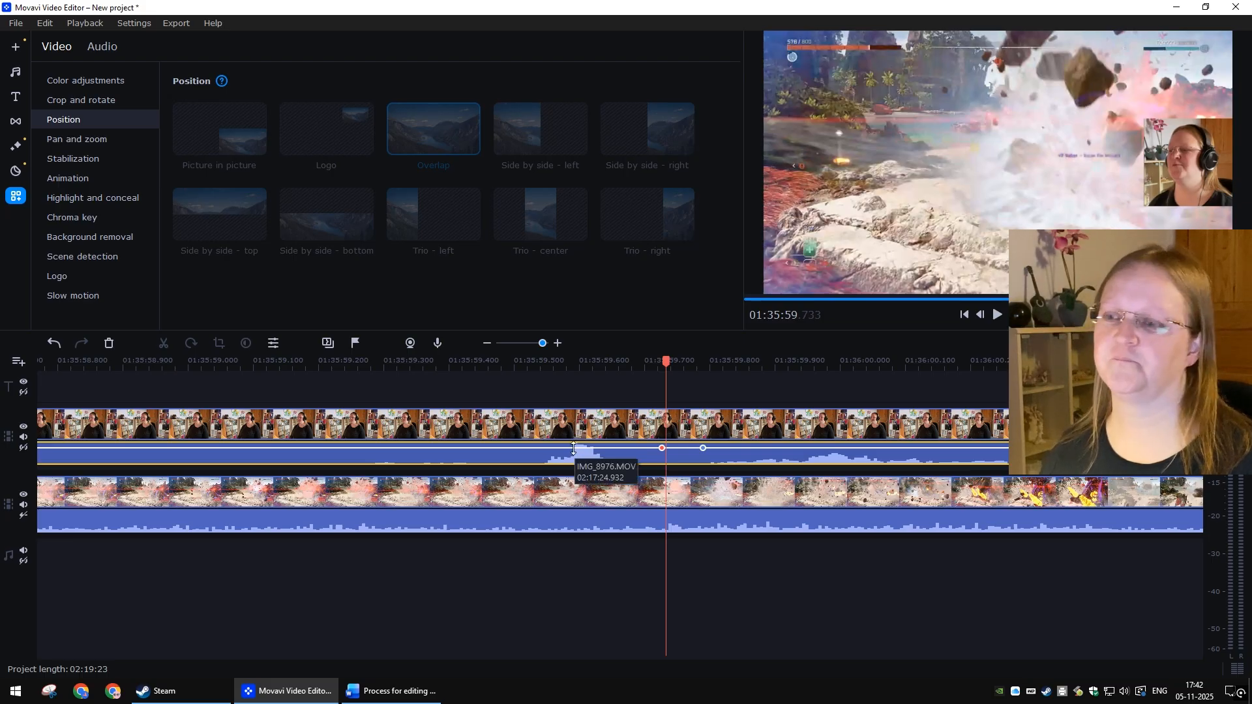
left_click_drag(574, 448, 574, 453)
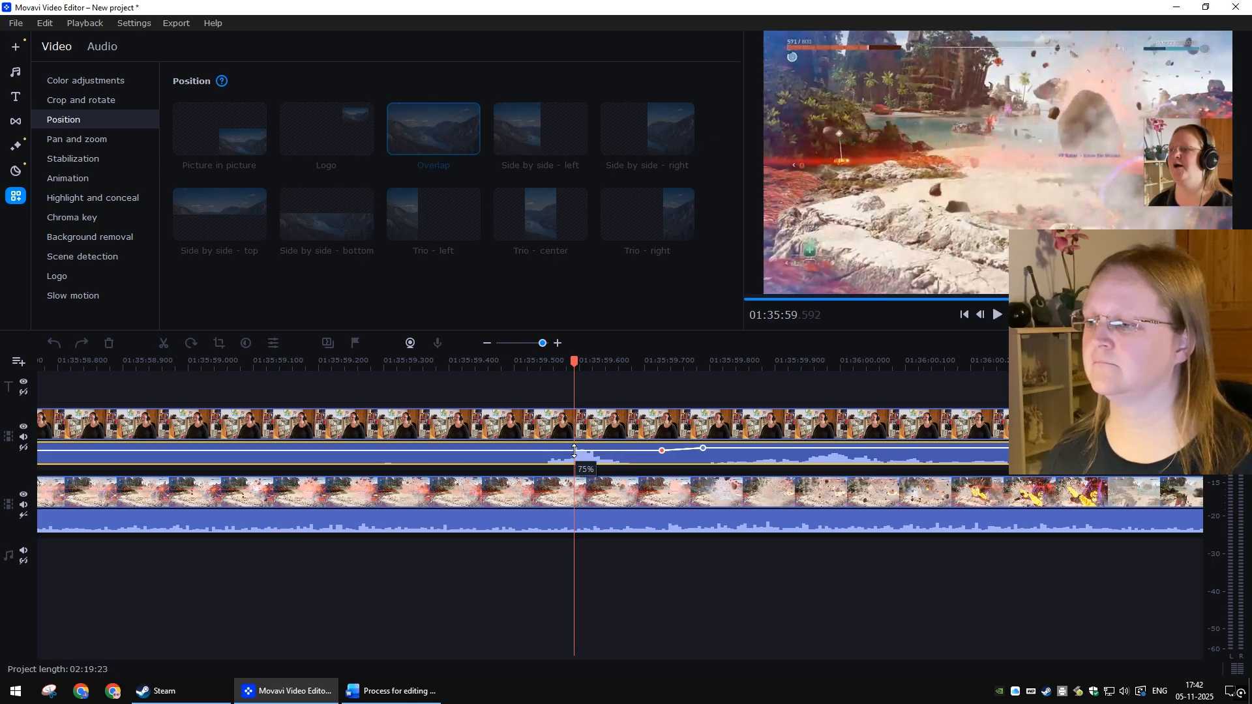
left_click(667, 566)
scroll(667, 566, "down", 3)
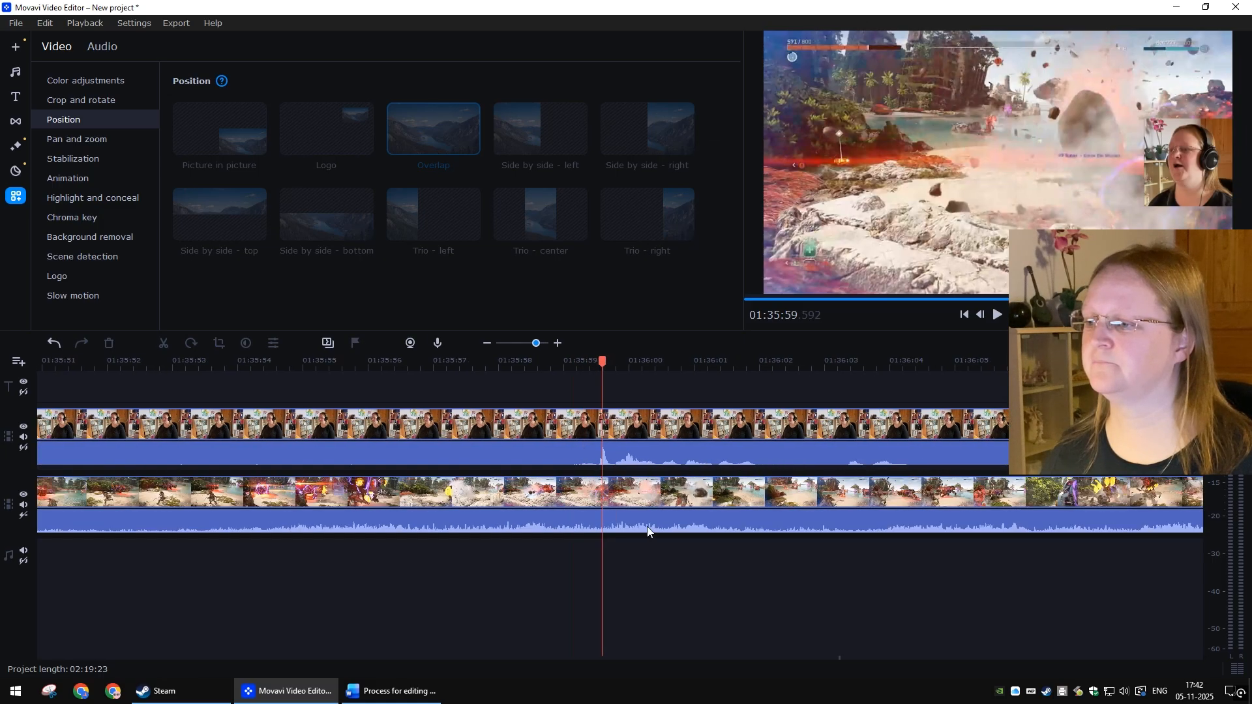
Step: Play back the section around the spike to check the lowered webcam volume
left_click(583, 366)
key("space")
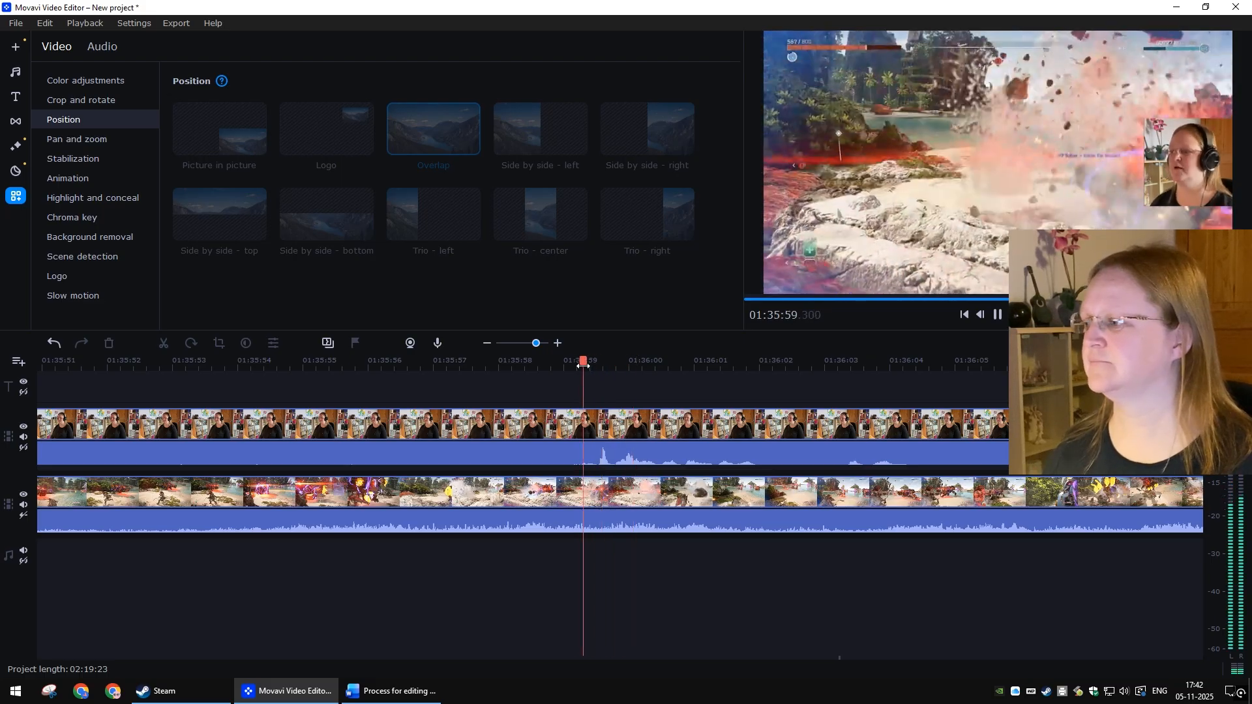
left_click(583, 366)
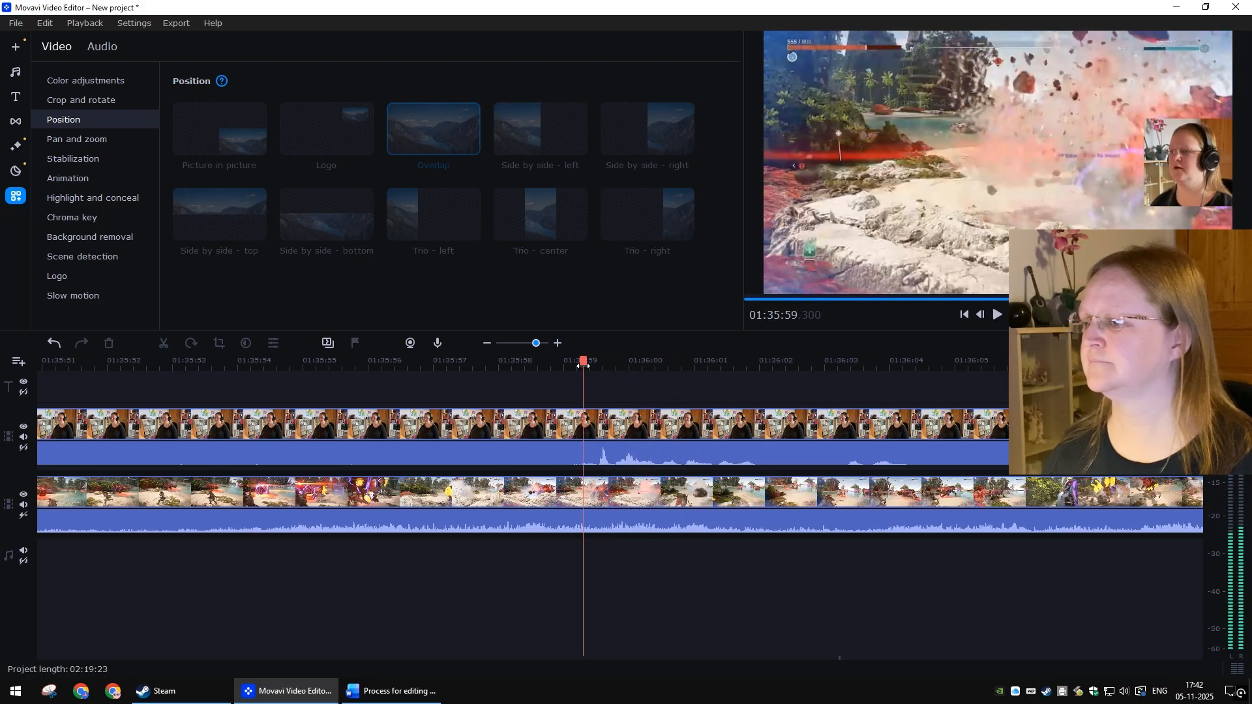
left_click(607, 450)
scroll(617, 475, "up", 1)
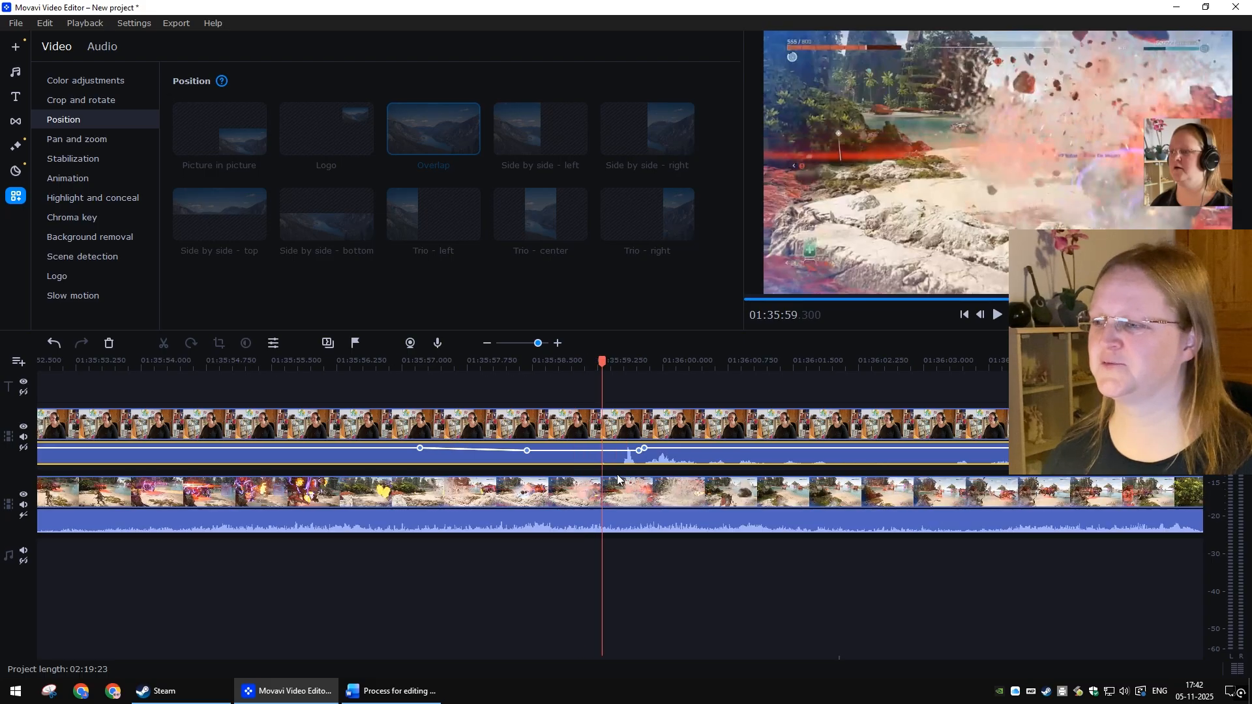
mouse_move(613, 452)
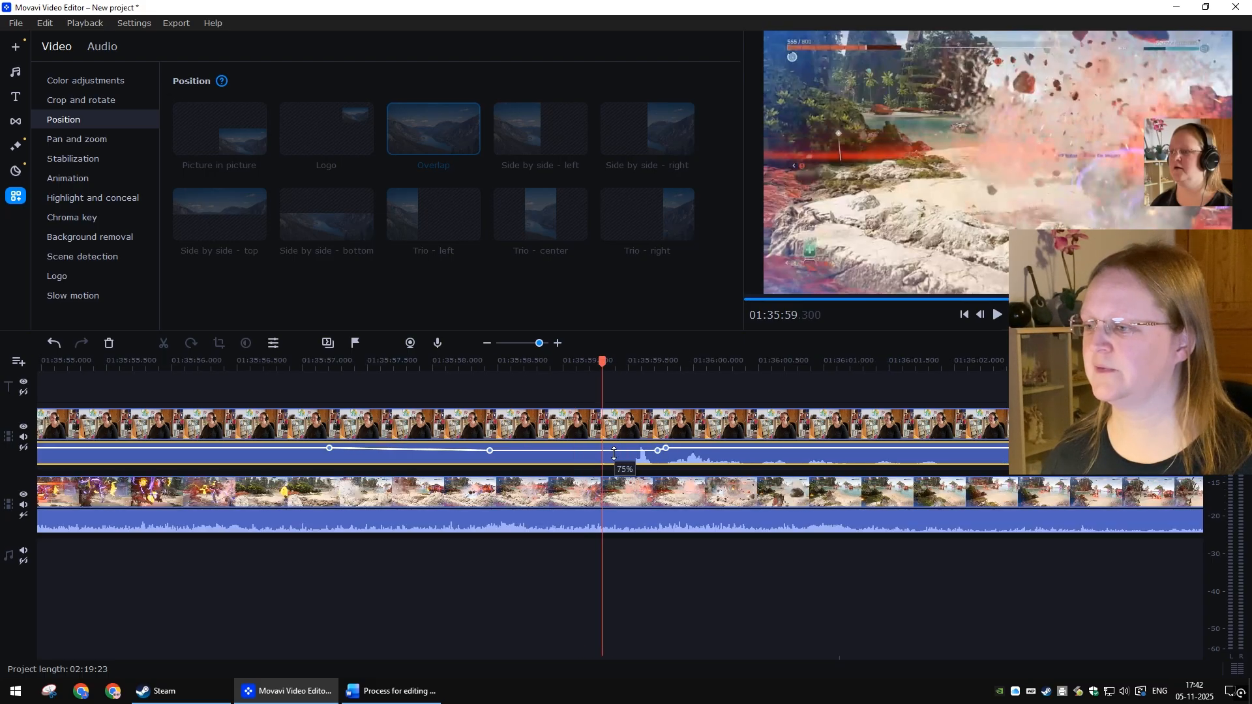
left_click(614, 452)
left_click(666, 584)
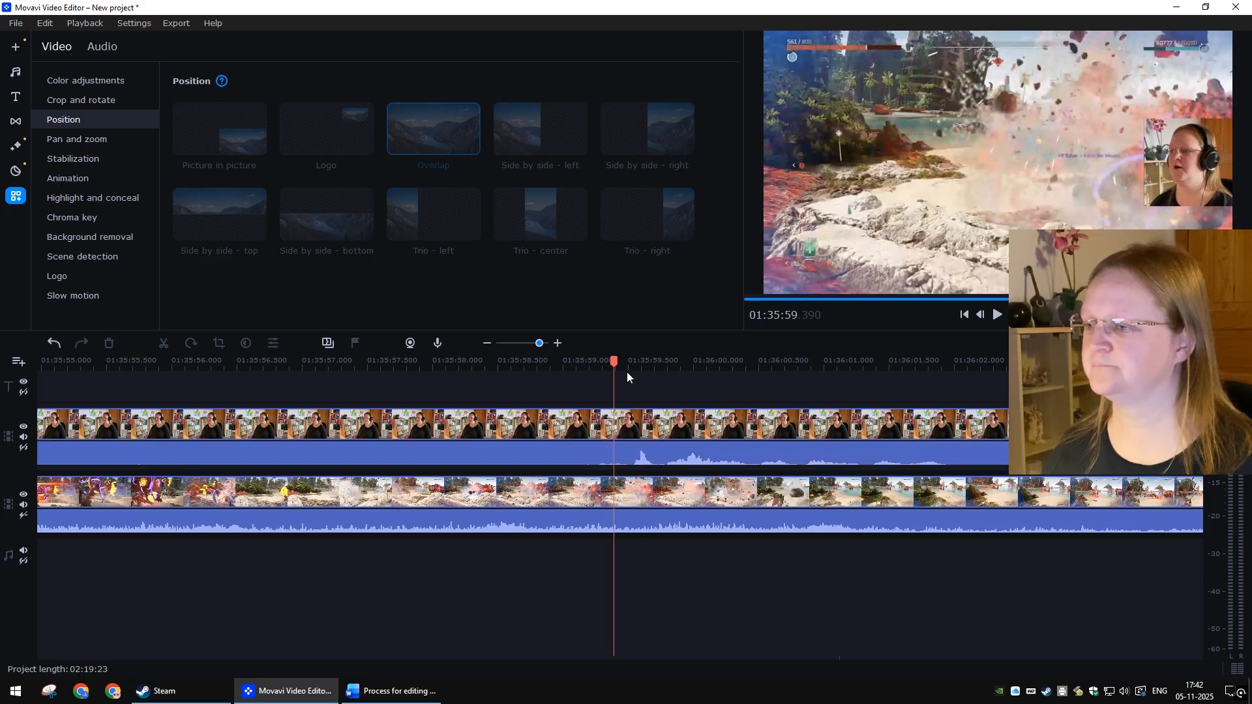
scroll(557, 436, "down", 1)
key("space")
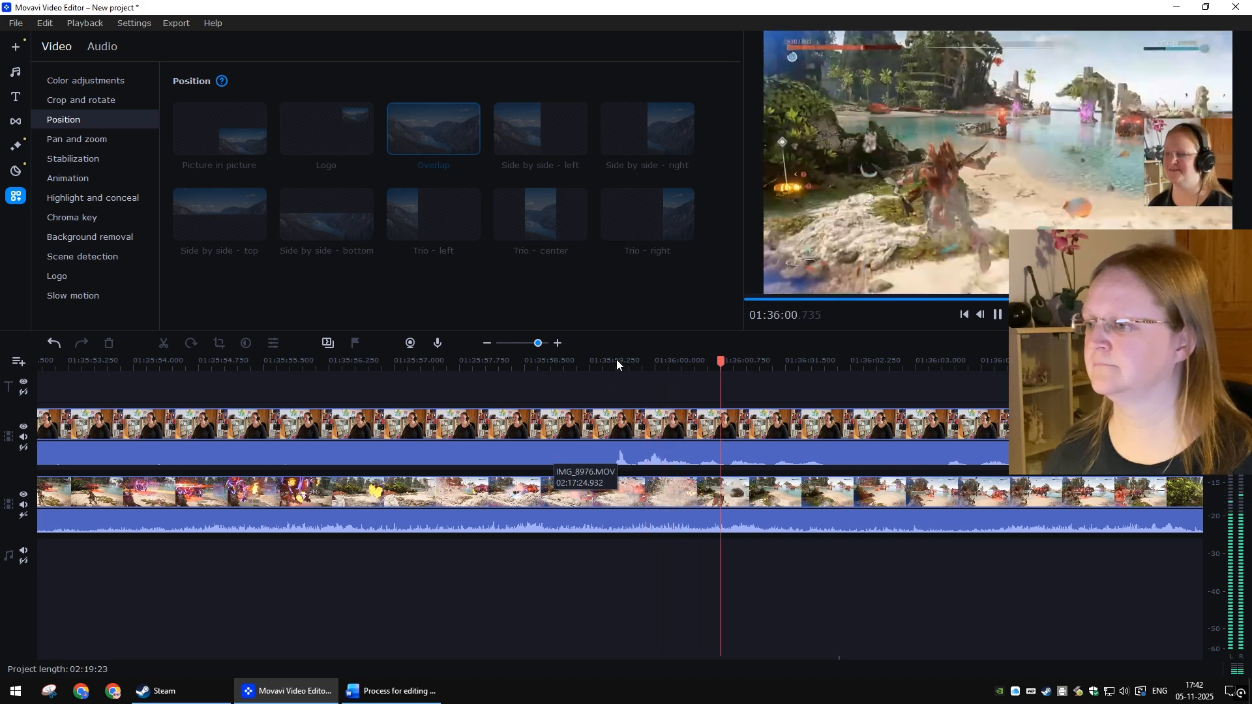
left_click(606, 363)
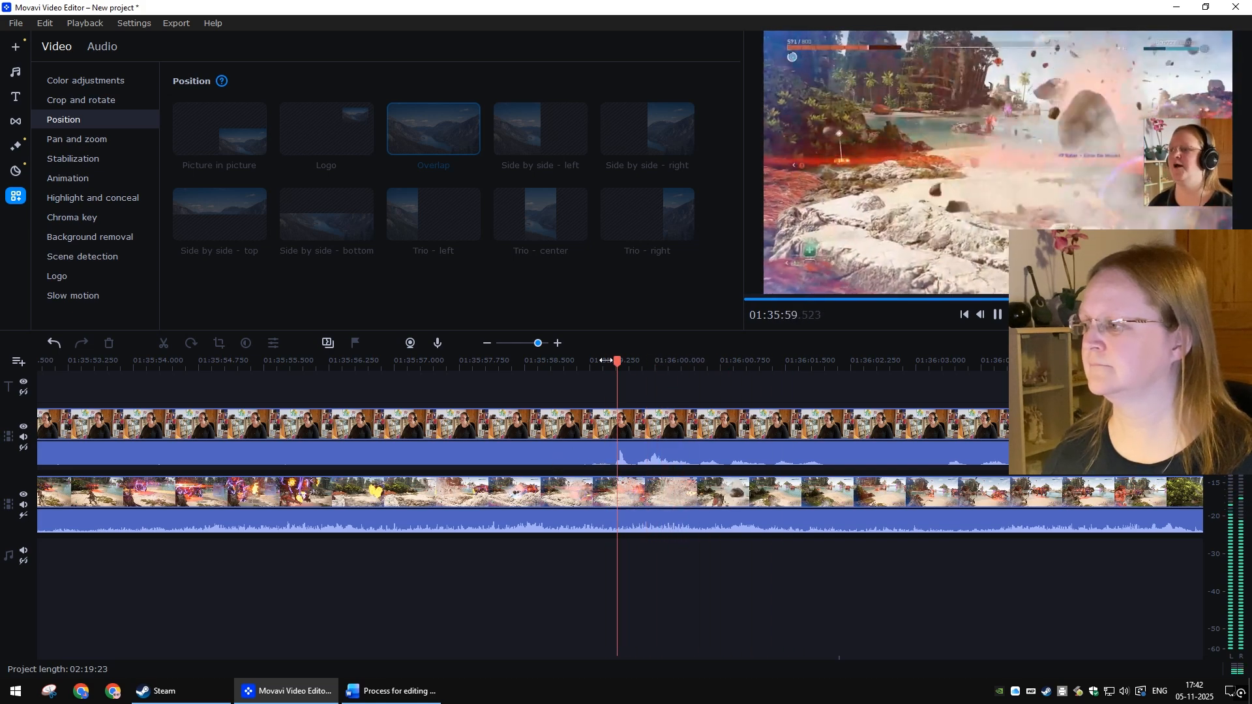
left_click(586, 362)
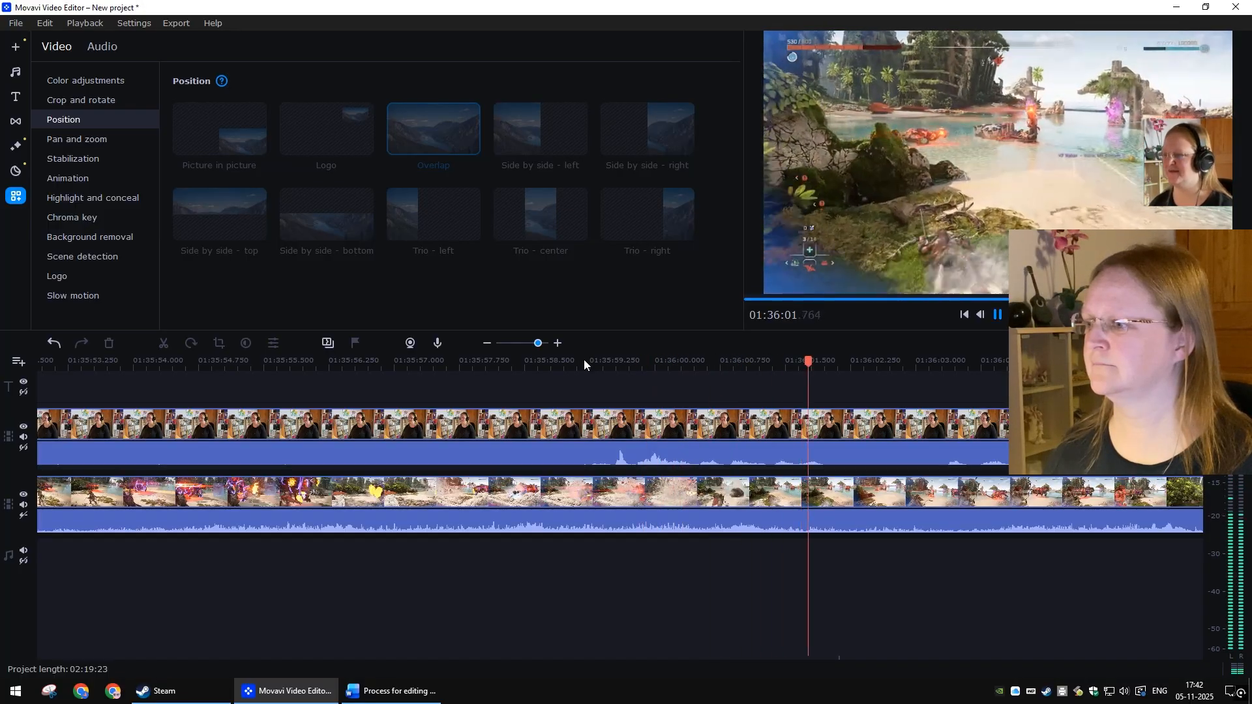
key("space")
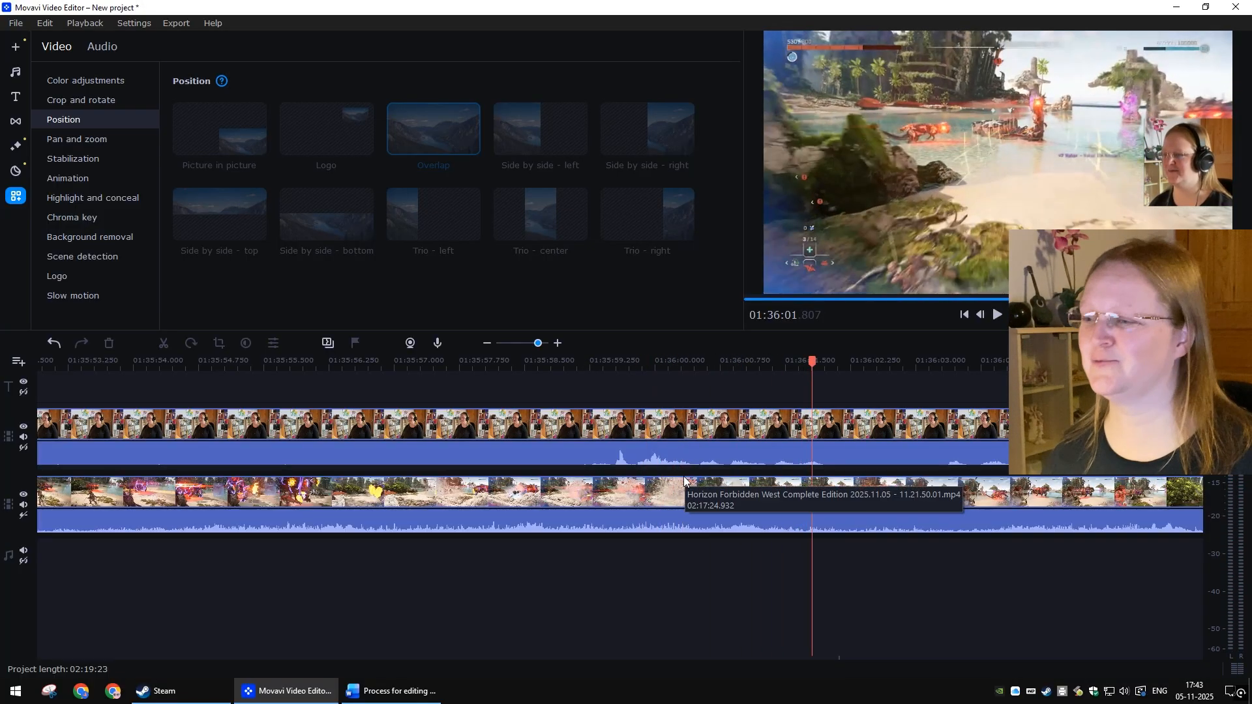
Step: Lower the volume point at the spike to 62% and play the section back
left_click(609, 461)
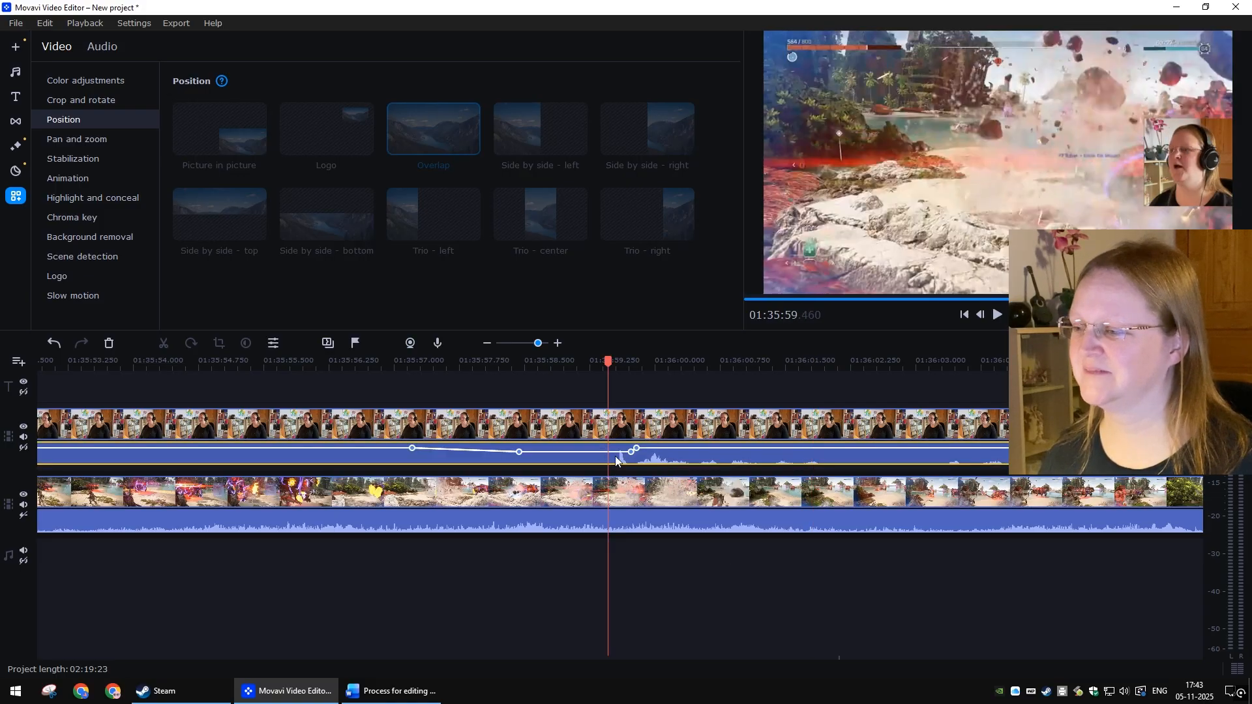
scroll(615, 455, "up", 2)
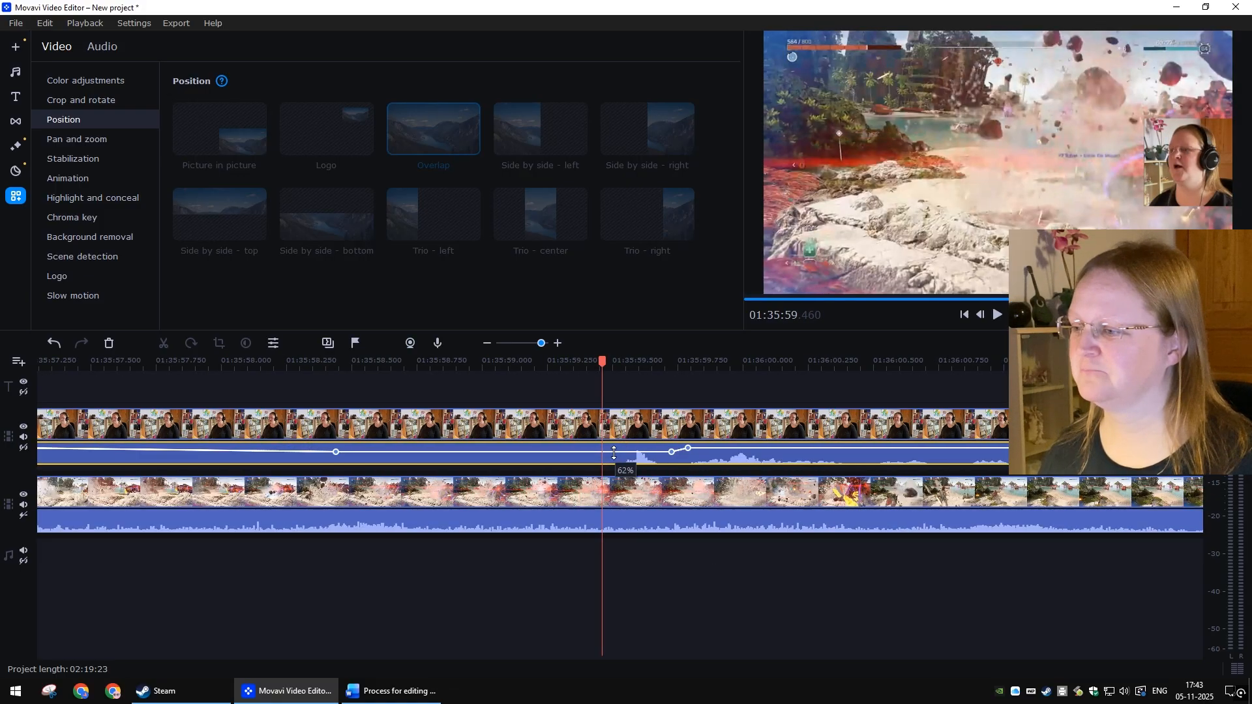
left_click_drag(614, 453, 613, 455)
left_click(713, 595)
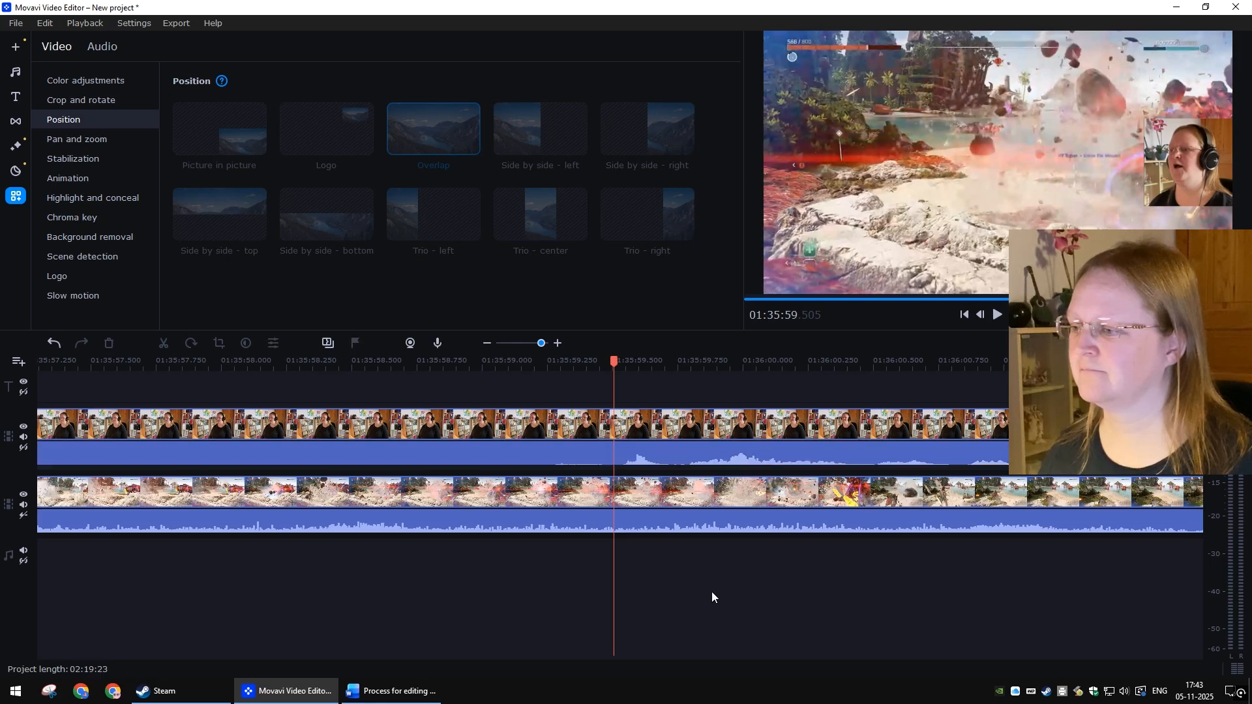
scroll(622, 414, "down", 2)
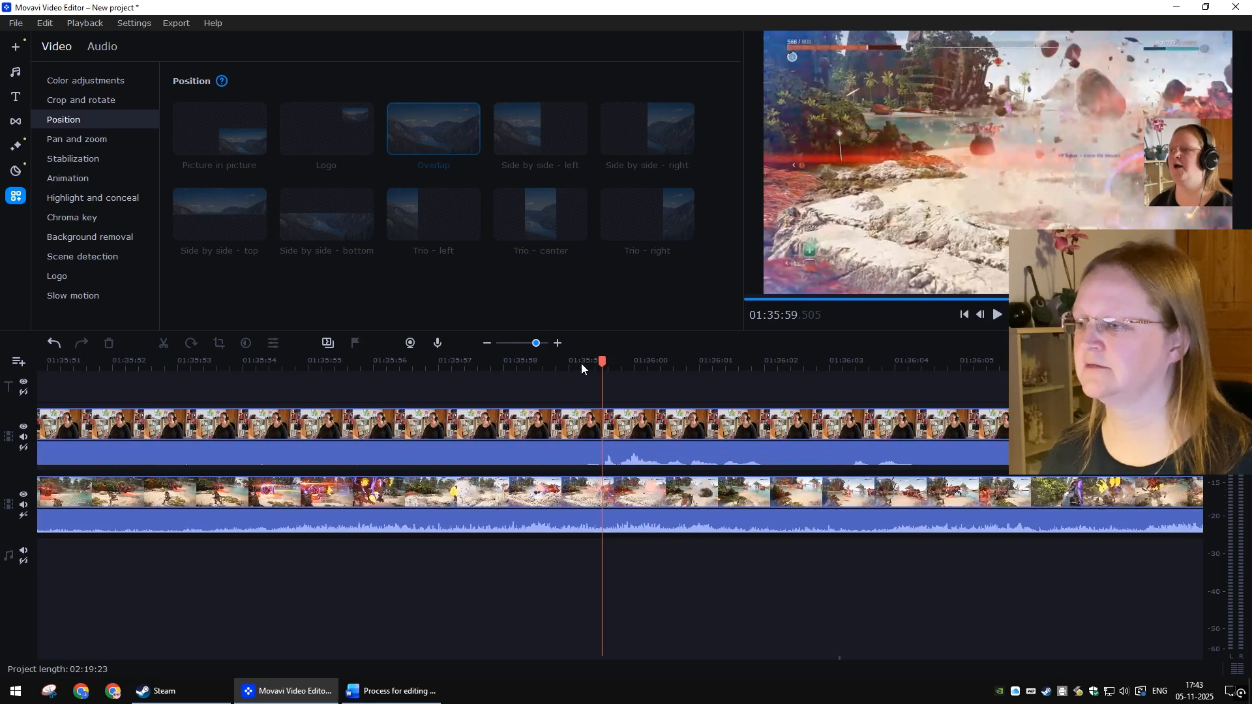
key("space")
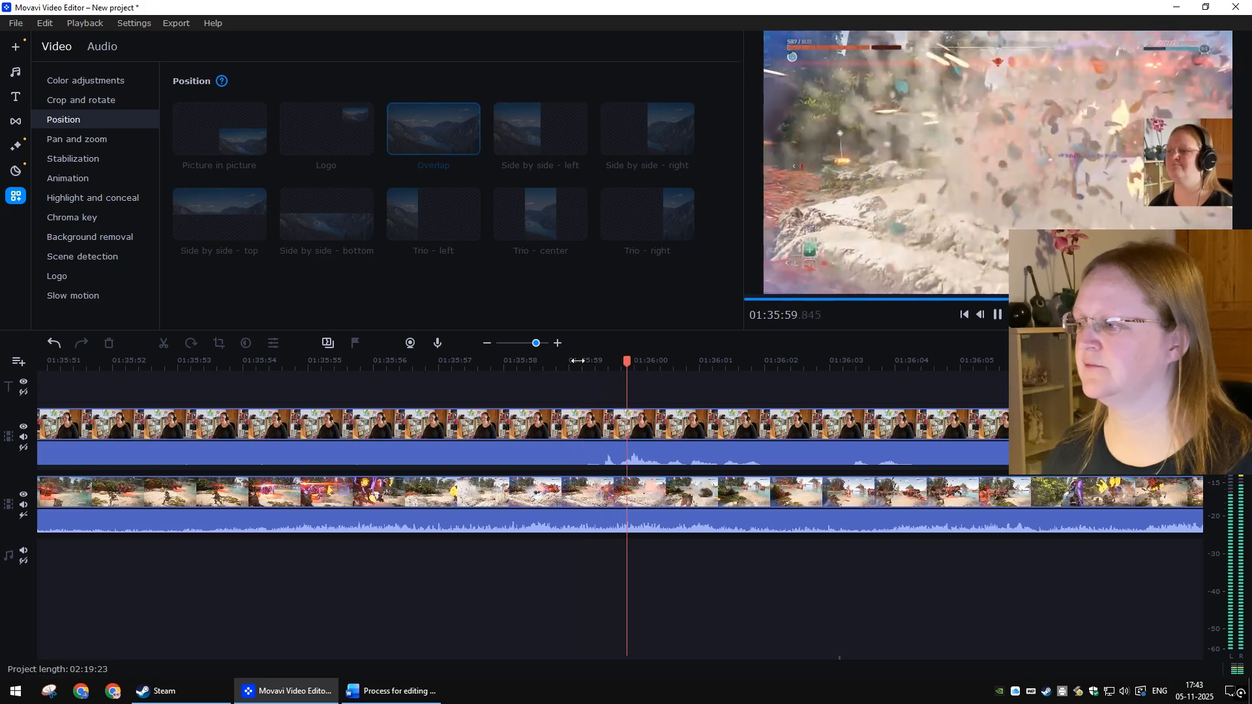
left_click(578, 361)
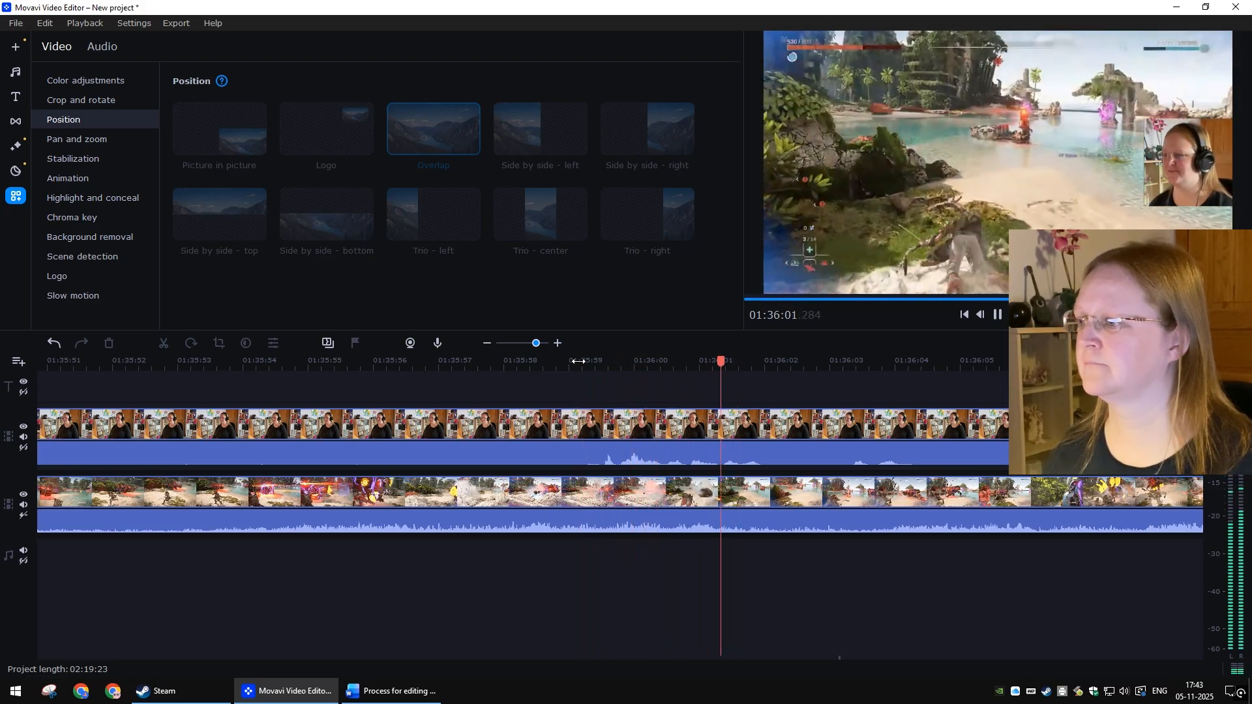
Step: Browse back through the timeline to another webcam audio spike near 01:19:00 and play that section
key("space")
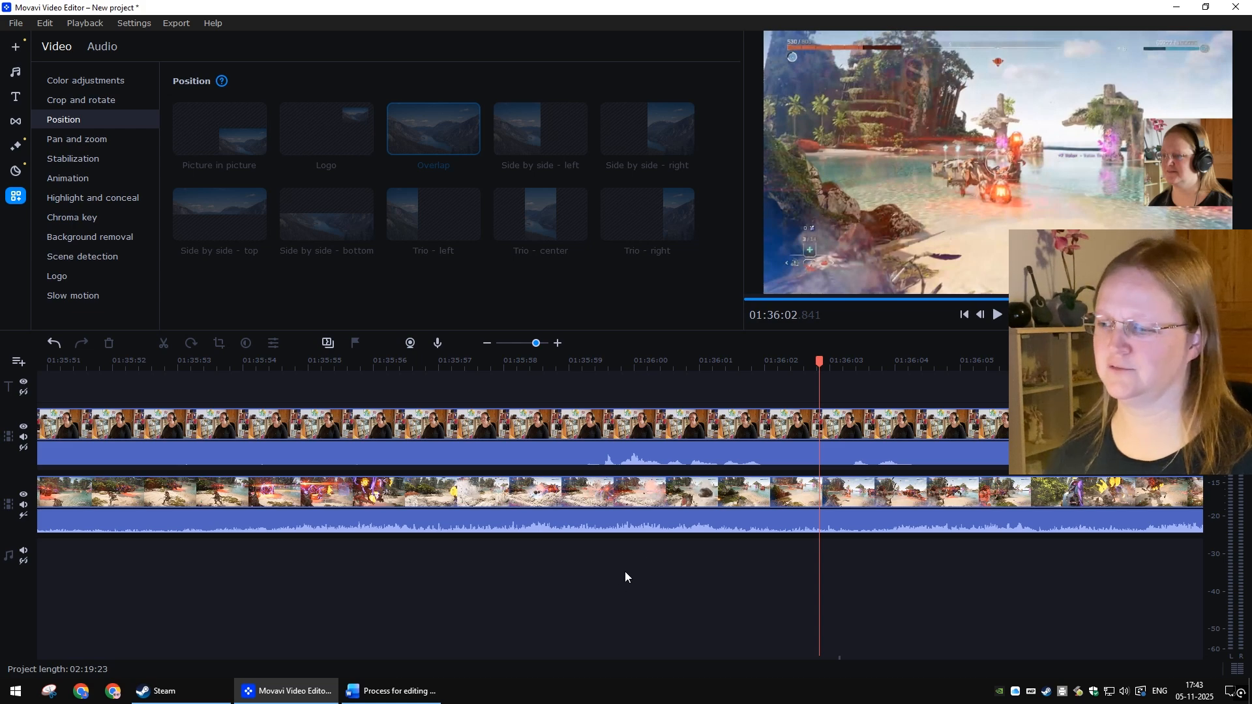
scroll(625, 571, "down", 2)
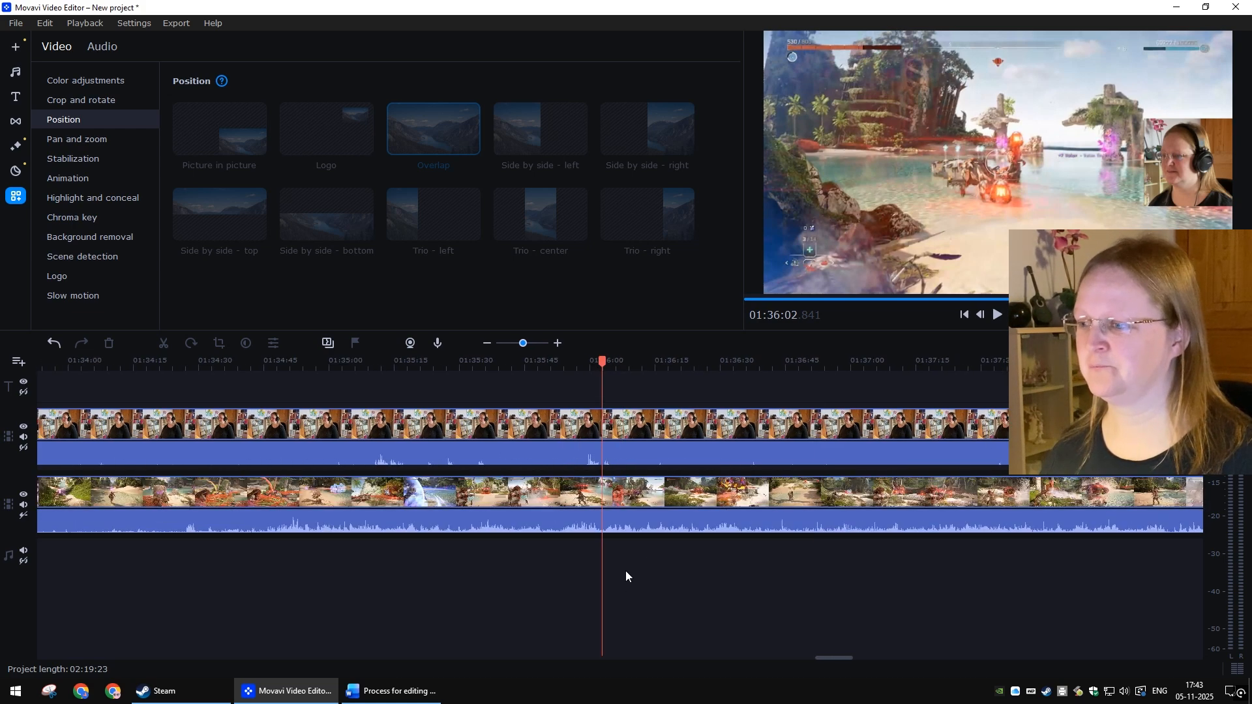
scroll(625, 570, "down", 3)
scroll(625, 570, "up", 5)
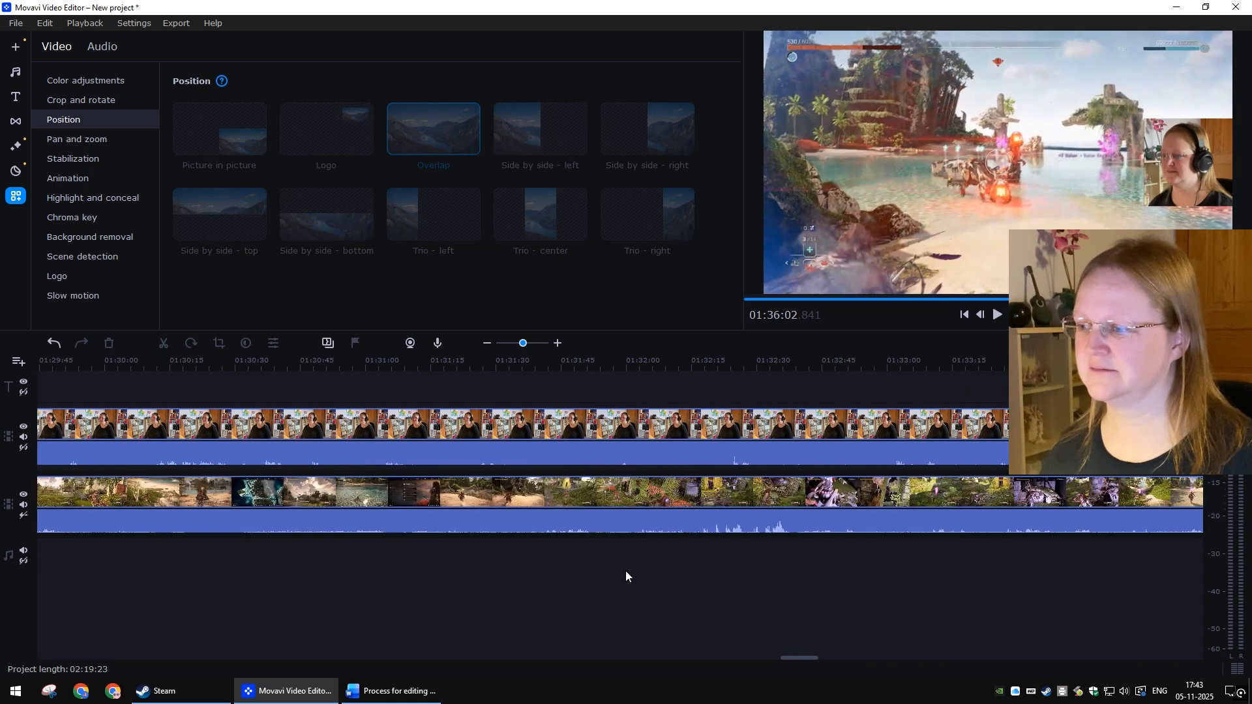
scroll(625, 571, "up", 4)
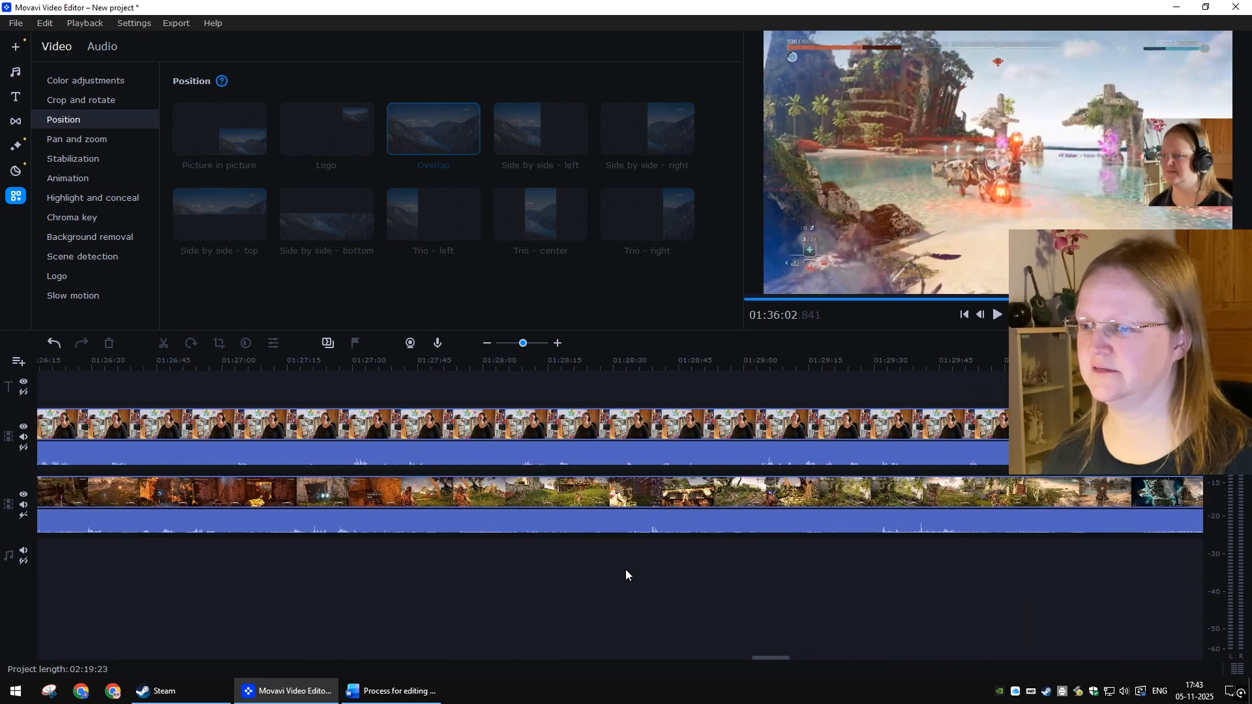
scroll(625, 569, "up", 6)
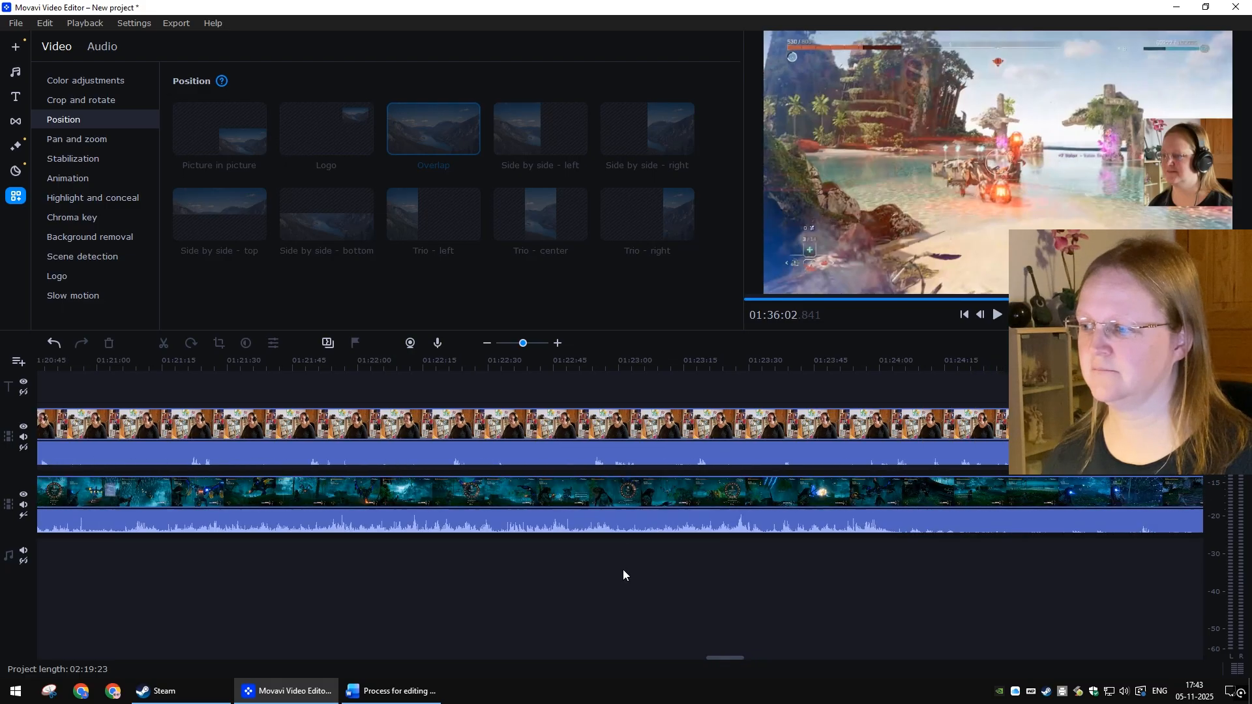
scroll(573, 571, "up", 2)
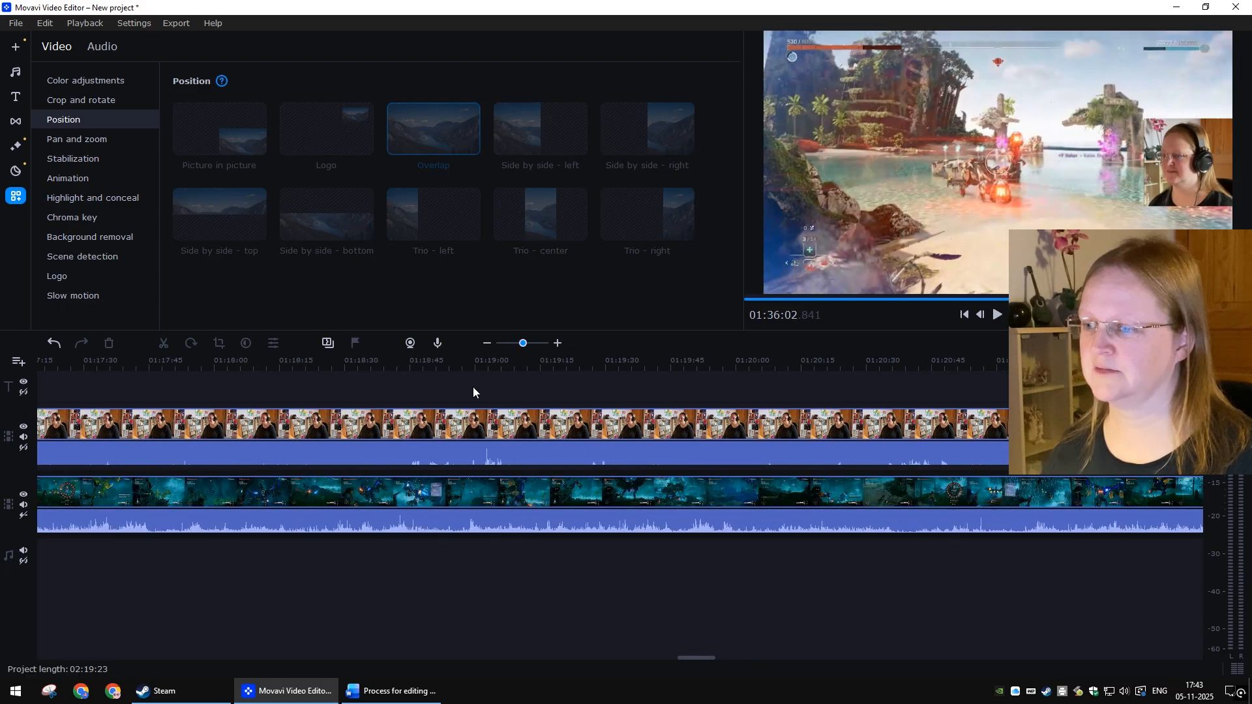
left_click(480, 360)
key("space")
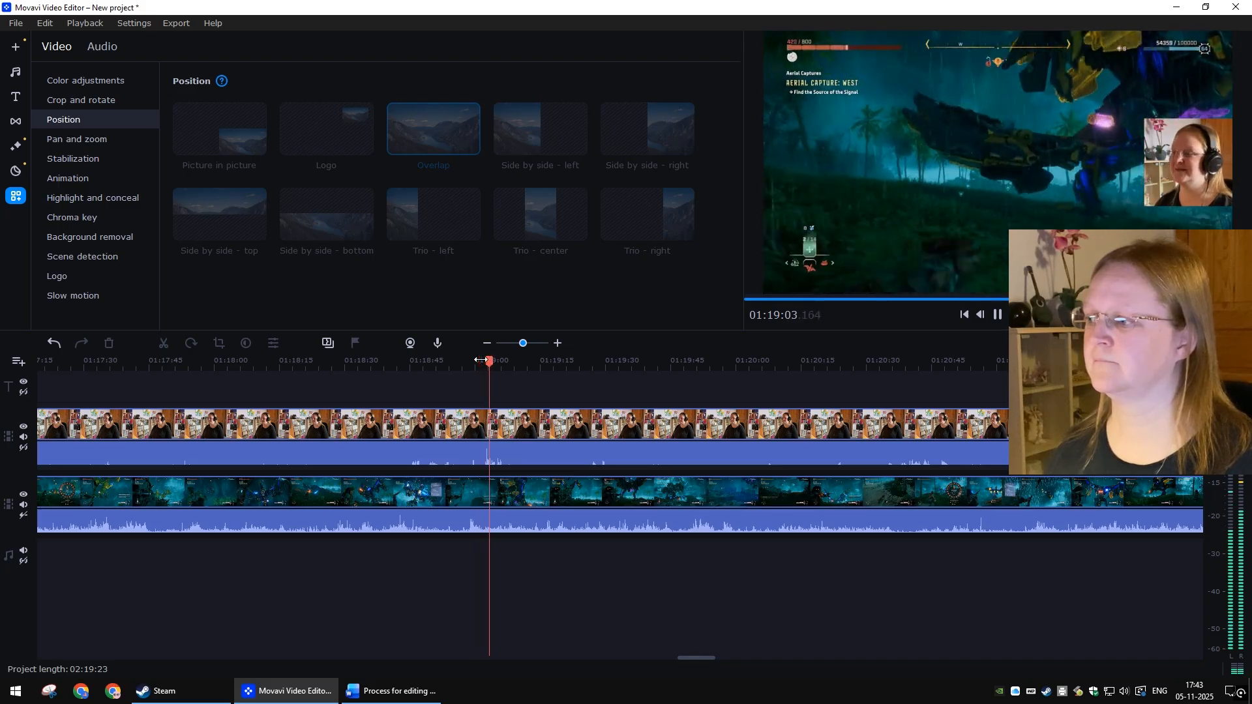
left_click(480, 360)
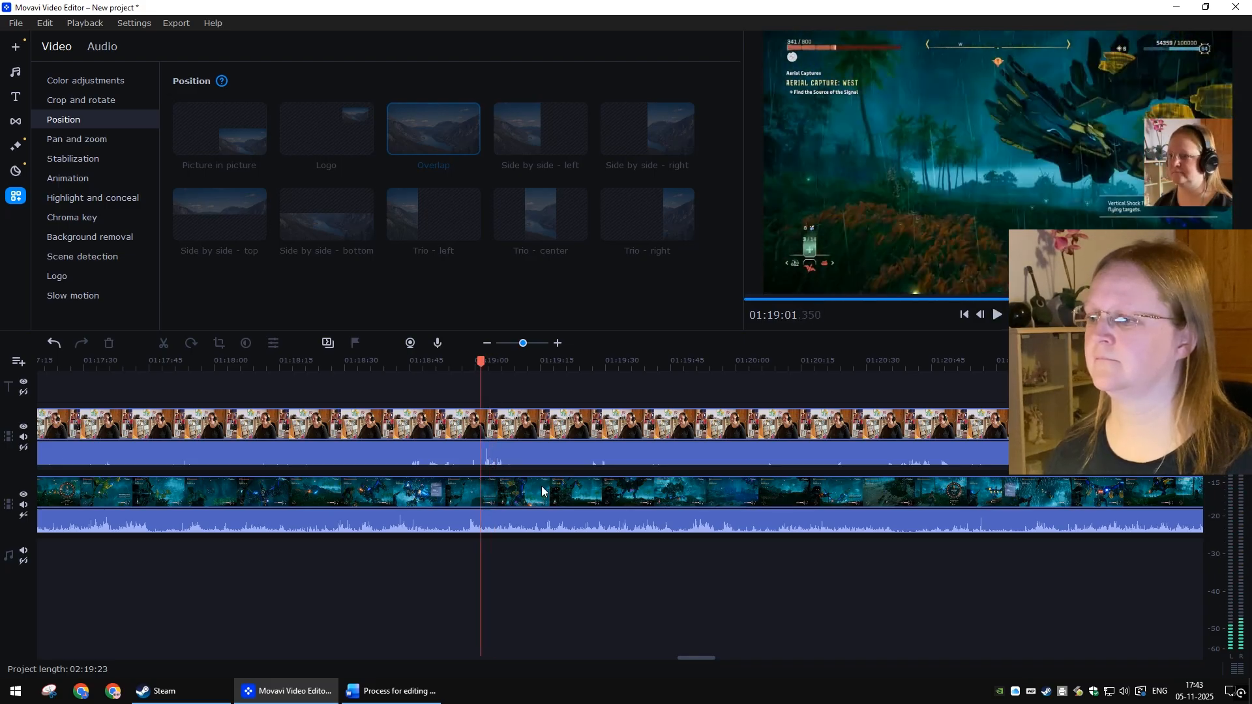
Step: Add volume points on the webcam audio around the spike near 01:19:02 in the zoomed-in timeline
scroll(541, 492, "up", 2)
scroll(541, 486, "up", 3)
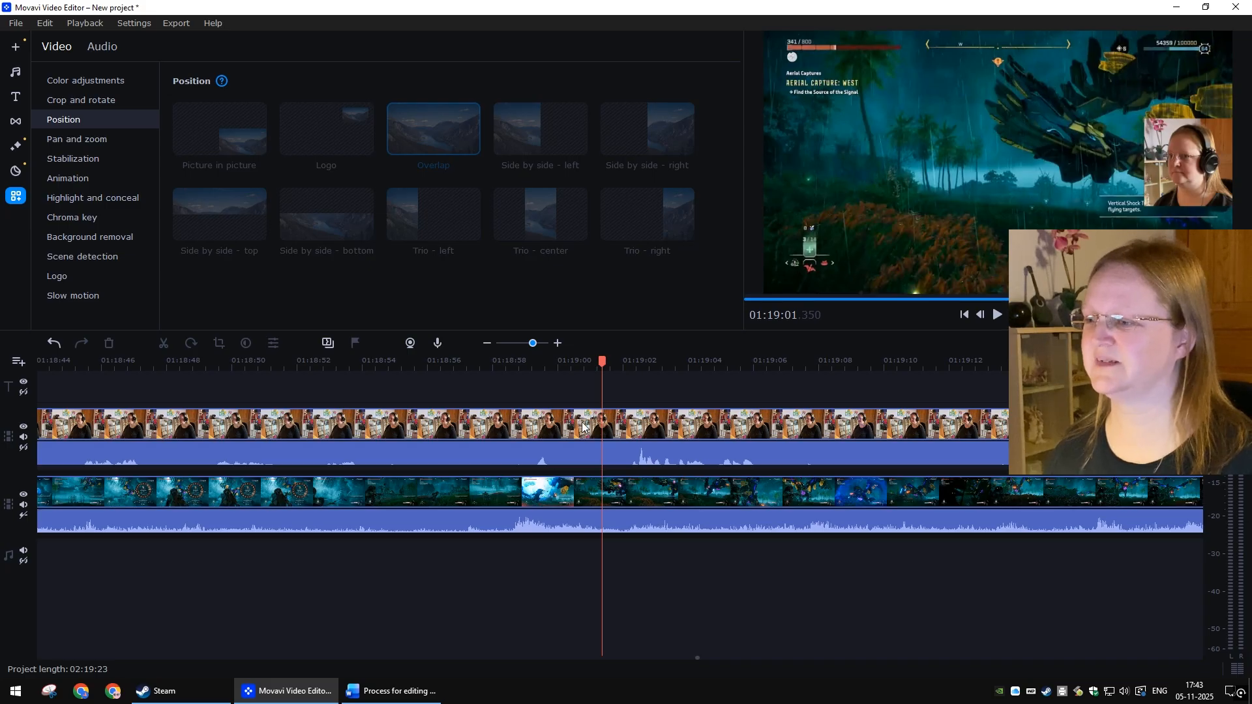
left_click(619, 455)
right_click(619, 456)
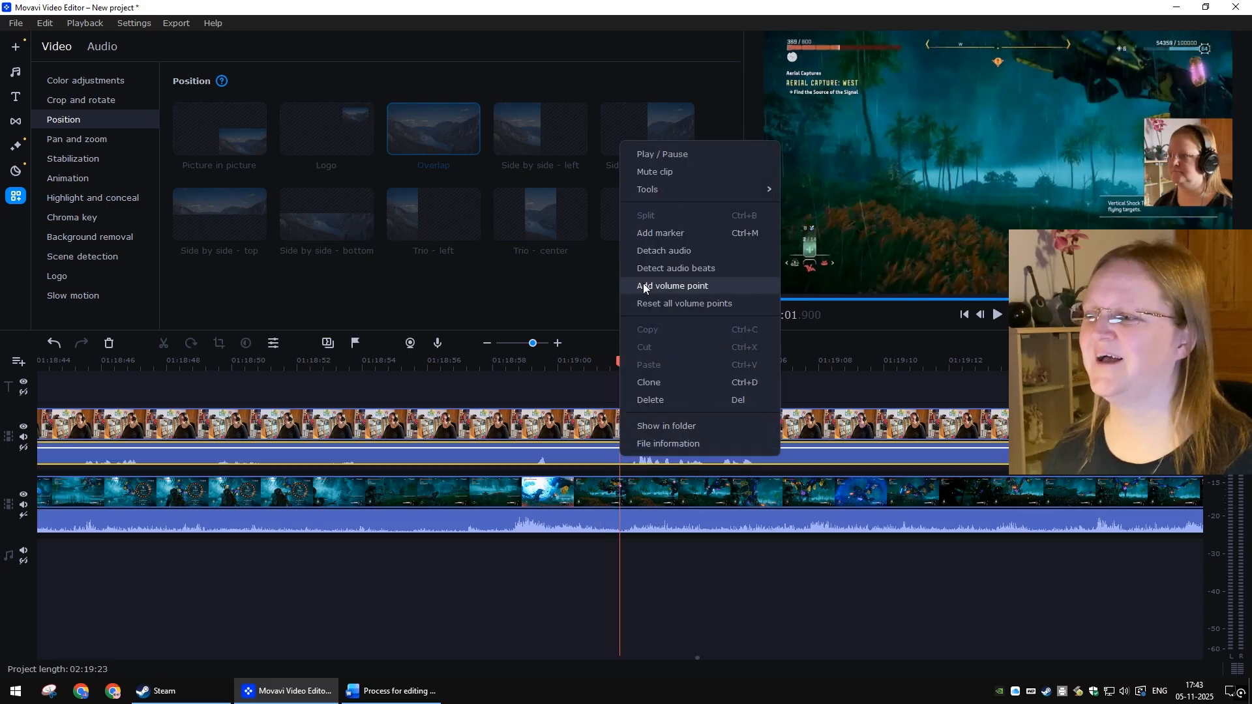
left_click(643, 283)
right_click(603, 449)
left_click(644, 465)
Step: Add further volume points tightly around the spike and lower the webcam audio there to 75%
scroll(652, 492, "up", 1)
left_click(715, 528)
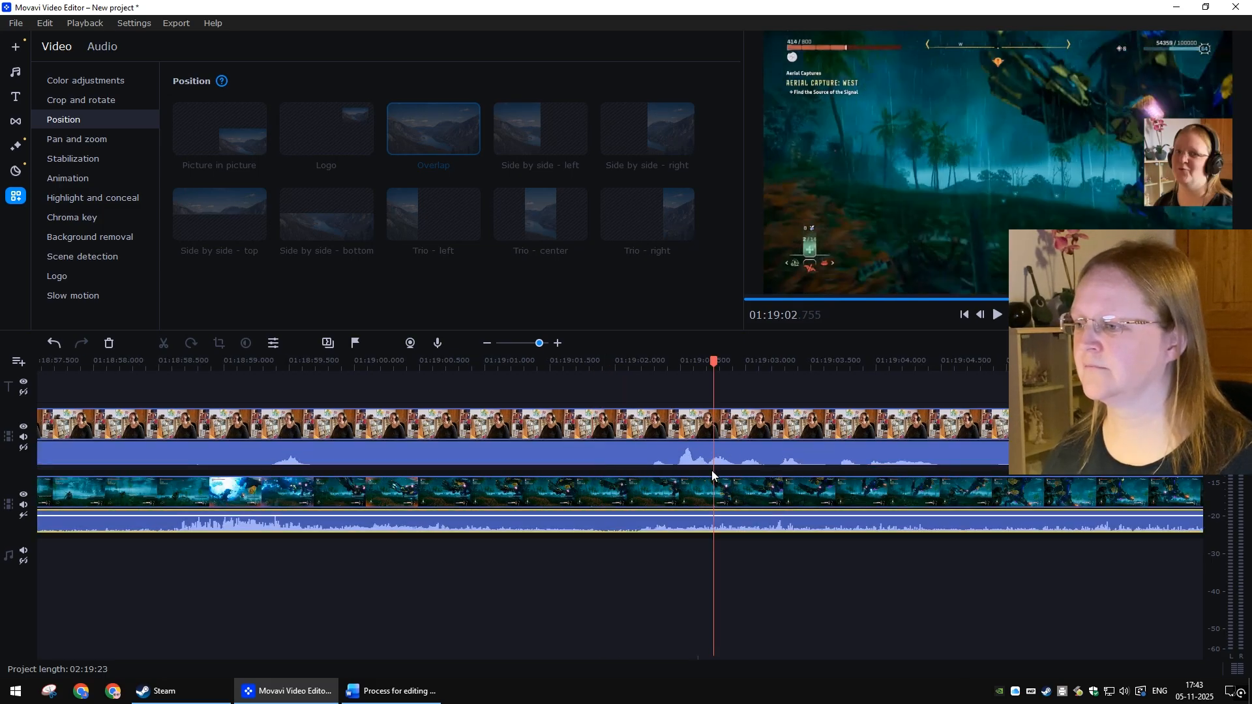
scroll(712, 448, "up", 2)
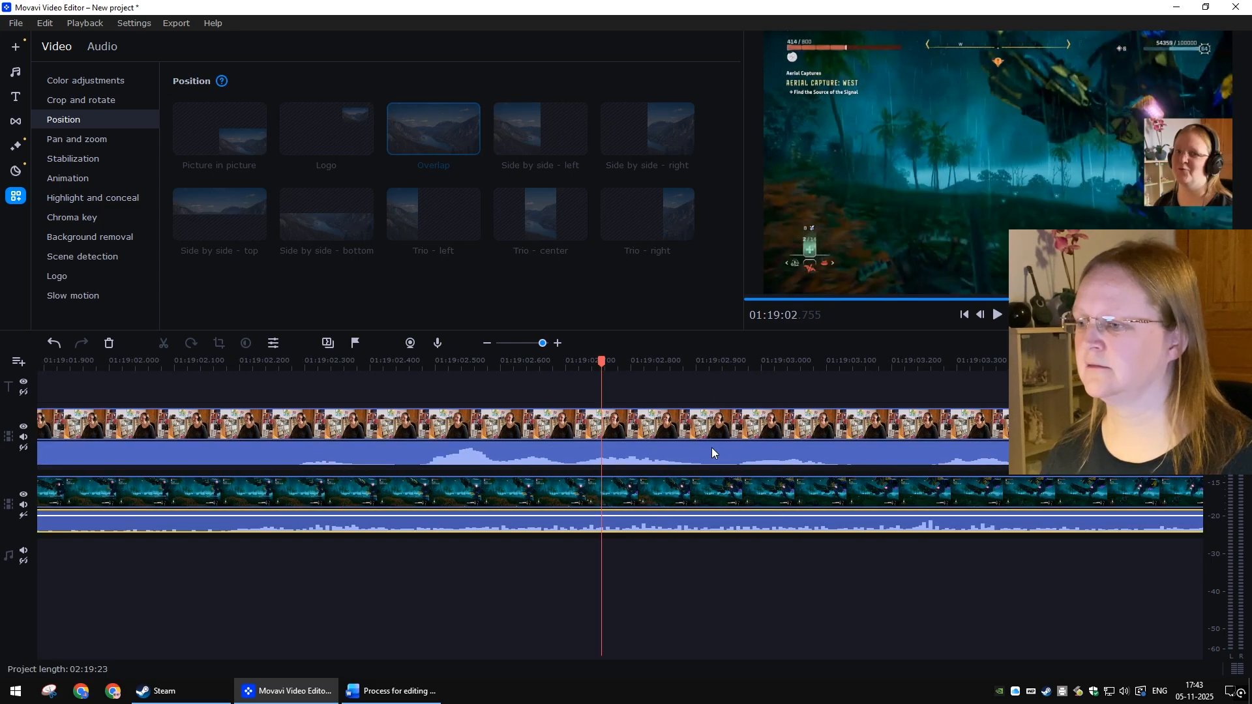
right_click(583, 453)
left_click(626, 278)
right_click(551, 451)
left_click(570, 466)
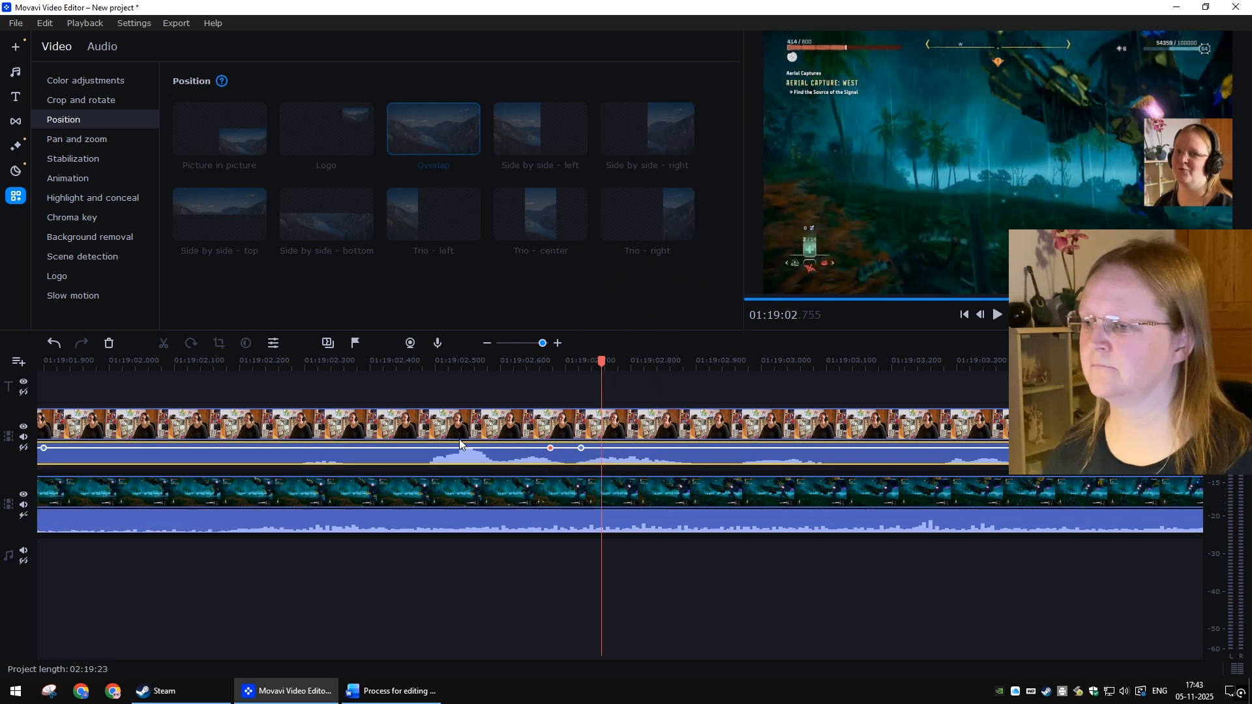
mouse_move(464, 446)
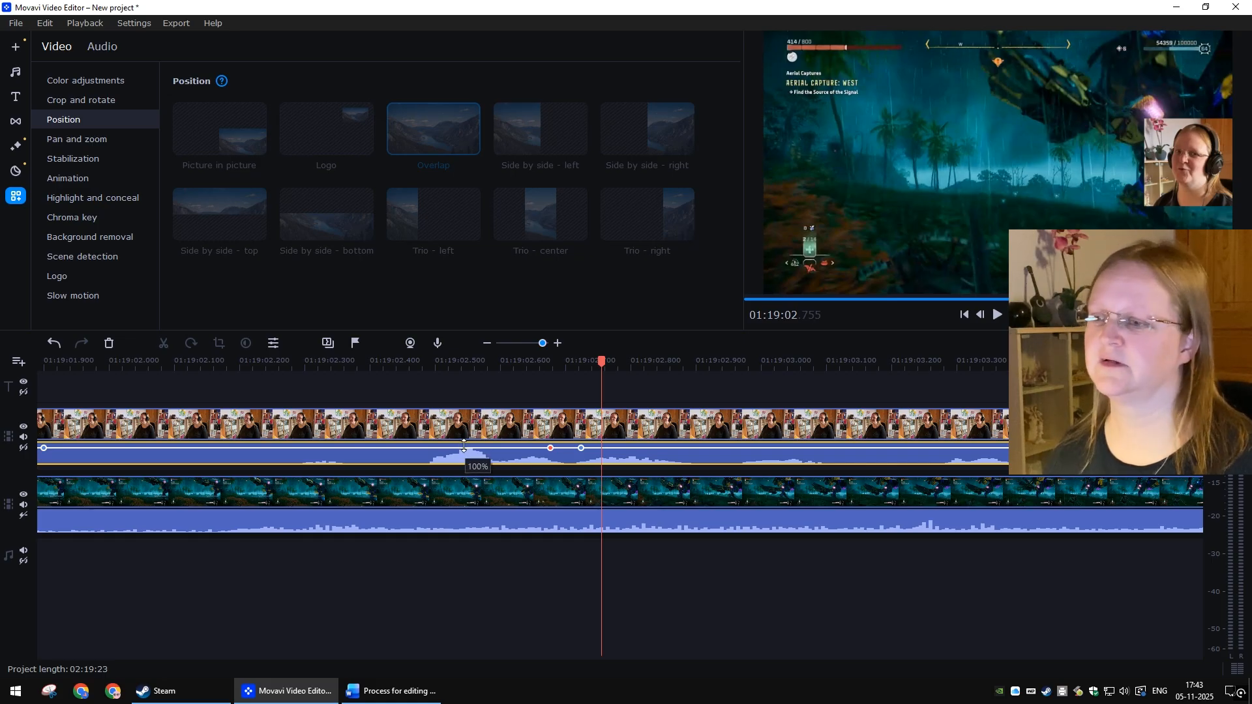
left_click_drag(465, 447, 465, 451)
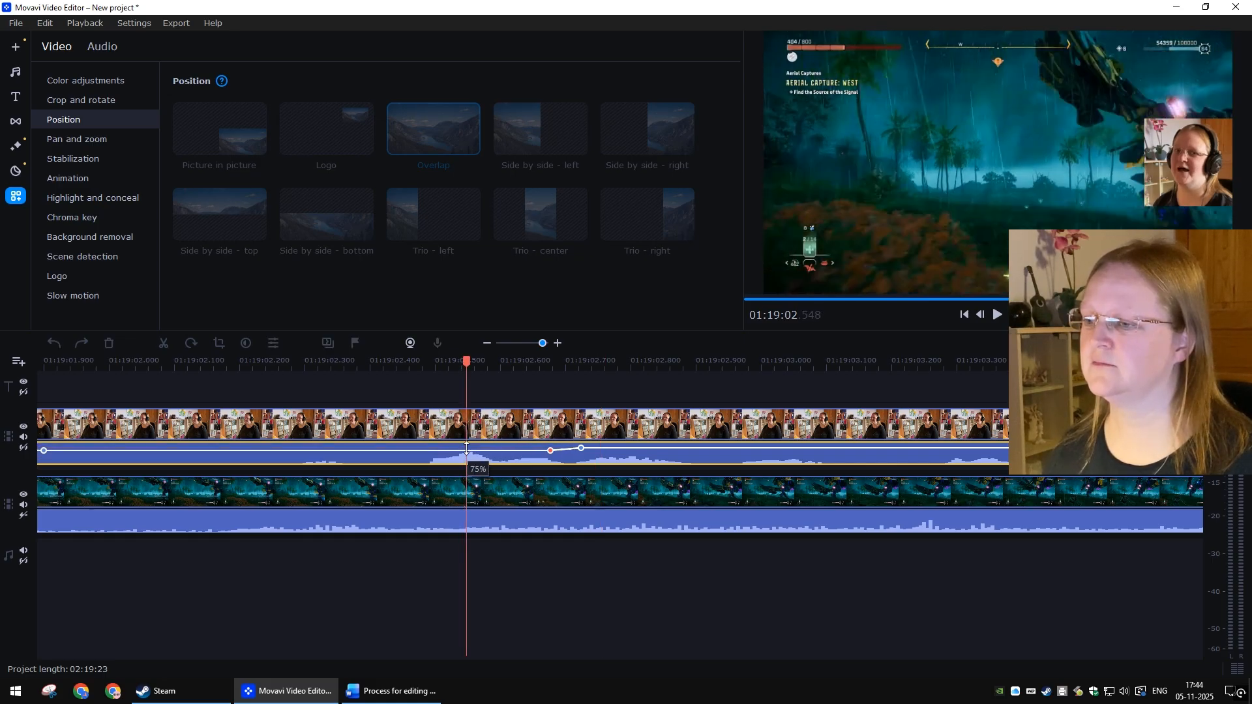
Step: Play back from just before 01:19:02 to check the reduced webcam voice level
left_click(555, 565)
scroll(553, 542, "down", 3)
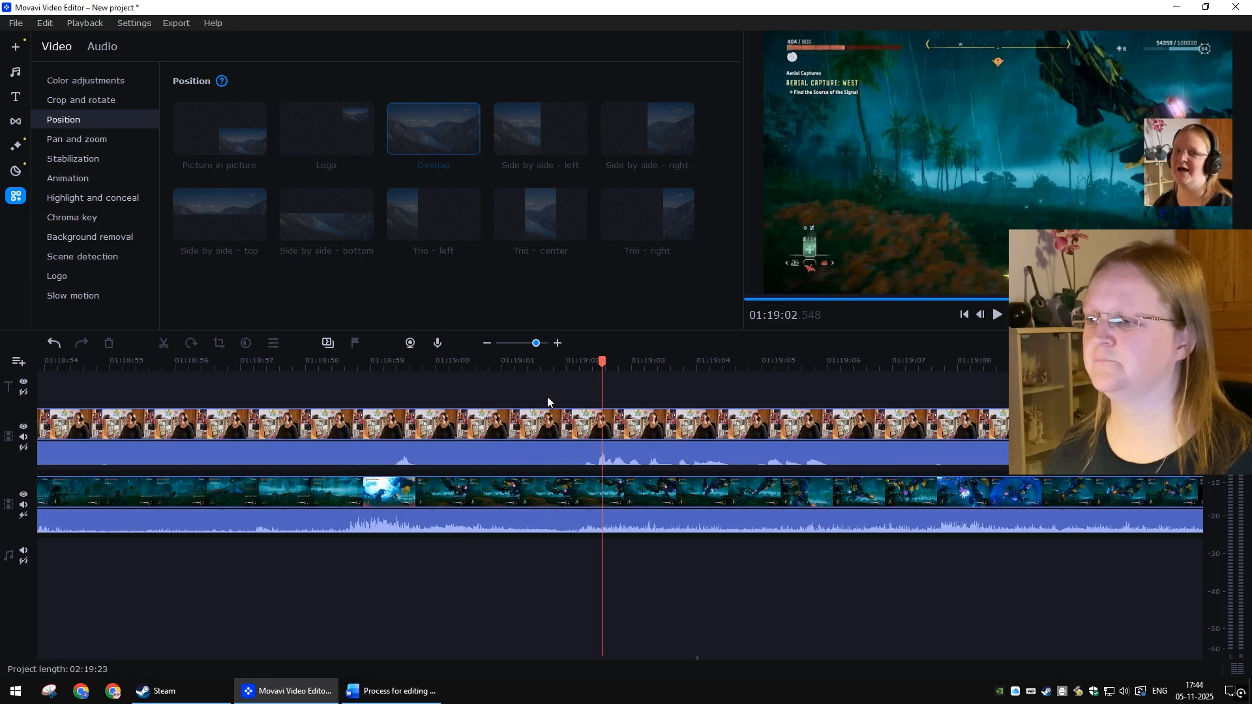
left_click(567, 361)
key("space")
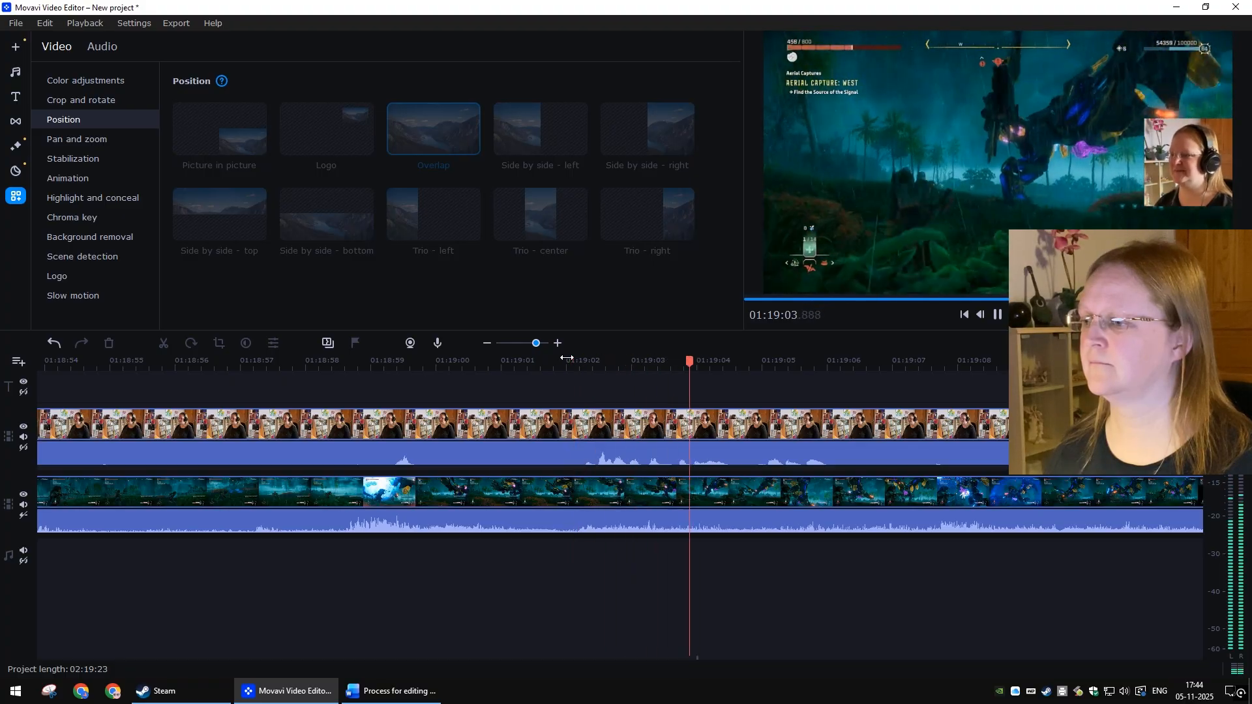
key("space")
Step: Lower the volume point at the spike slightly further and set the playhead just before it
left_click(602, 451)
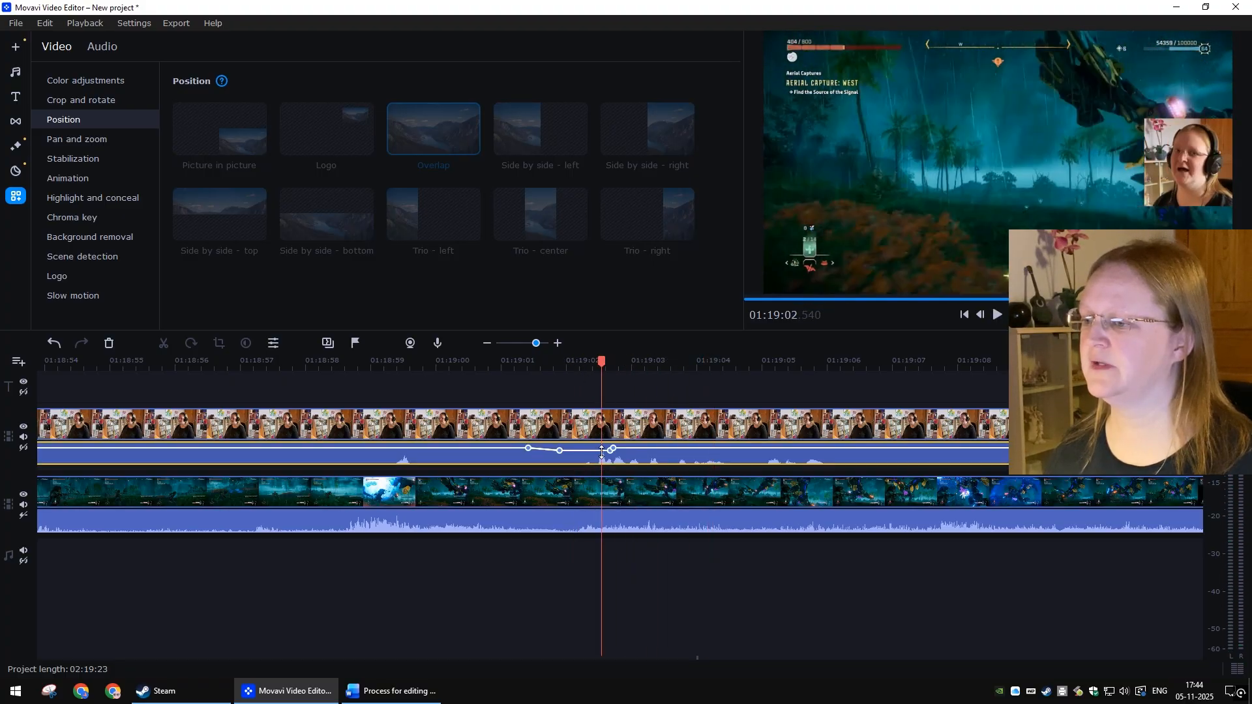
left_click_drag(601, 452, 602, 453)
left_click(646, 535)
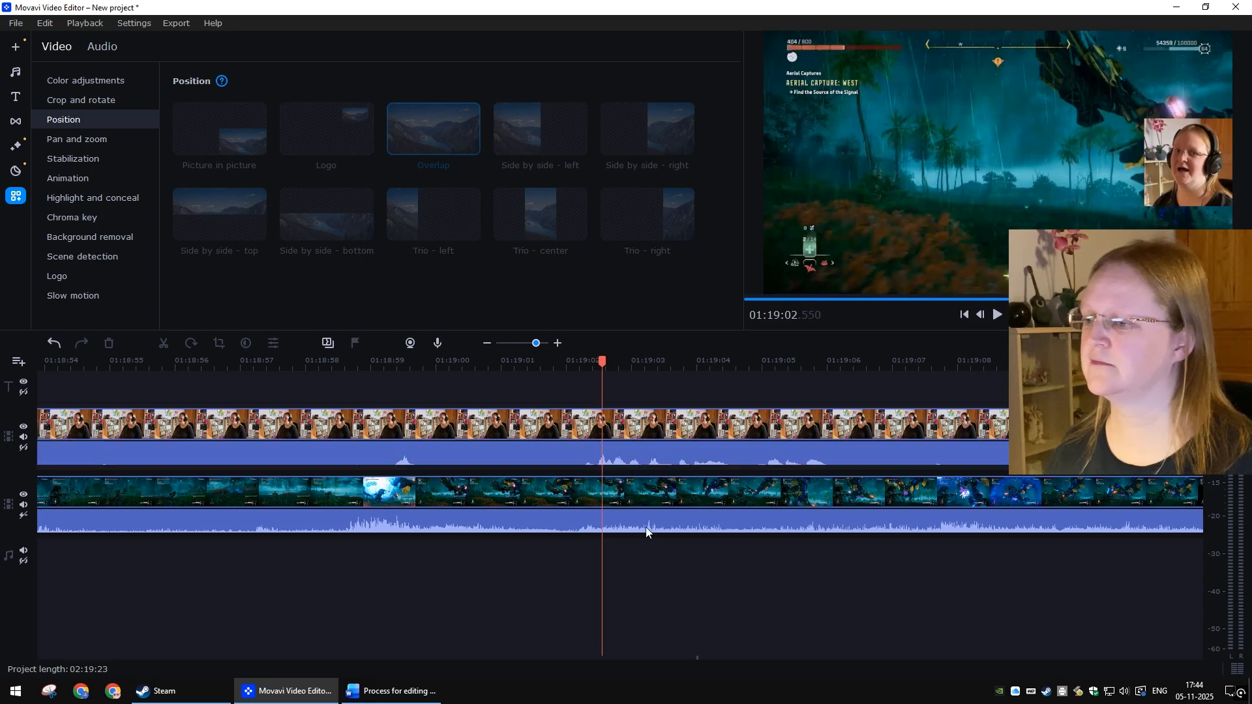
left_click(562, 359)
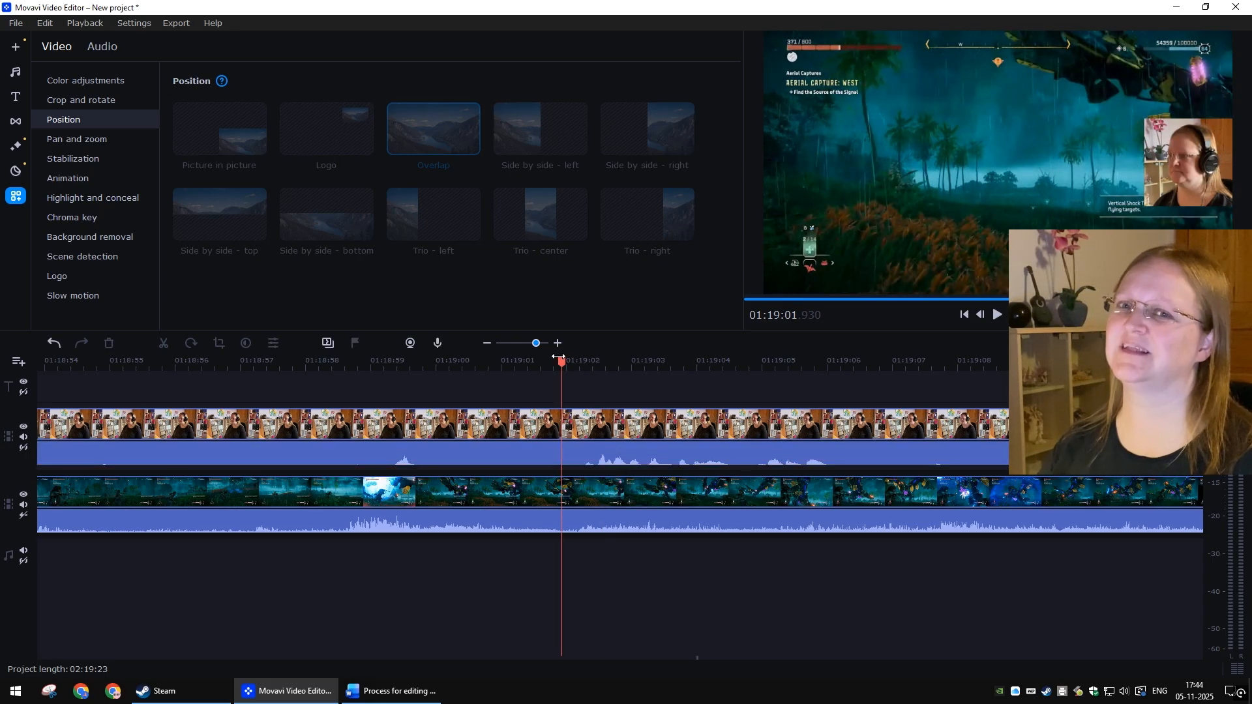
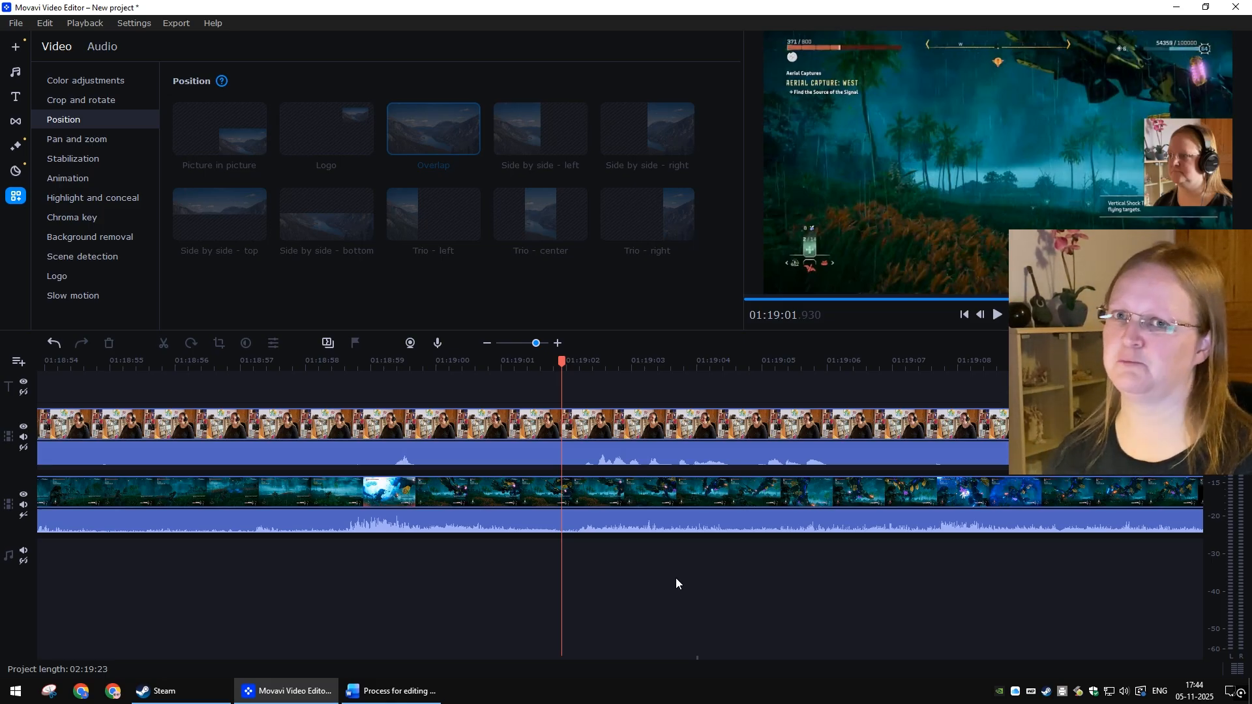
Step: Save the project under the name HFW_episode_61
key("ctrl+s")
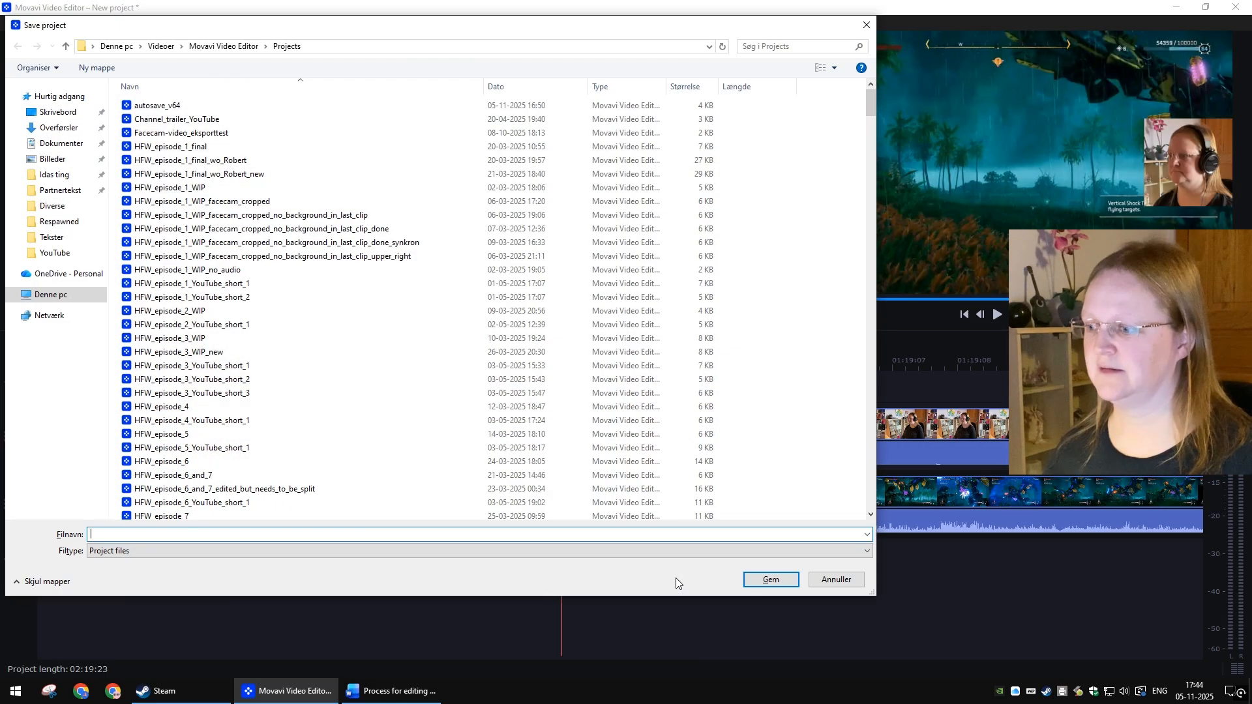
left_click(864, 28)
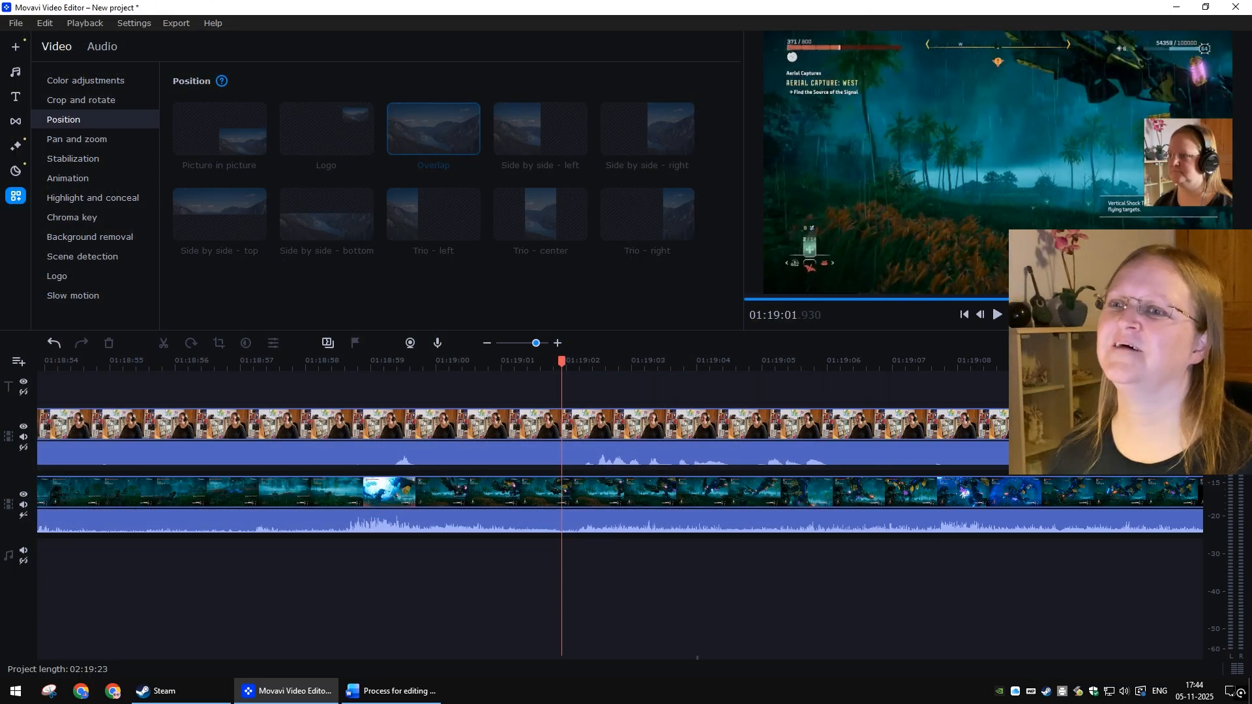
left_click(17, 23)
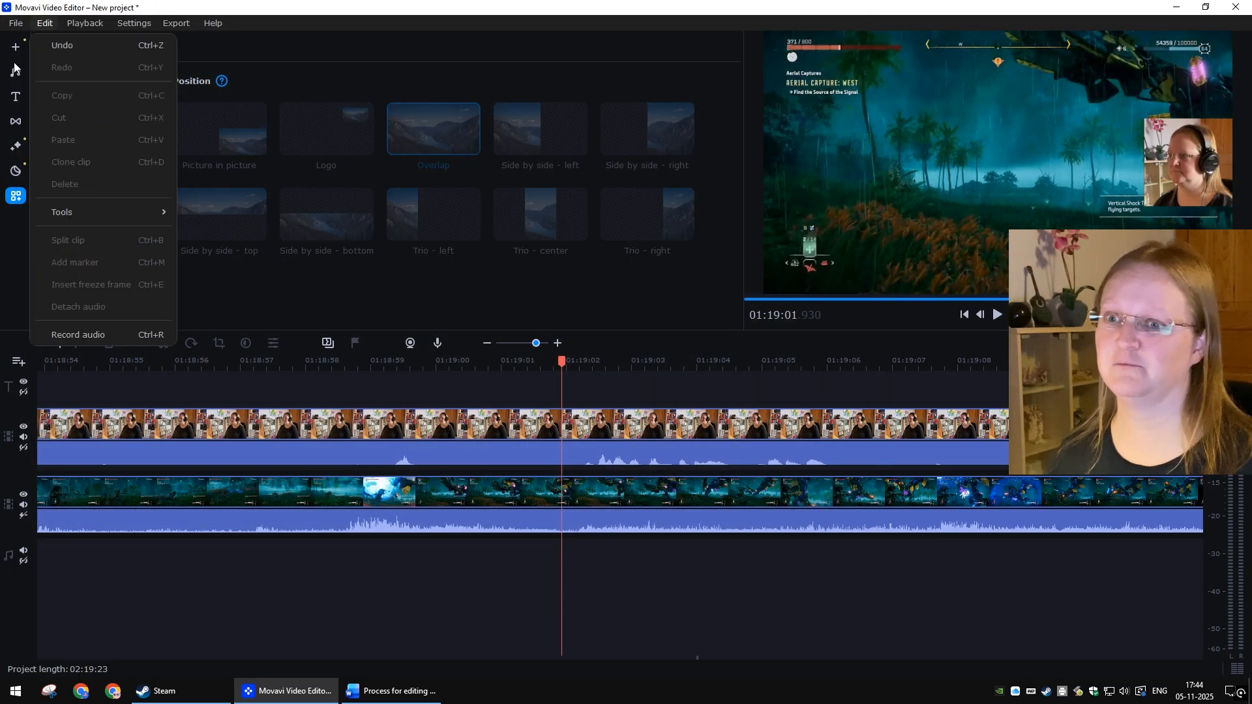
left_click(68, 241)
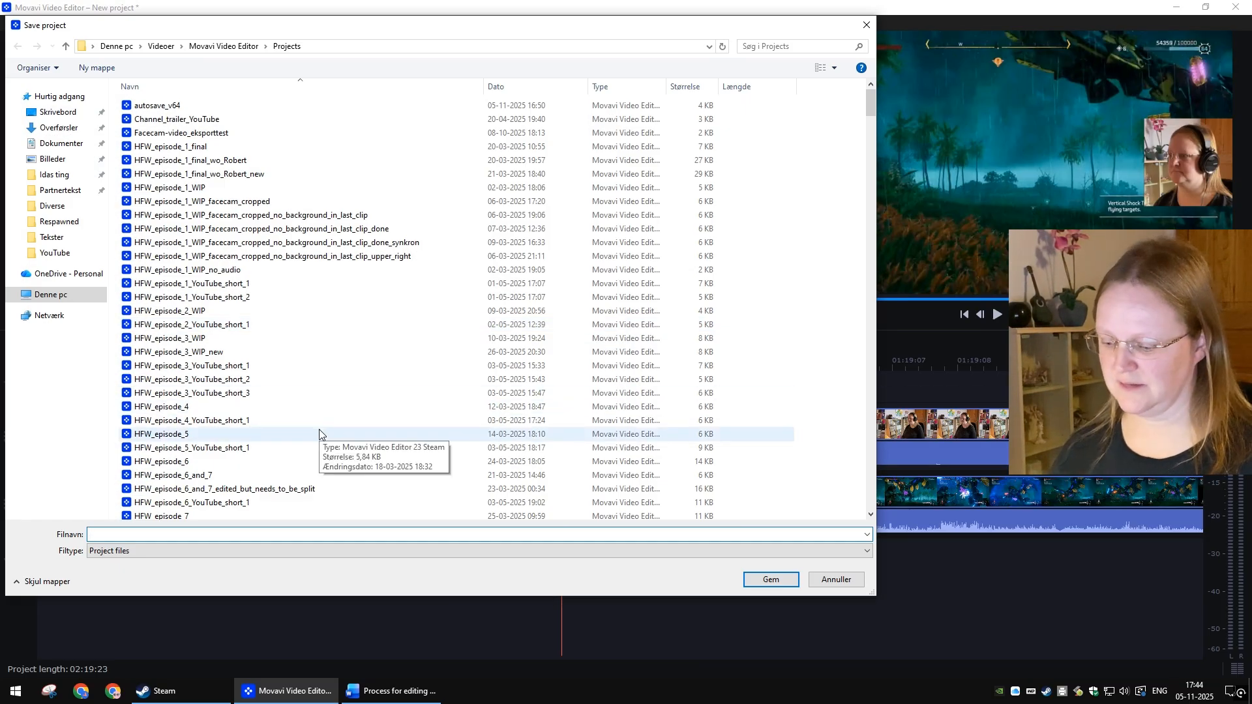
type("H")
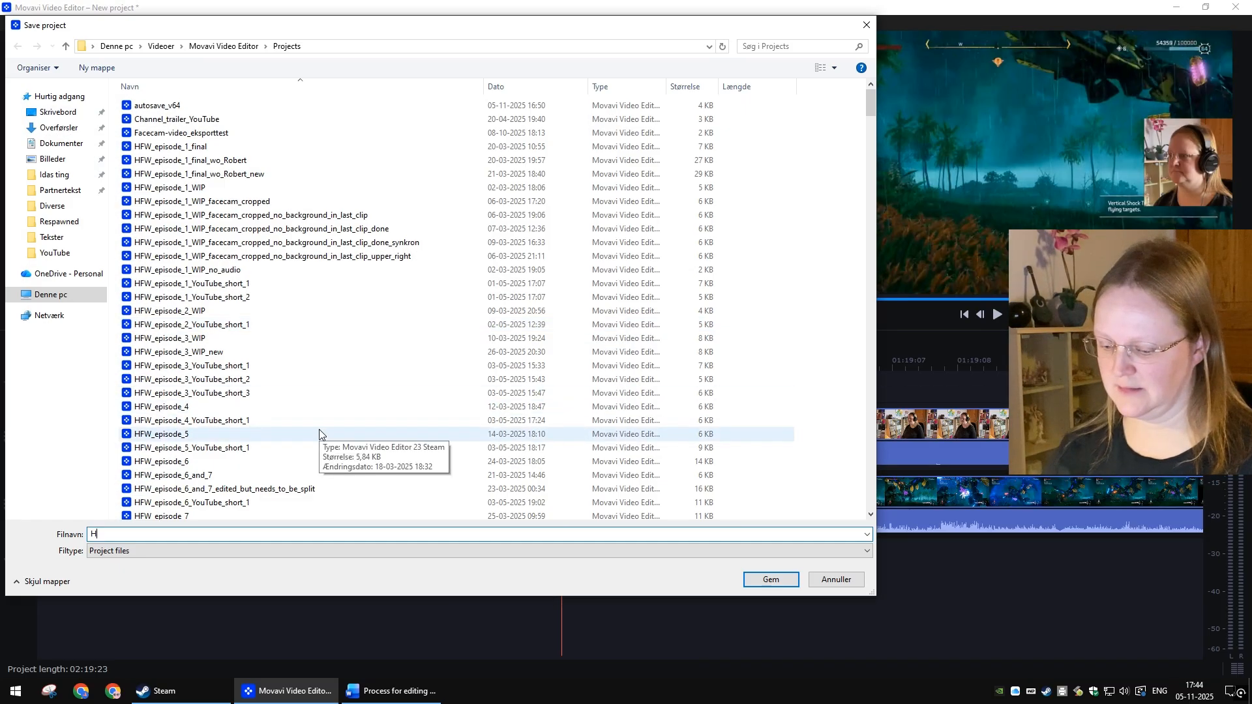
type("FW_ep")
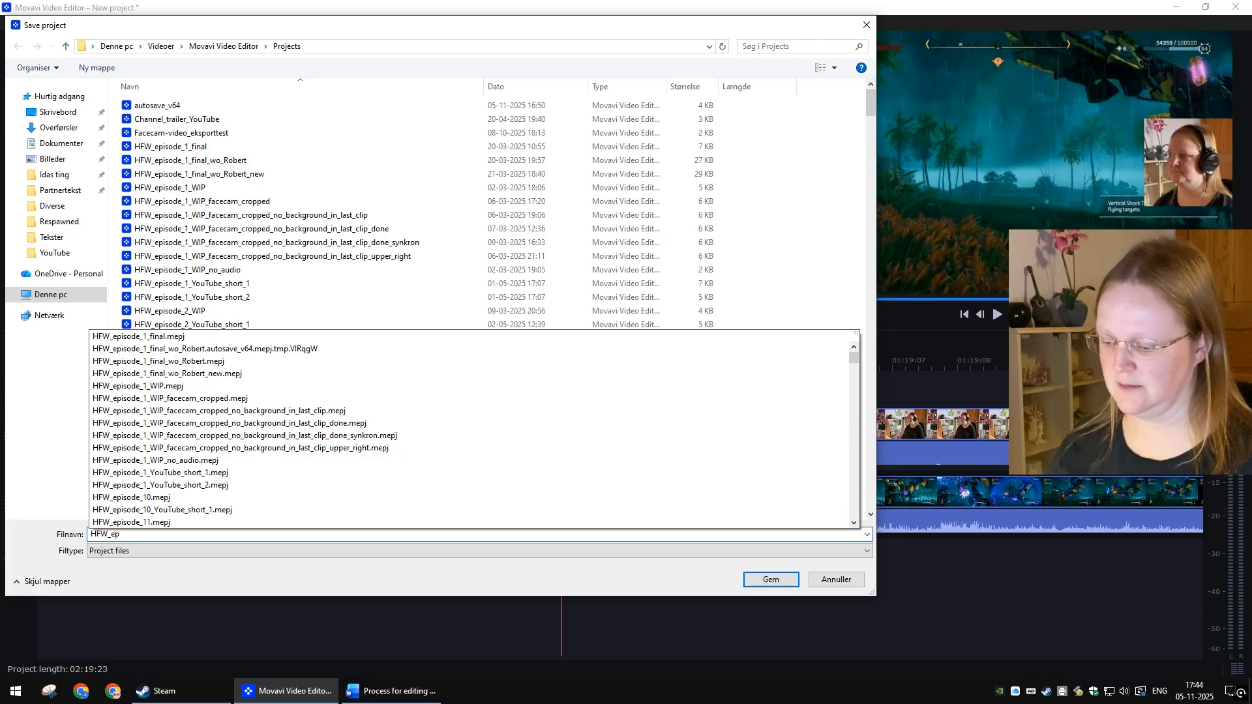
type("isode_61")
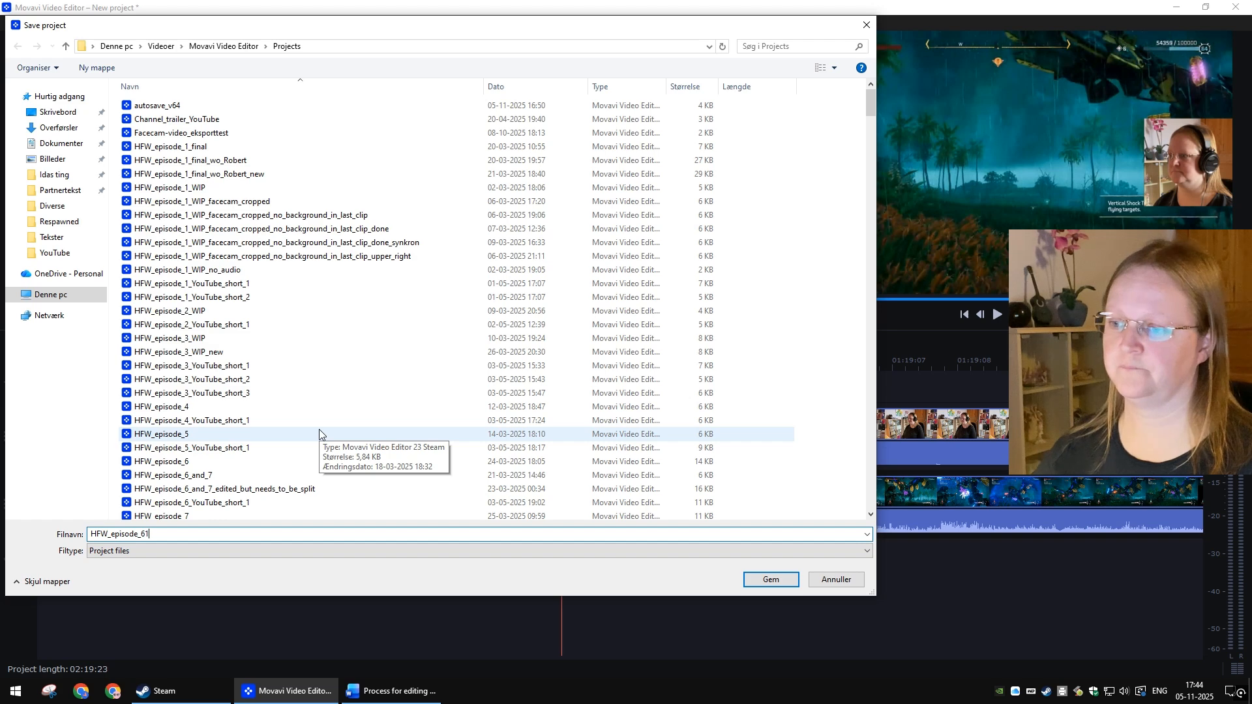
key("Return")
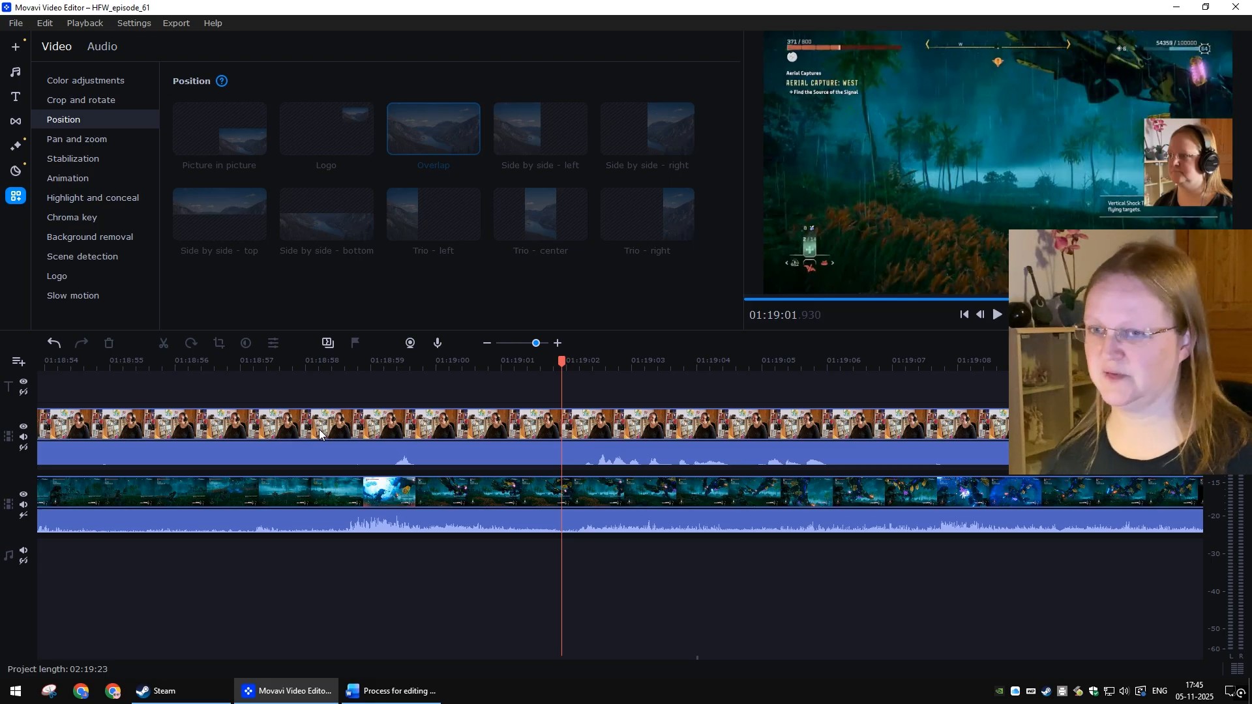
Step: Zoom out the timeline and play back the footage around 01:13:40 to 01:14:18 to review it
scroll(485, 501, "down", 3)
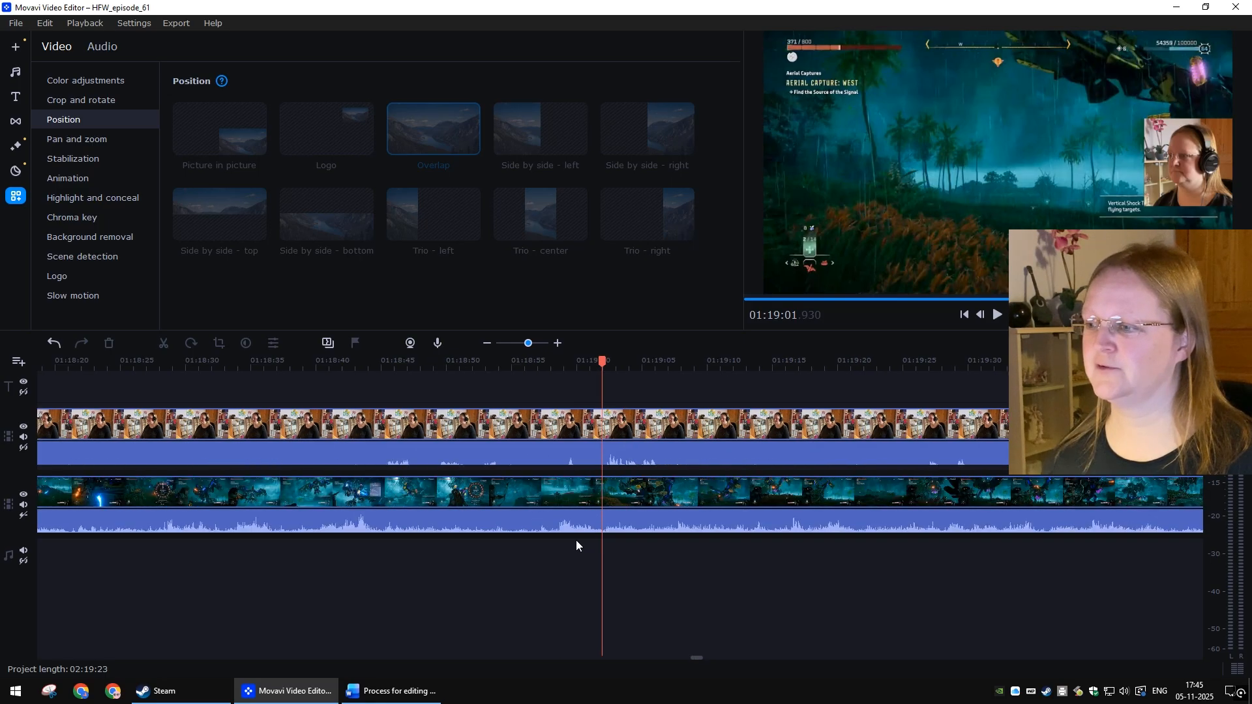
scroll(570, 539, "down", 3)
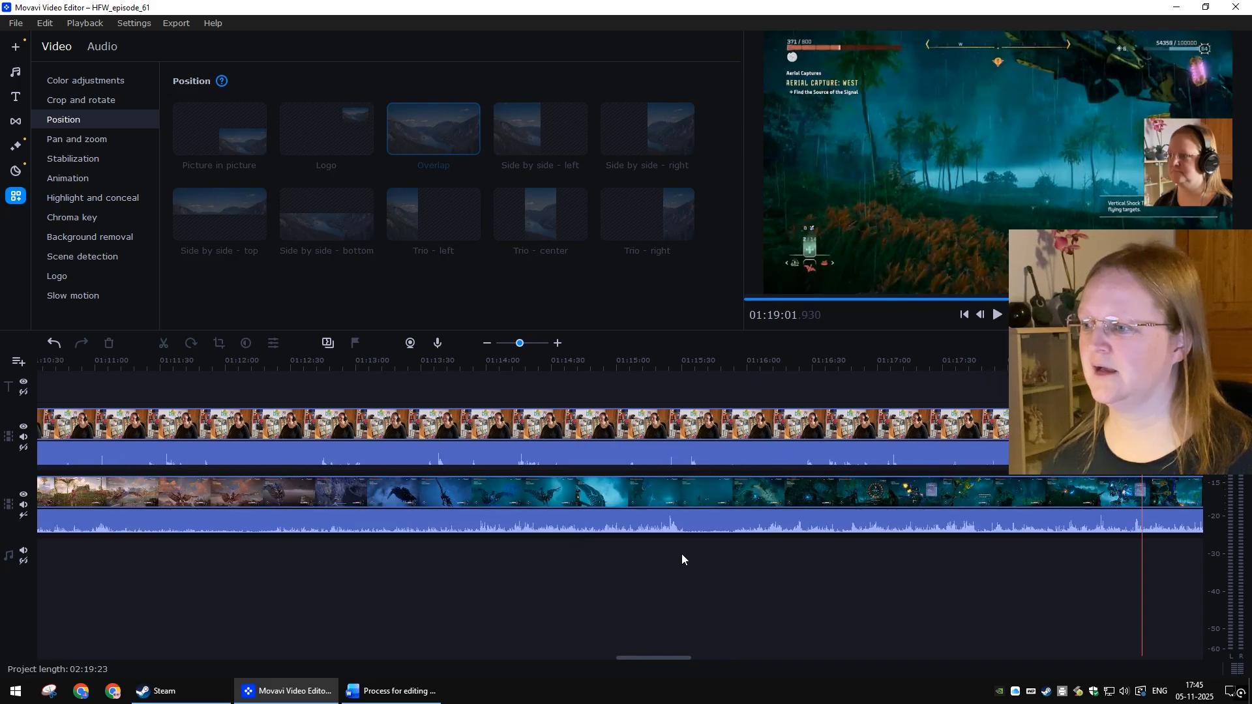
scroll(644, 561, "up", 2)
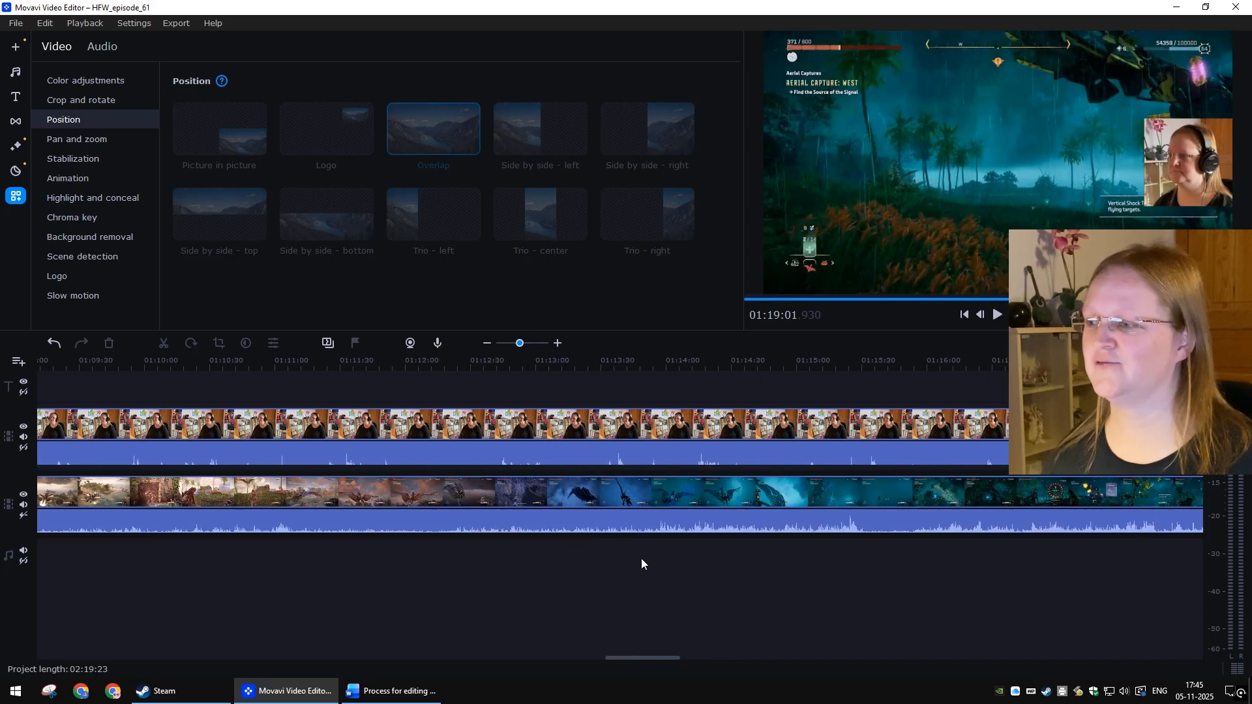
left_click(613, 366)
key("space")
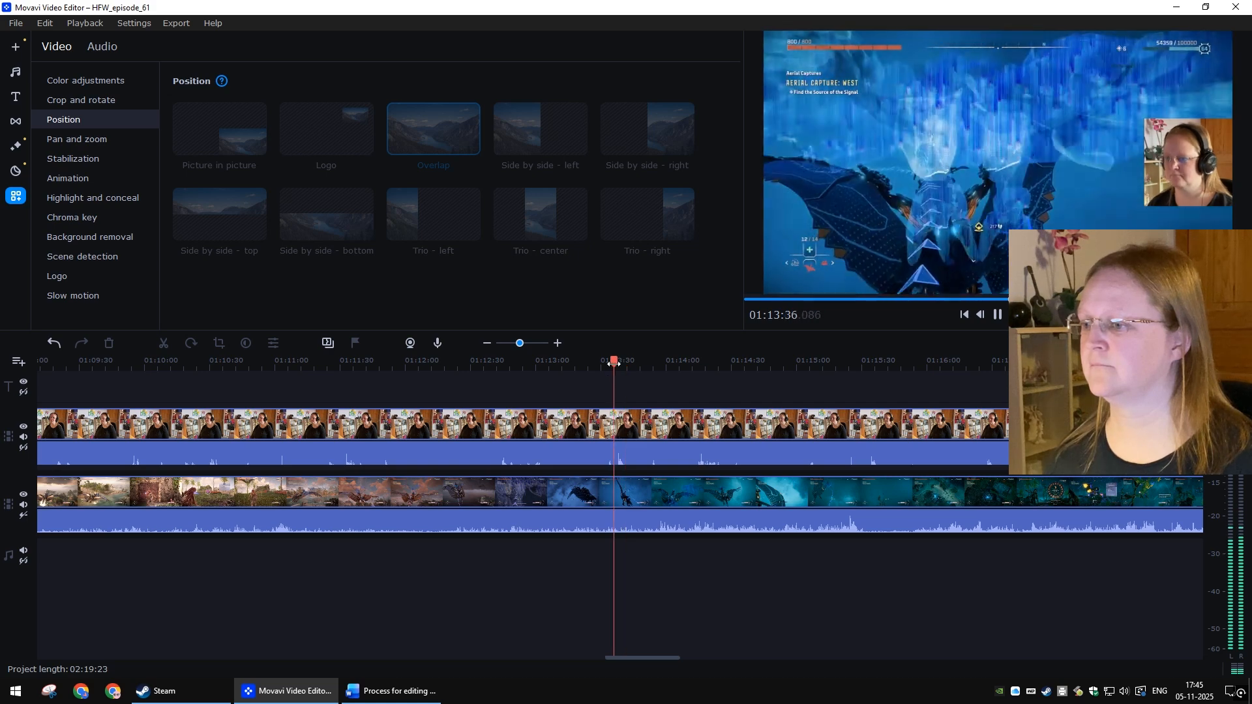
left_click(614, 364)
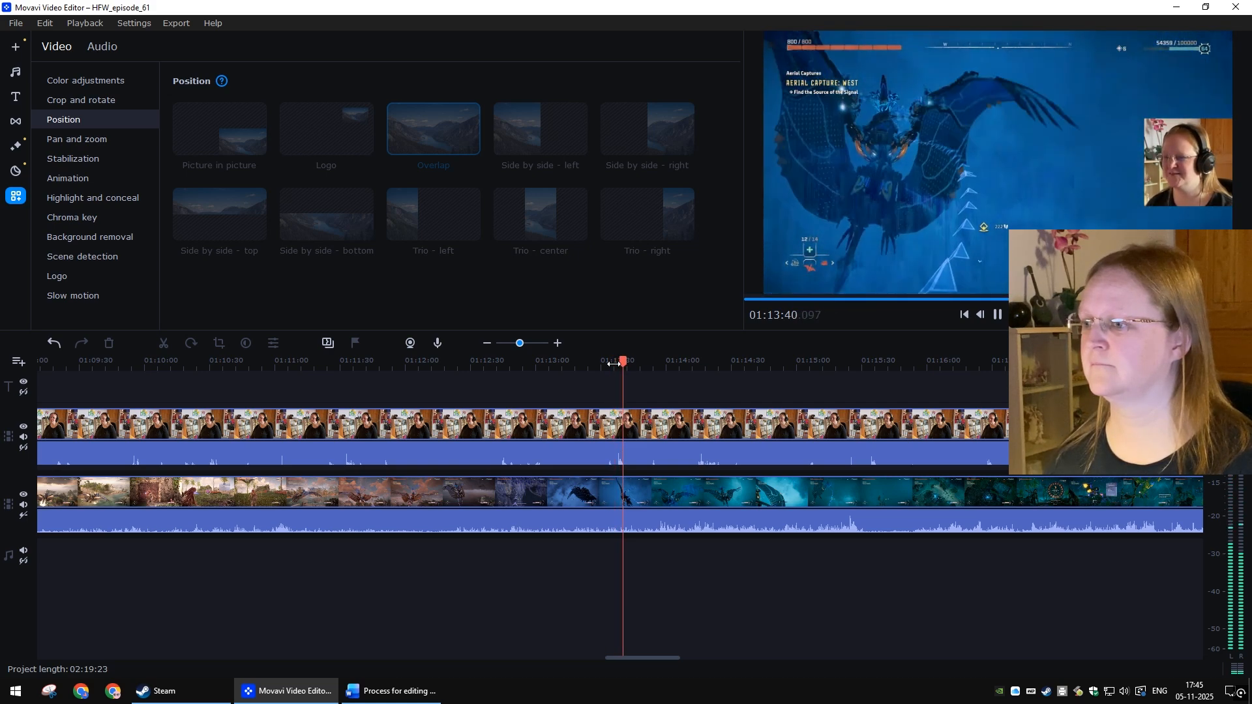
key("space")
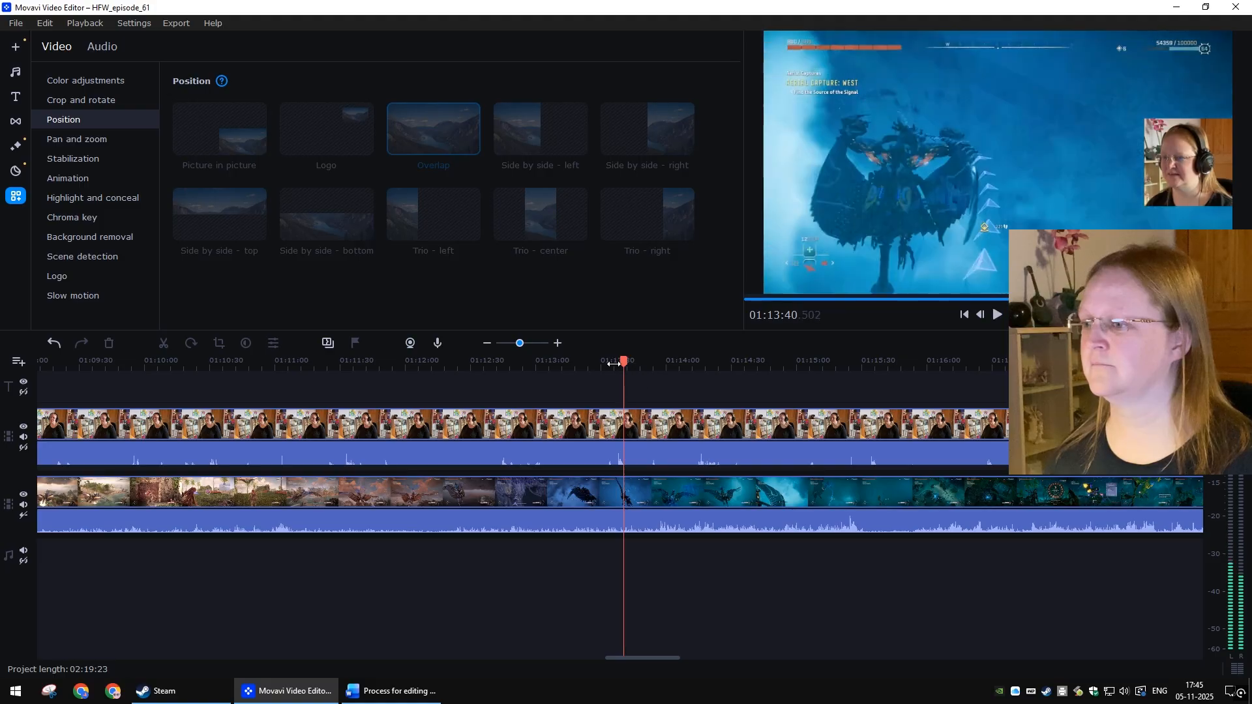
left_click(694, 363)
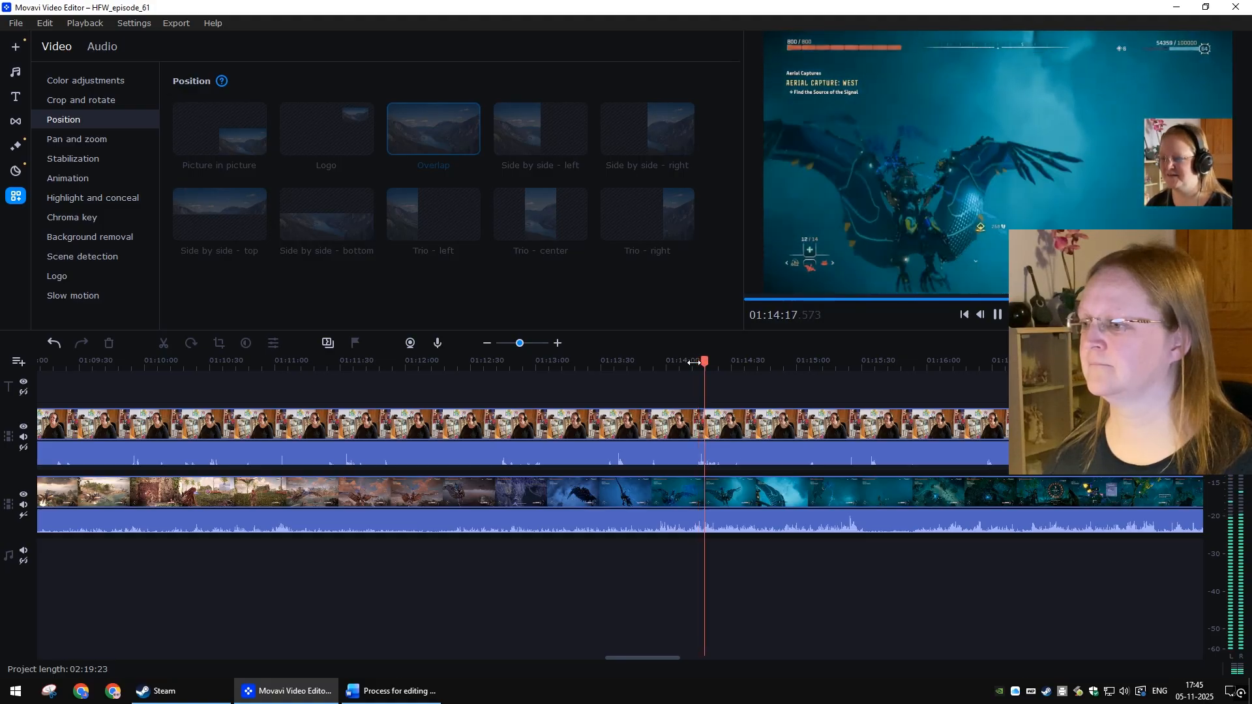
key("space")
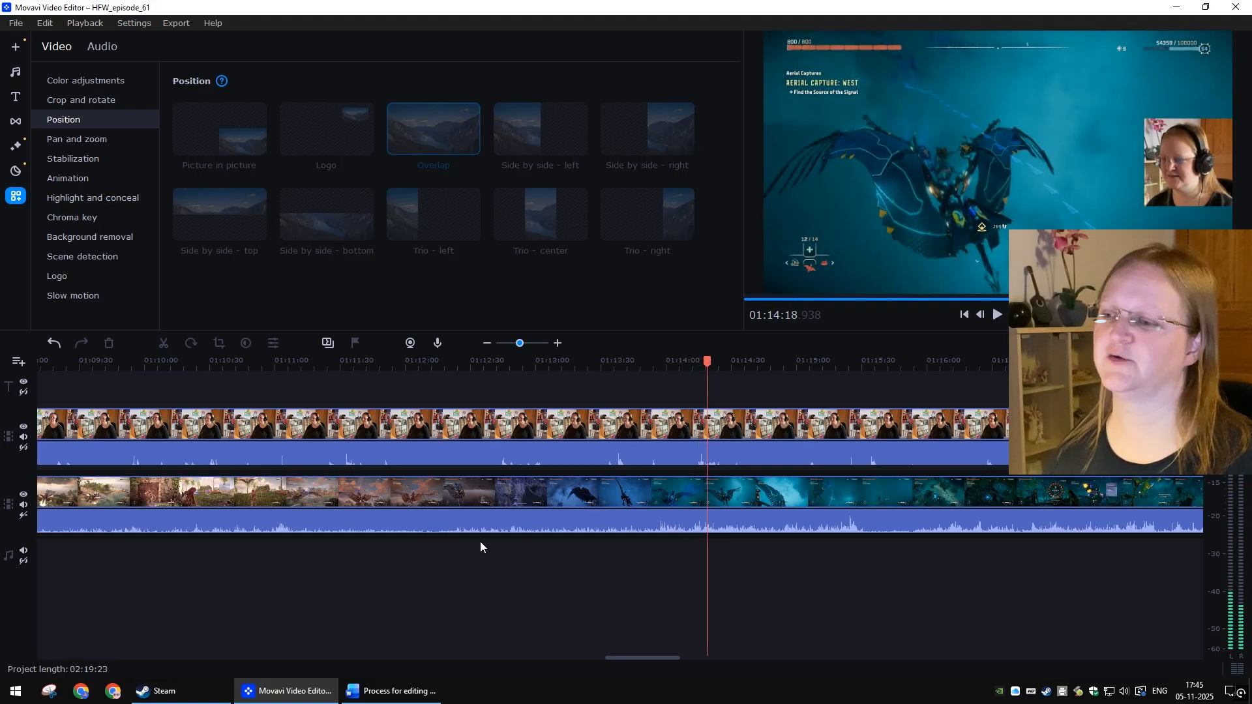
Step: Scroll the timeline back to the project start and consult the editing process notes document
scroll(515, 548, "left", 3)
scroll(647, 561, "left", 9)
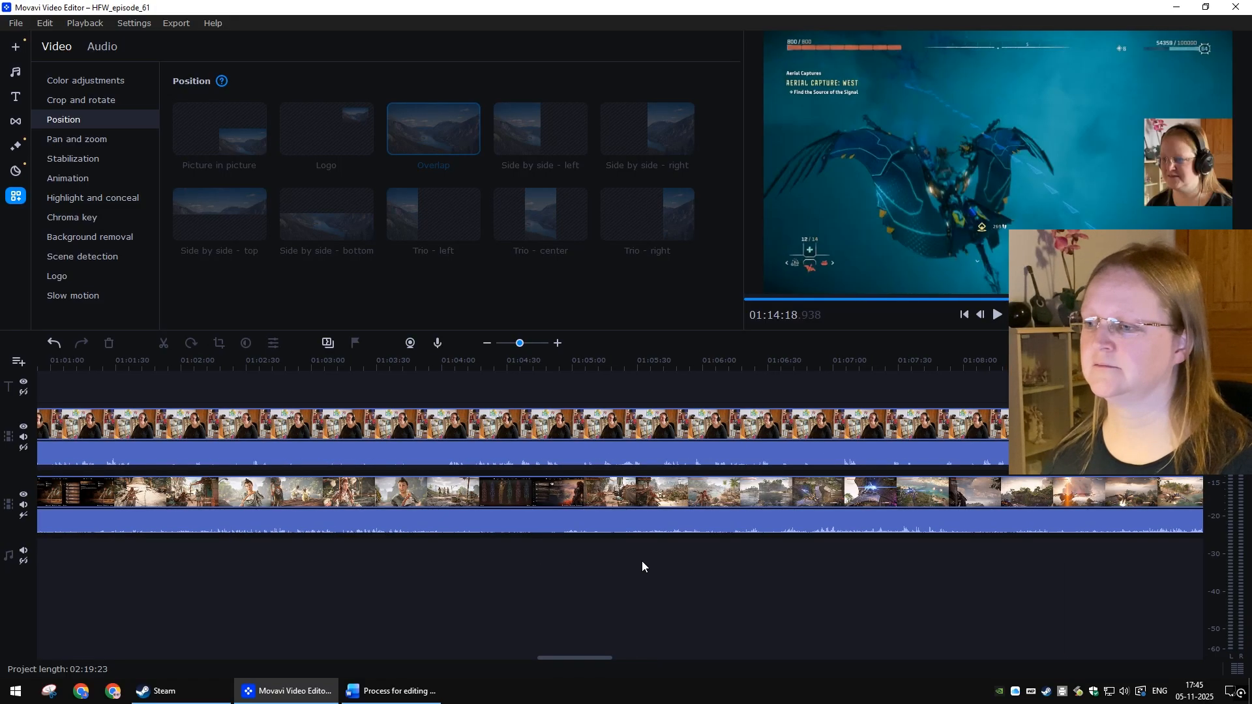
scroll(640, 562, "left", 16)
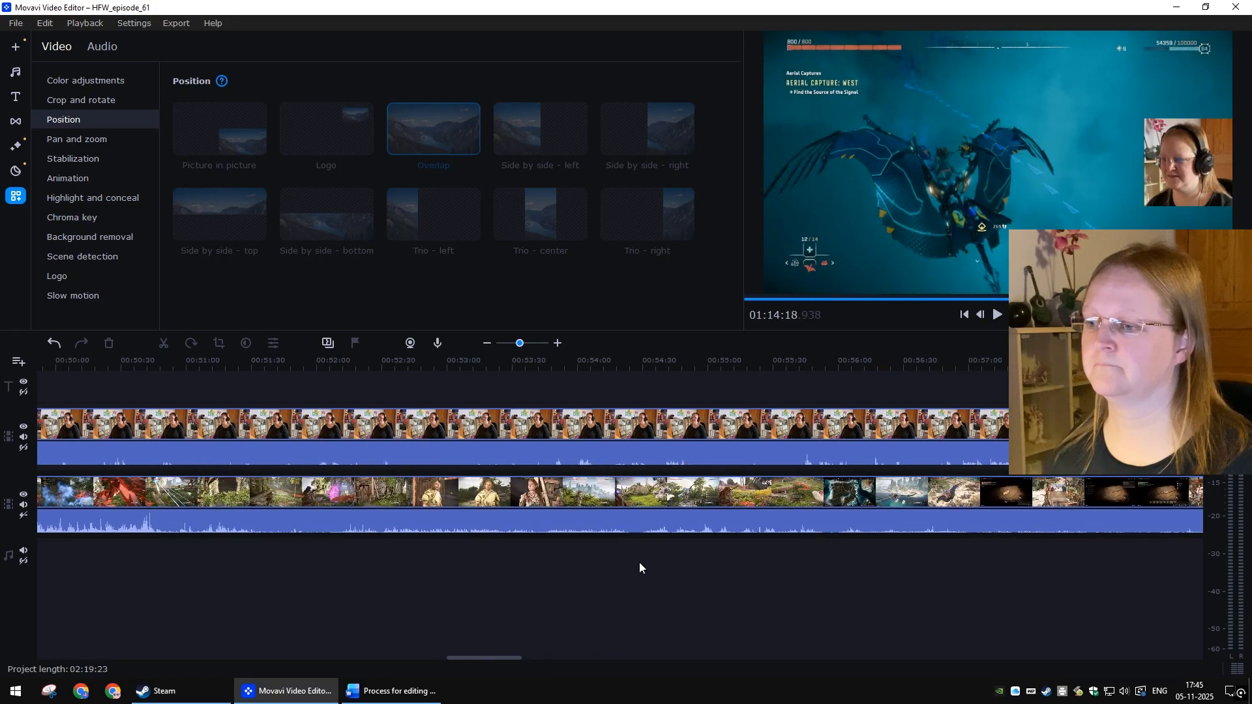
scroll(631, 567, "left", 20)
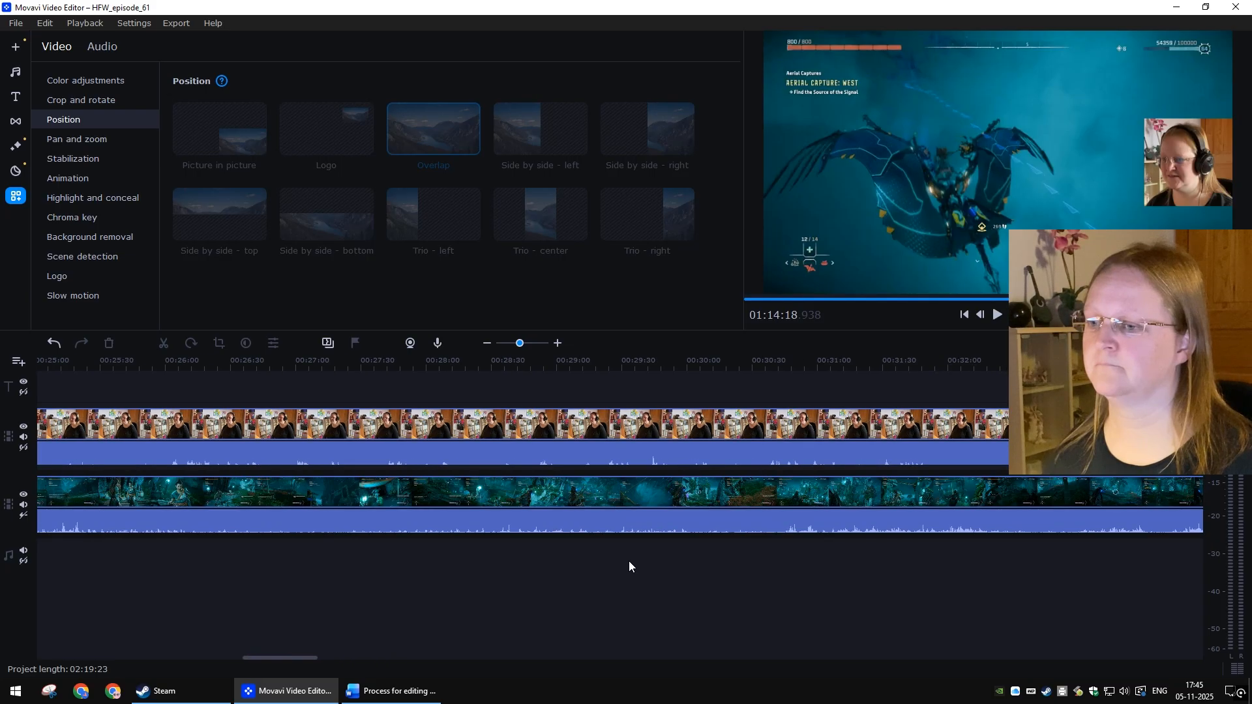
scroll(630, 565, "left", 17)
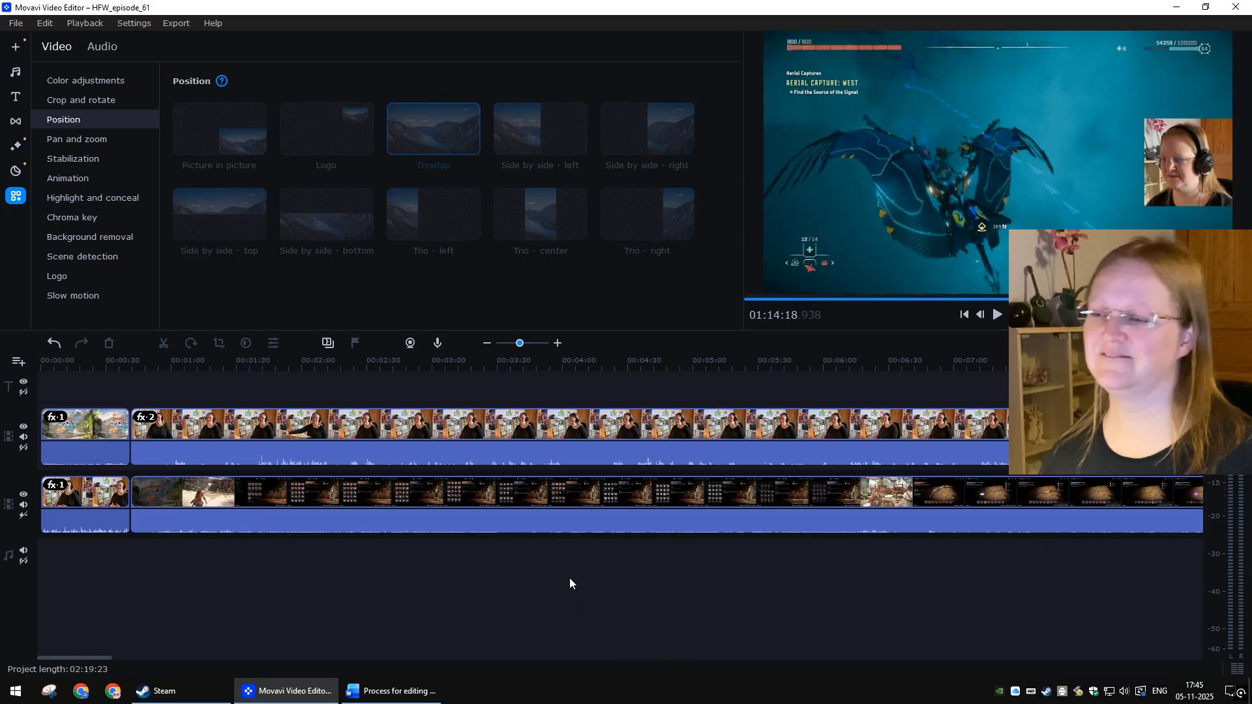
key("alt+Tab")
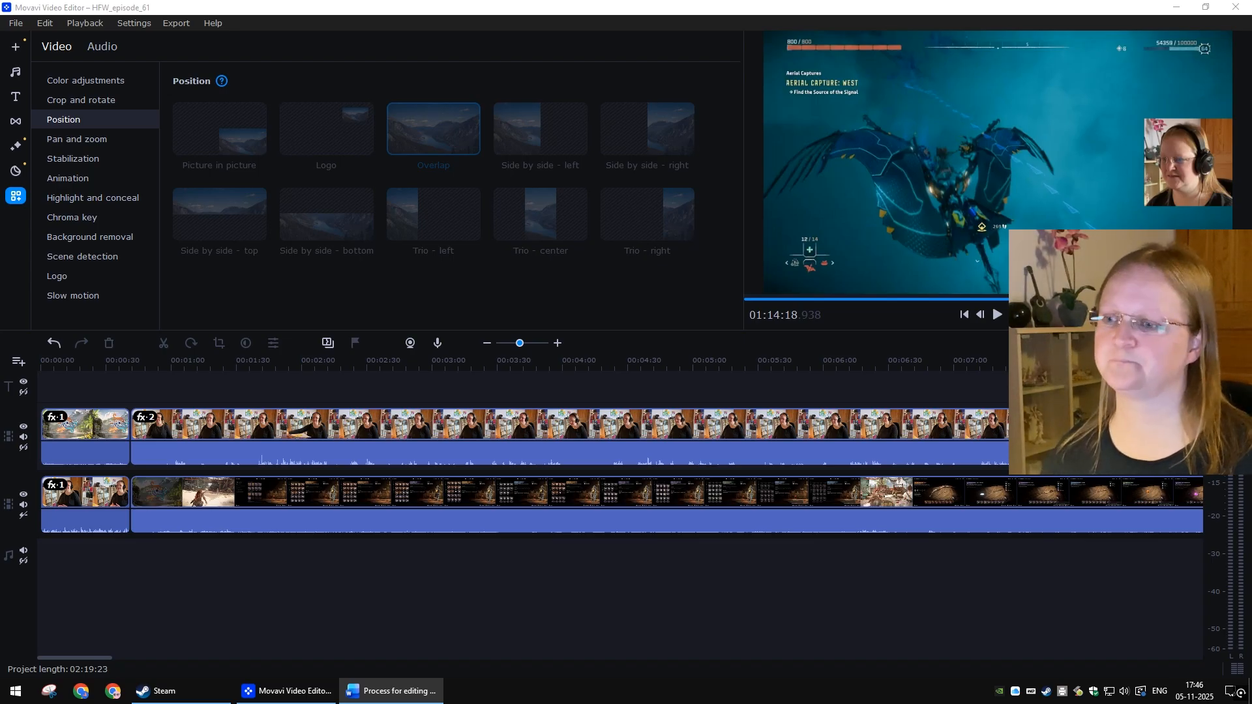
Step: Play back the beginning of the project from about 00:01:20 and stop at 00:02:14
left_click(228, 369)
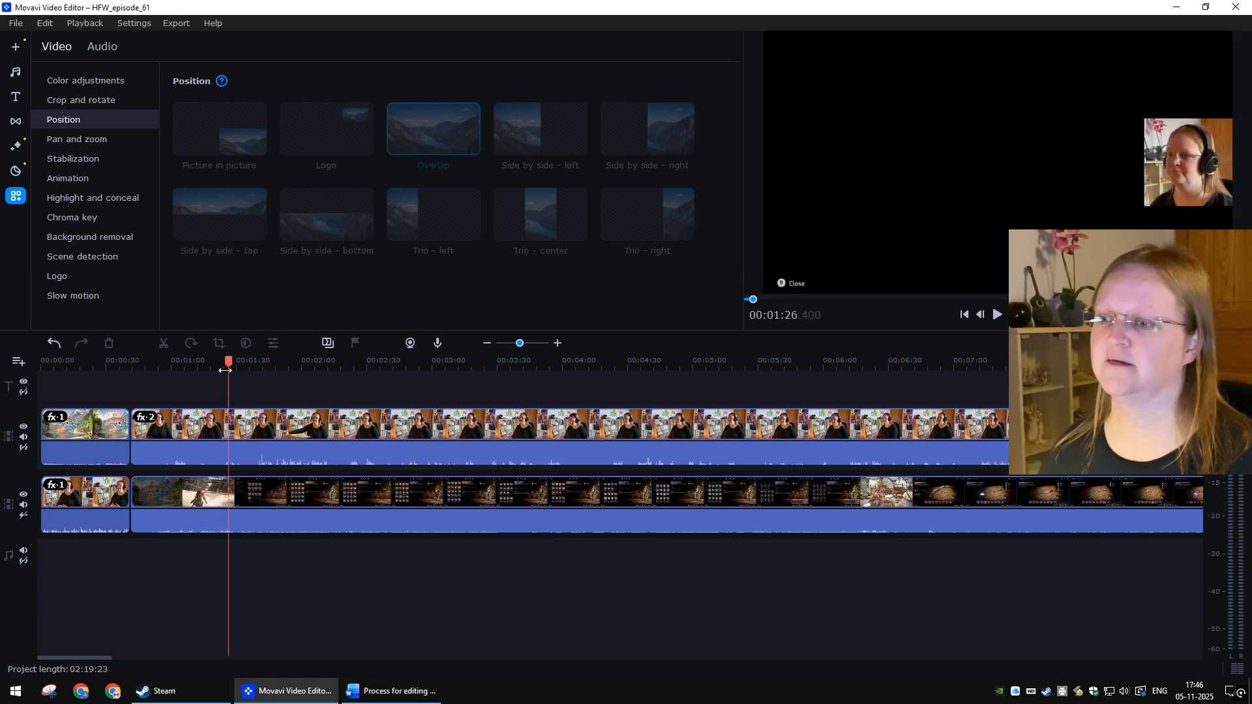
left_click(190, 360)
key("space")
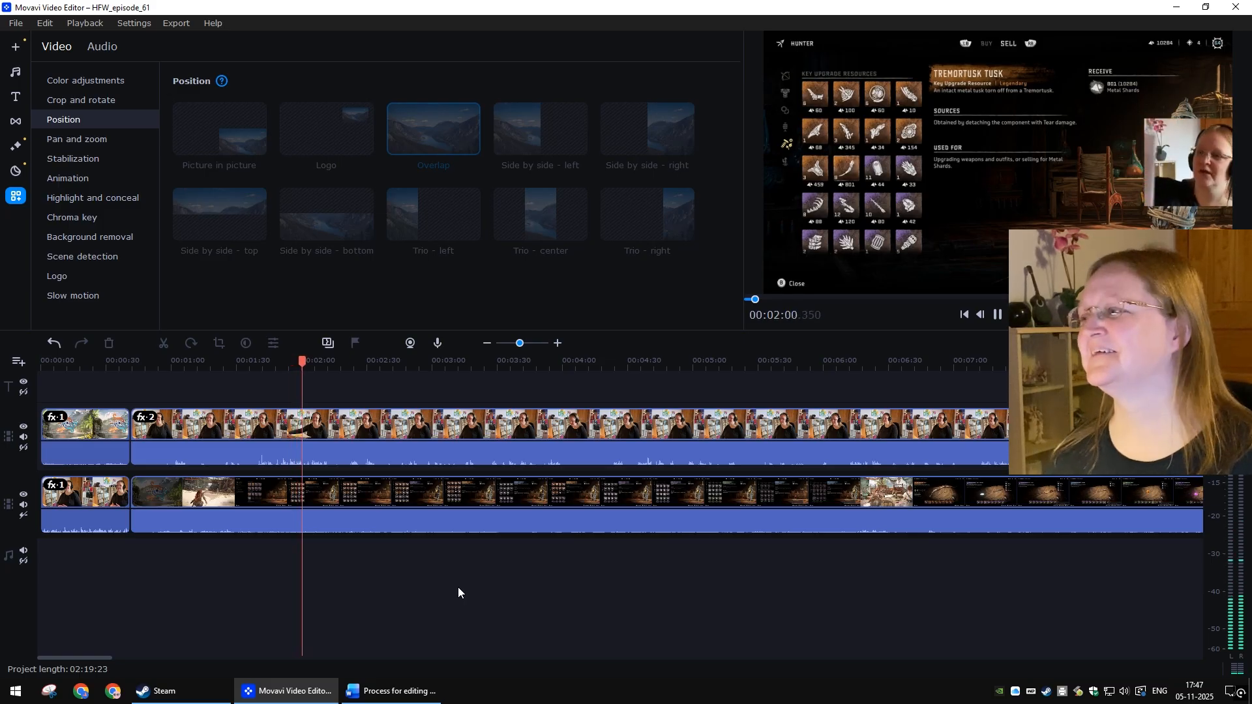
key("space")
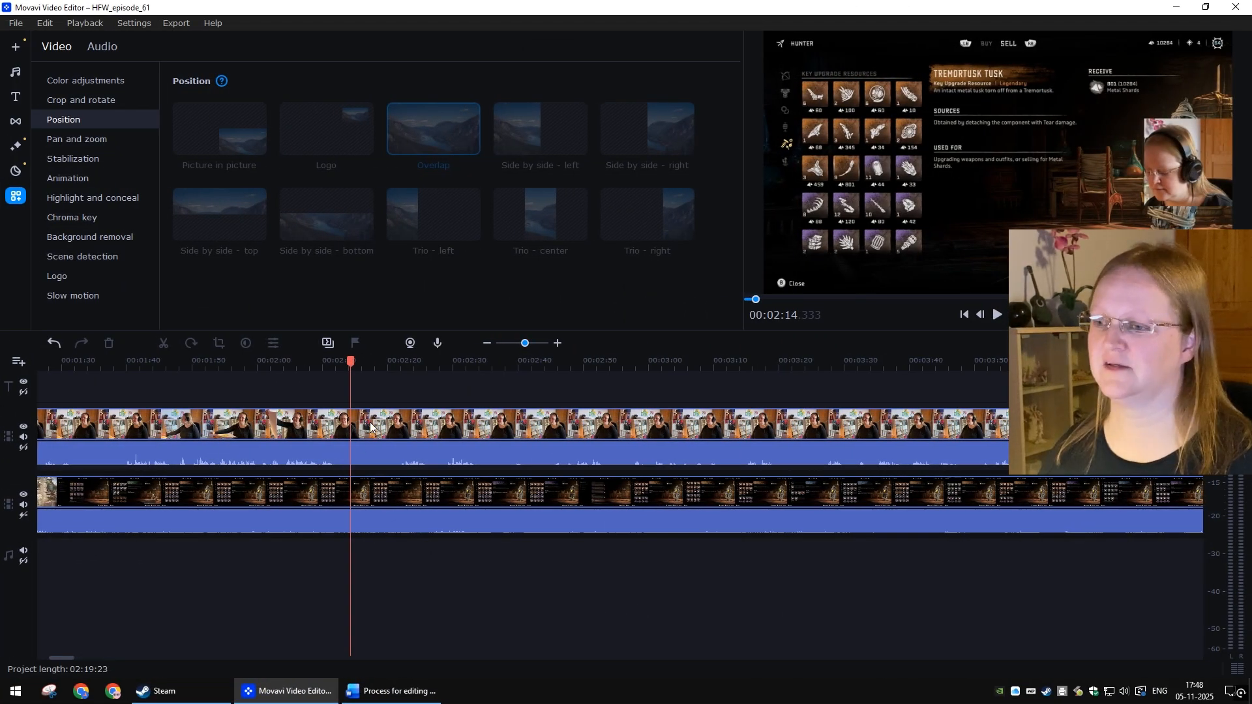
Step: Split both the webcam clip and the gameplay clip at 00:02:14
left_click(382, 456)
left_click(382, 492, "ctrl")
left_click(165, 345)
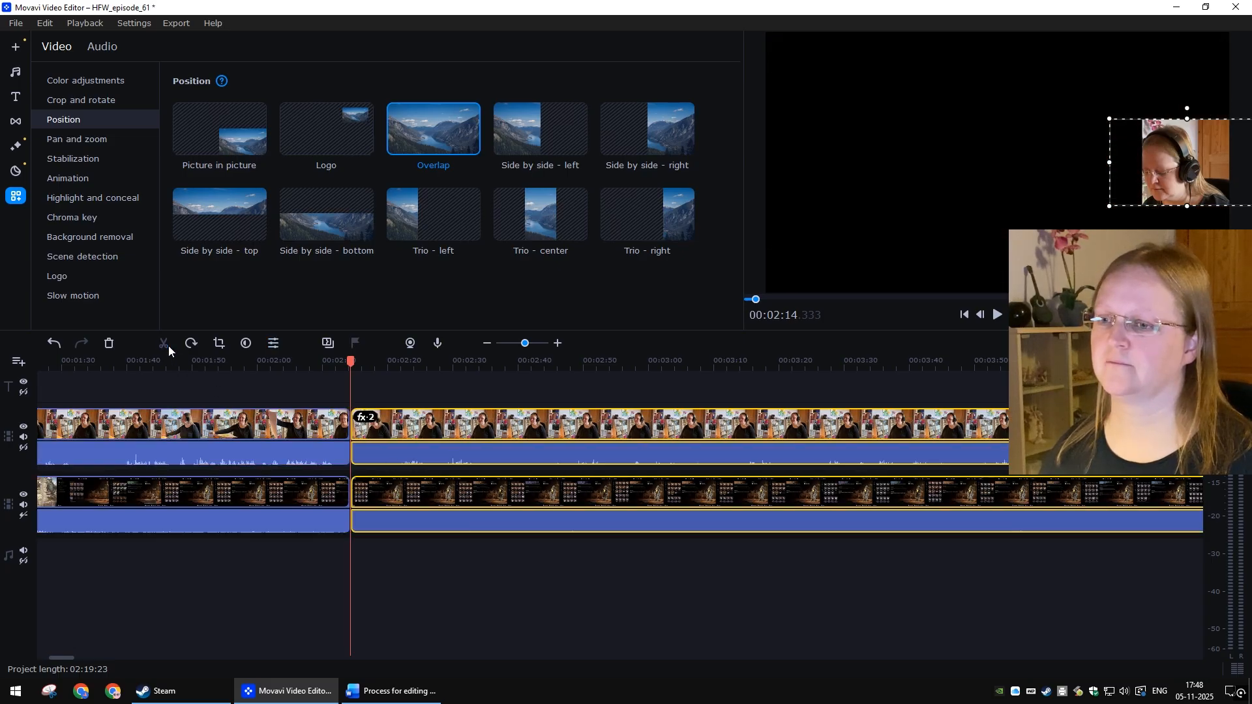
left_click(546, 612)
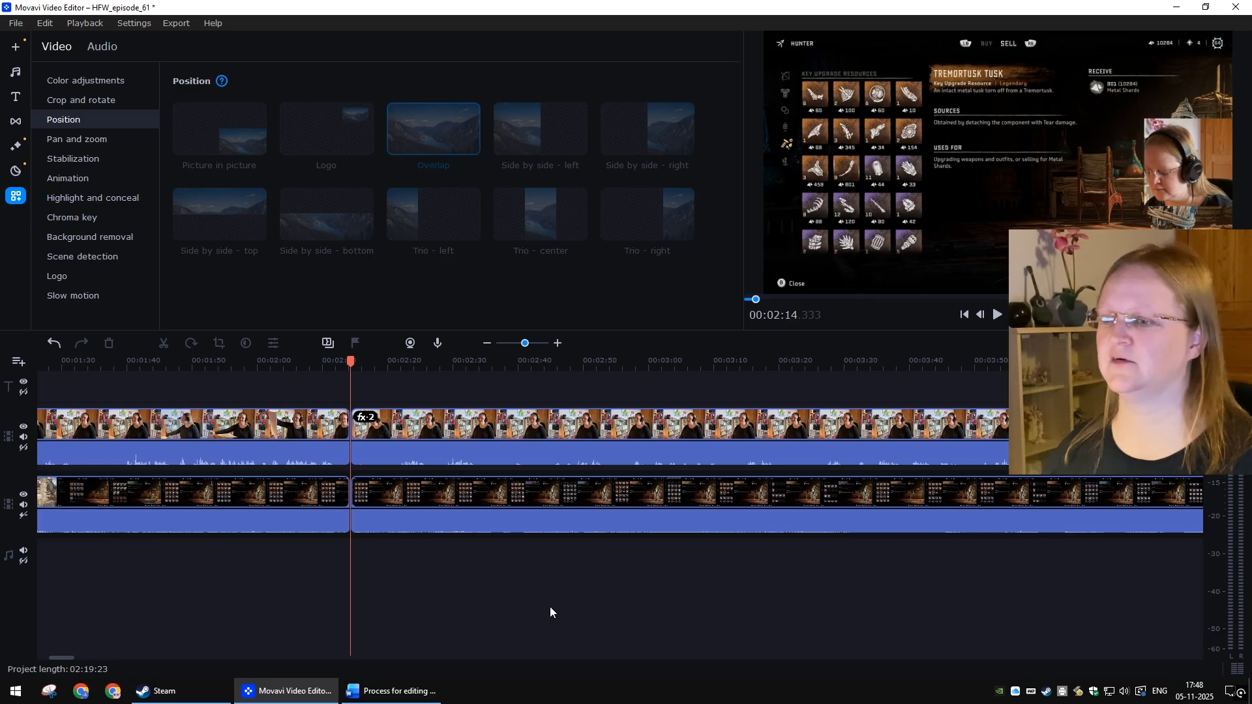
Step: Locate the point near 00:05:58.8 by playback and split both the webcam and gameplay clips there
scroll(549, 612, "down", 10)
scroll(550, 606, "down", 6)
left_click(394, 362)
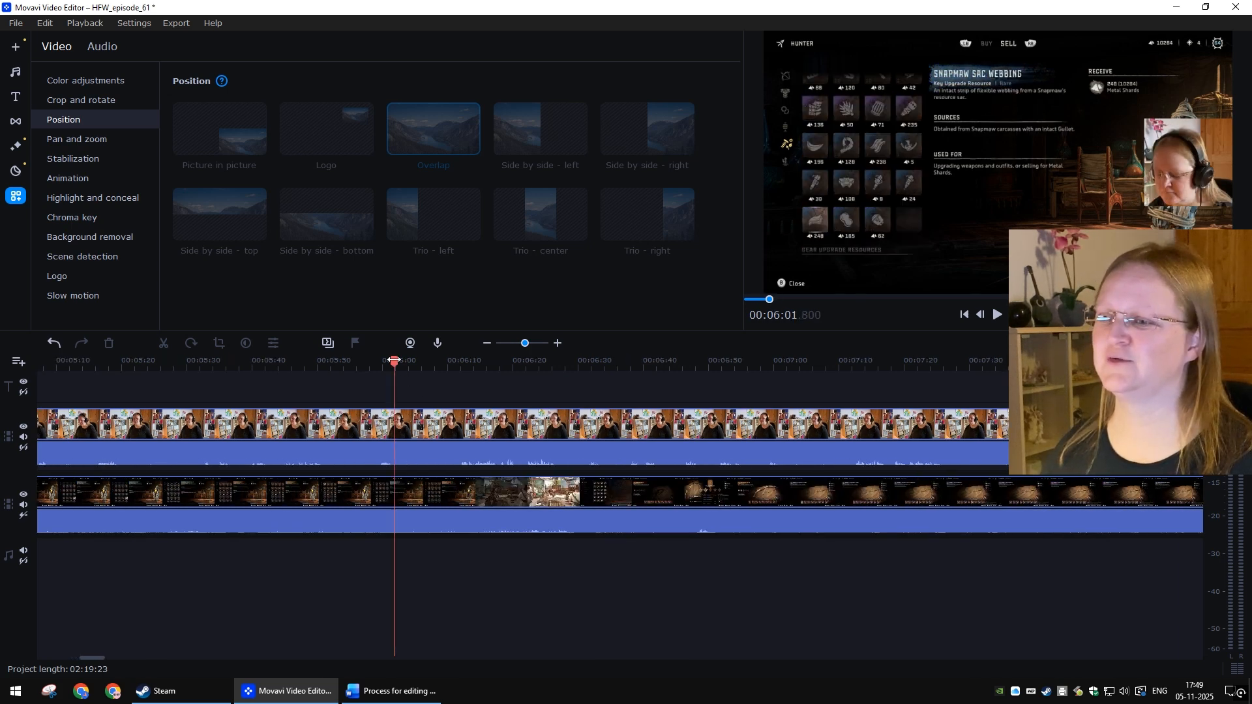
left_click_drag(394, 361, 379, 360)
key("space")
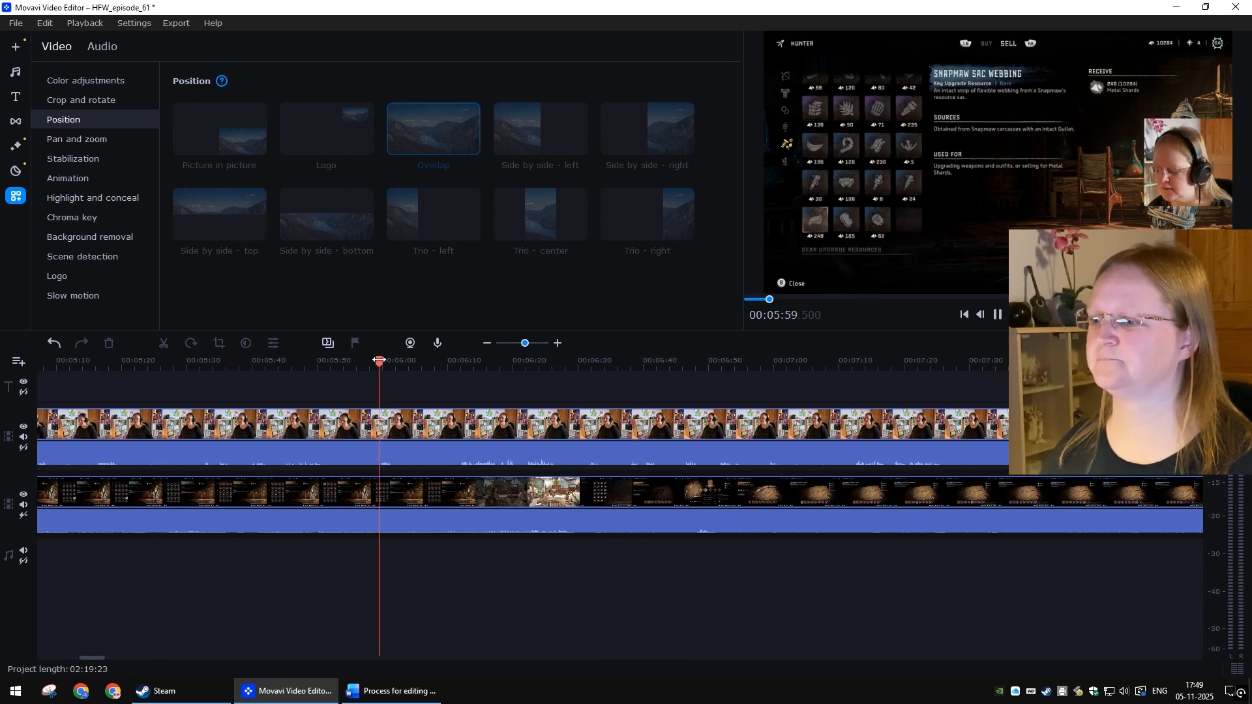
left_click(448, 369)
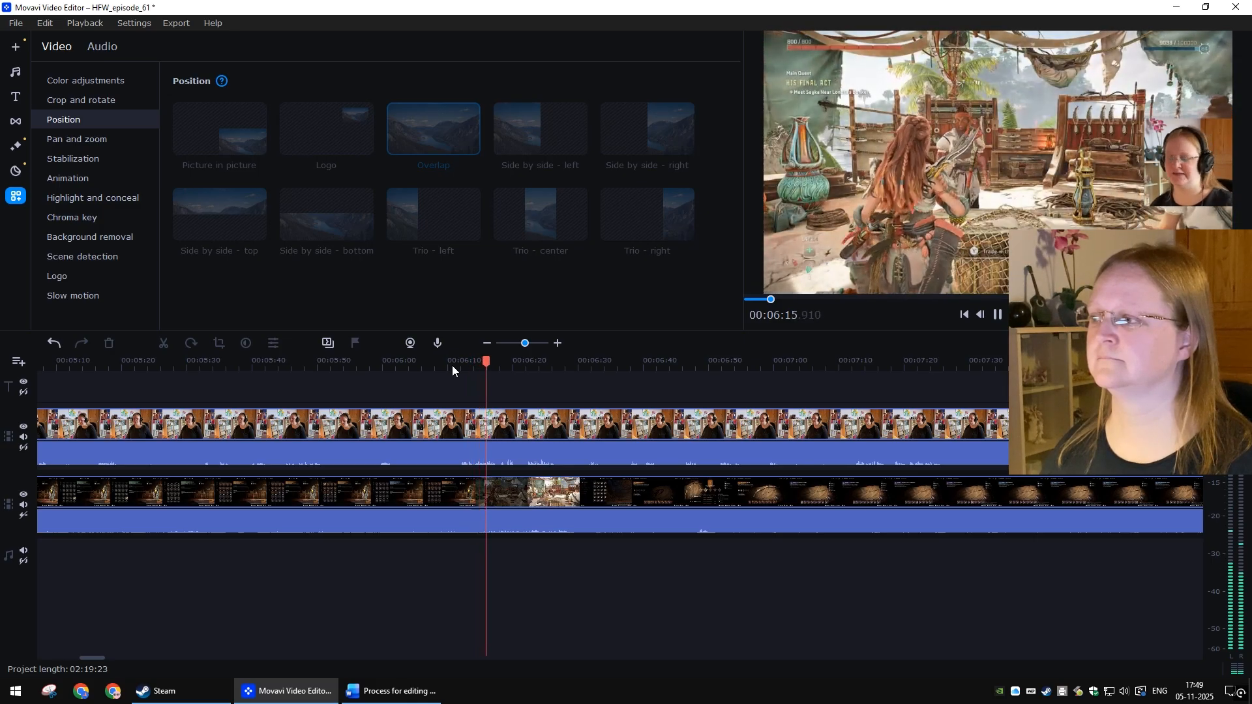
left_click(375, 365)
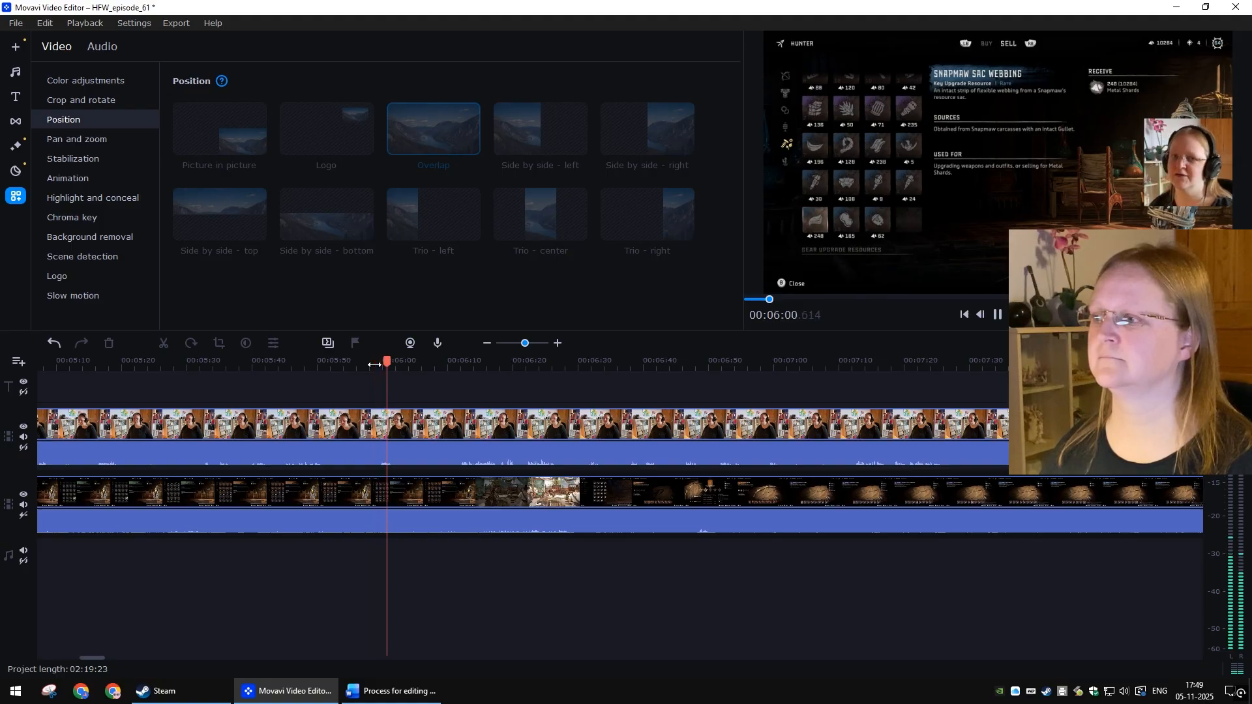
left_click(375, 365)
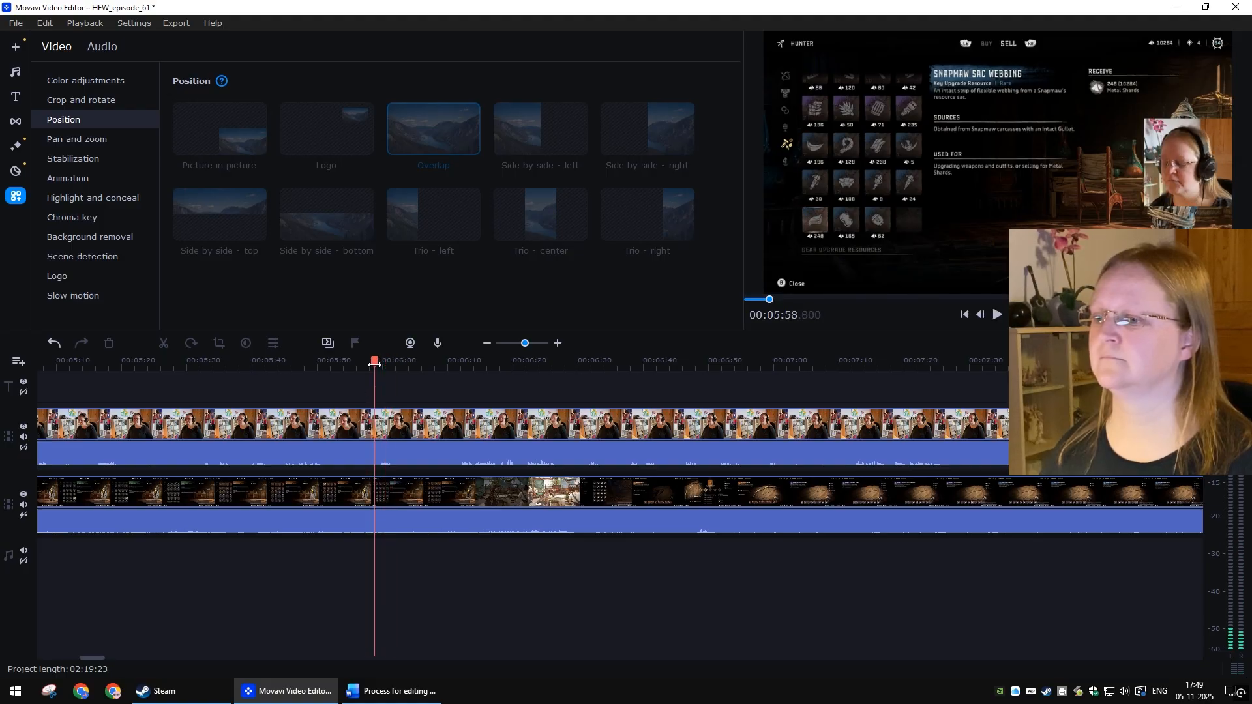
left_click(383, 434)
left_click(394, 488, "ctrl")
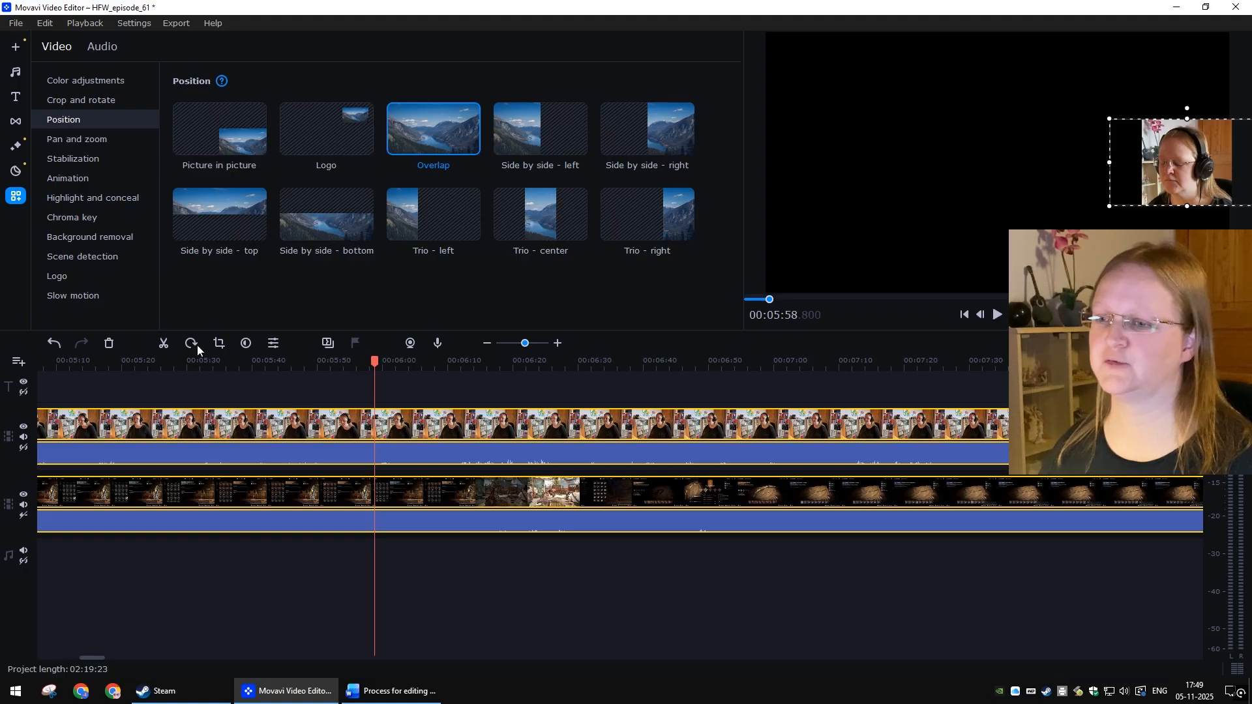
left_click(166, 345)
Step: Delete the webcam and gameplay segments between the 00:02:14 and 00:05:58 splits
scroll(561, 604, "up", 10)
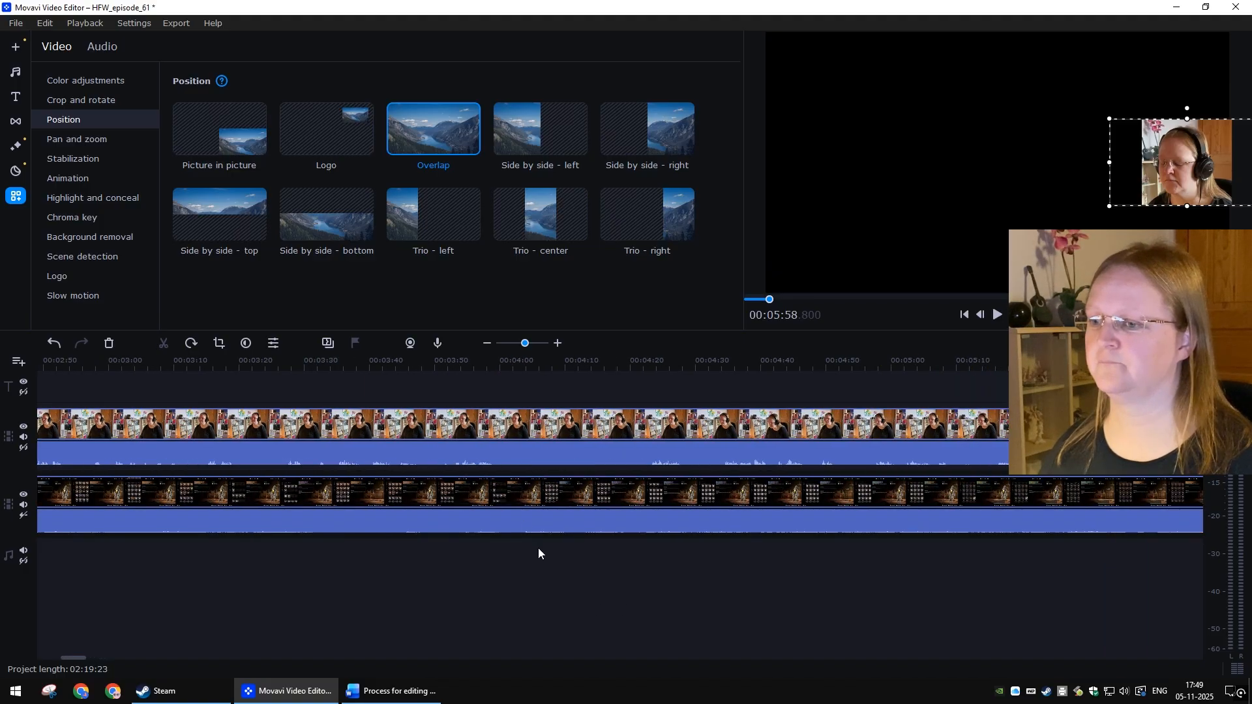
scroll(530, 550, "down", 3, "ctrl")
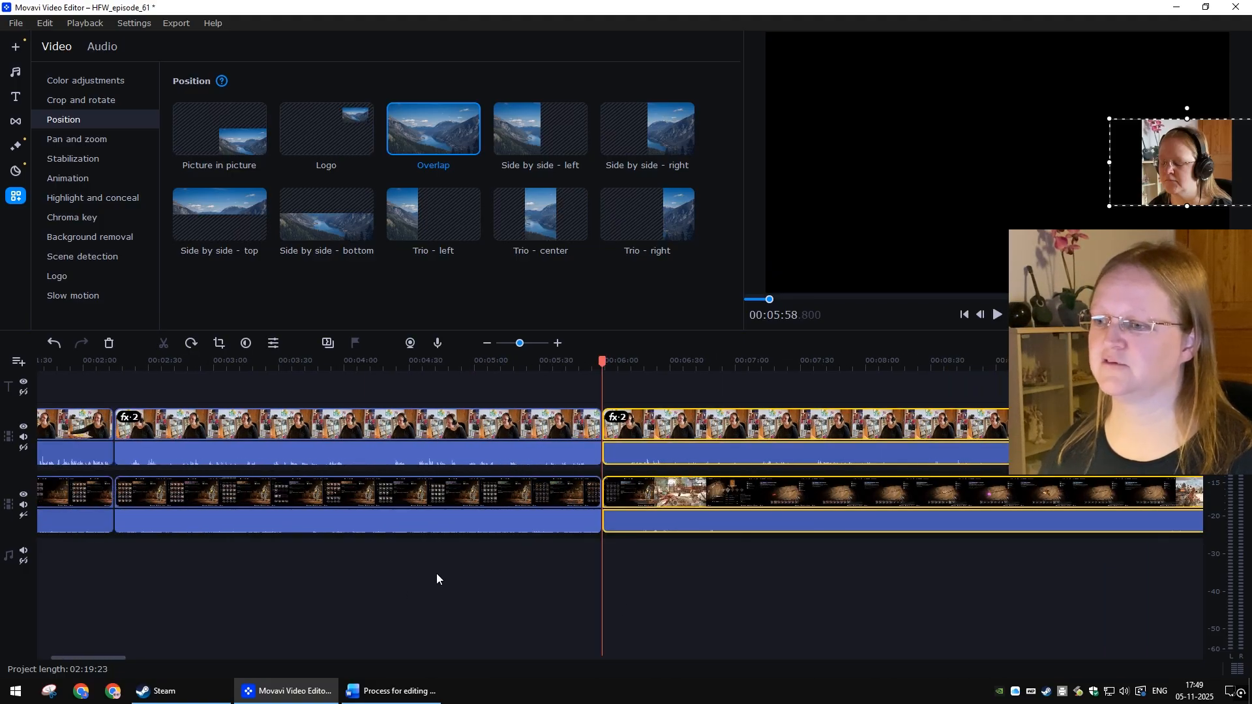
left_click(306, 424)
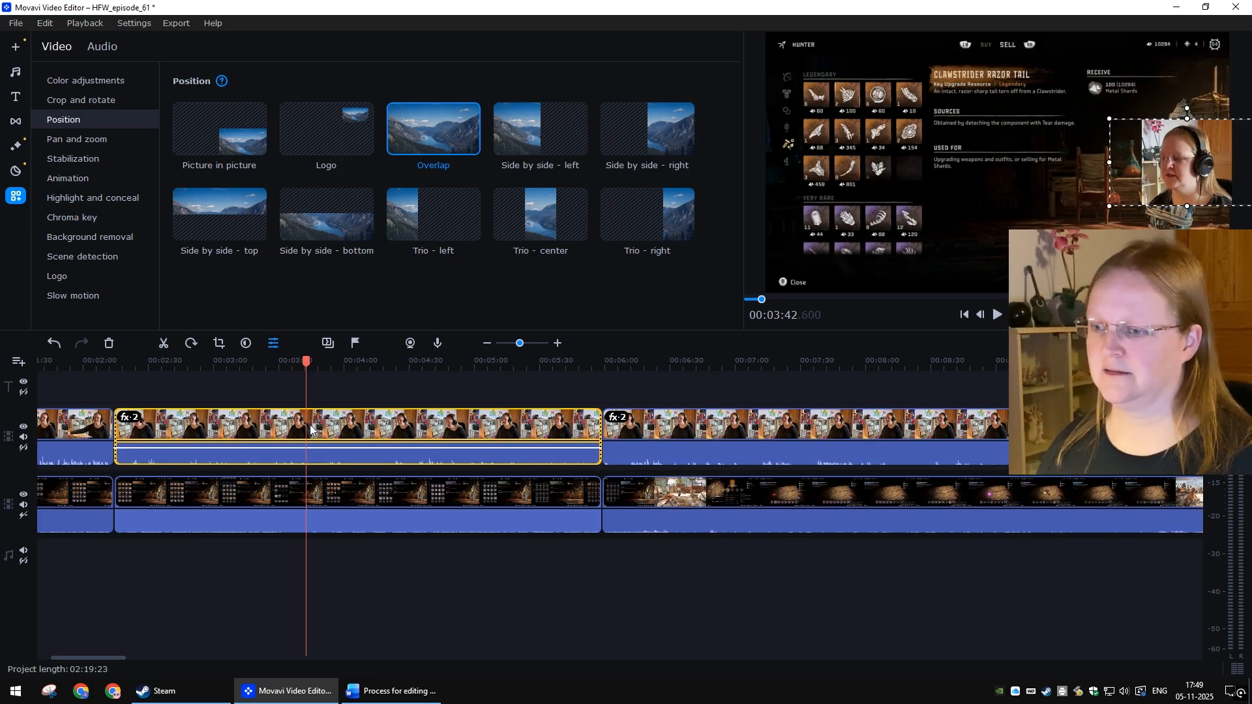
left_click(319, 495)
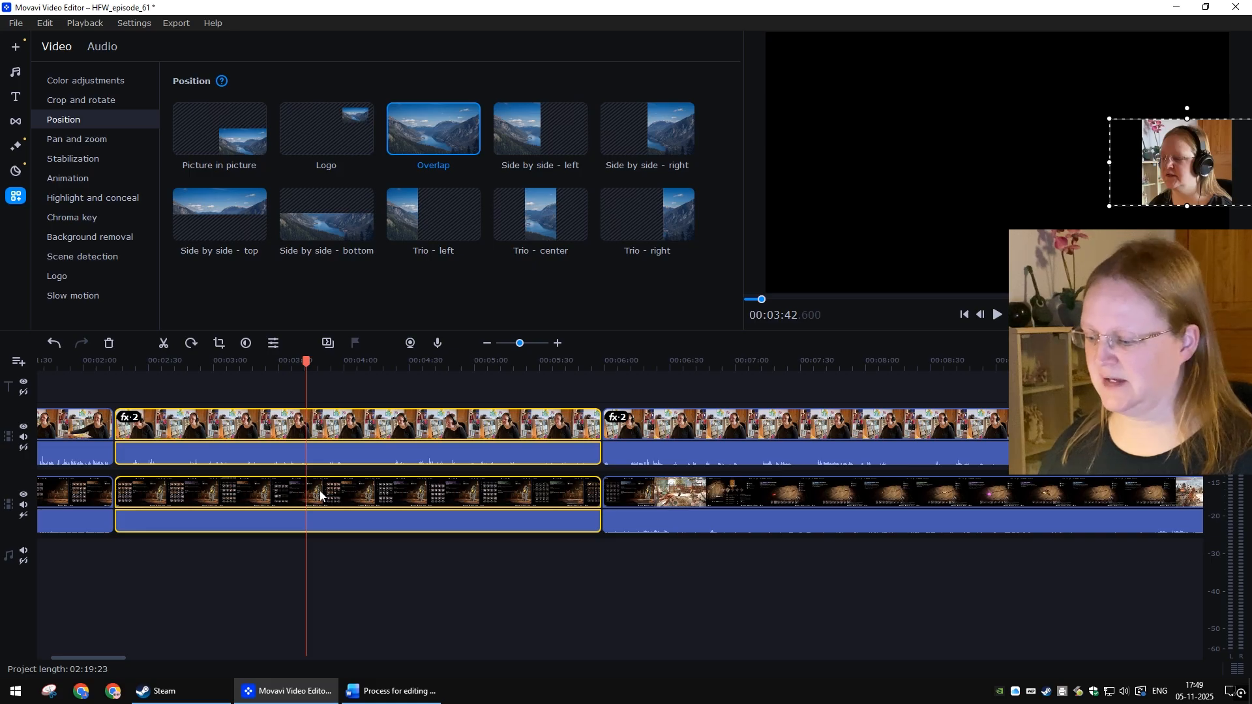
key("Delete")
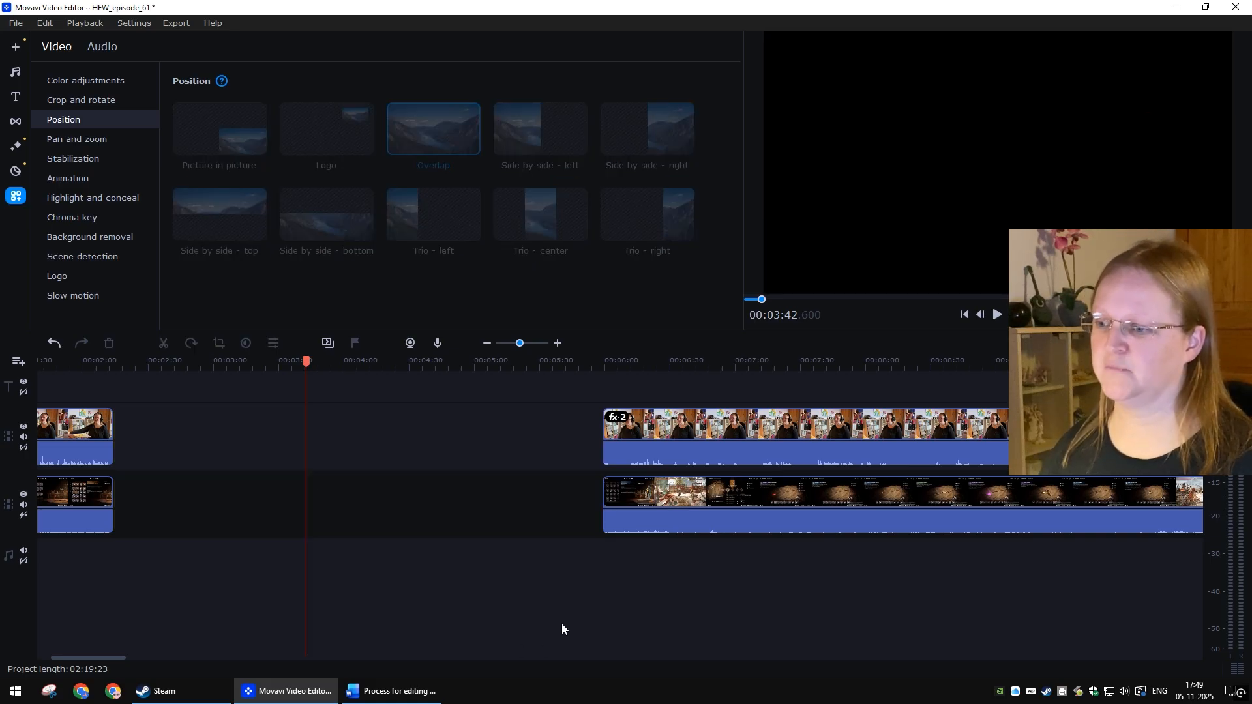
Step: Select all clips after the gap and move them left so they start at the 00:02:14 cut
scroll(570, 611, "down", 3)
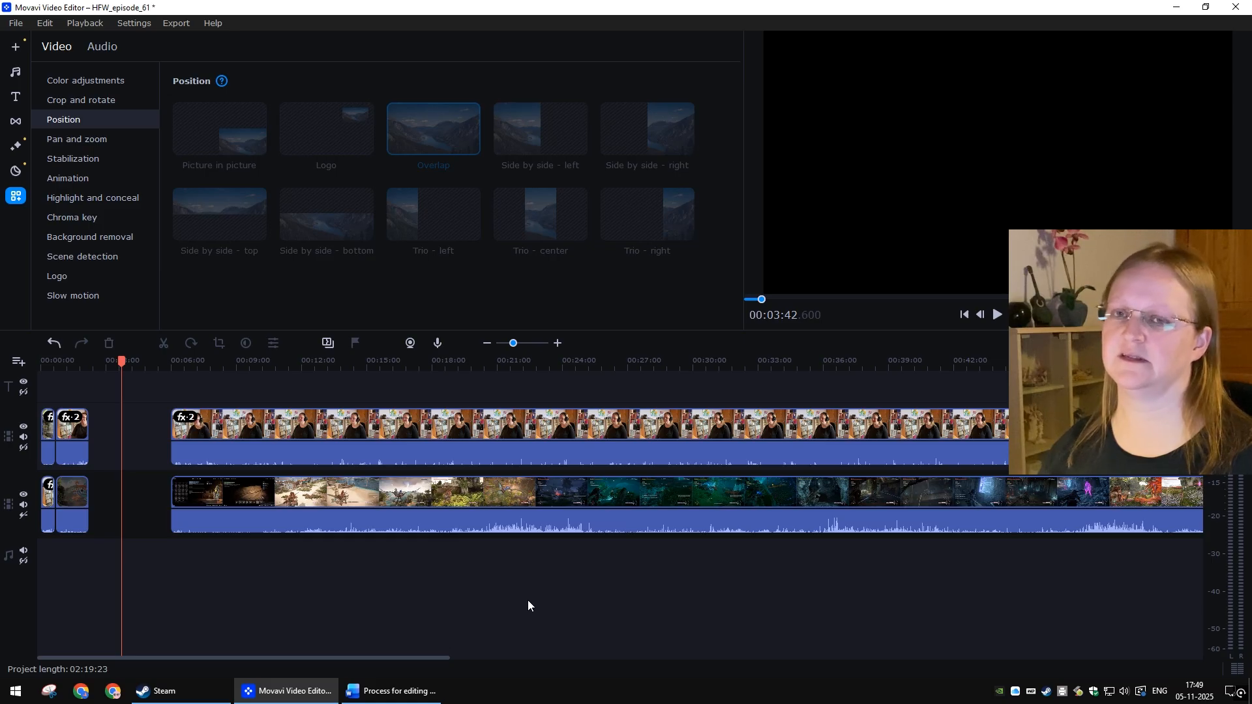
scroll(577, 555, "down", 15)
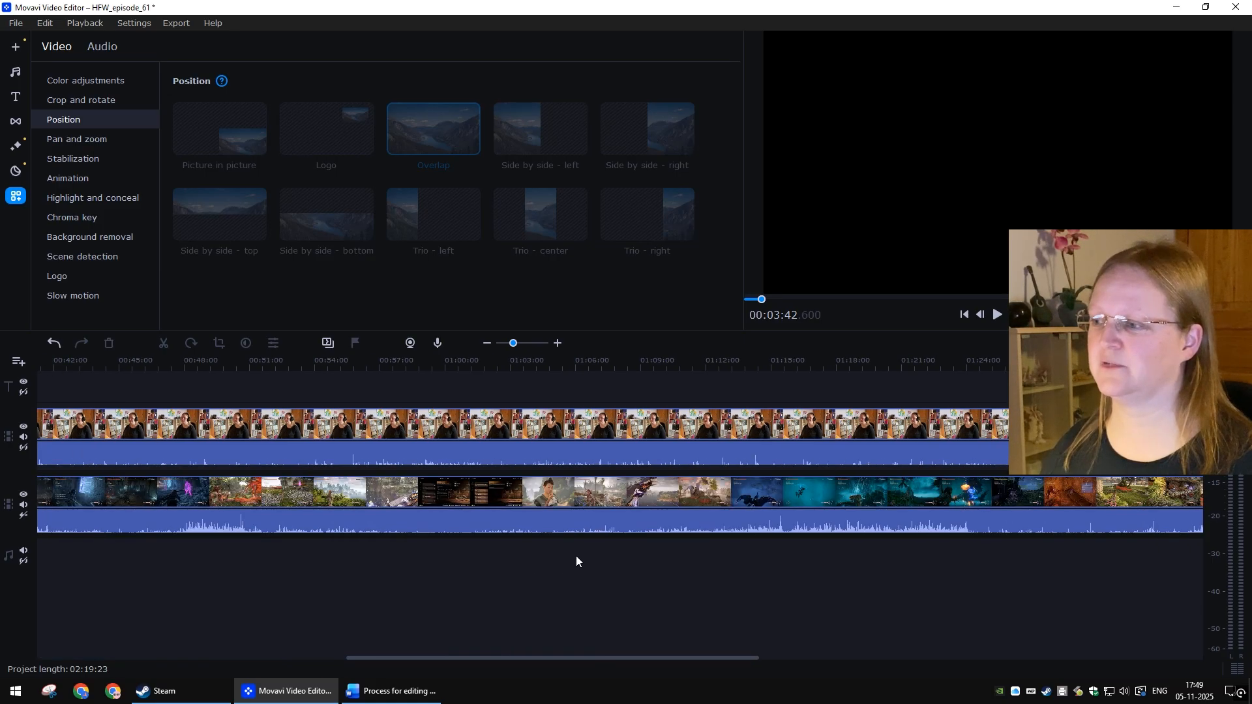
left_click_drag(924, 579, 694, 376)
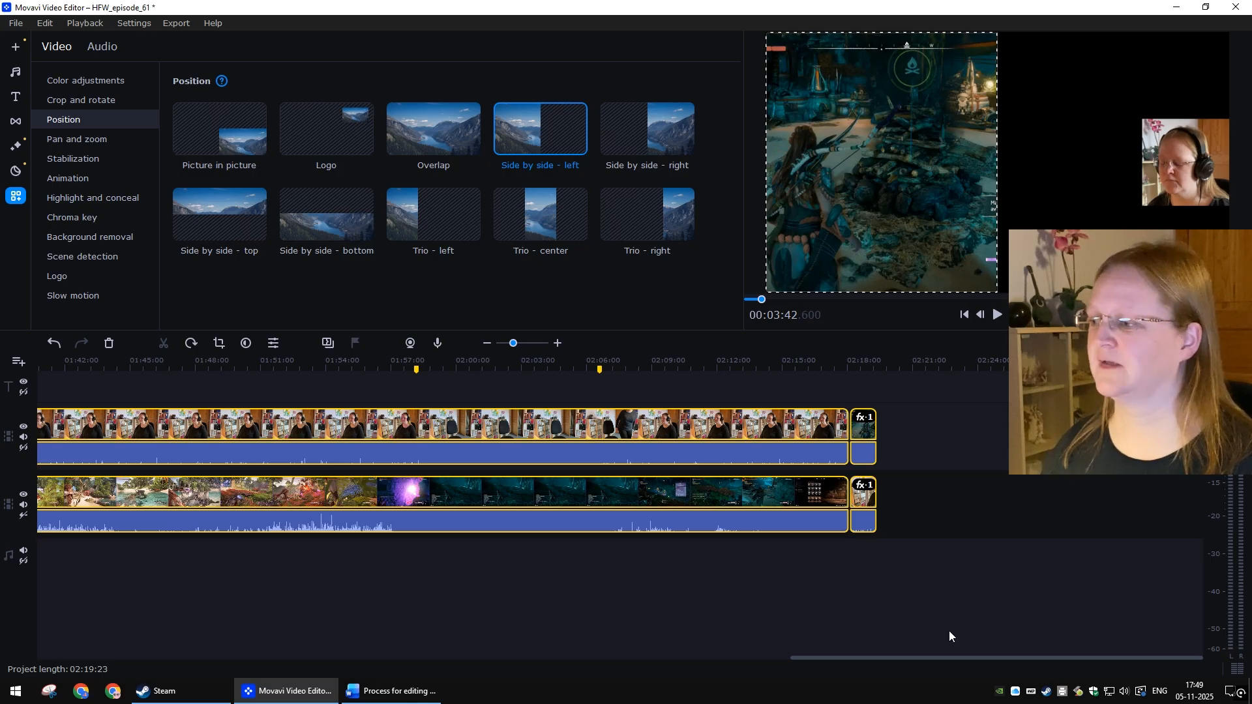
scroll(844, 613, "up", 15)
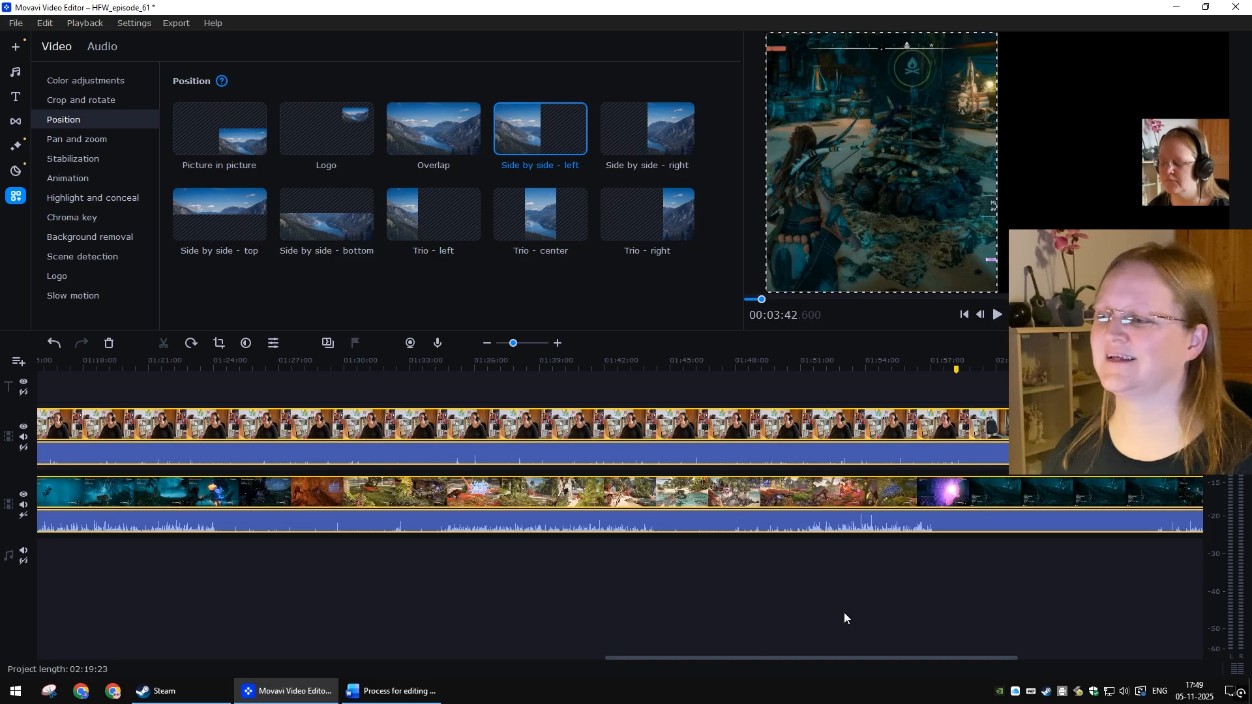
scroll(275, 583, "up", 5)
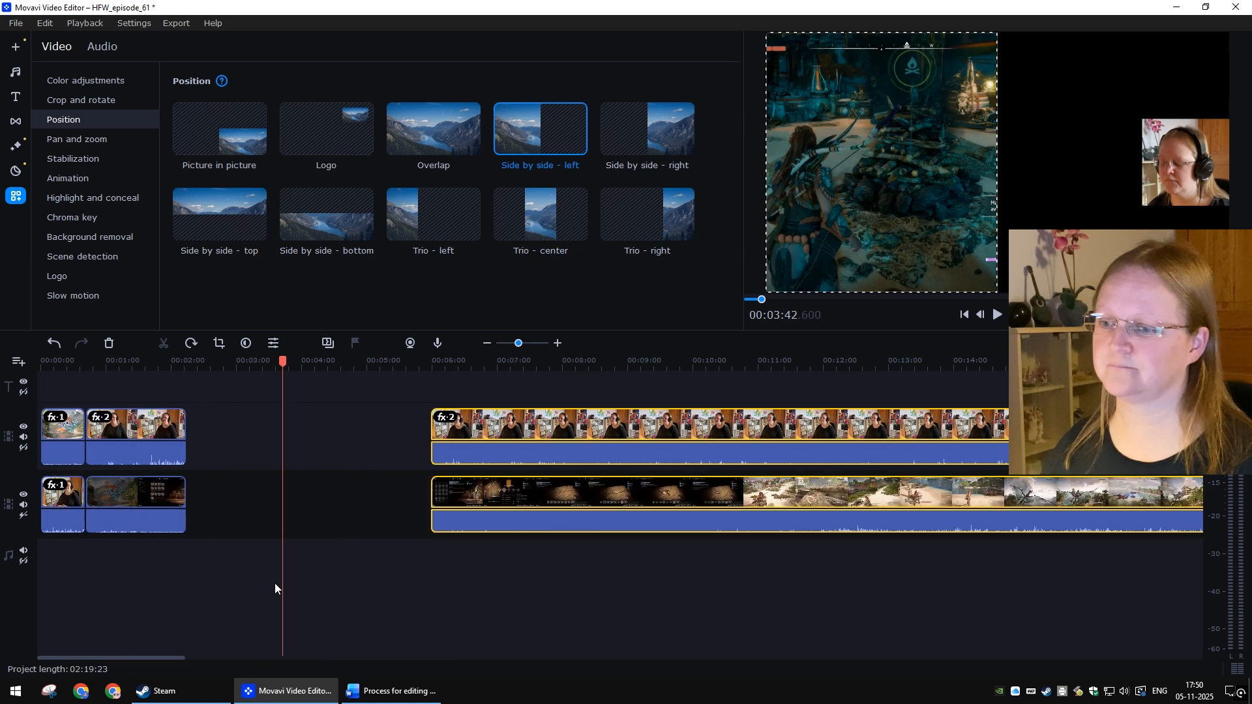
left_click_drag(1052, 499, 353, 489)
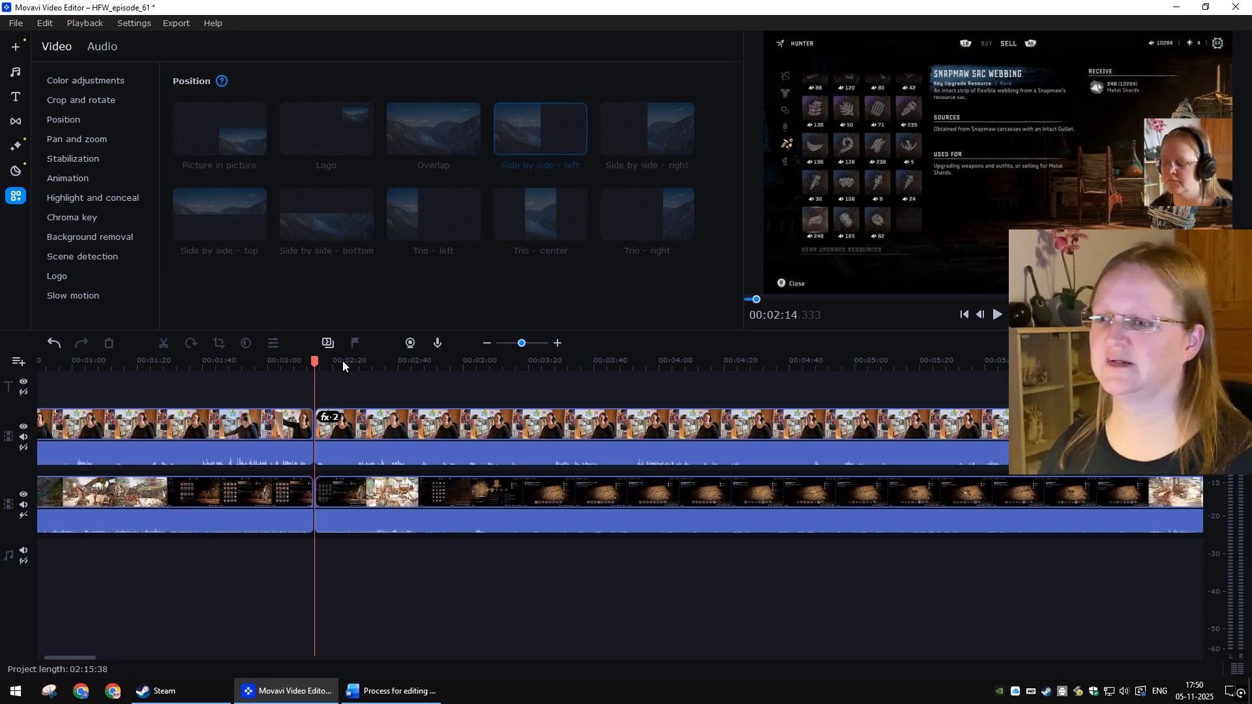
Step: Play back the cut at 00:02:14 in the preview
left_click_drag(315, 361, 305, 358)
key("space")
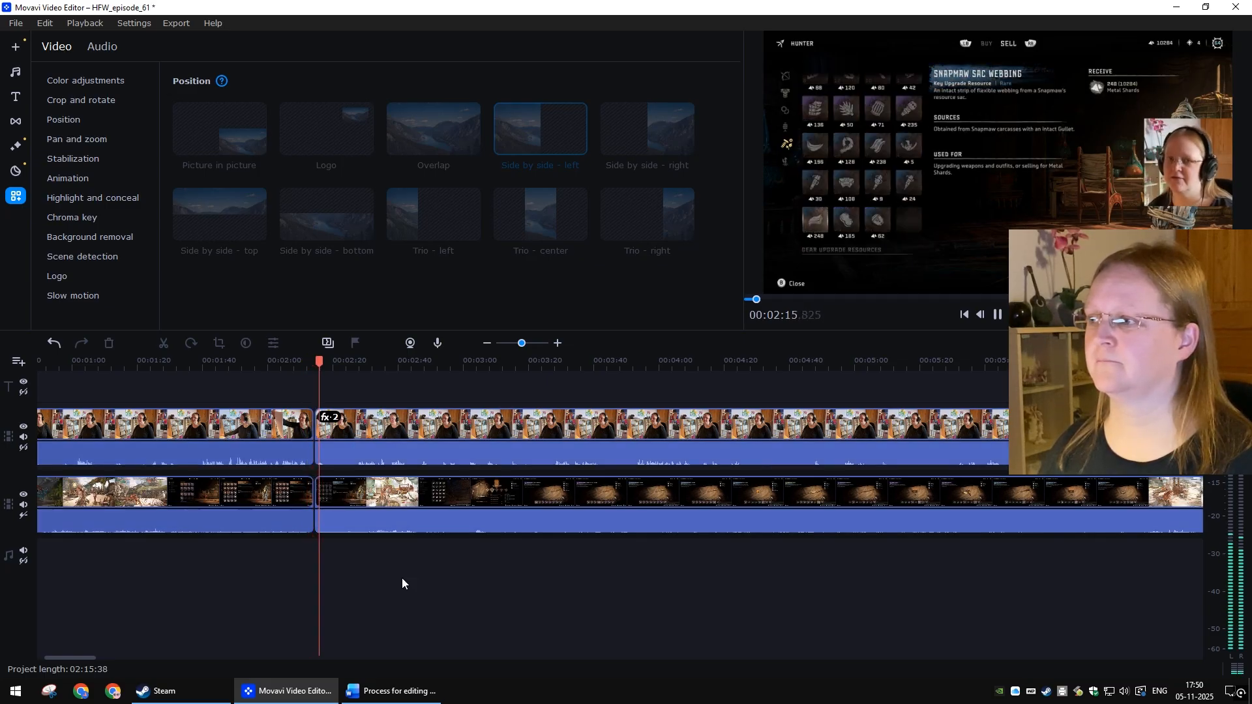
key("space")
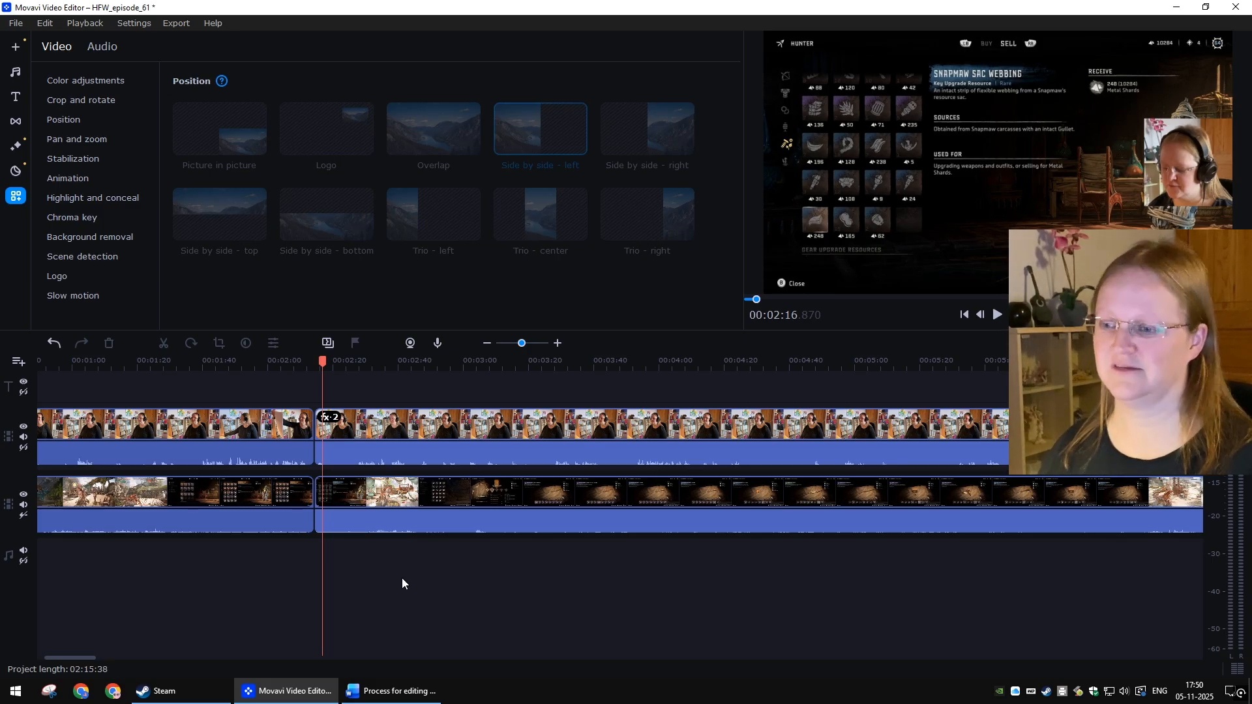
Step: Add the Horizontal split transition from Favorites after the webcam and gameplay clips ending at 00:02:14
left_click(291, 430)
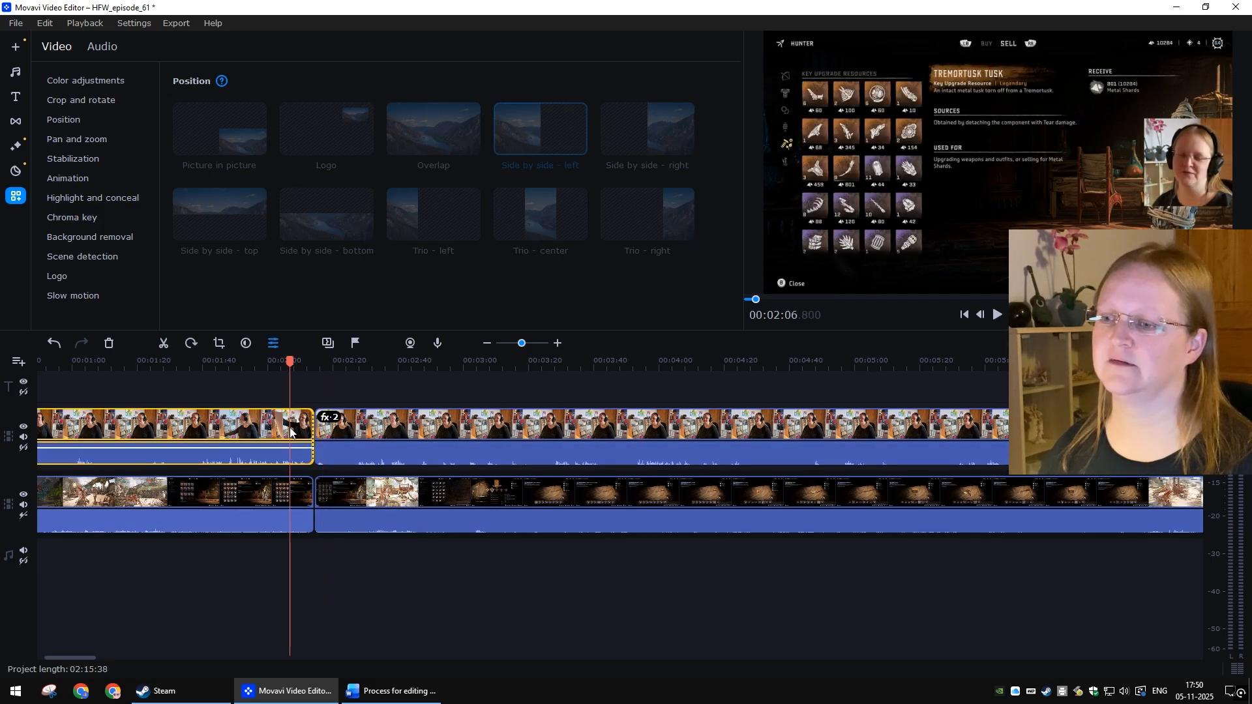
left_click(295, 490)
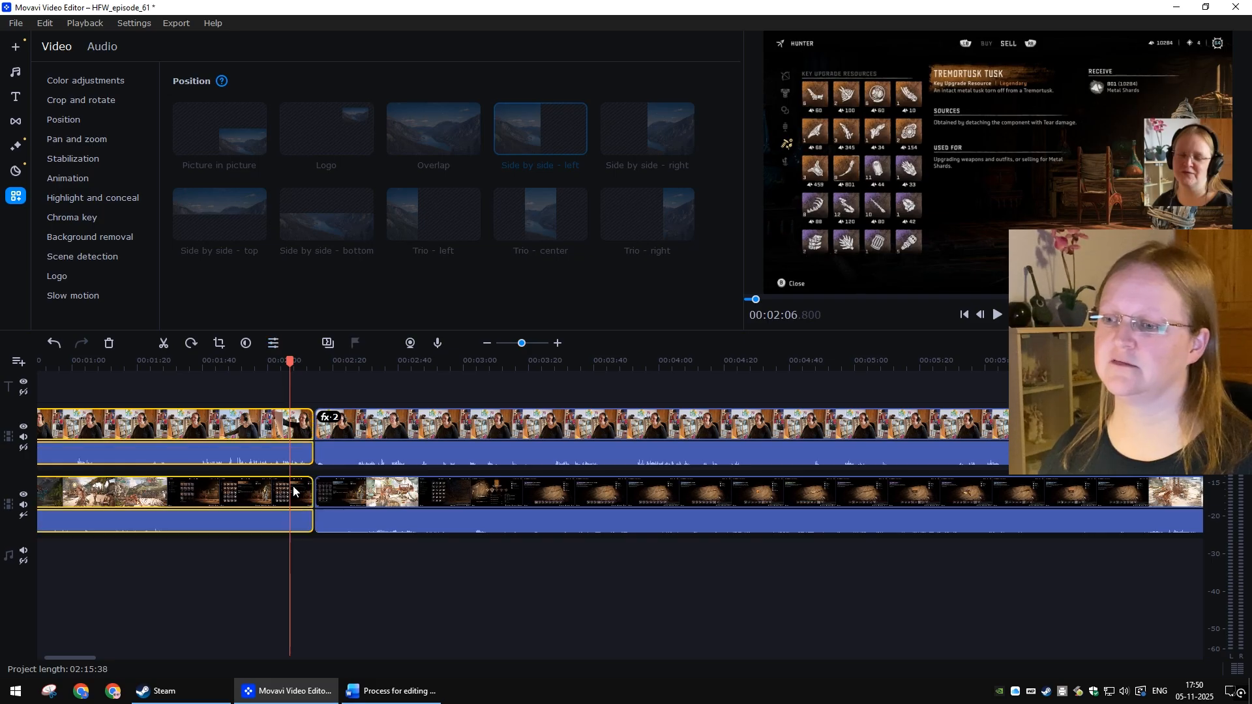
left_click(17, 124)
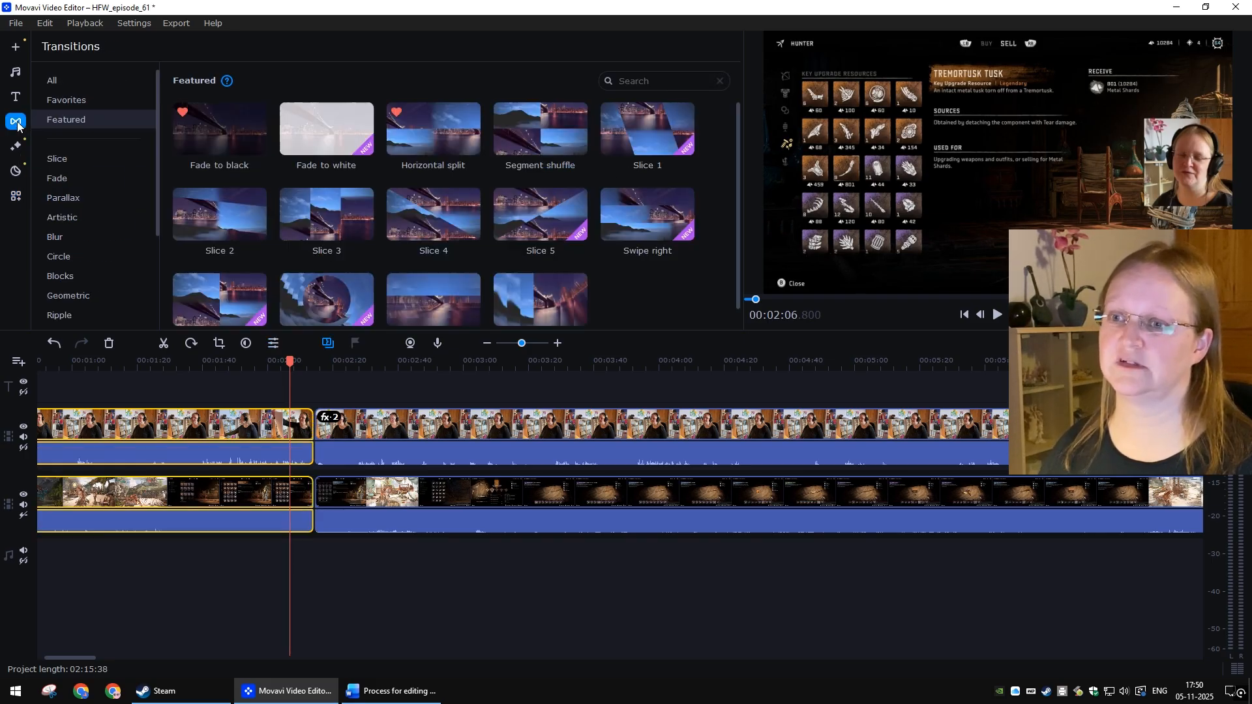
left_click(72, 100)
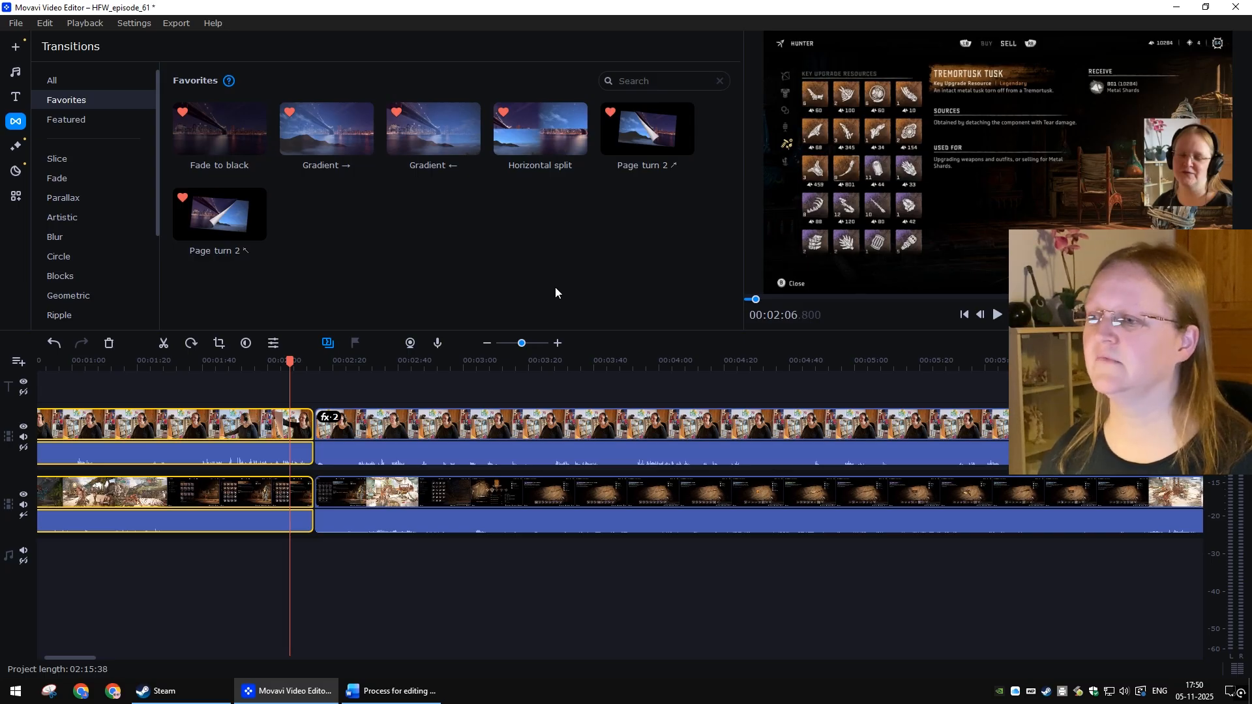
left_click(284, 418)
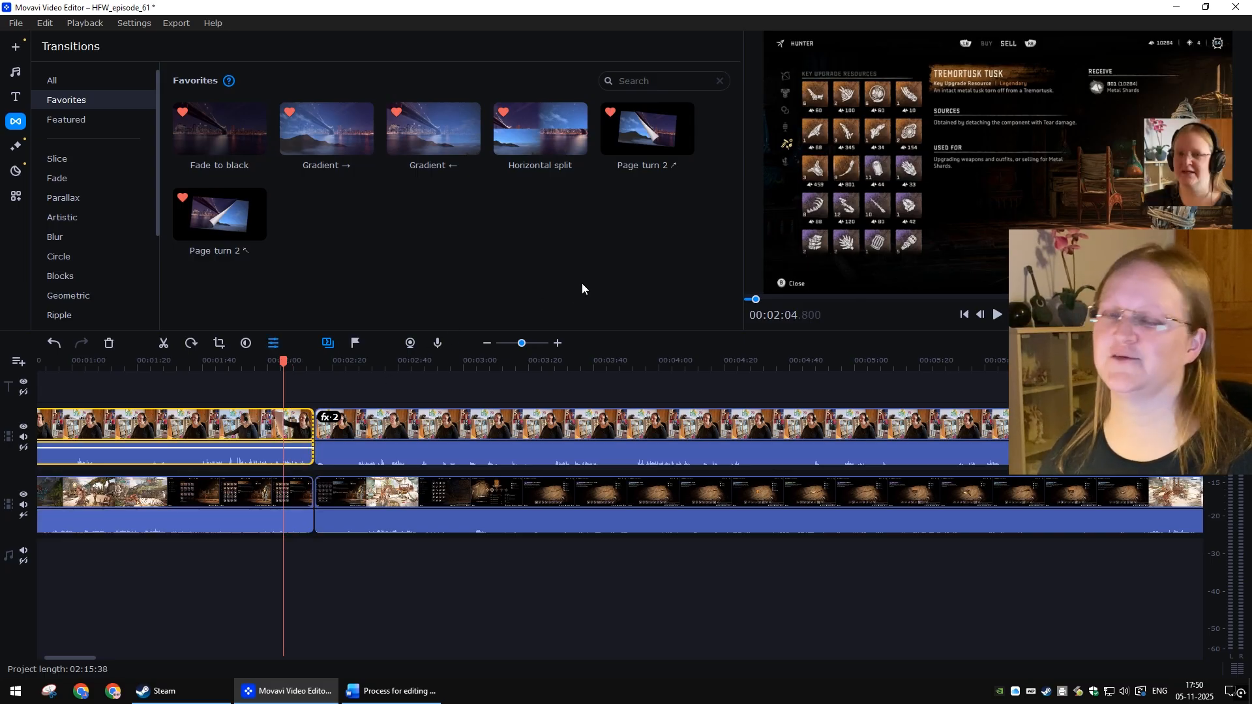
left_click(284, 493, "ctrl")
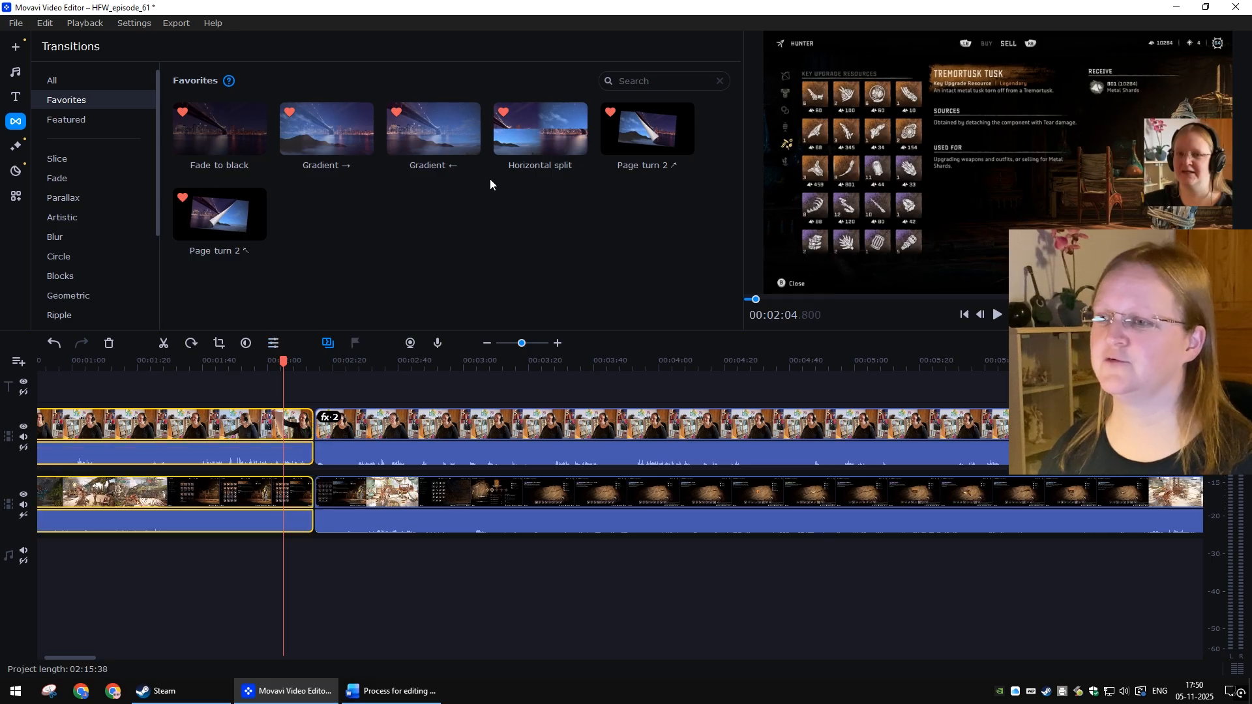
right_click(530, 134)
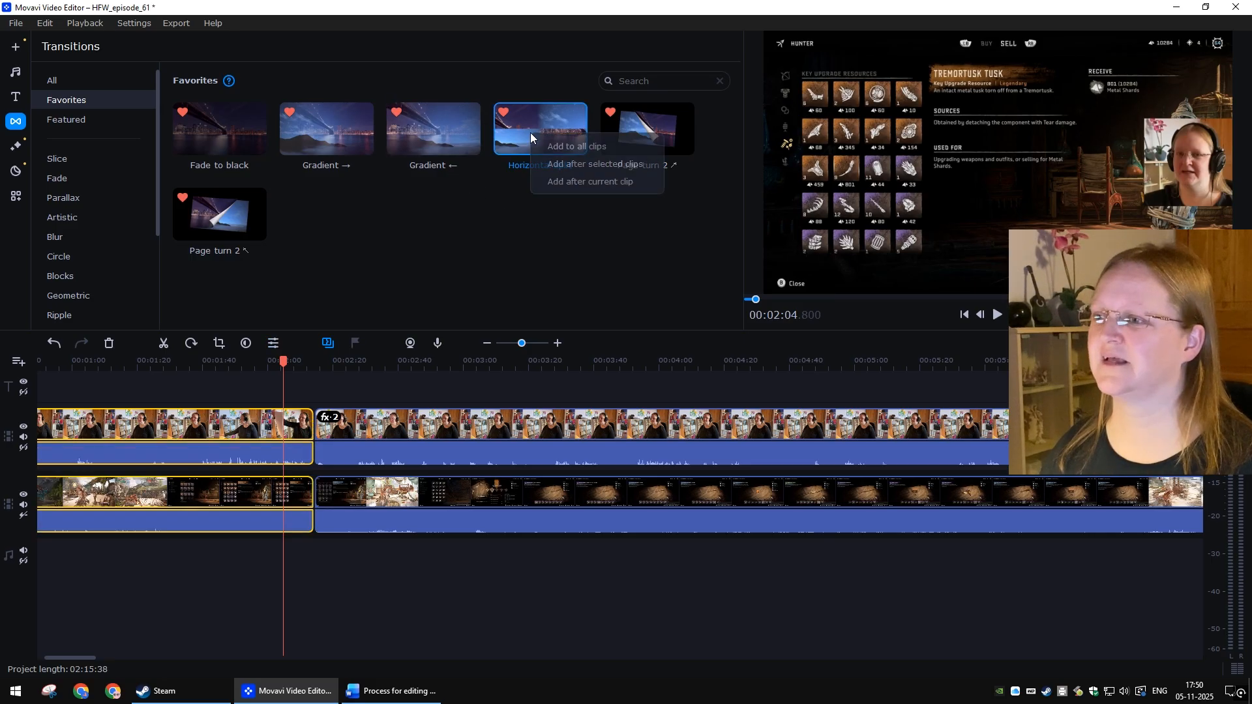
left_click(566, 168)
left_click(511, 600)
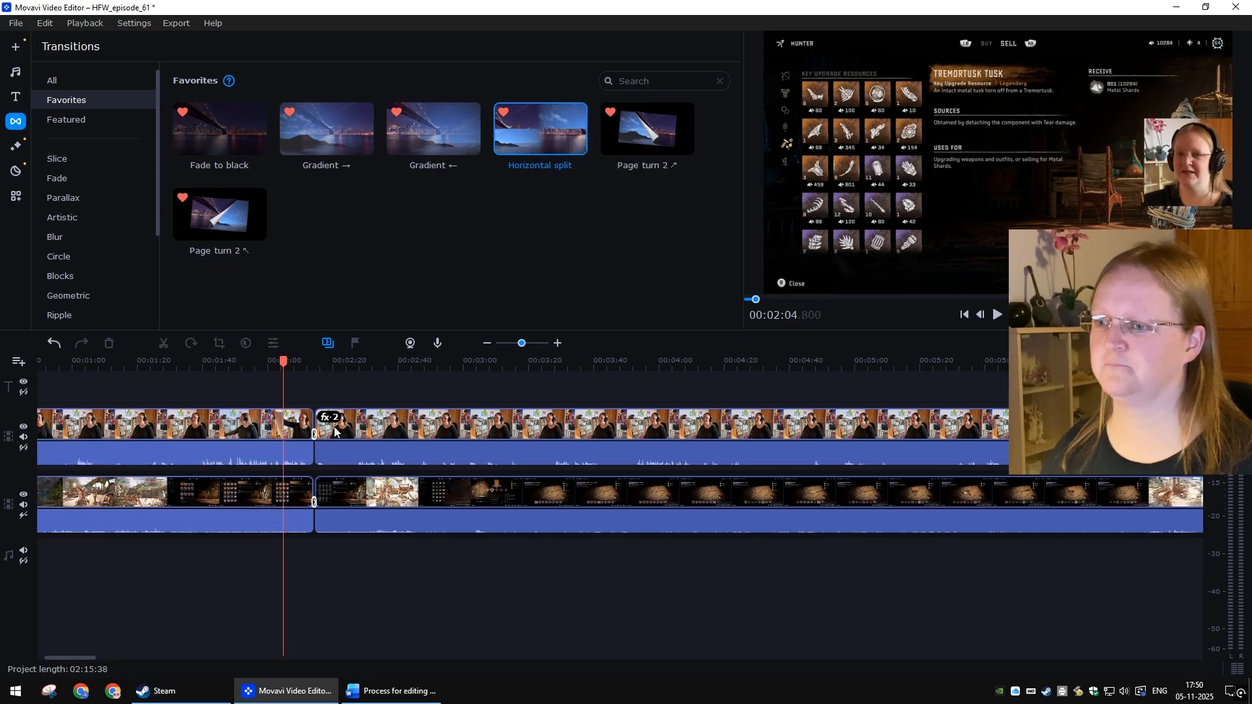
Step: Play back past the join and split both the webcam and gameplay clips at about 00:02:25
left_click(299, 366)
key("space")
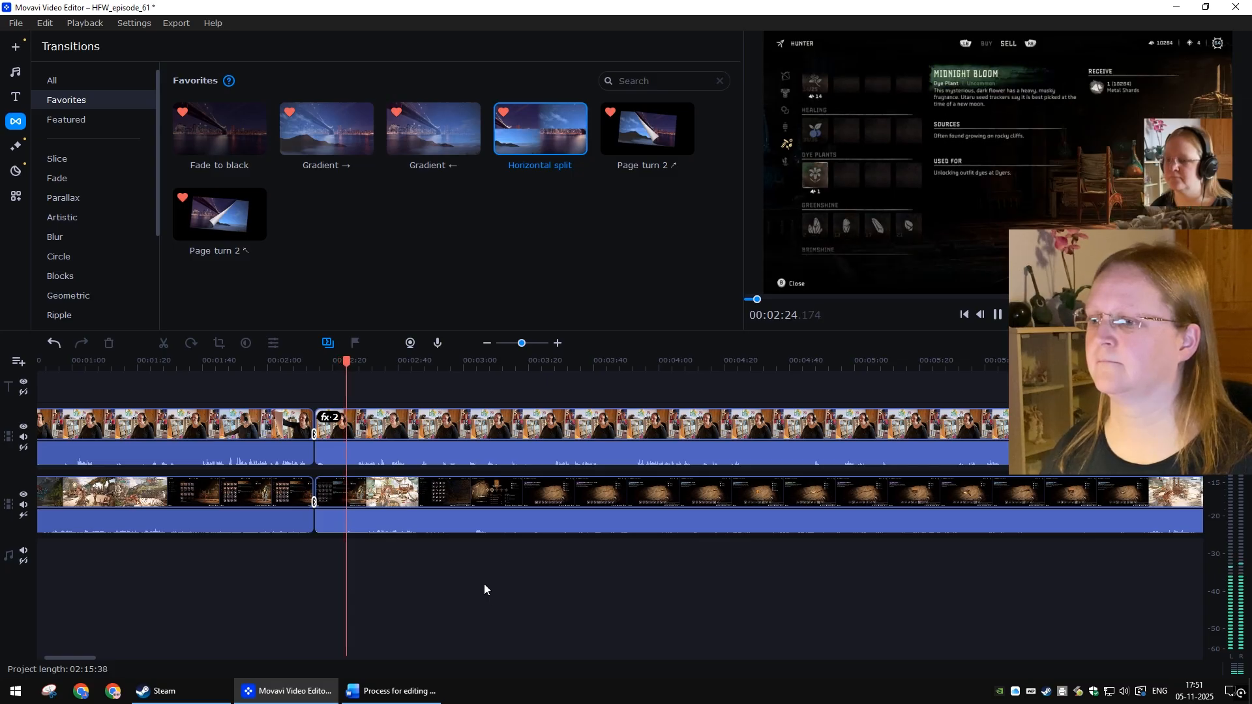
left_click(353, 364)
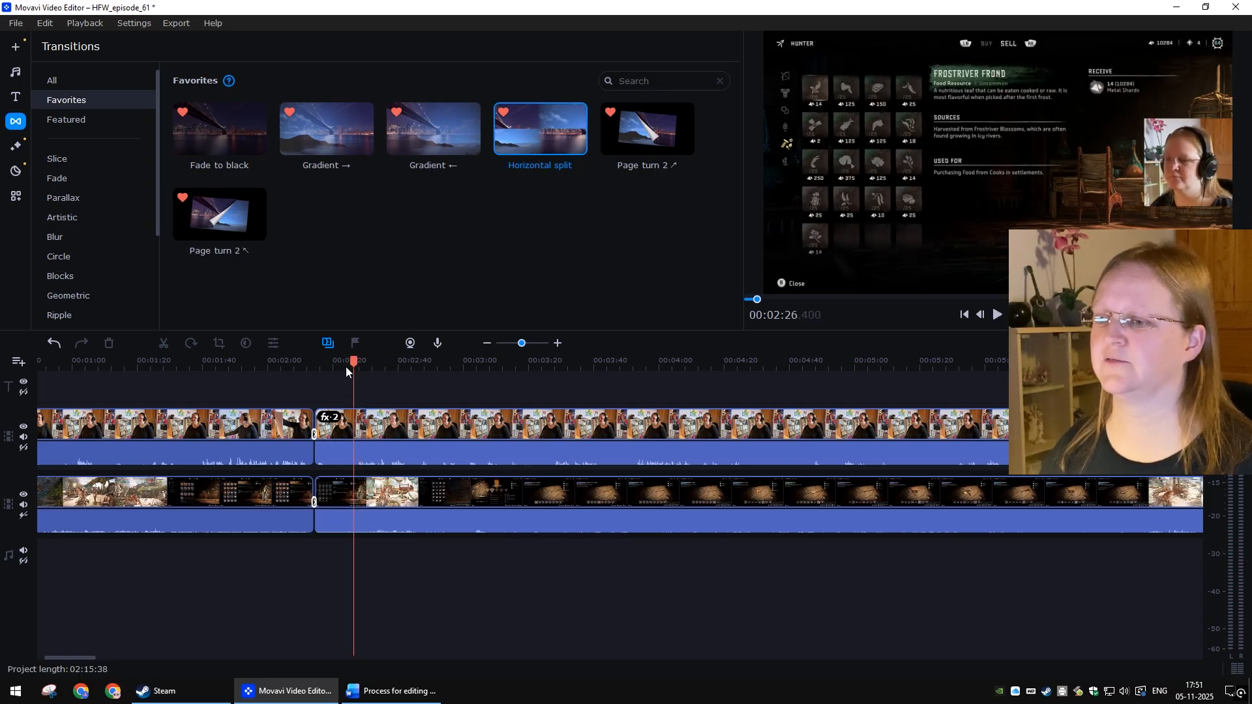
left_click(349, 364)
left_click(404, 430)
left_click(390, 489, "ctrl")
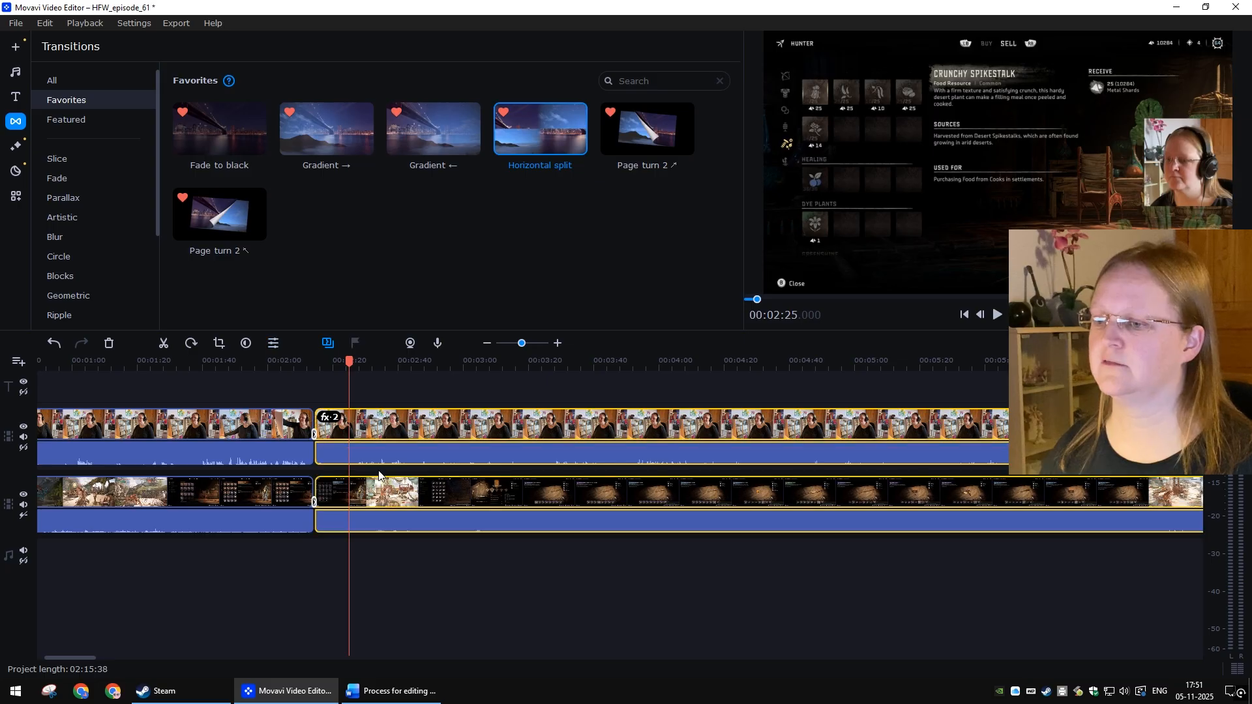
left_click(163, 343)
Step: Delete the short webcam and gameplay segments between the 00:02:14 join and the new split
left_click(325, 436)
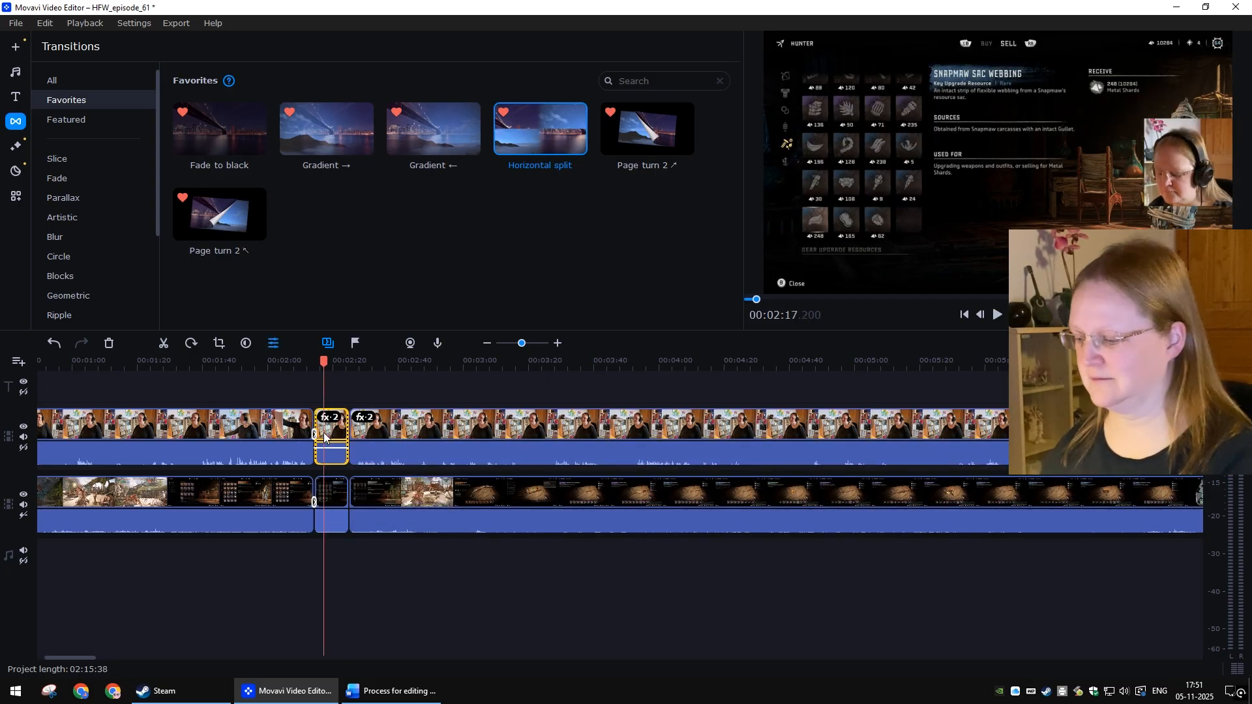
key("Delete")
left_click(332, 495)
key("Delete")
Step: Select all clips after the new gap and move them left to close it
scroll(539, 576, "down", 5)
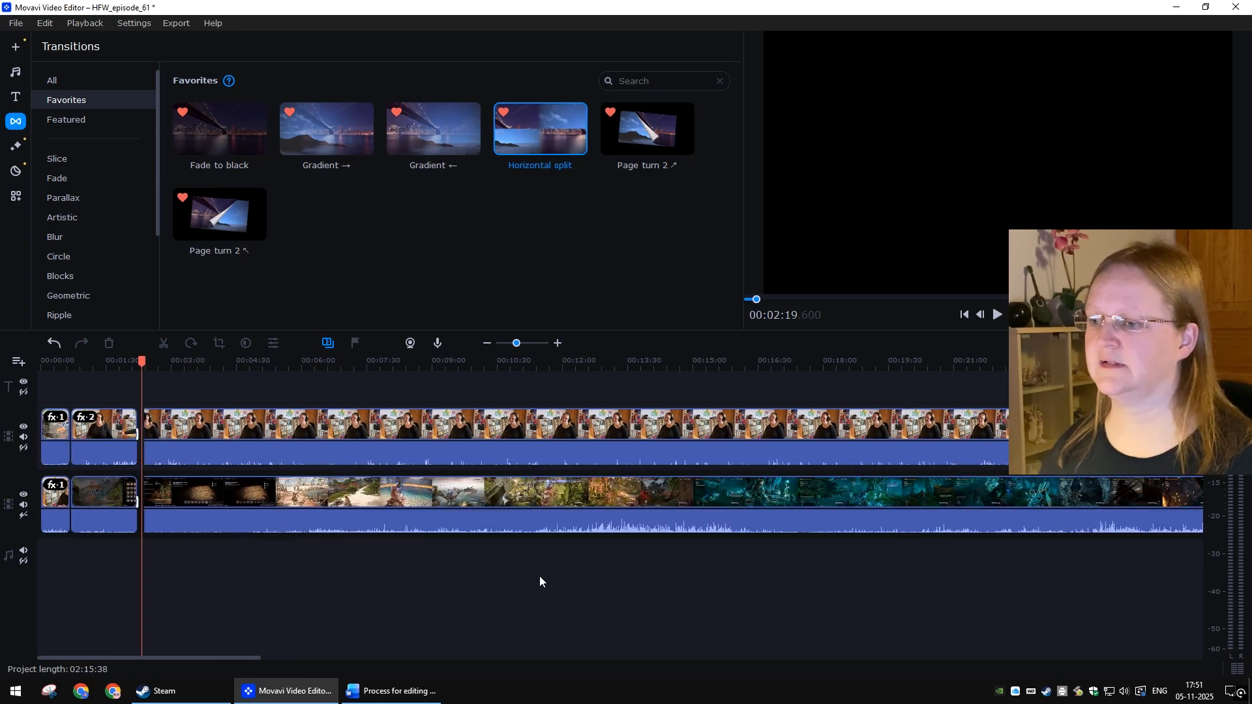
scroll(658, 585, "right", 10)
left_click_drag(984, 600, 683, 401)
scroll(562, 531, "left", 5)
scroll(558, 531, "left", 5)
scroll(322, 554, "up", 3)
left_click_drag(659, 505, 625, 497)
left_click(629, 572)
Step: Play back the joined clips around 00:02:14 to check the cut
left_click(542, 430)
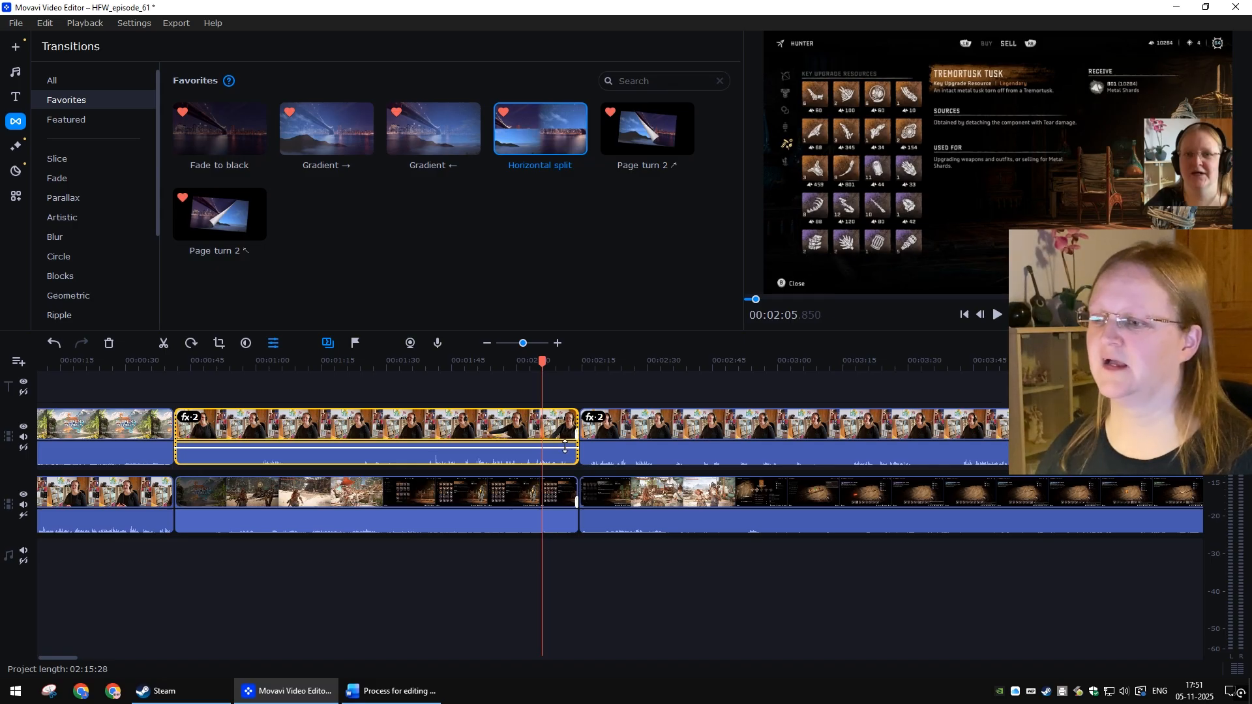
left_click(531, 493)
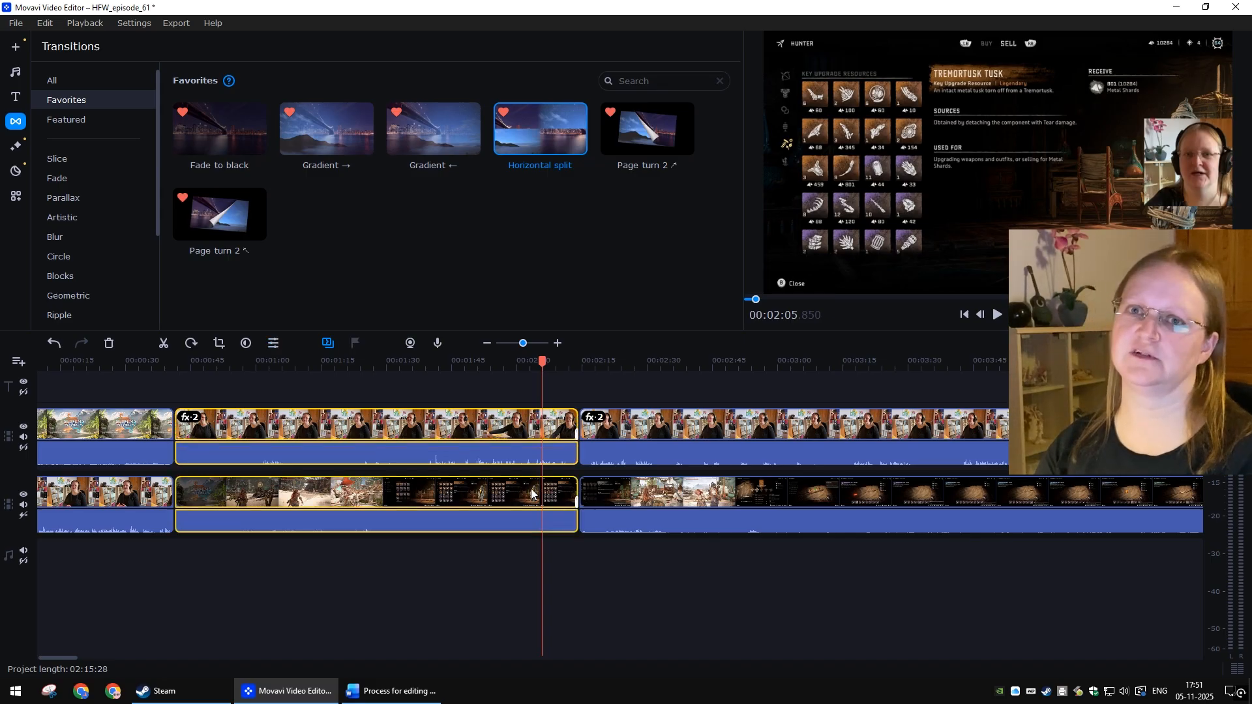
left_click(669, 589)
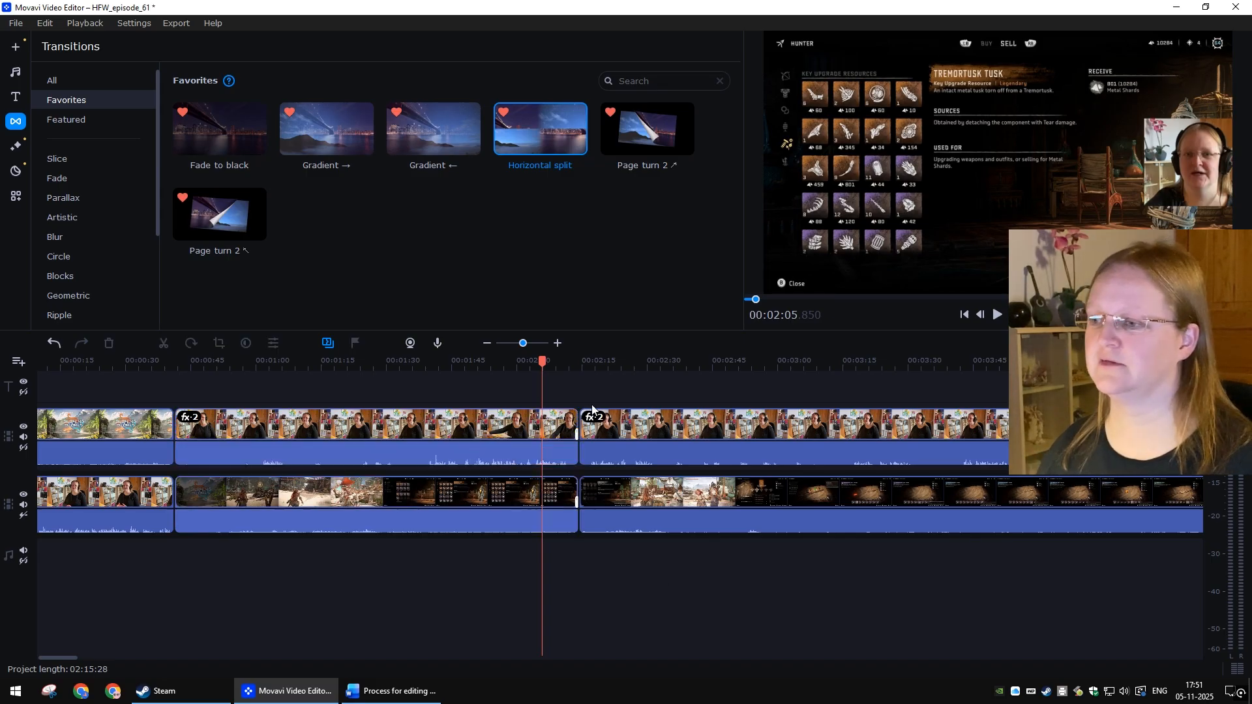
left_click(567, 369)
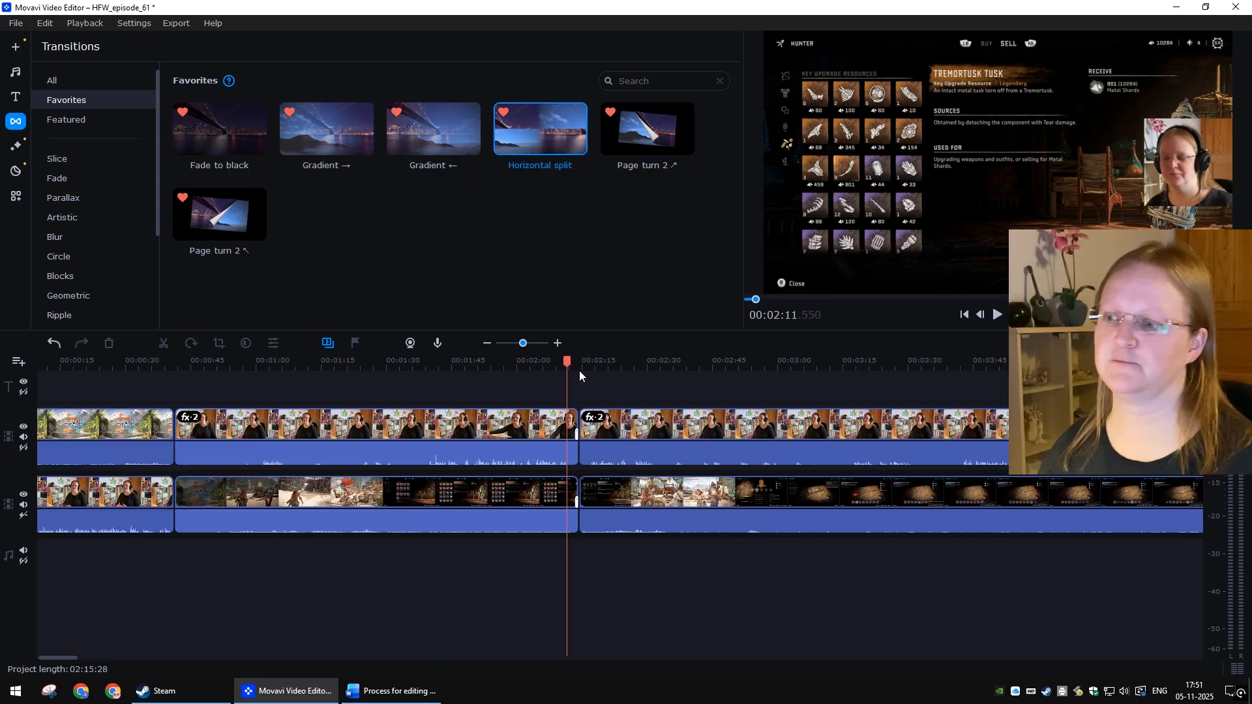
key("space")
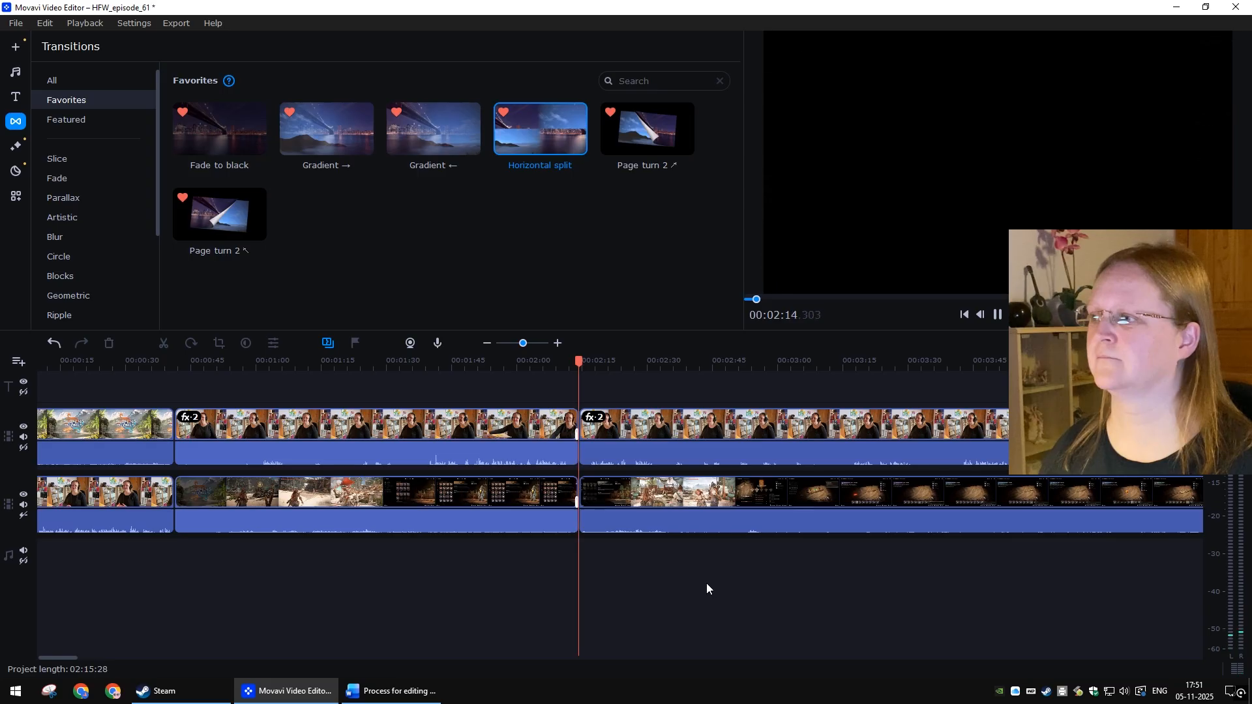
key("space")
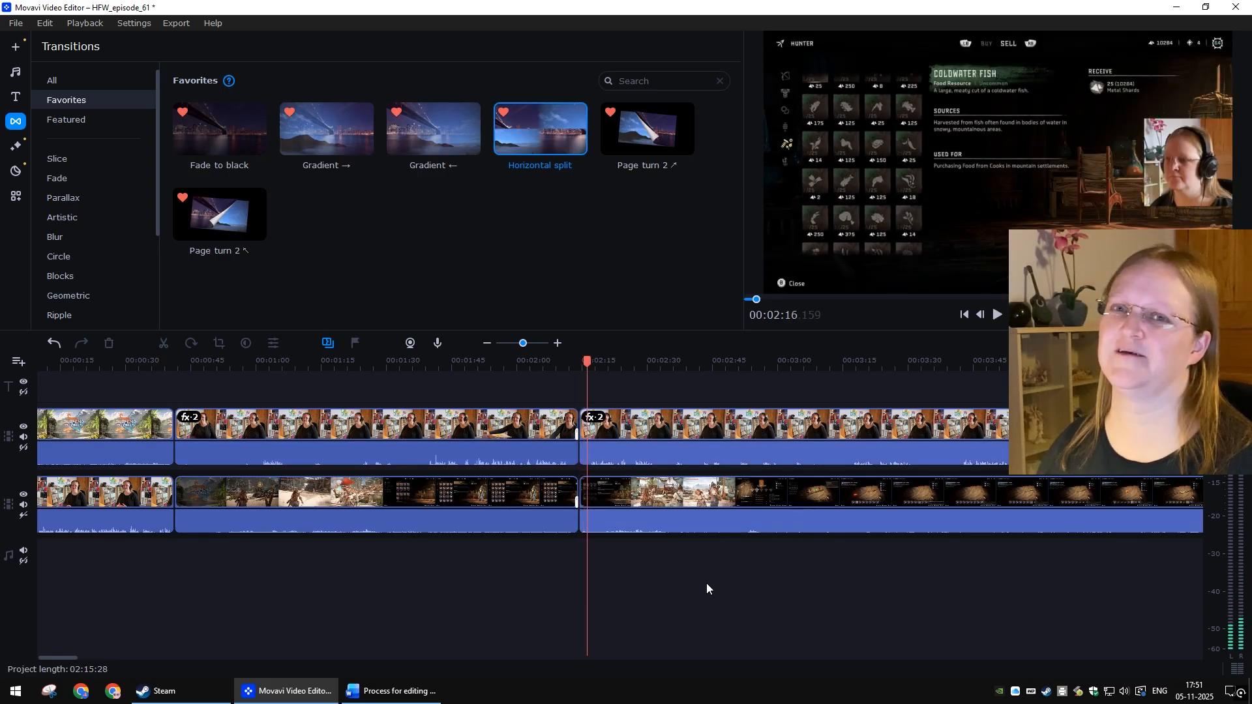
Step: Add the Horizontal split transition after both clips ending at the 00:02:14 join and play it back
left_click(515, 431)
left_click(518, 498, "ctrl")
right_click(550, 127)
left_click(601, 160)
key("space")
left_click(560, 384)
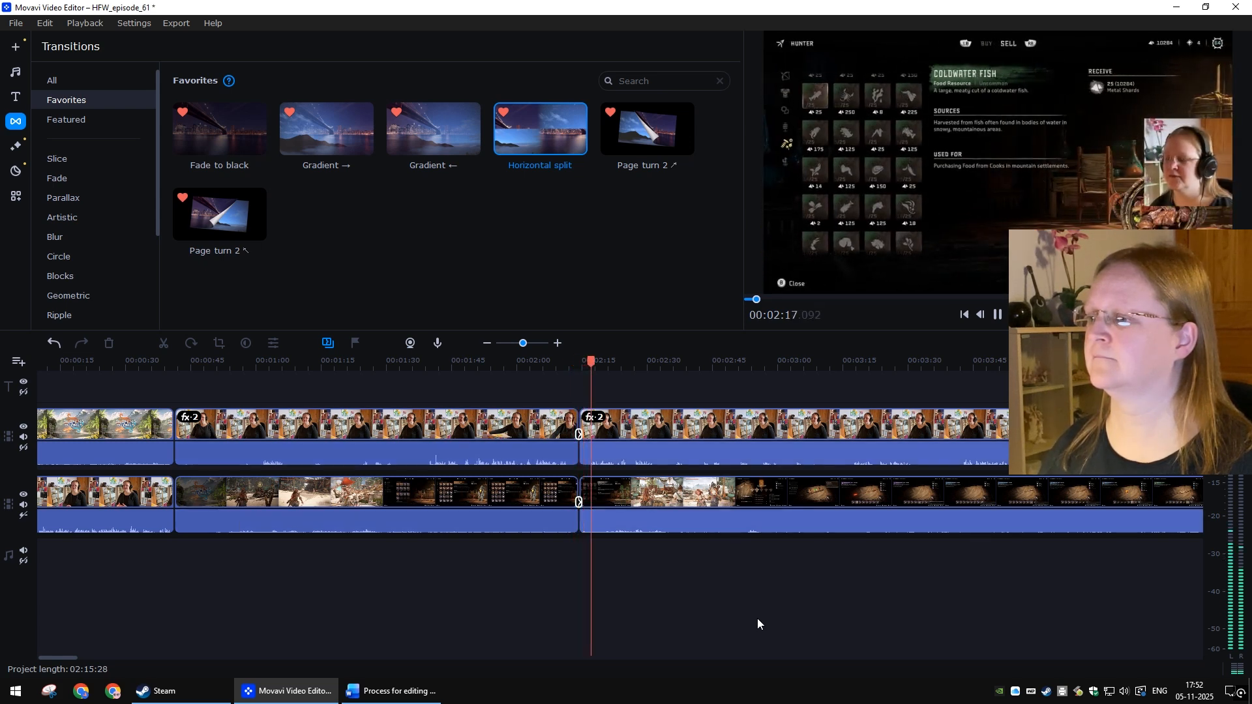
key("space")
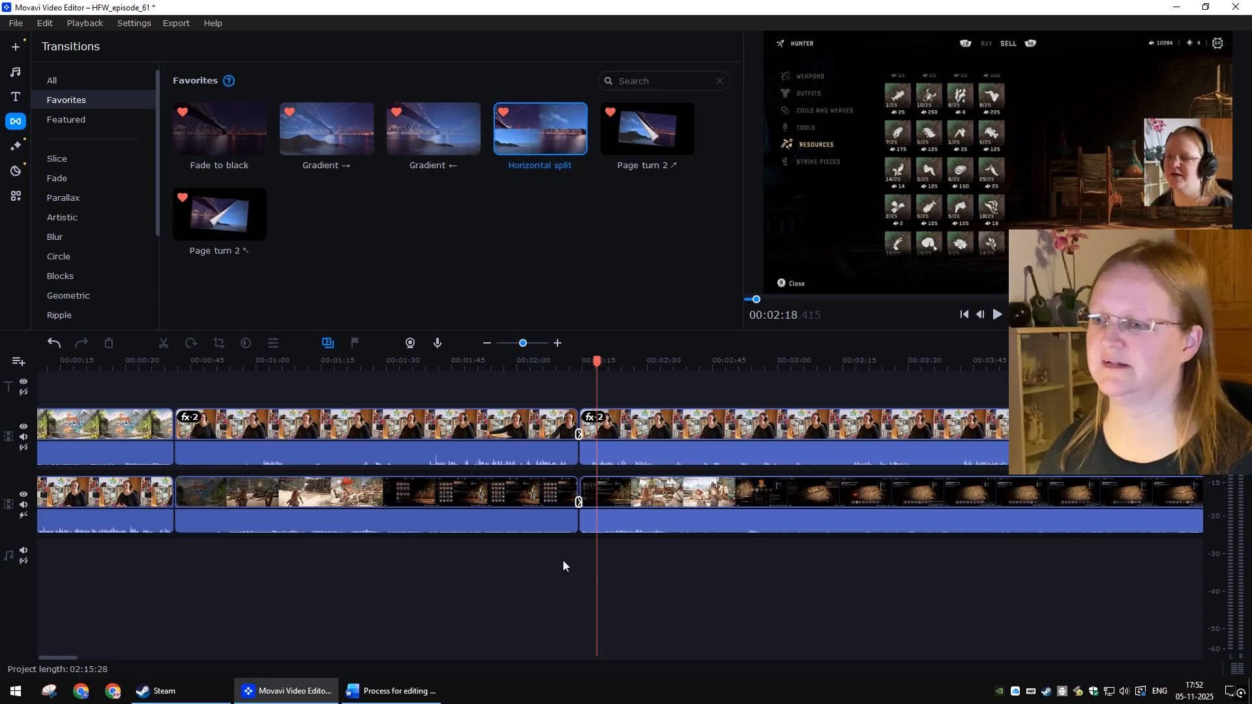
scroll(563, 564, "down", 4)
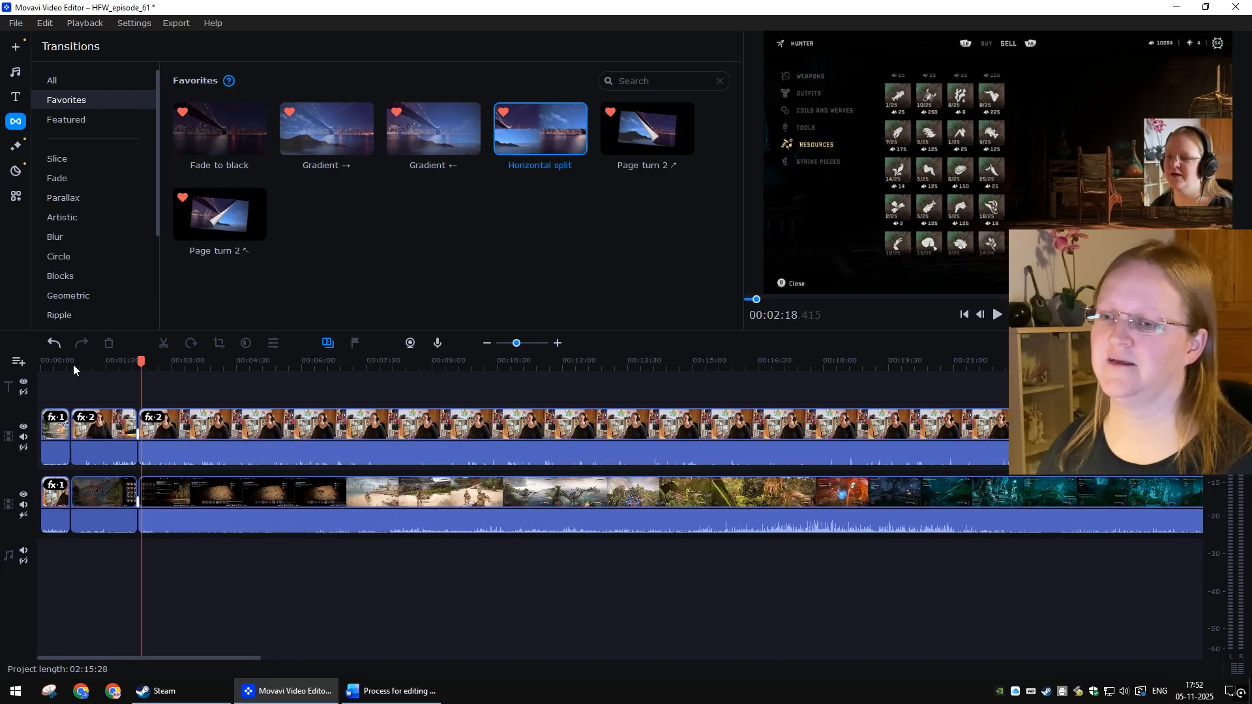
Step: Scrub through the transition at the 00:02:14 join to review it
left_click(73, 365)
left_click(83, 360)
left_click_drag(95, 358, 112, 360)
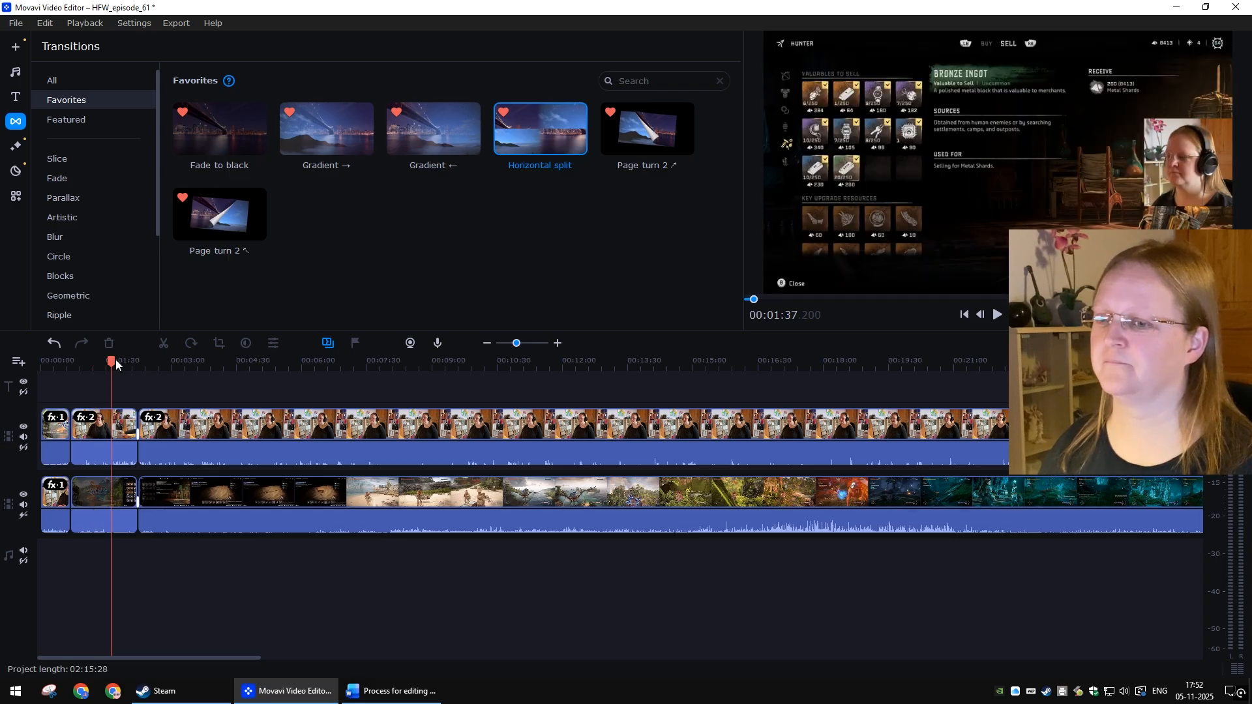
left_click(116, 360)
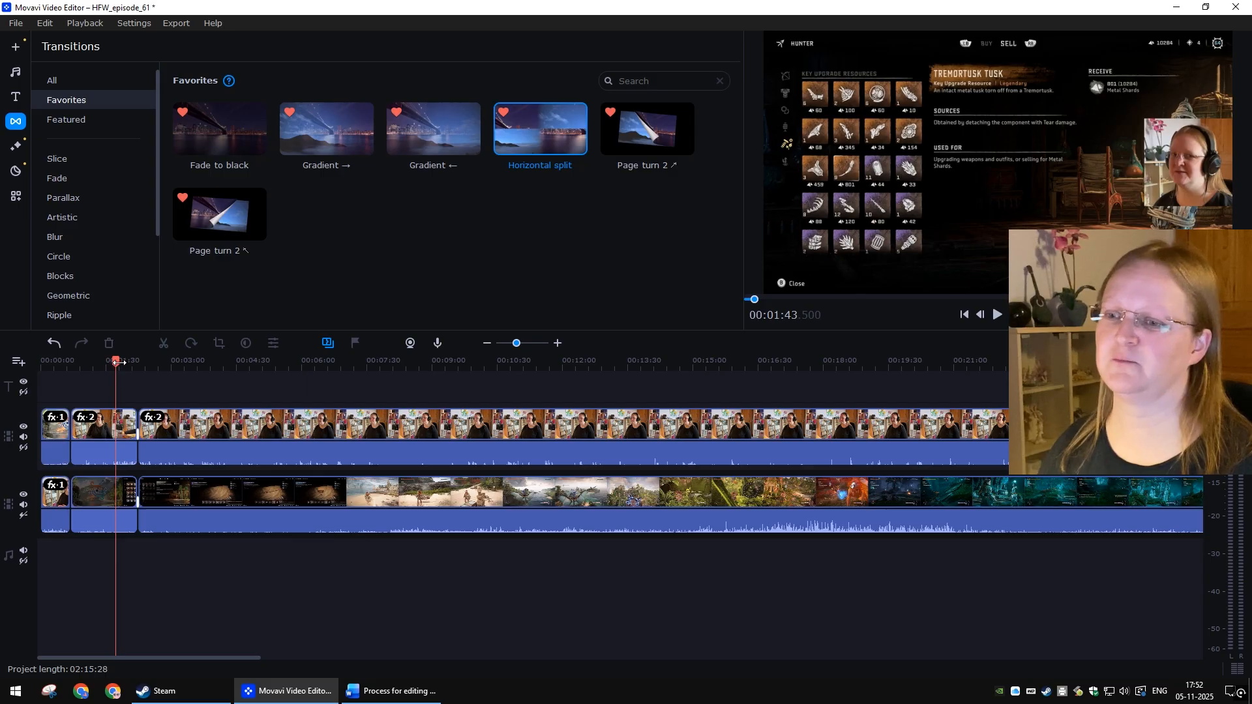
left_click(124, 360)
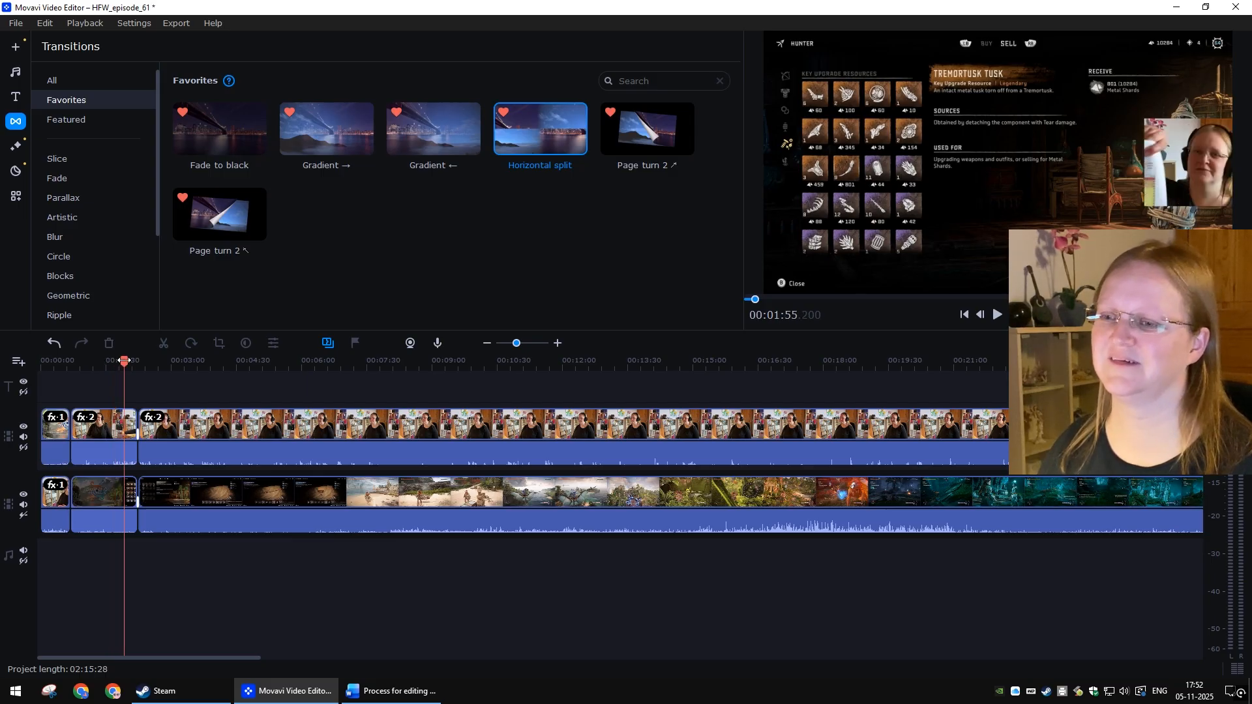
left_click_drag(126, 360, 134, 362)
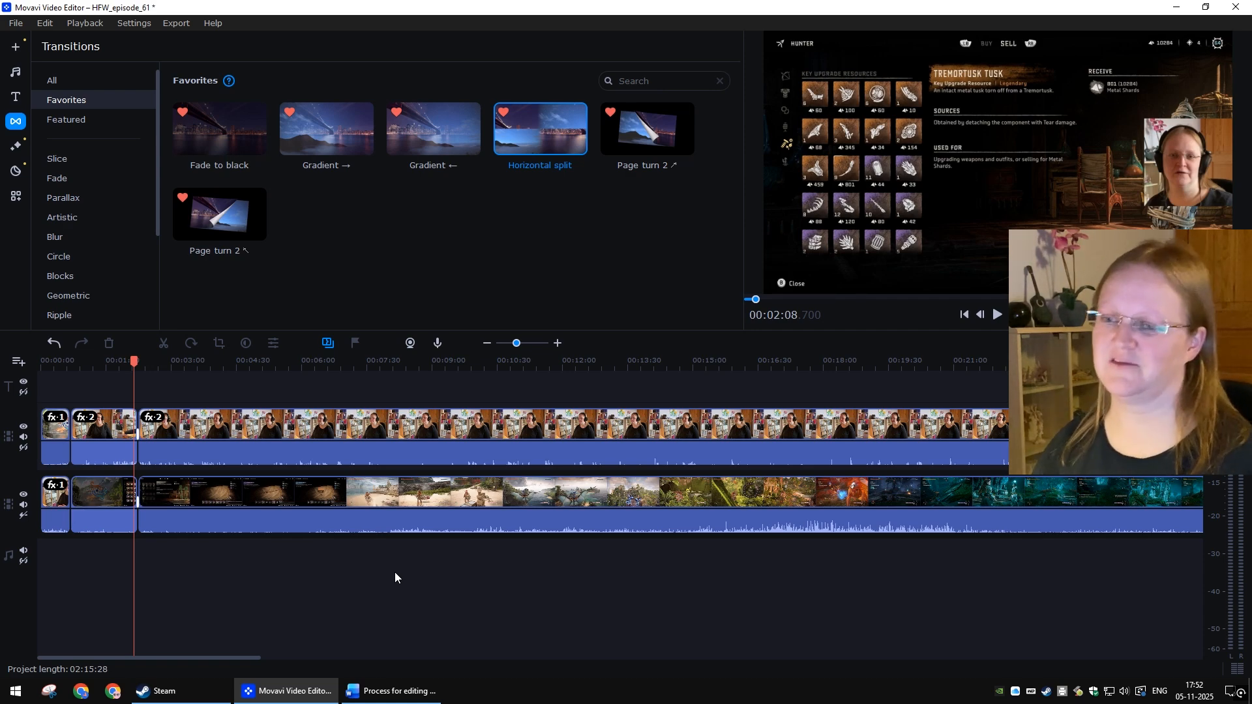
Step: Split both the webcam and gameplay clips at the 01:54:14 marker
scroll(405, 577, "down", 15)
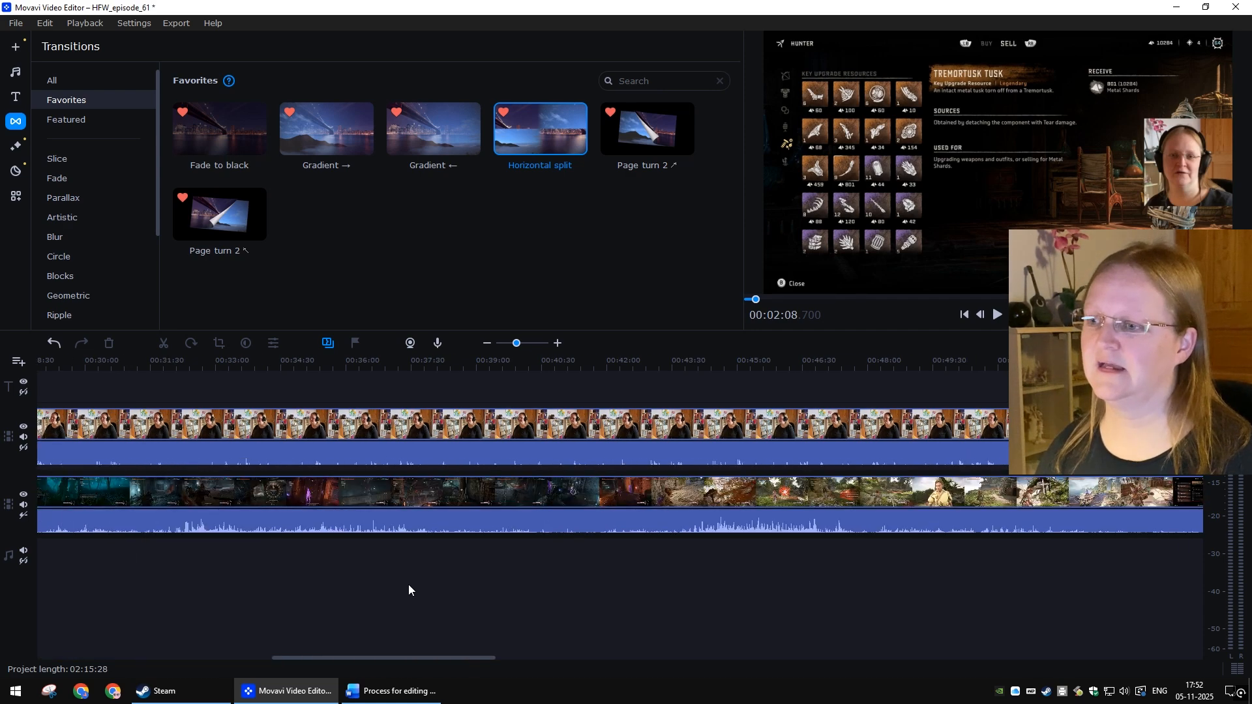
scroll(432, 584, "down", 5)
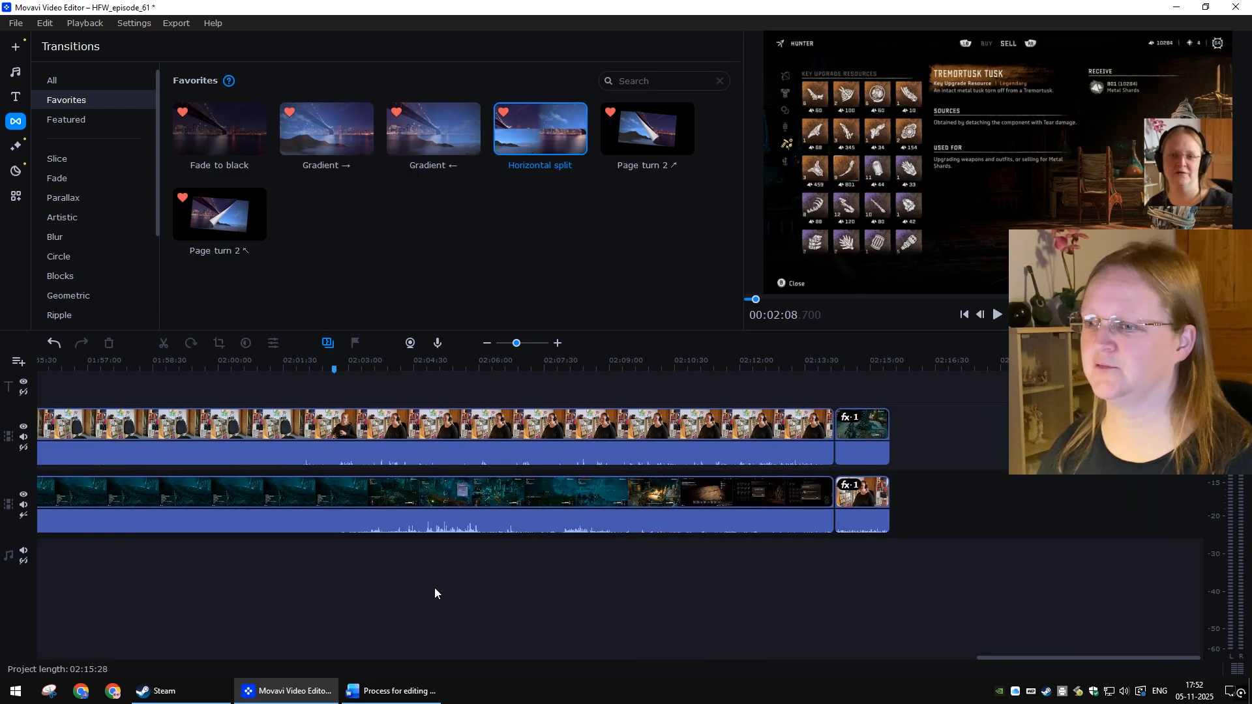
scroll(434, 588, "up", 4)
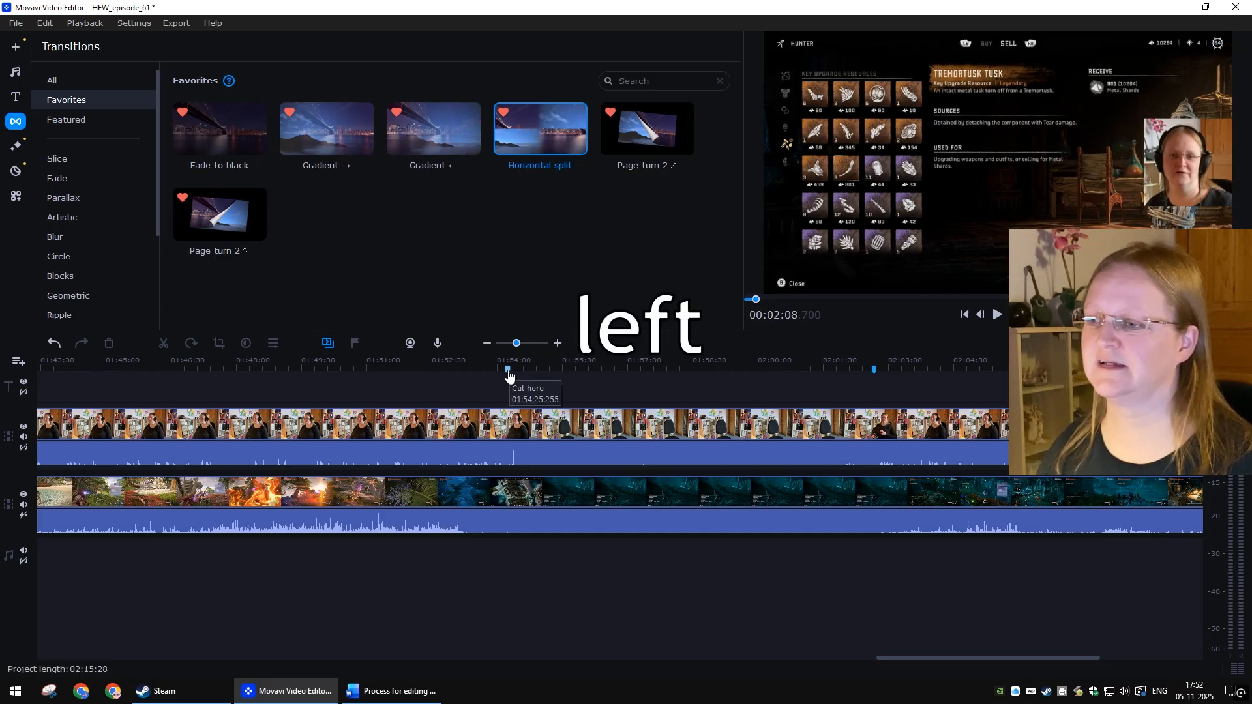
left_click(510, 377)
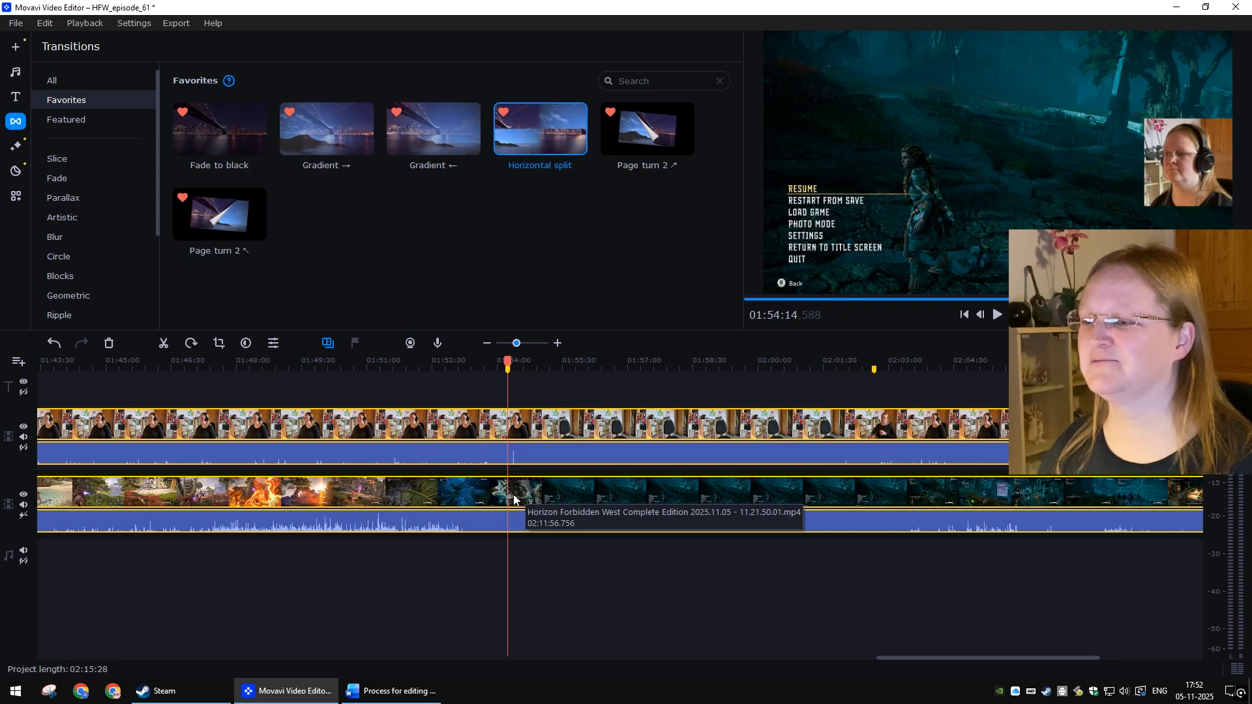
left_click(163, 343)
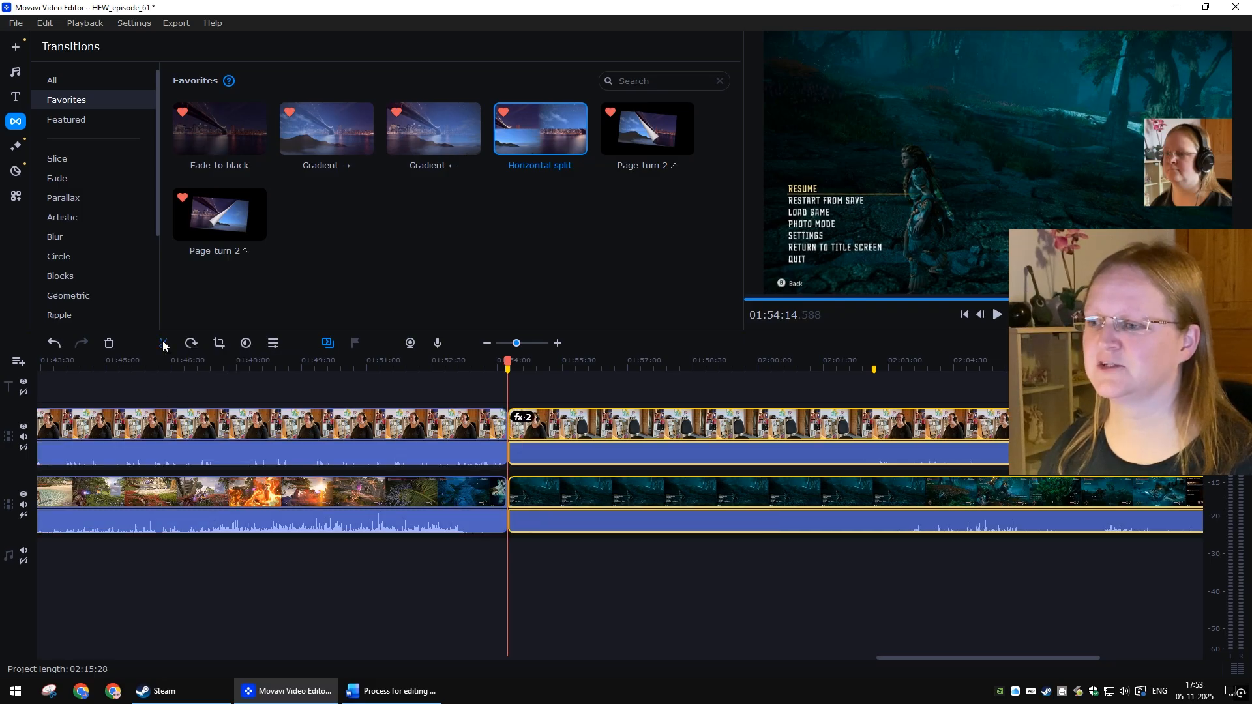
left_click(791, 584)
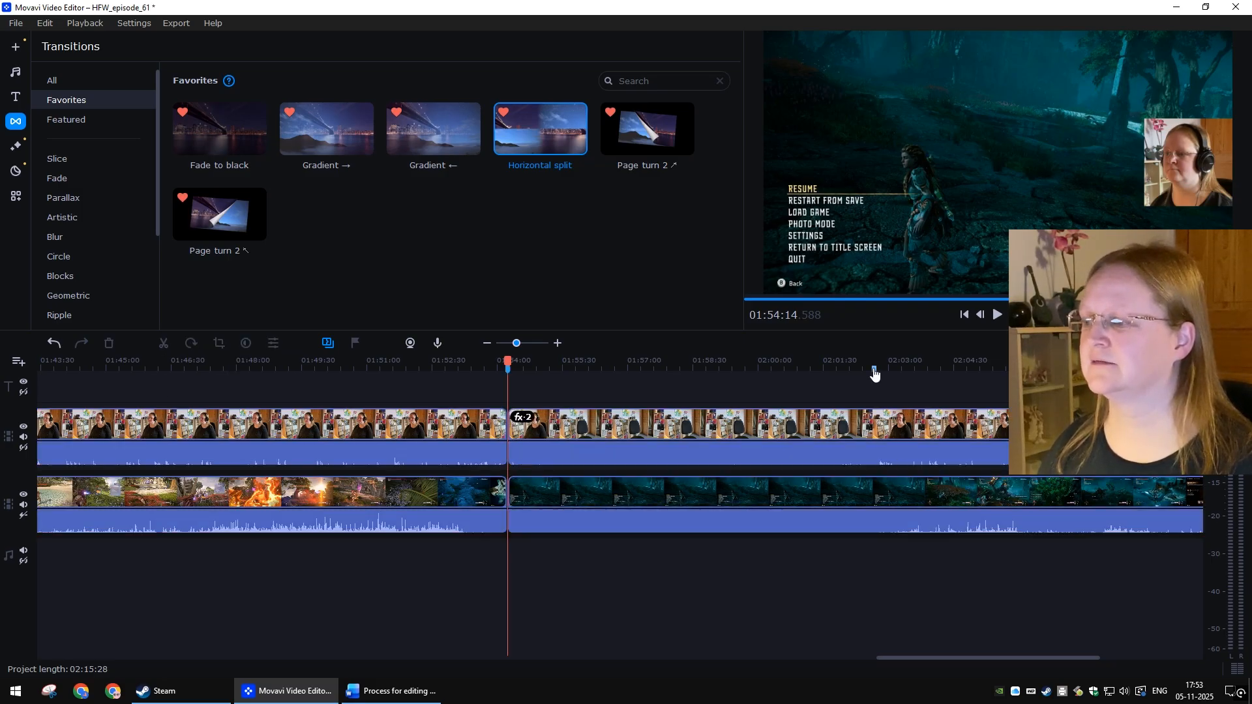
Step: Split both the webcam and gameplay clips at the 02:02:40 marker
left_click(875, 372)
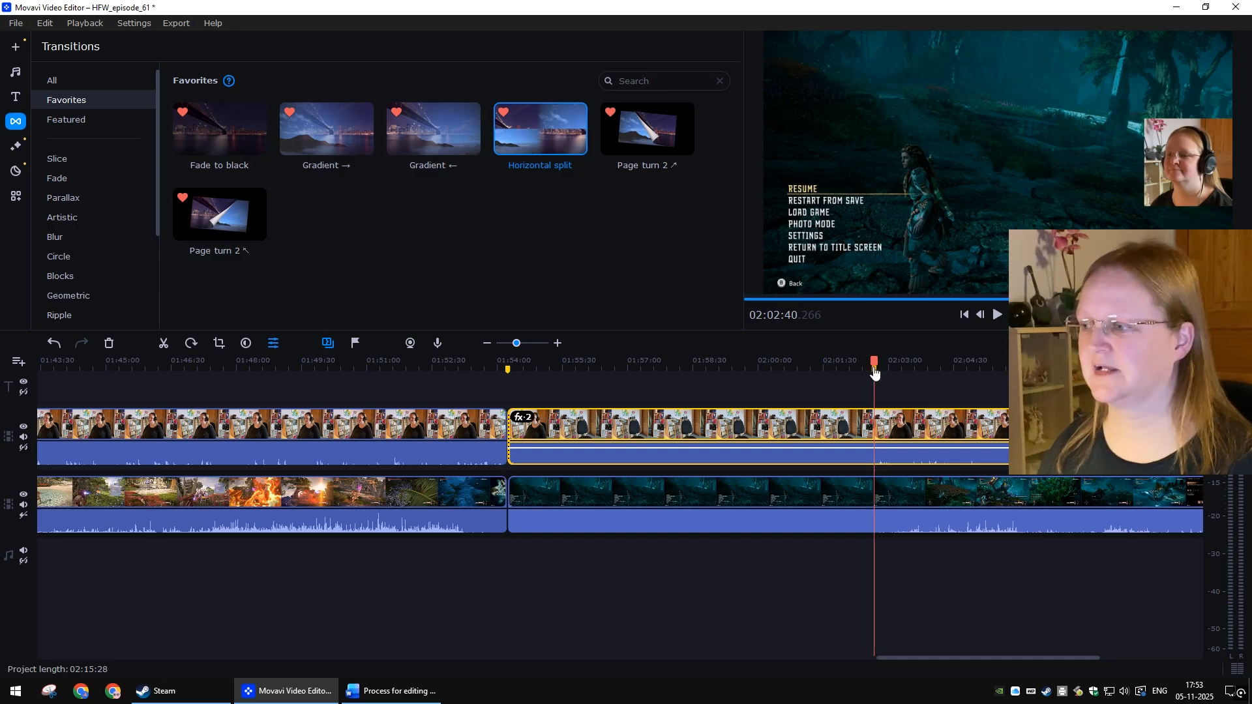
left_click(827, 485, "ctrl")
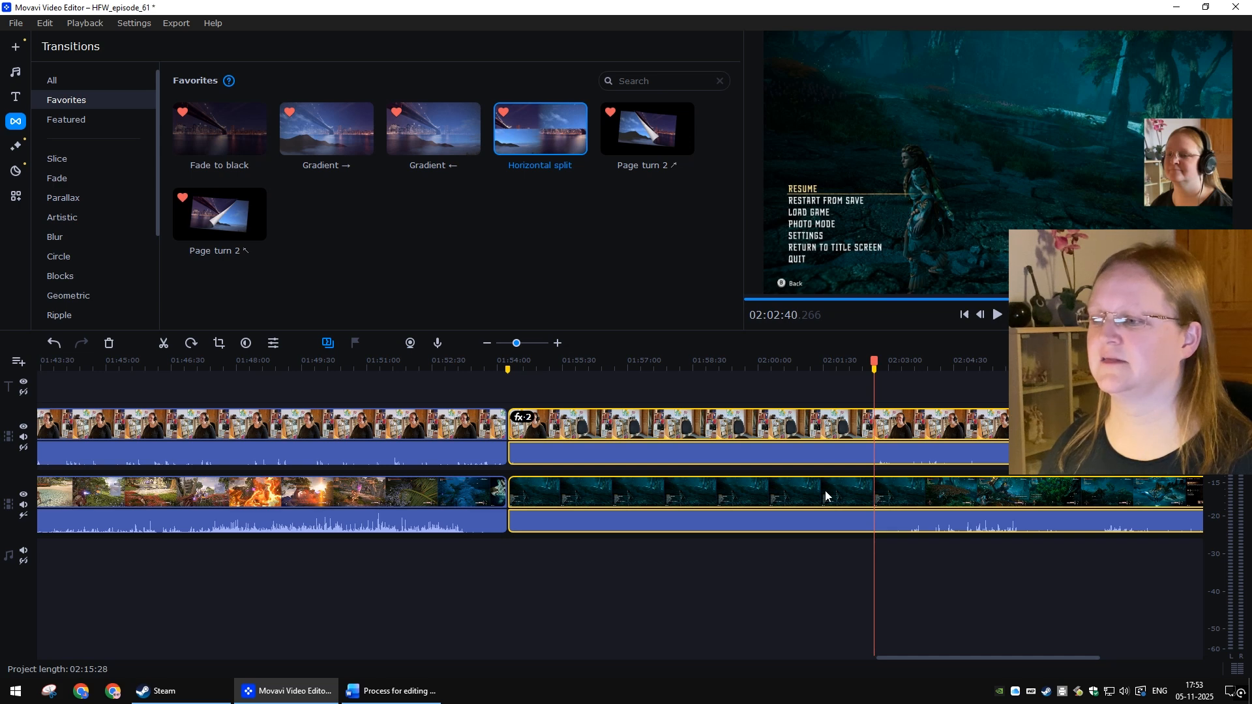
left_click(163, 343)
left_click(730, 583)
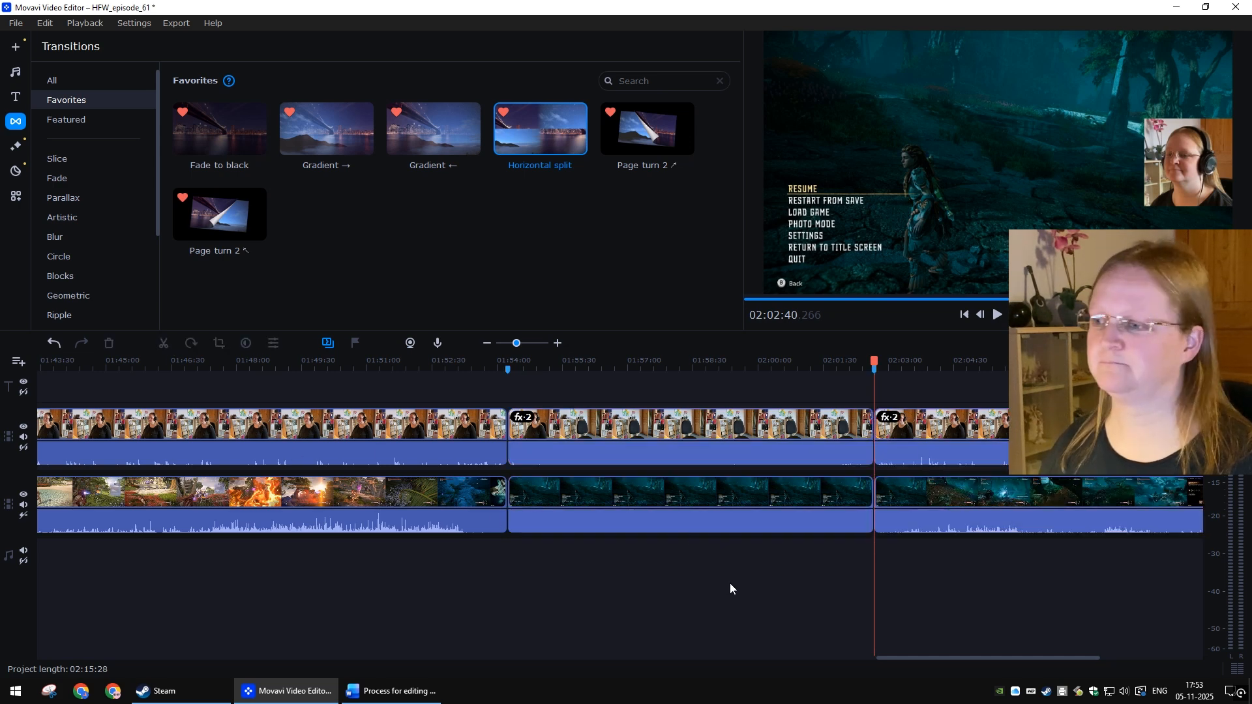
Step: Delete the webcam and gameplay segments between the 01:54:14 and 02:02:40 splits
left_click(683, 425)
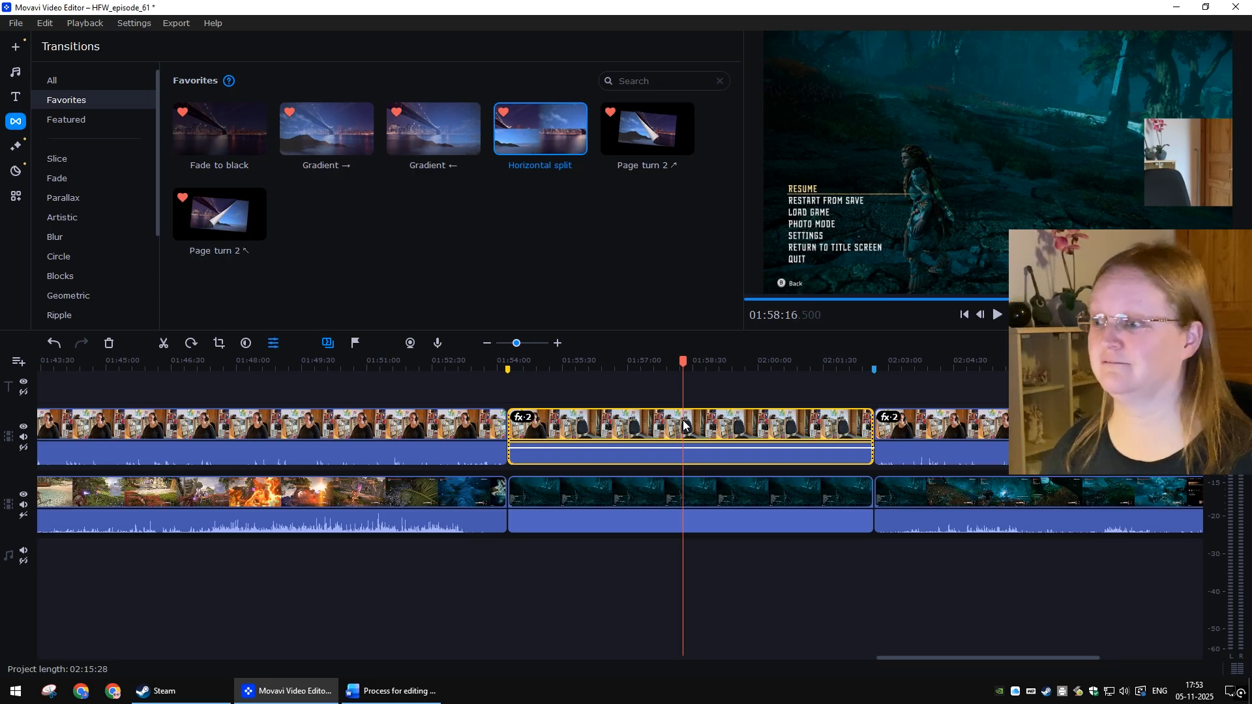
left_click(740, 434)
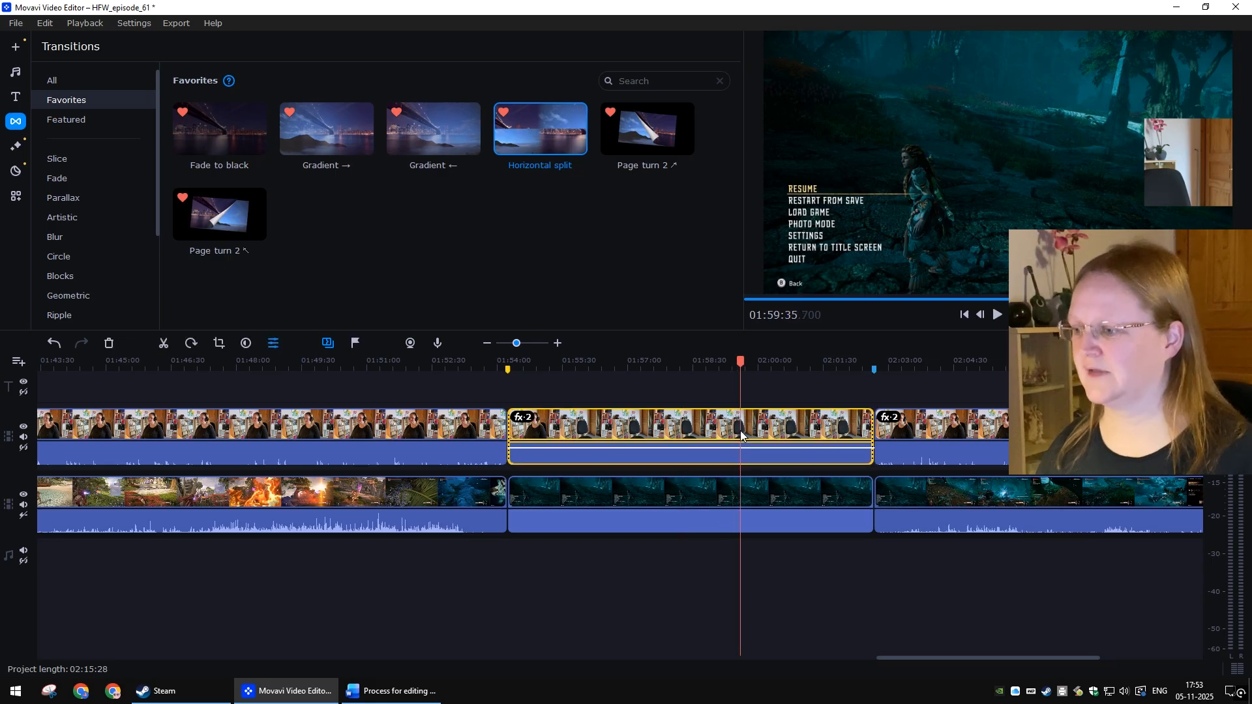
key("Delete")
left_click(710, 490)
key("Delete")
Step: Select all clips after the new gap and move them left to close it
scroll(902, 585, "down", 5)
left_click_drag(944, 587, 667, 396)
scroll(679, 542, "up", 5)
left_click_drag(901, 511, 547, 489)
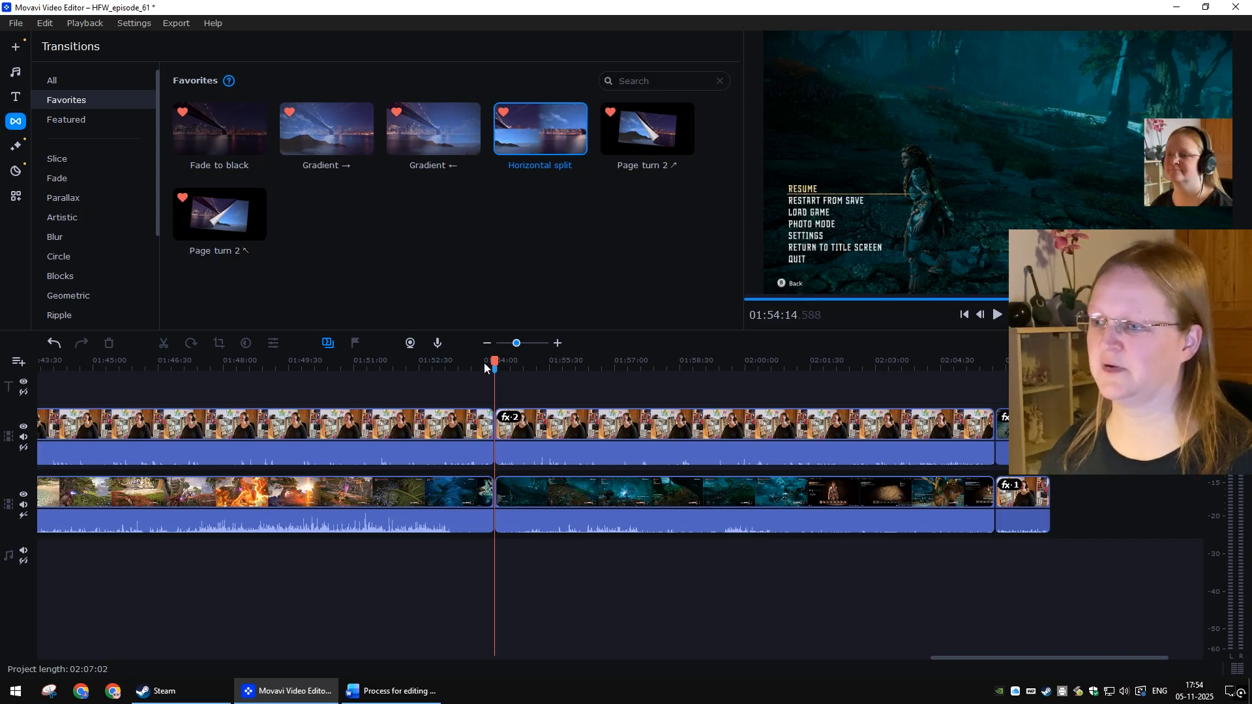
Step: Play back the joined clips around 01:54:14 to check the cut
left_click_drag(494, 362, 486, 361)
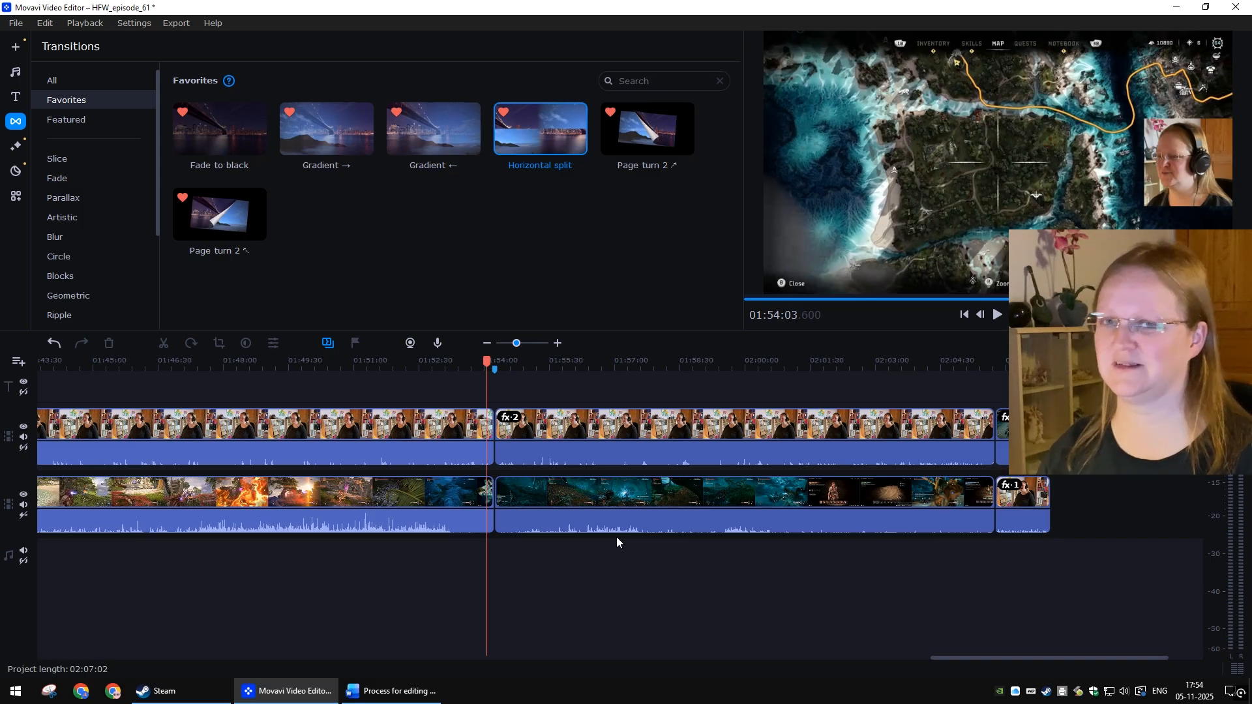
scroll(622, 538, "up", 3)
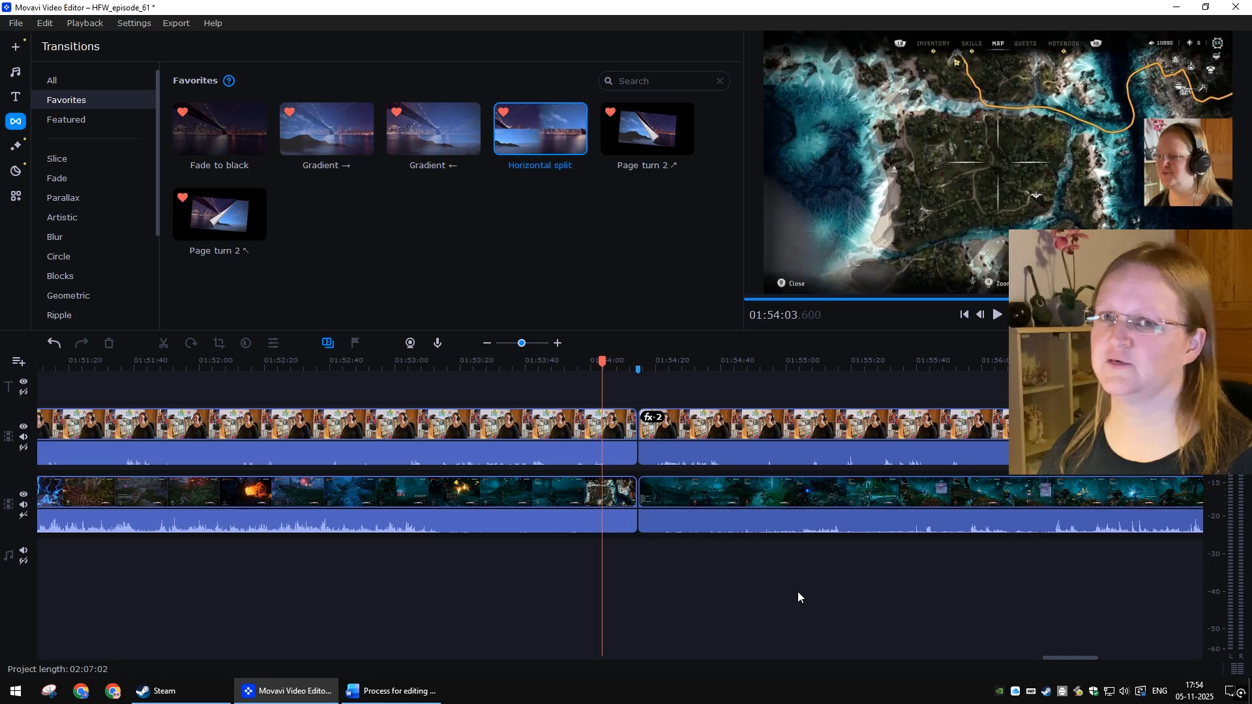
key("space")
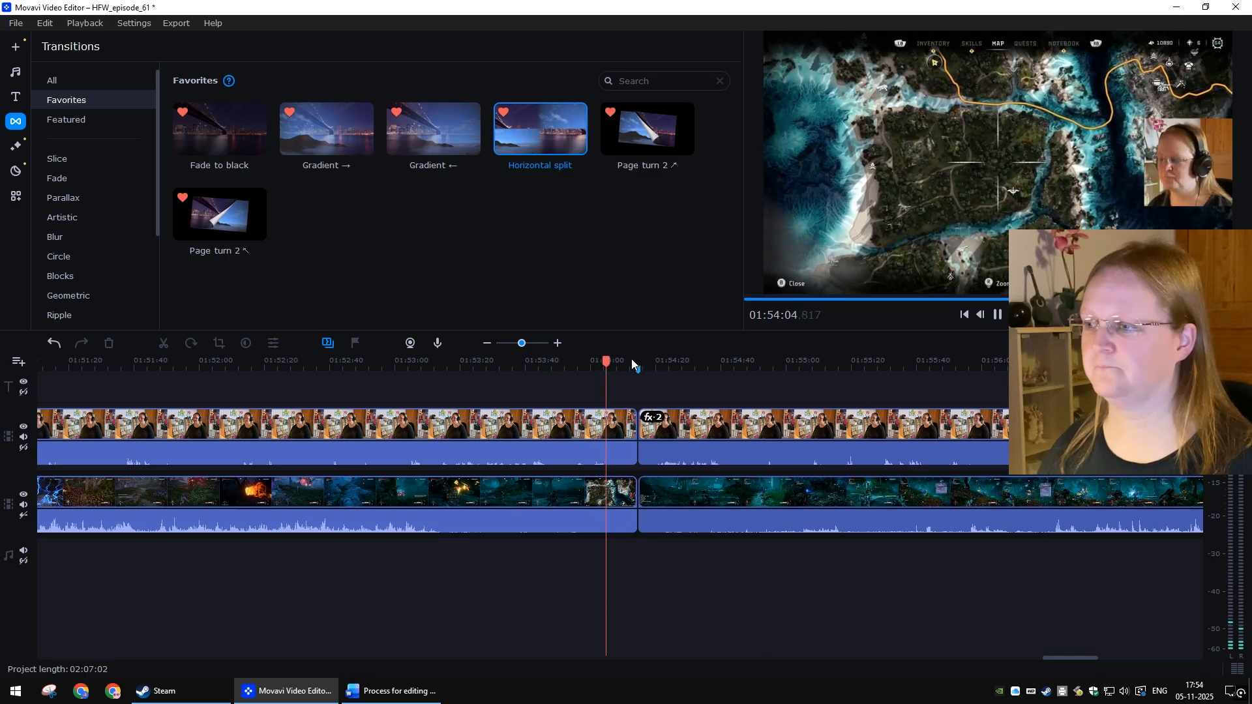
left_click(632, 360)
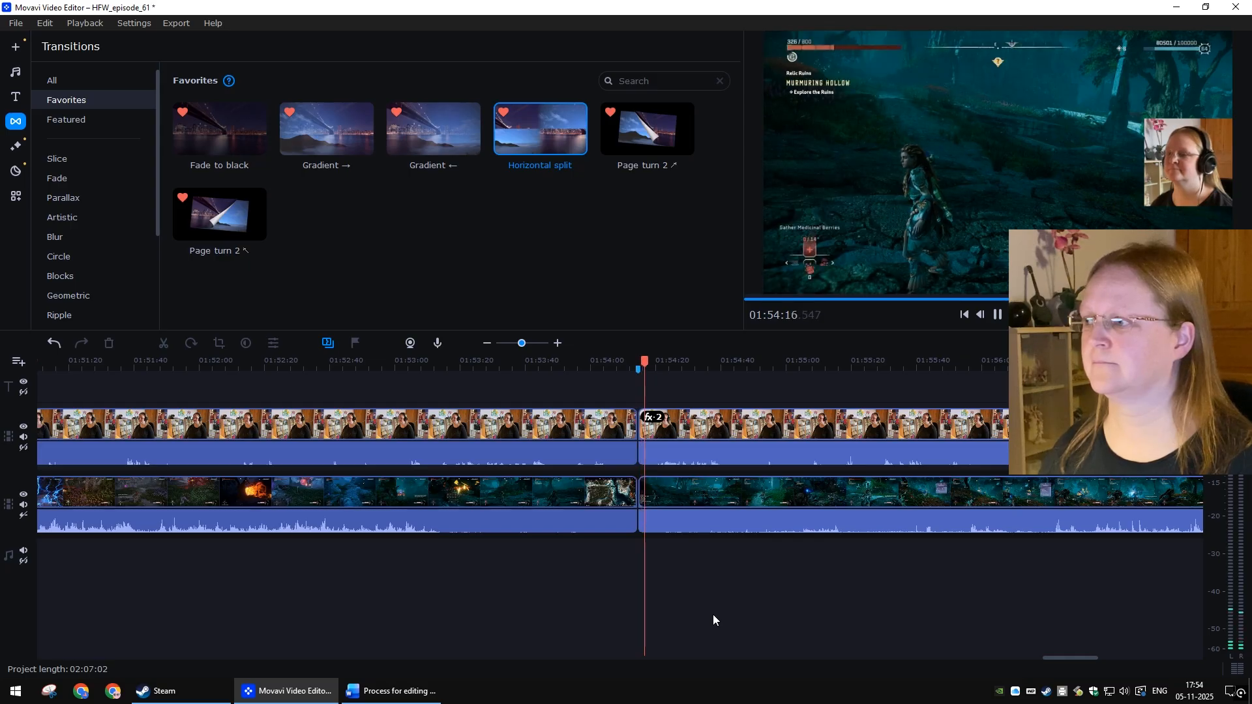
key("space")
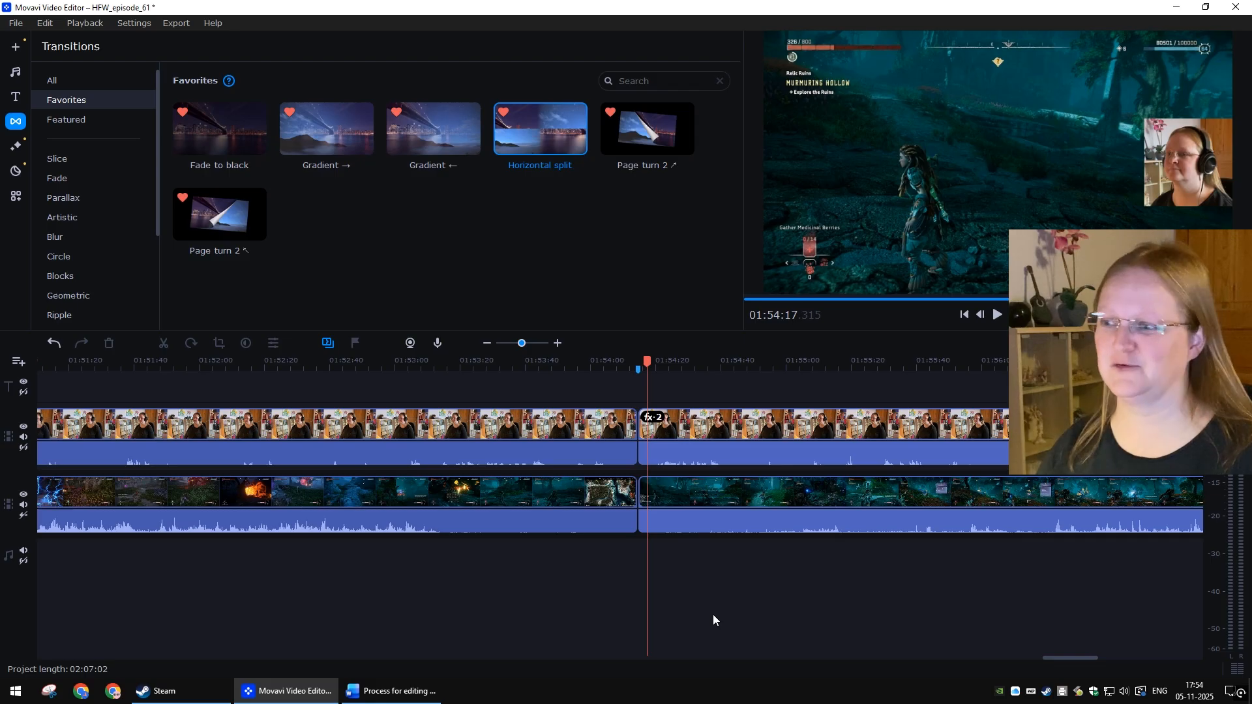
left_click(630, 367)
key("space")
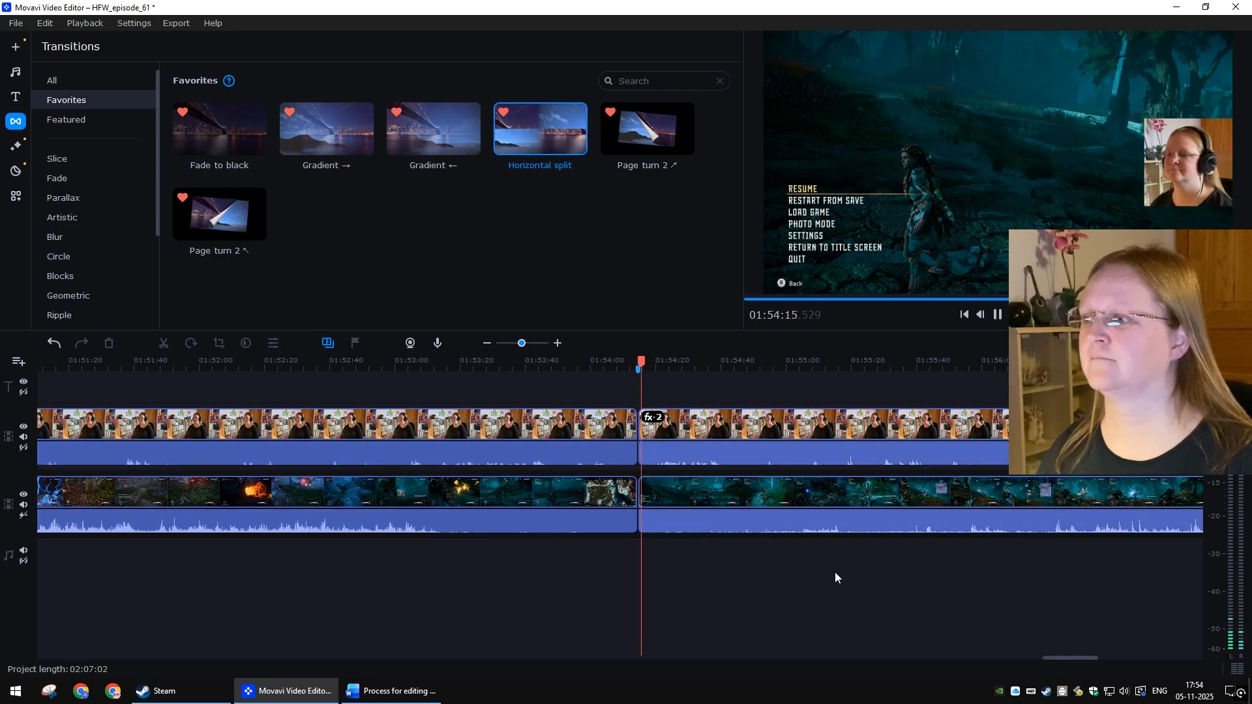
key("space")
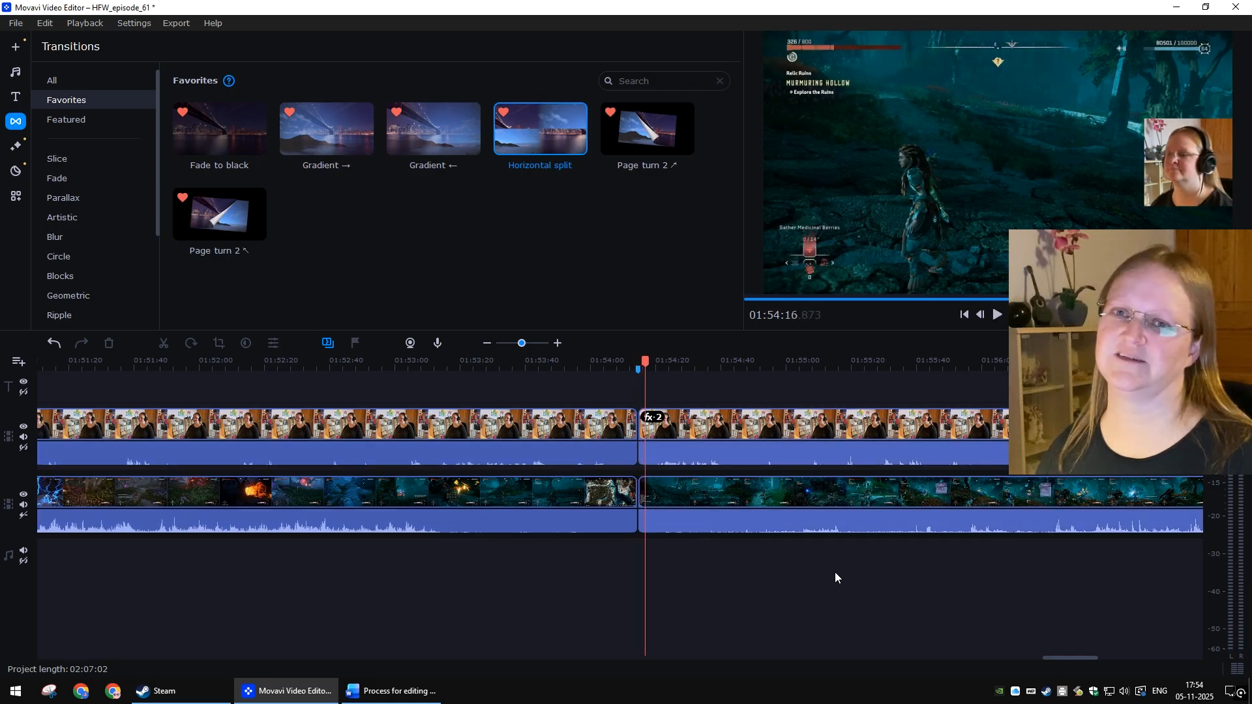
Step: Save the project and switch to the editing process document
key("ctrl+s")
key("alt+Tab")
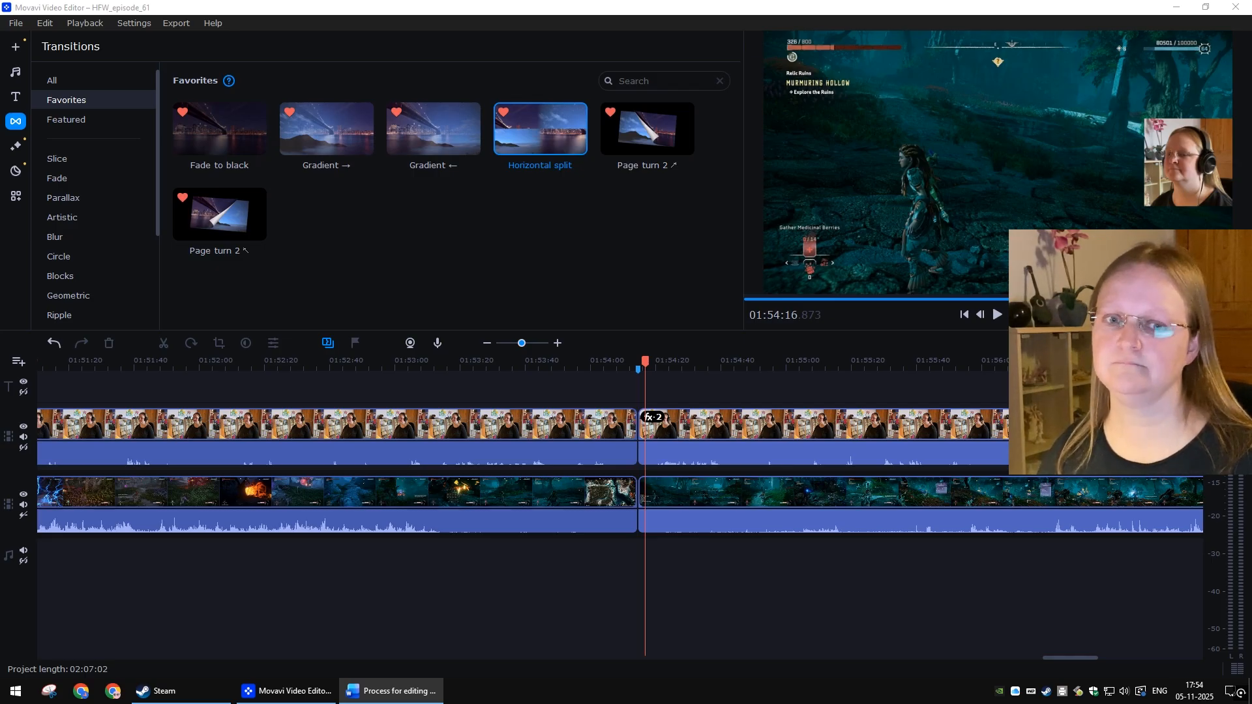
left_click(819, 561)
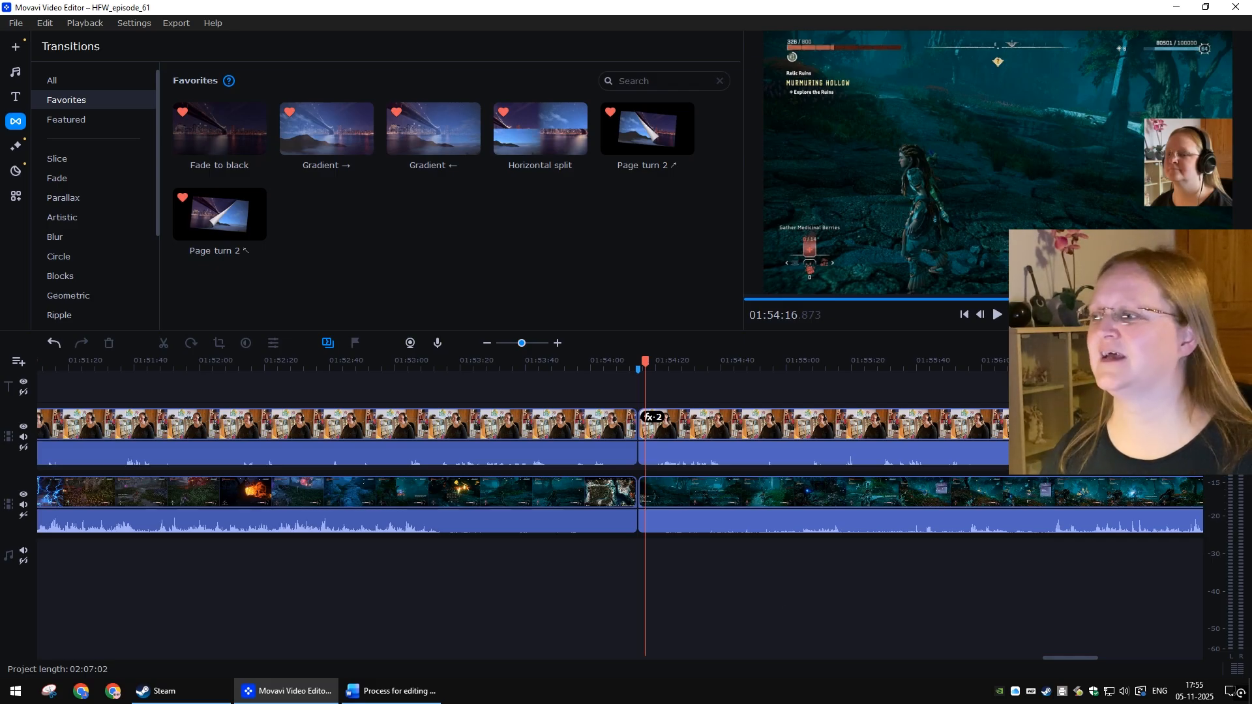
Step: Step the playhead from the project end back through each clip boundary to the start
key("End")
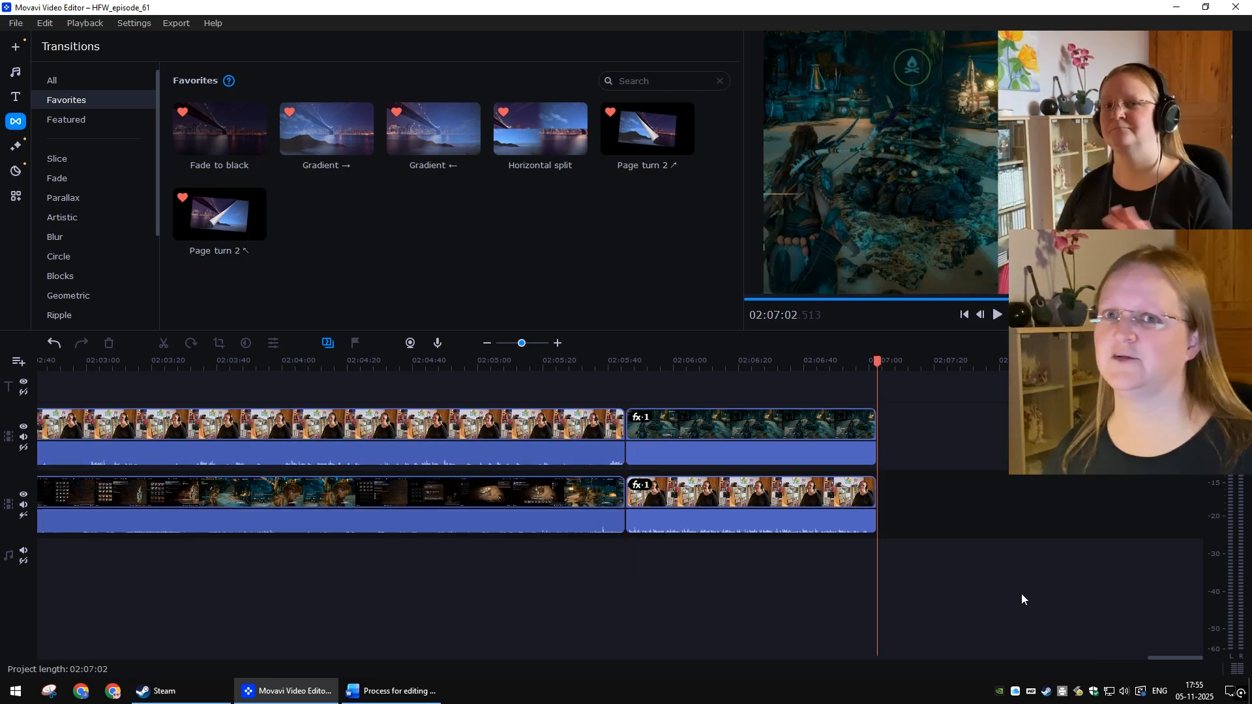
left_click(964, 316)
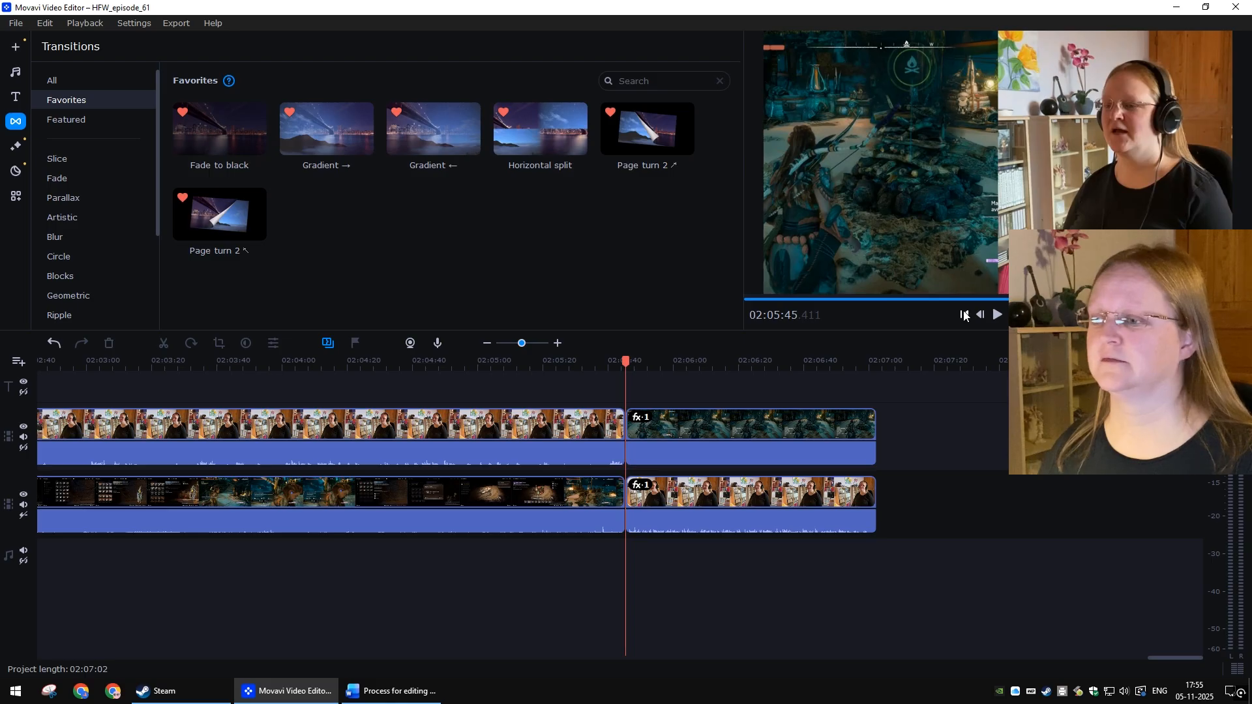
left_click(965, 315)
left_click(965, 316)
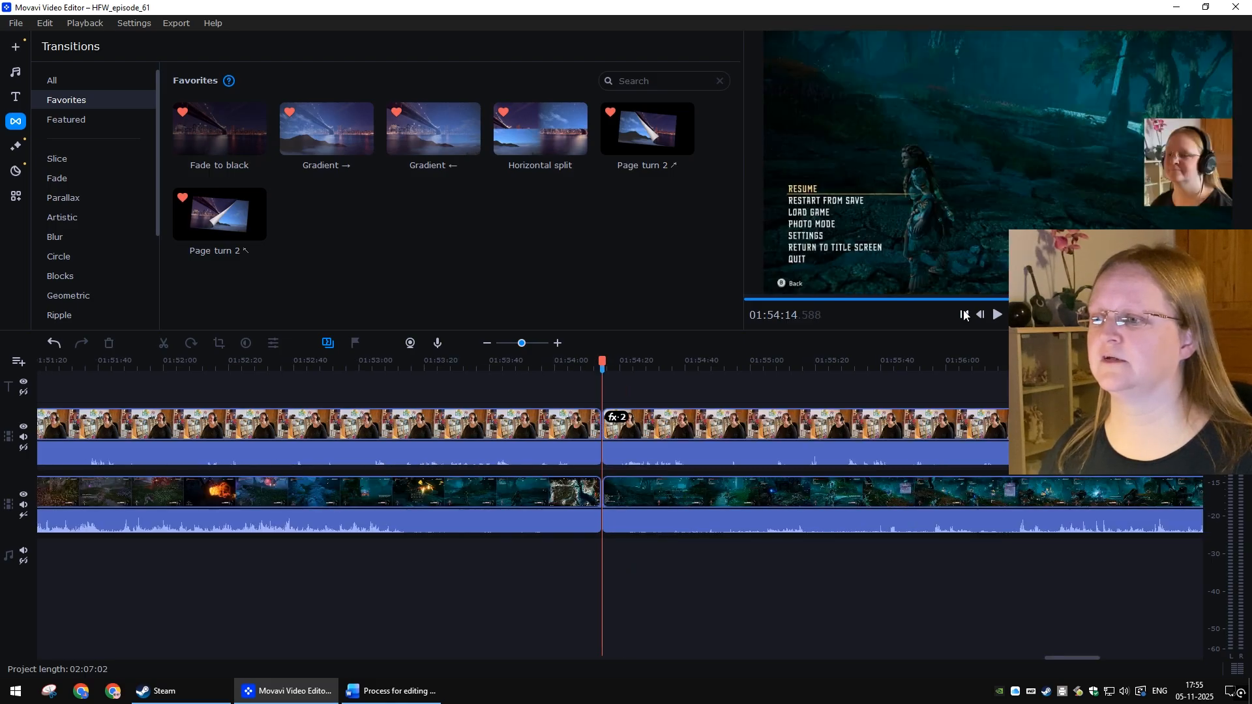
left_click(964, 315)
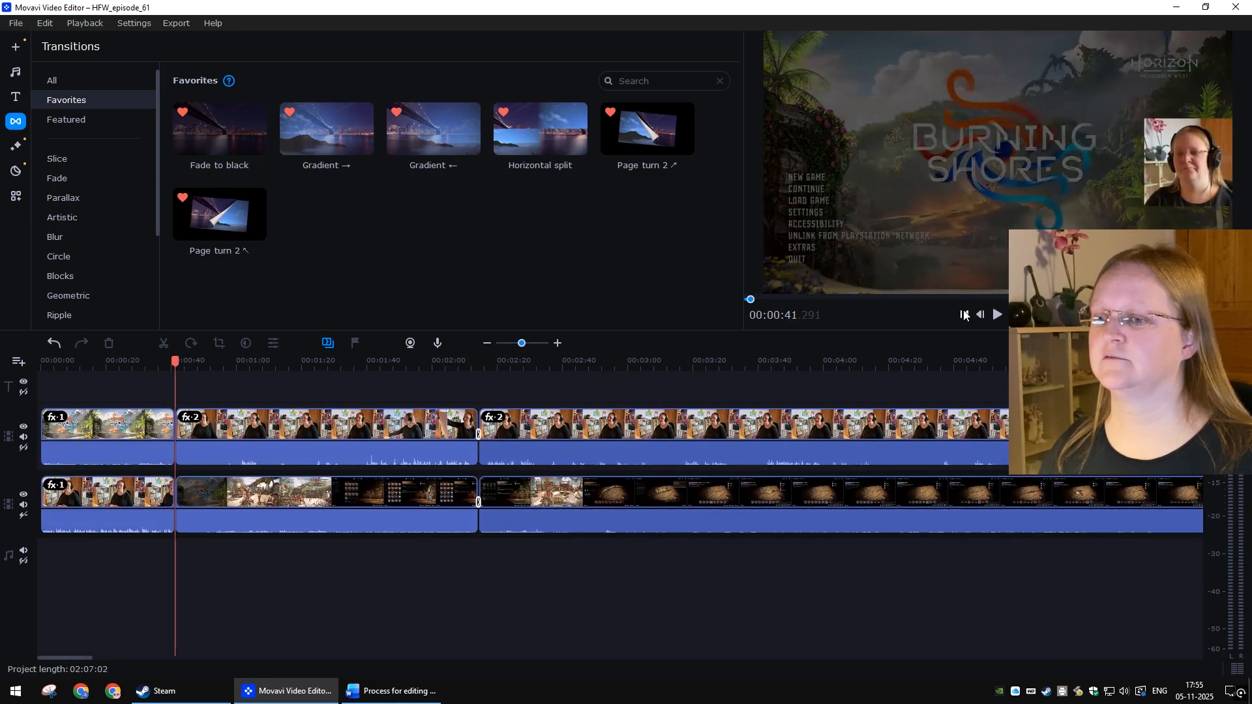
left_click(965, 315)
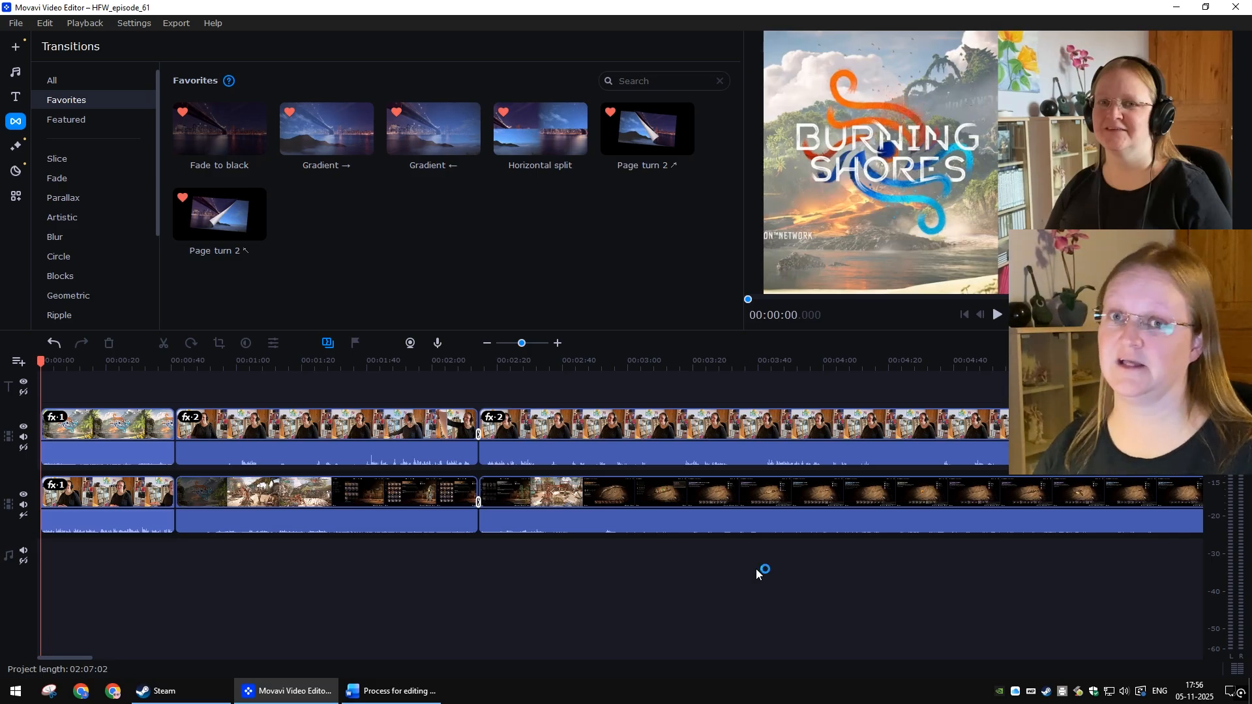
Step: Save the project and view the applied effects of the first clip on the lower track
key("ctrl+s")
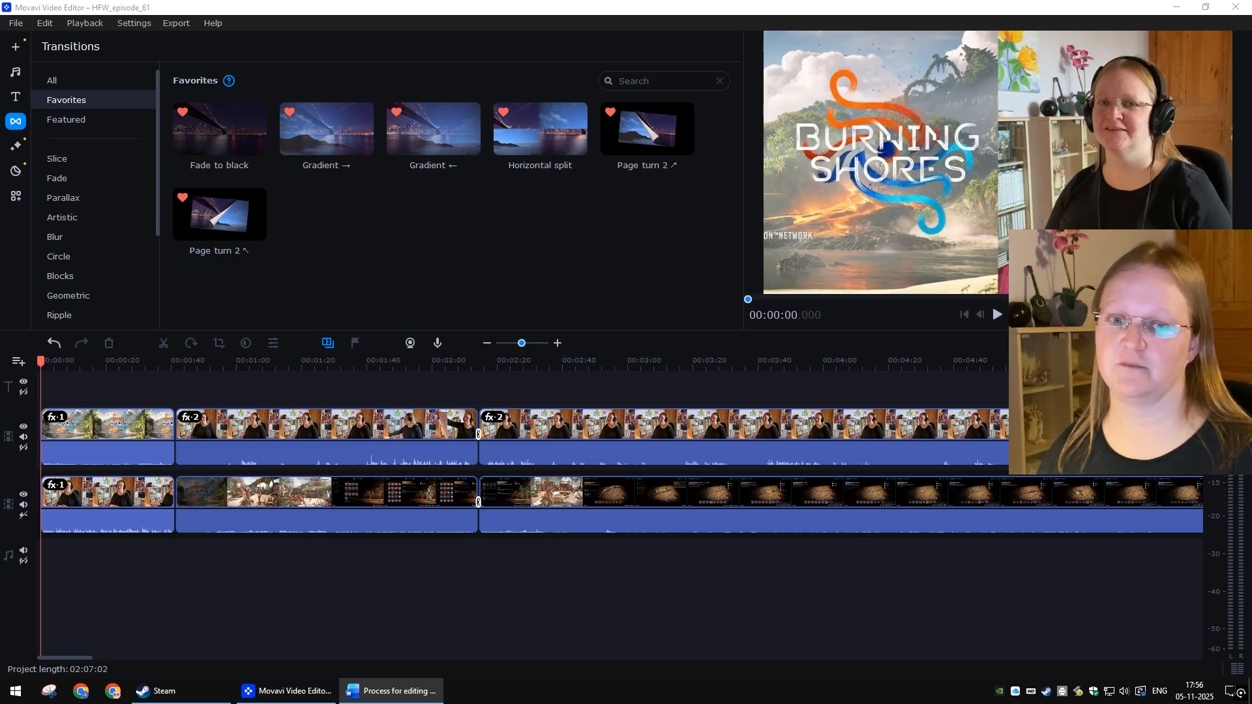
left_click(130, 493)
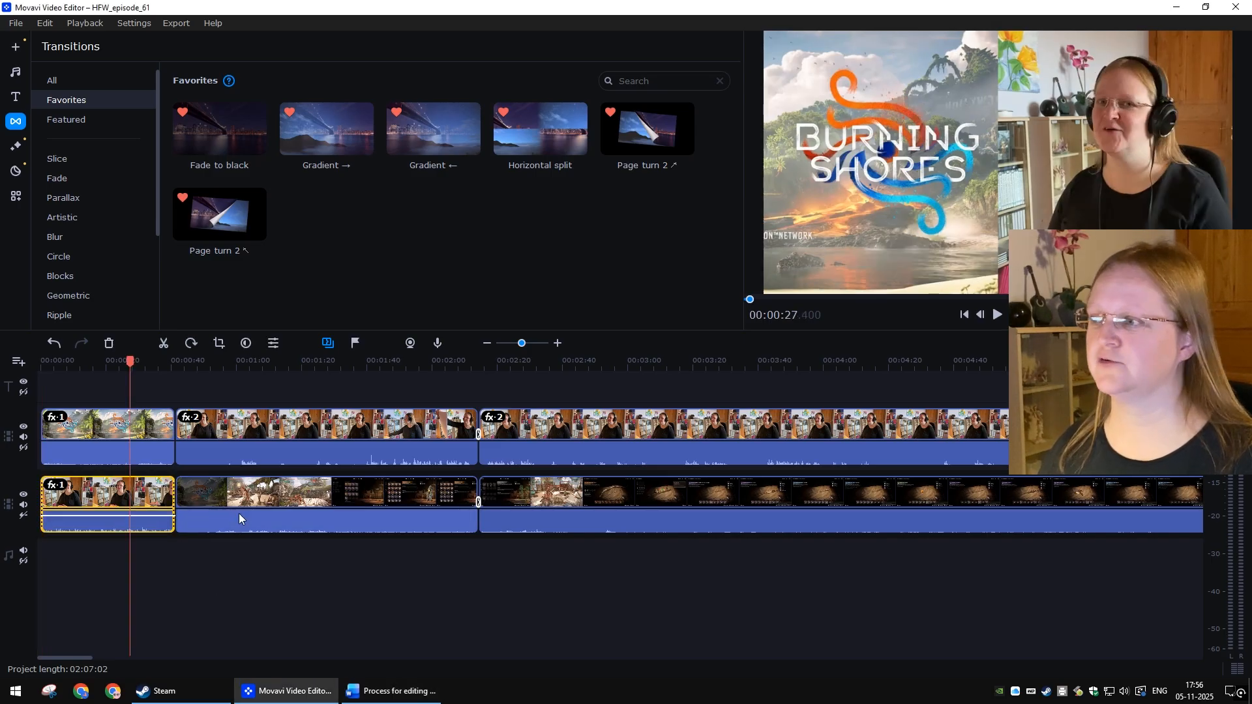
right_click(139, 502)
mouse_move(280, 209)
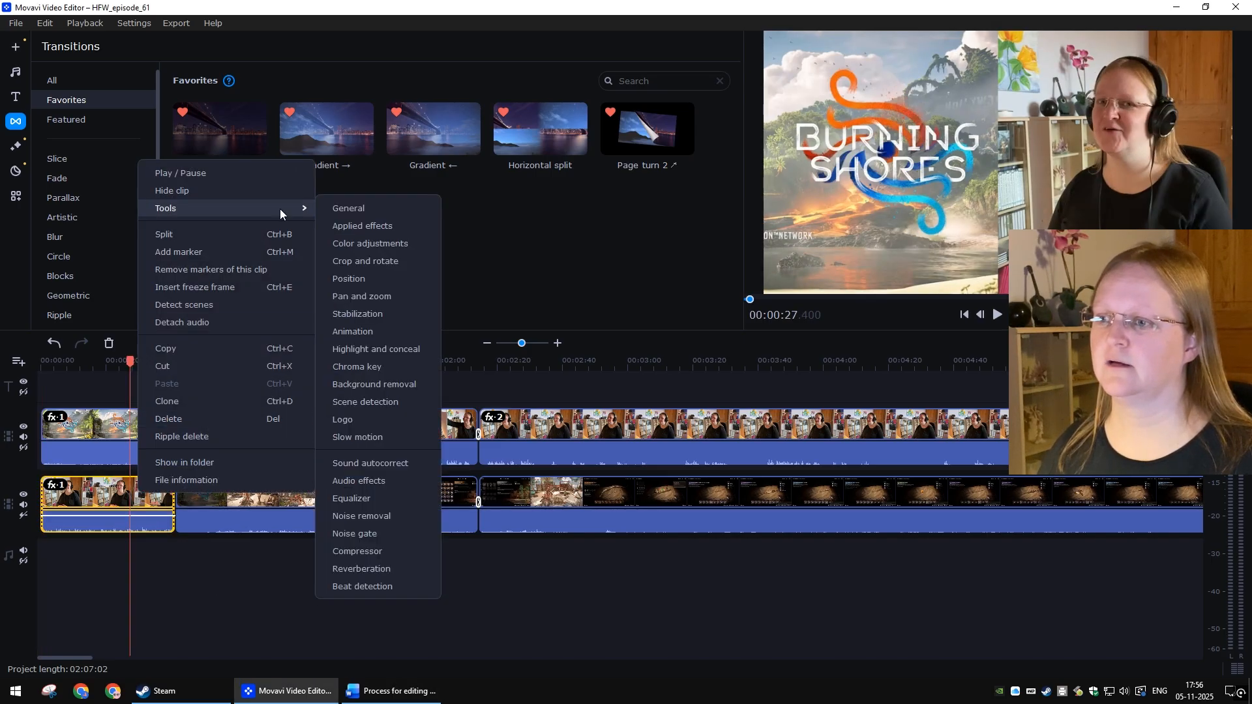
left_click(398, 226)
left_click(715, 104)
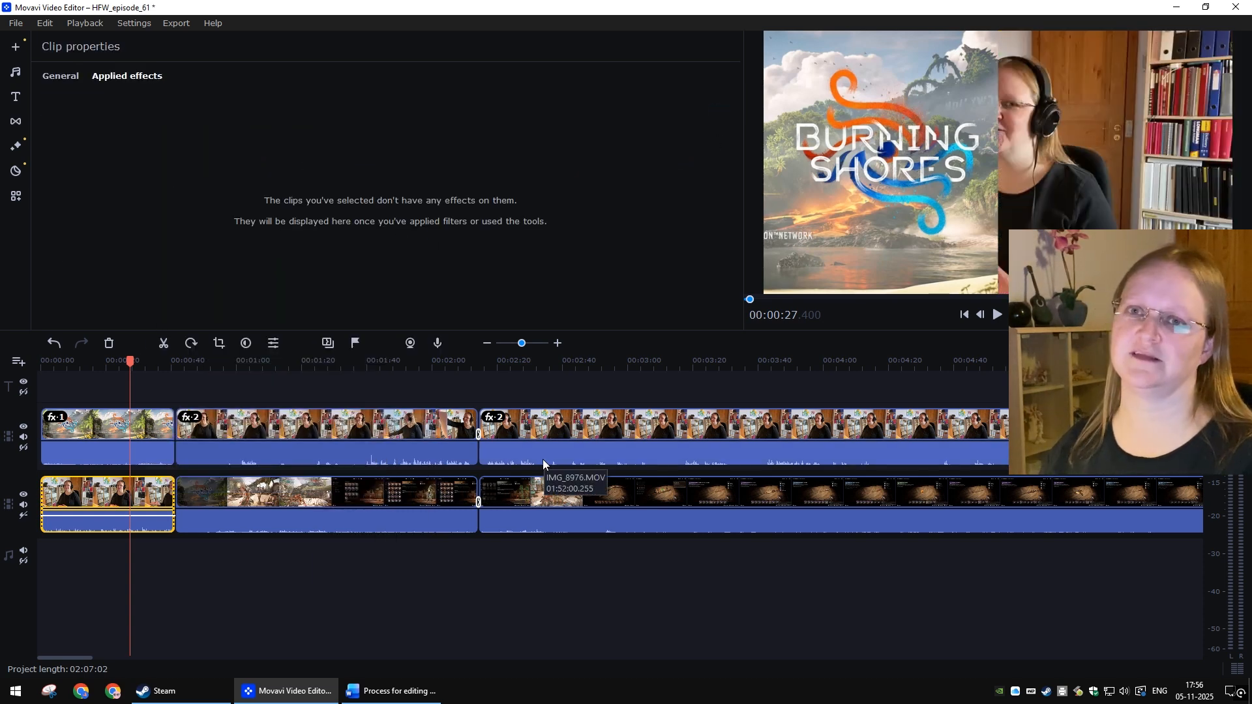
Step: Set the first gameplay clip's position to Overlap and shrink it into a small window near the upper-right corner of the frame
left_click(142, 421)
right_click(142, 420)
mouse_move(186, 145)
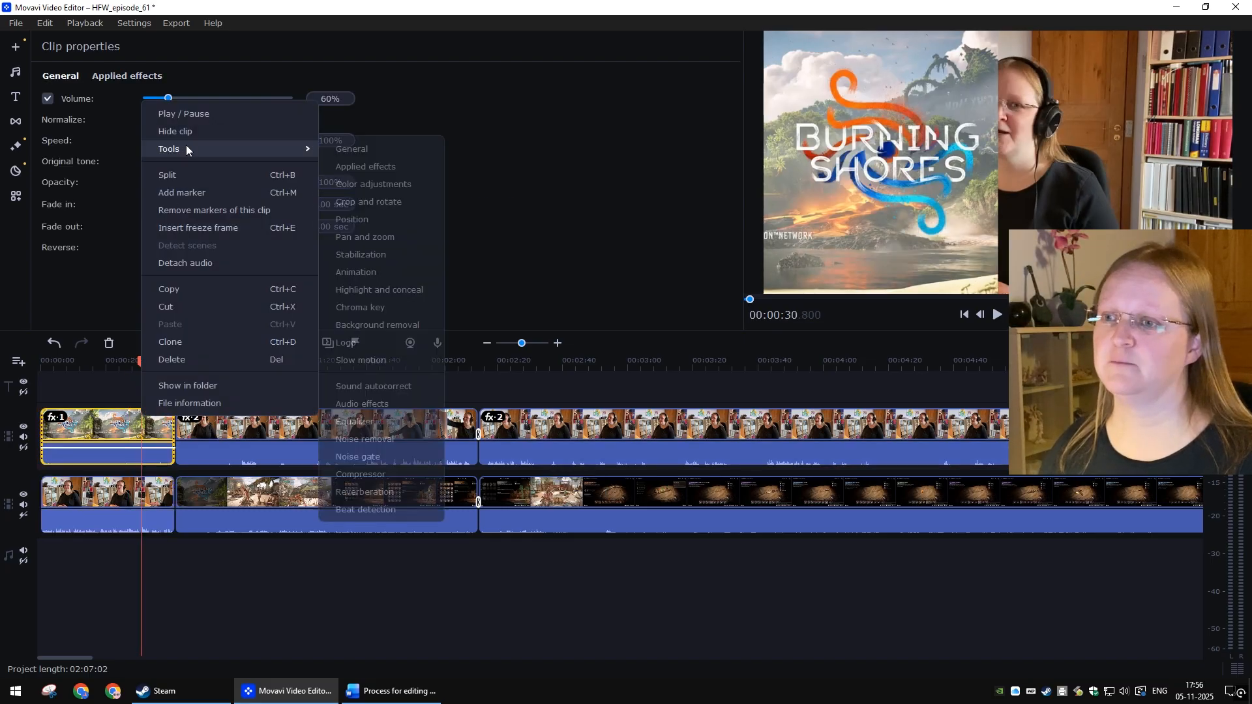
left_click(374, 217)
left_click(420, 116)
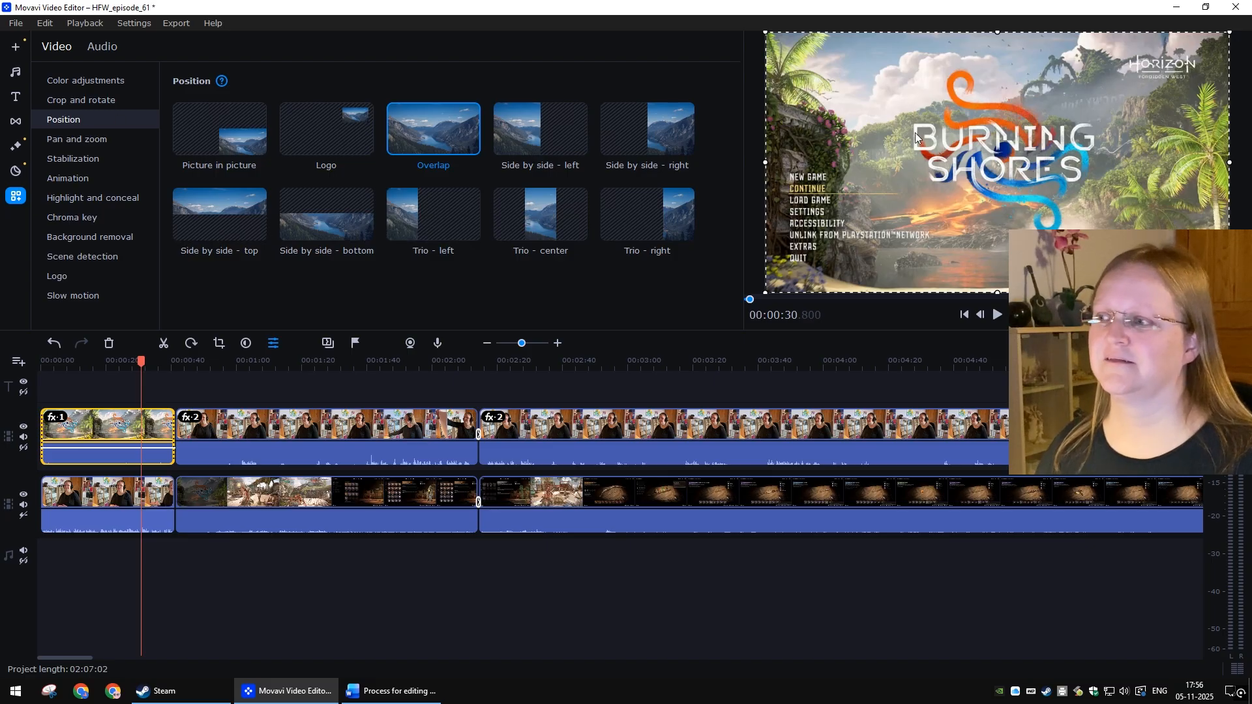
left_click_drag(776, 285, 1053, 107)
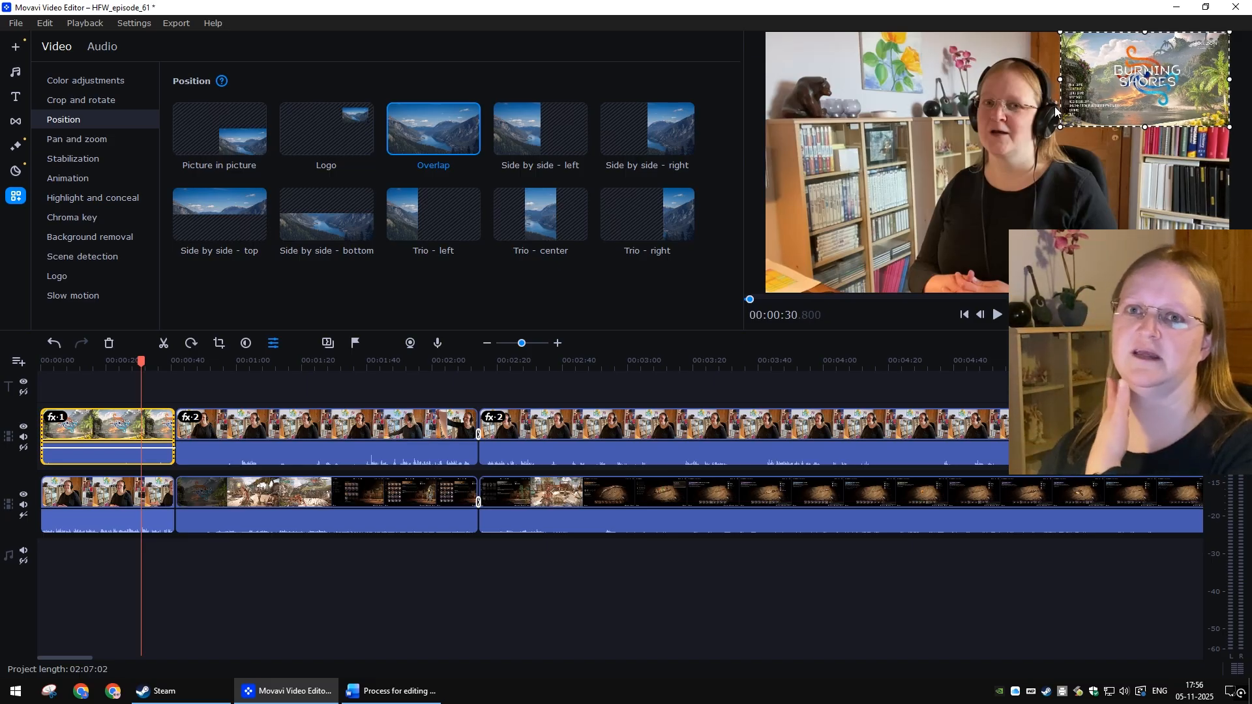
left_click_drag(1113, 82, 1123, 159)
left_click(496, 612)
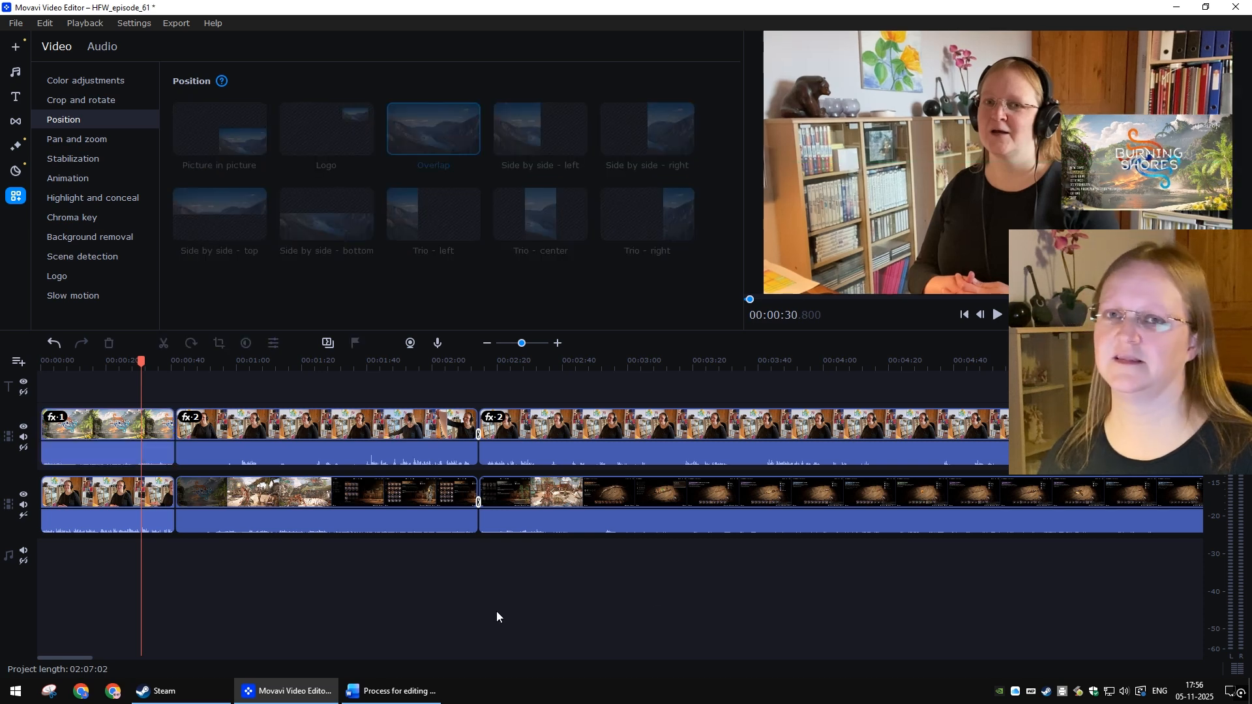
Step: Remove the Side by side - right effect from the last webcam clip on the lower track
key("alt+Tab")
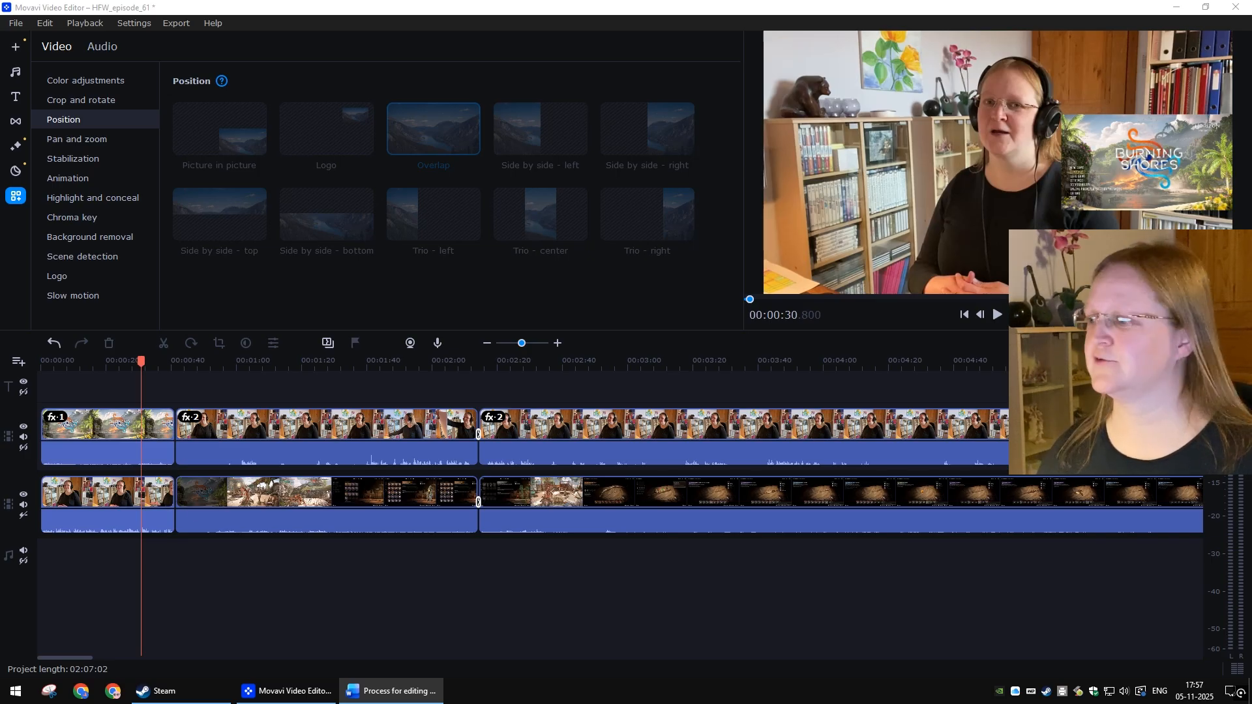
key("alt+Tab")
key("ctrl+Right")
key("ctrl+Right")
key("ctrl+Right")
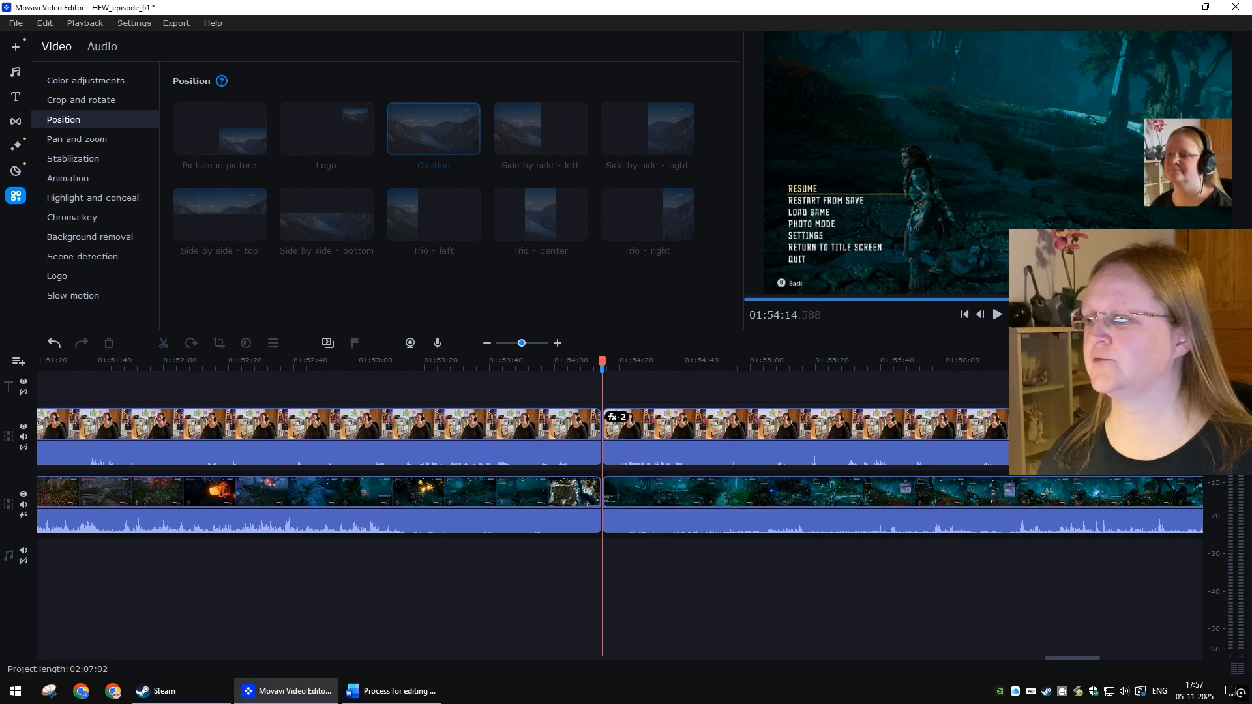
left_click(725, 493)
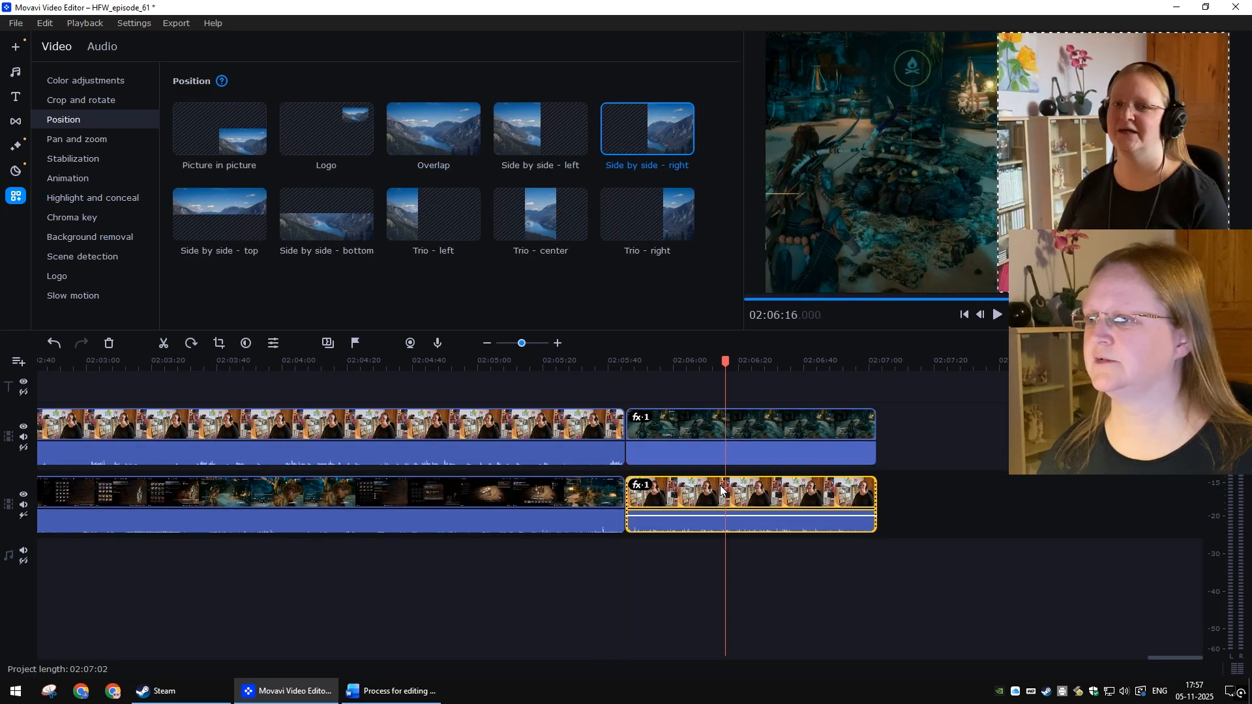
right_click(715, 491)
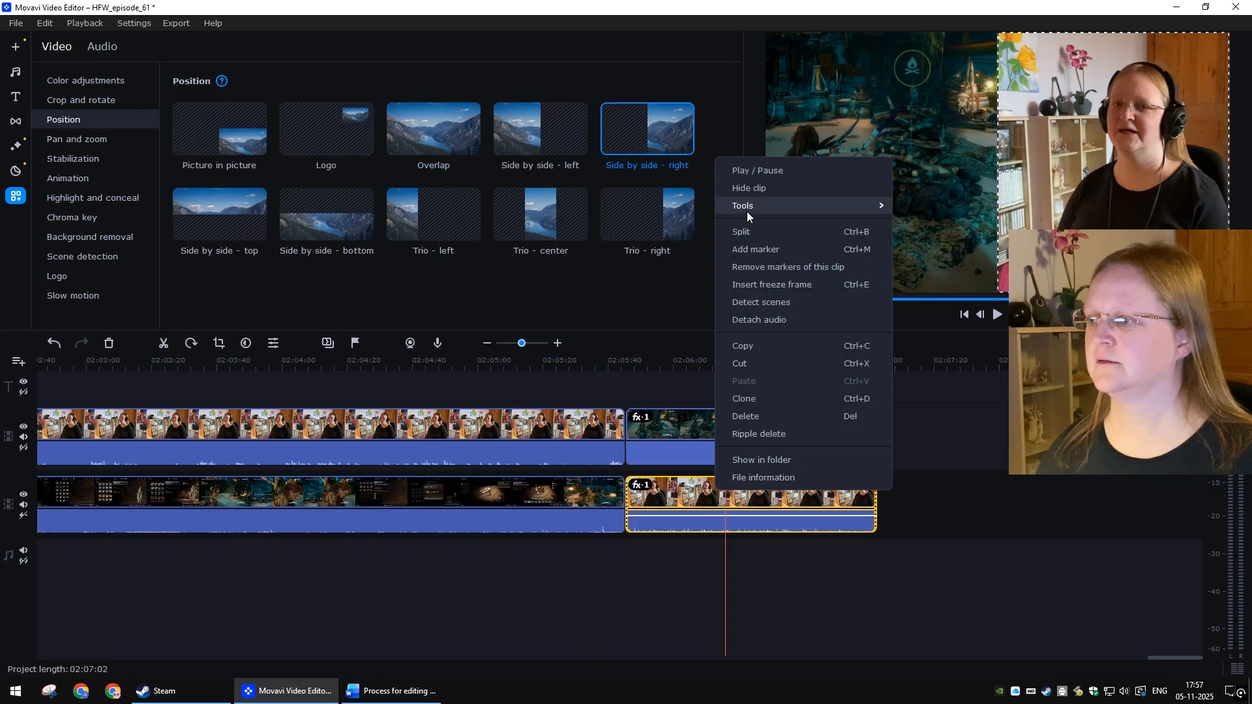
mouse_move(746, 207)
left_click(940, 224)
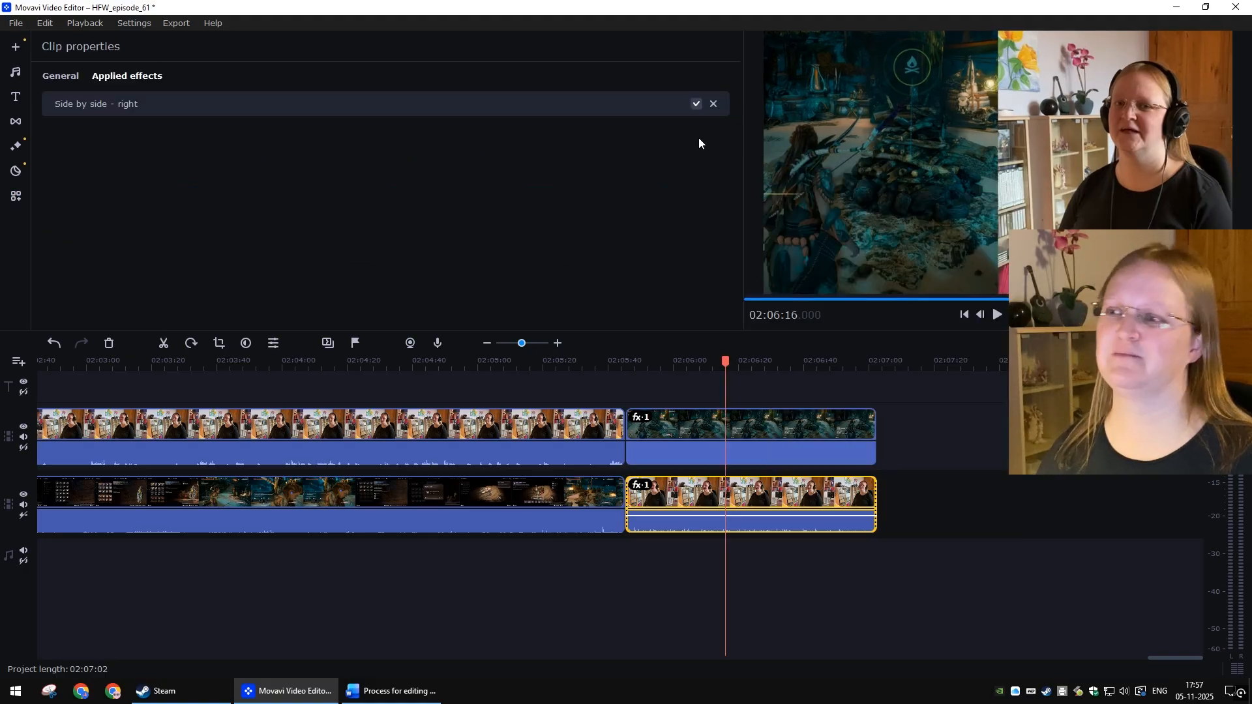
left_click(714, 104)
Step: Set the last gameplay clip to Overlap, shrink it into a small upper-right window, and save the project
left_click(701, 417)
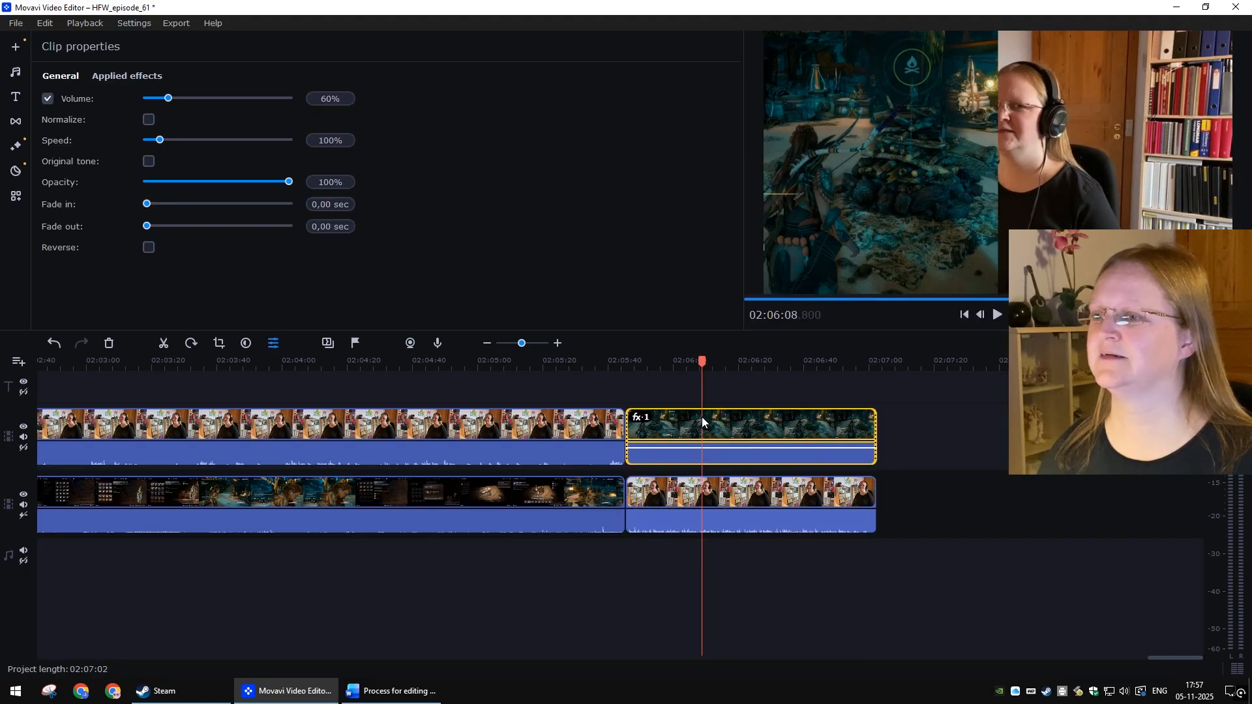
right_click(702, 417)
mouse_move(737, 147)
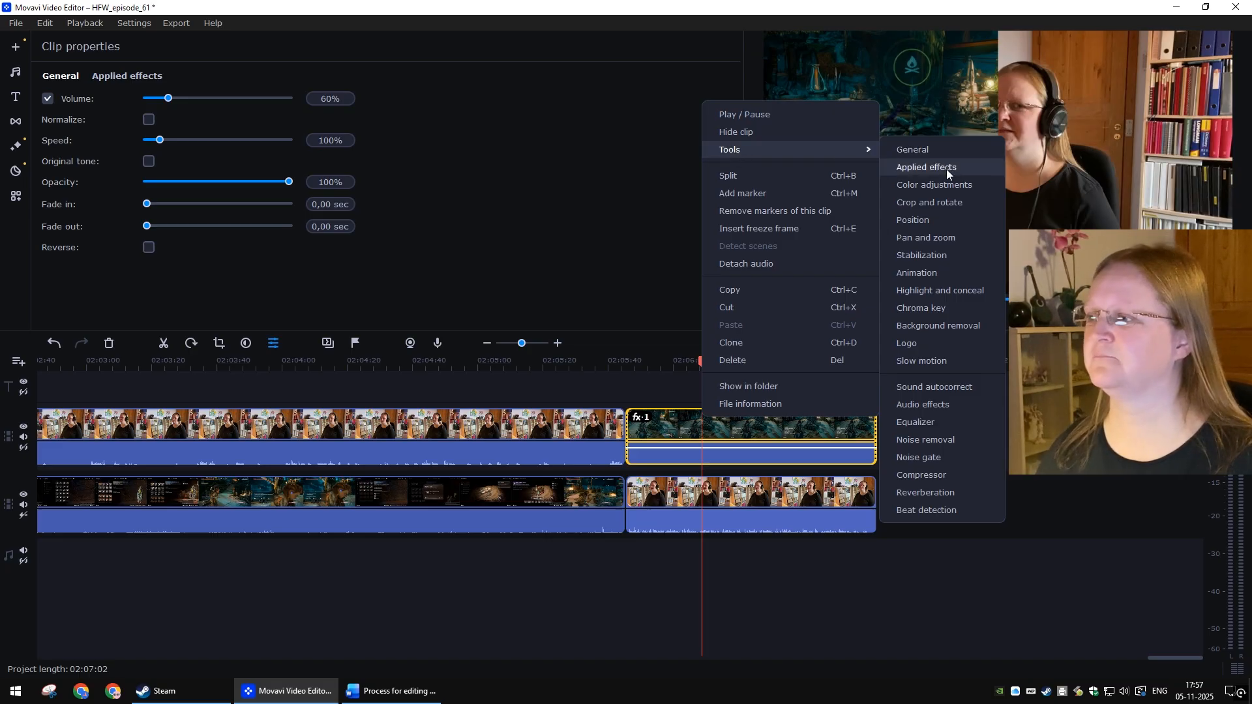
left_click(925, 215)
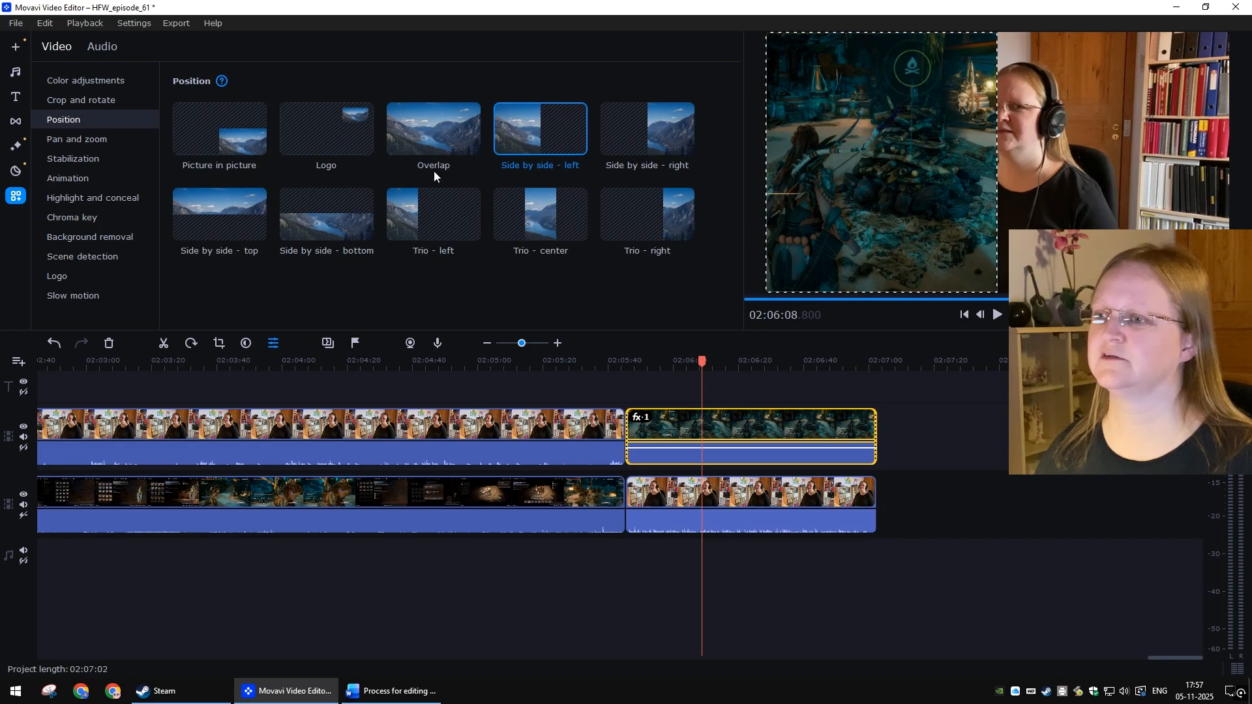
left_click(432, 131)
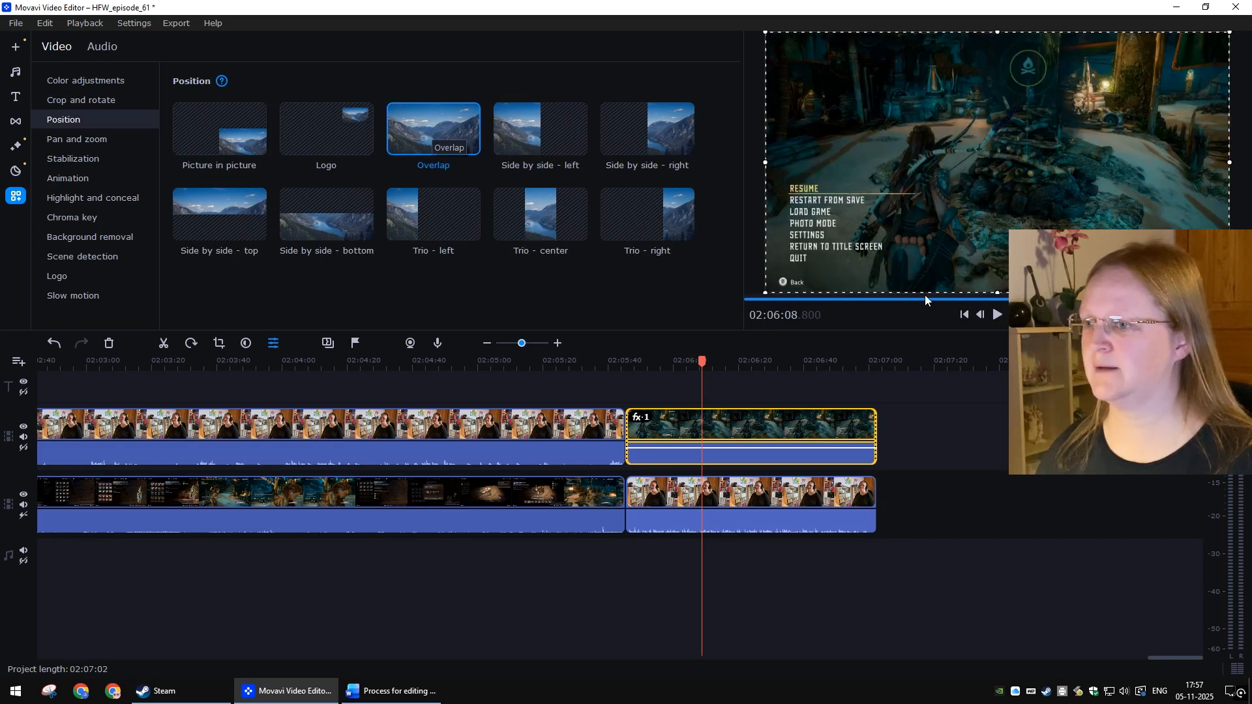
left_click_drag(762, 292, 1065, 123)
left_click_drag(1170, 86, 1167, 173)
left_click(951, 596)
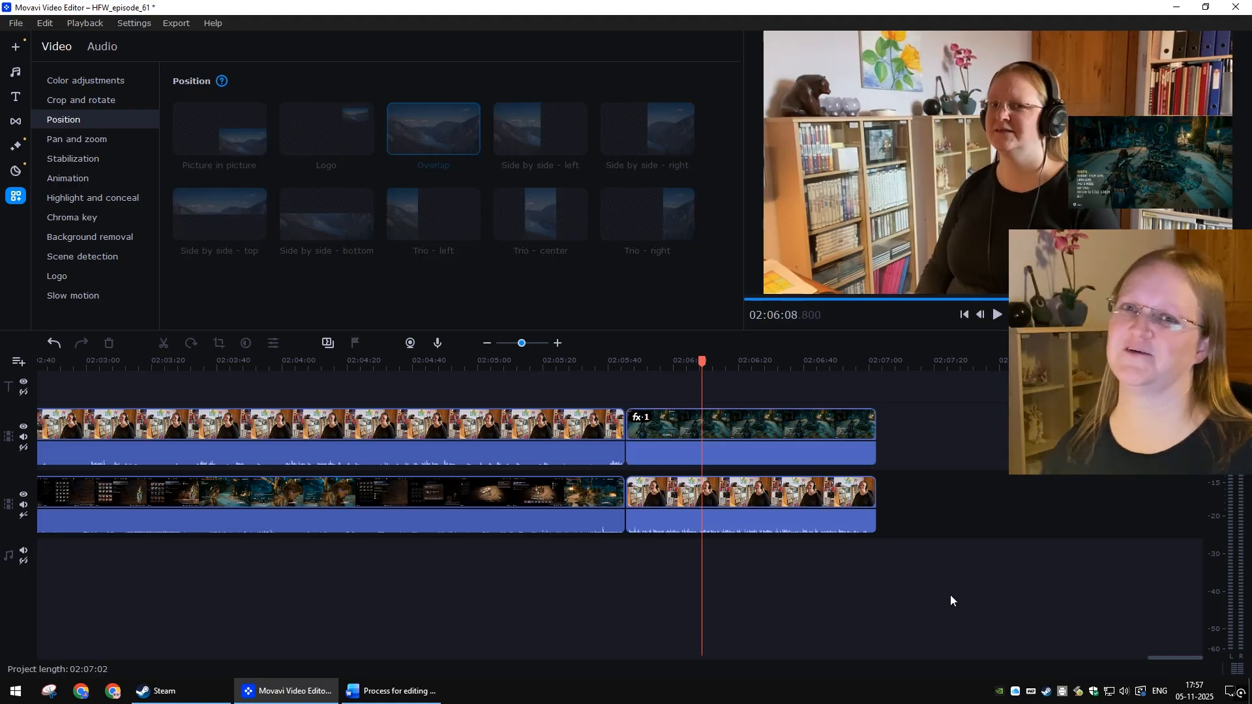
key("ctrl+s")
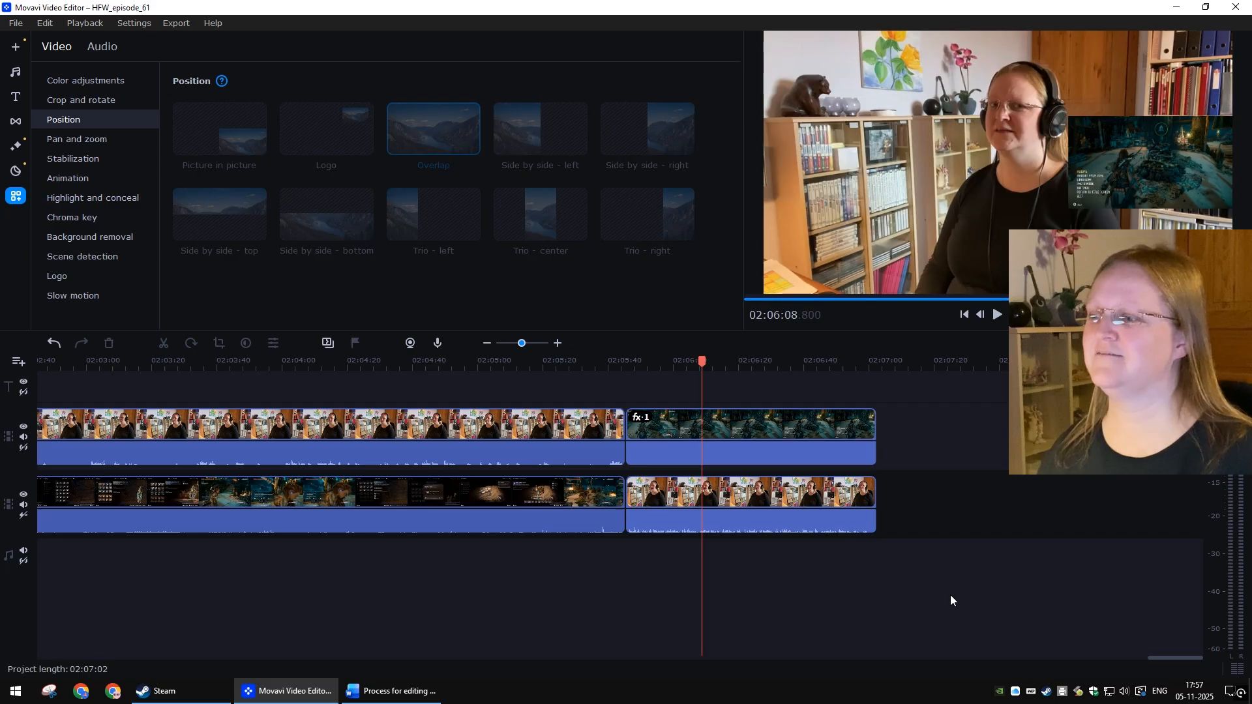
Step: Inspect the general properties of the last and first gameplay clips, then save the project
left_click(391, 691)
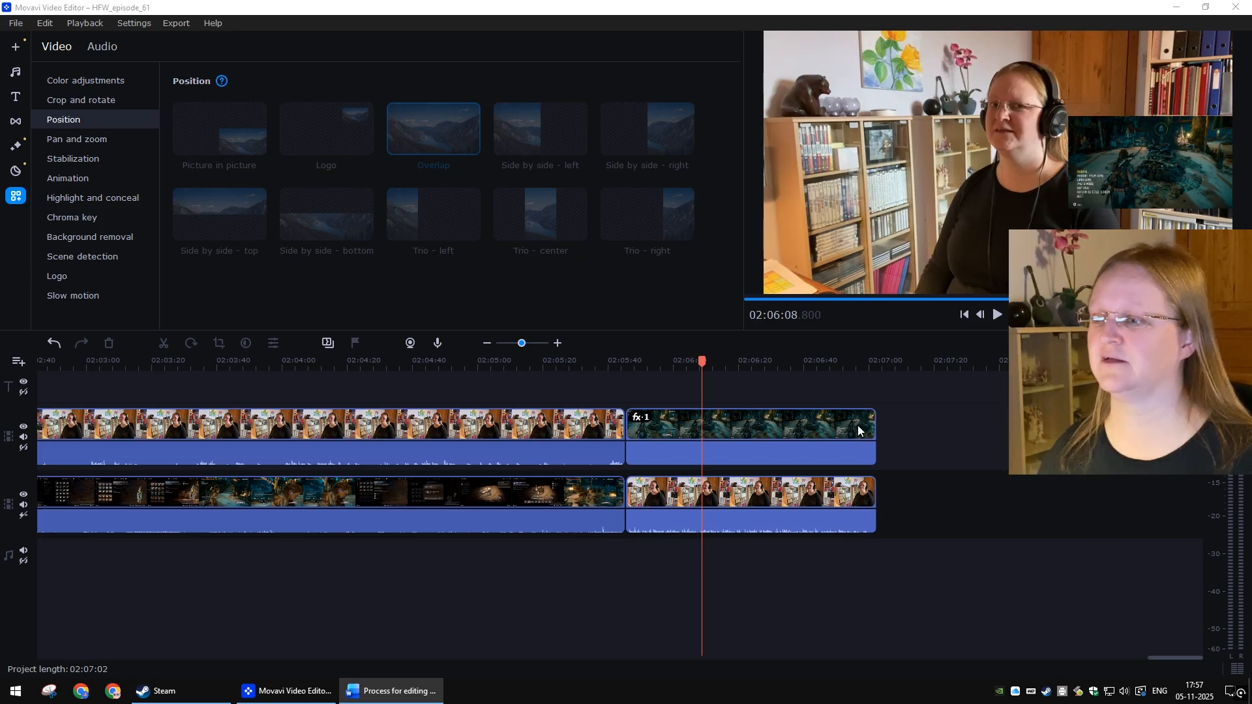
left_click(764, 419)
right_click(711, 416)
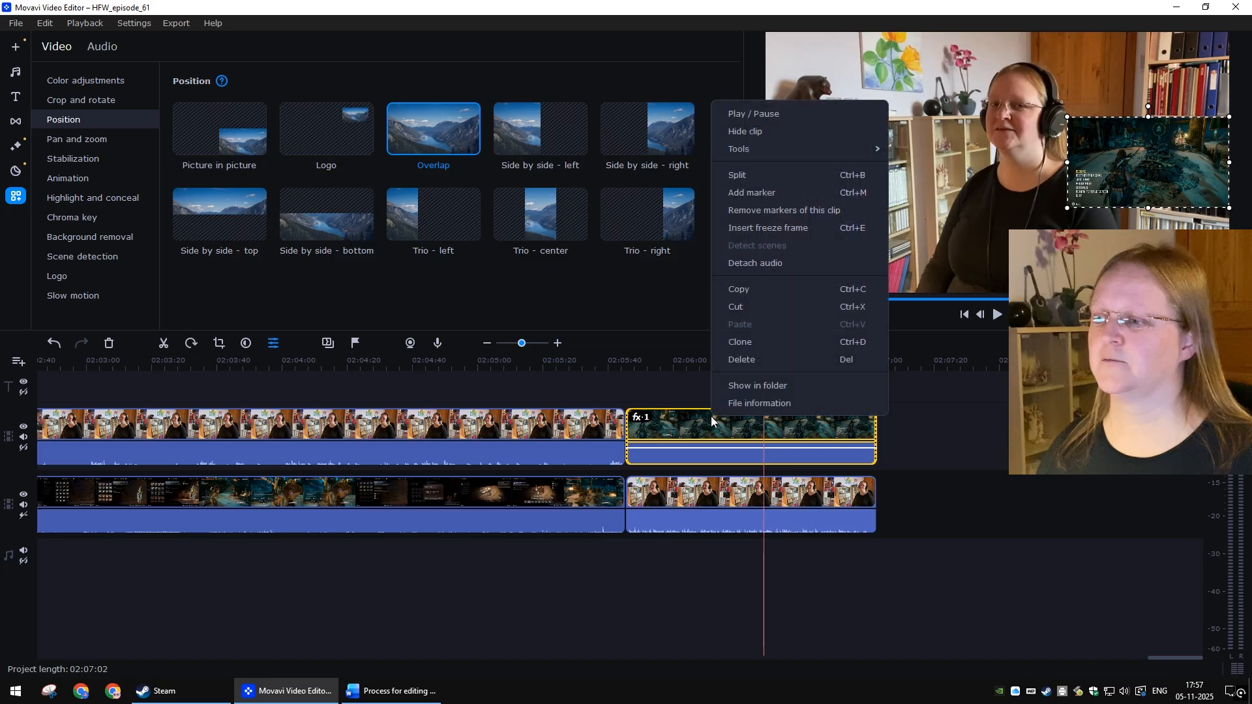
left_click(925, 151)
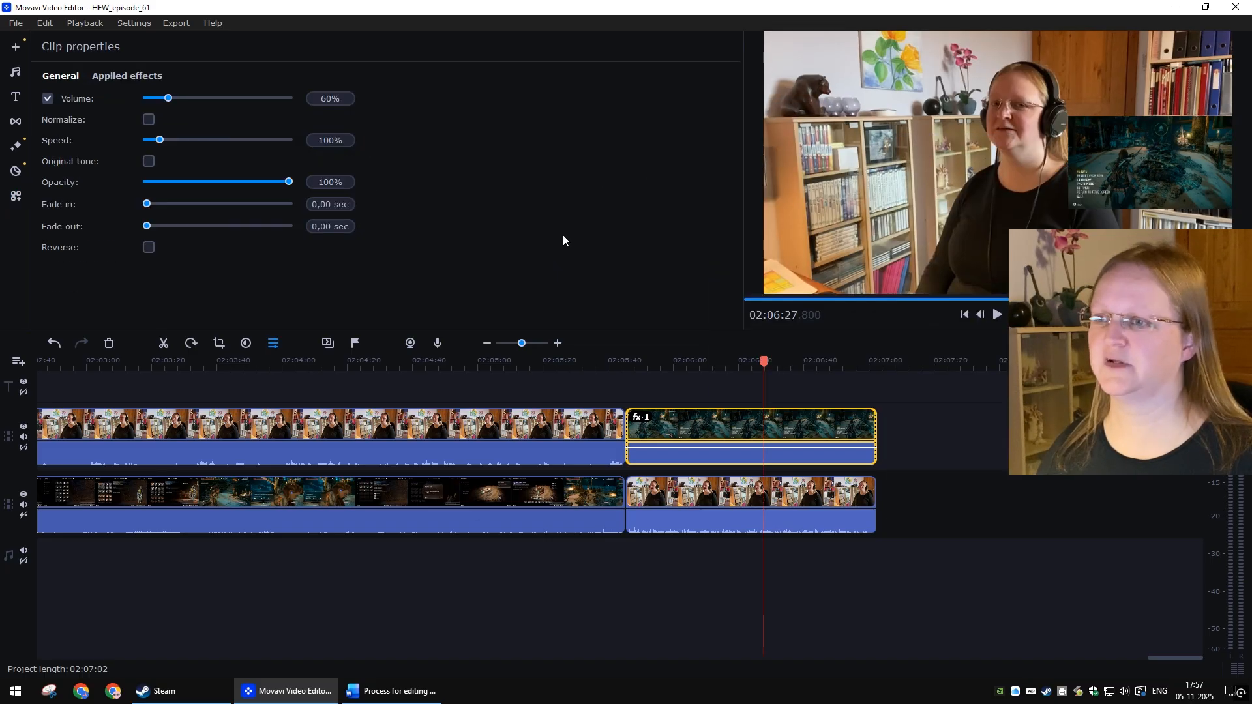
left_click(965, 315)
left_click(142, 419)
left_click(419, 595)
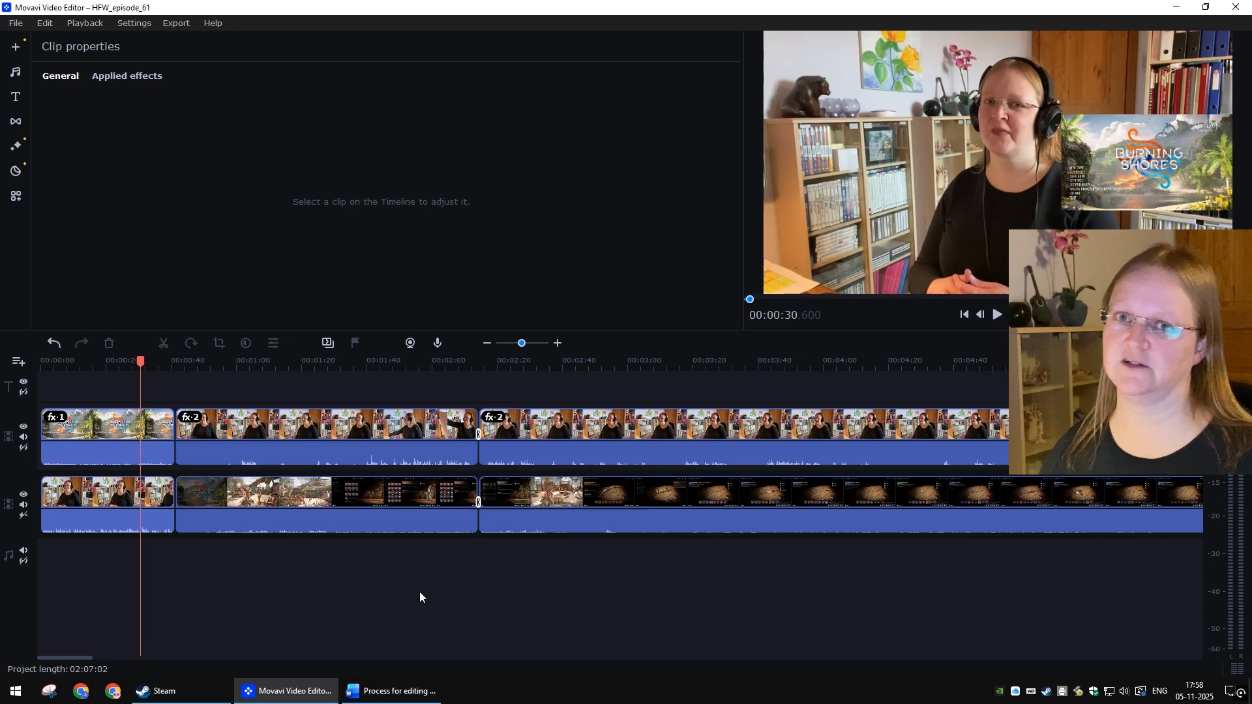
key("ctrl+s")
key("alt+Tab")
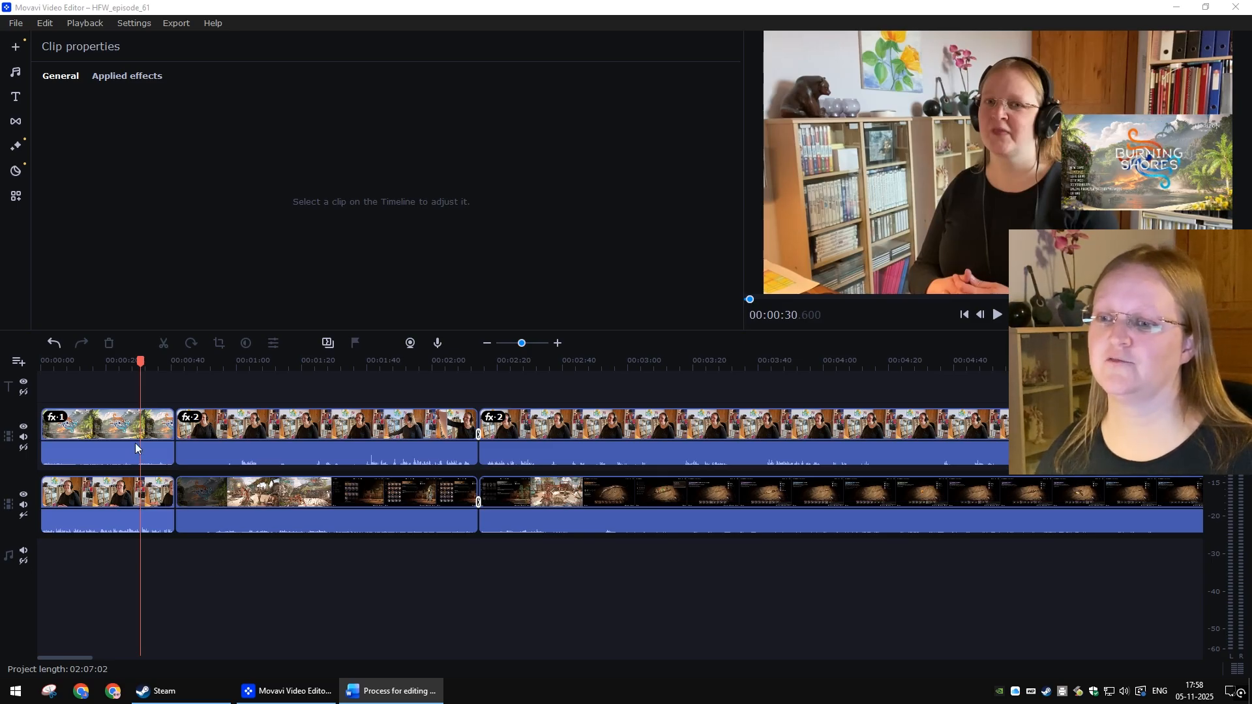
Step: Add the Page turn 2 ↖ transition after the first gameplay clip on the upper track
left_click(121, 419)
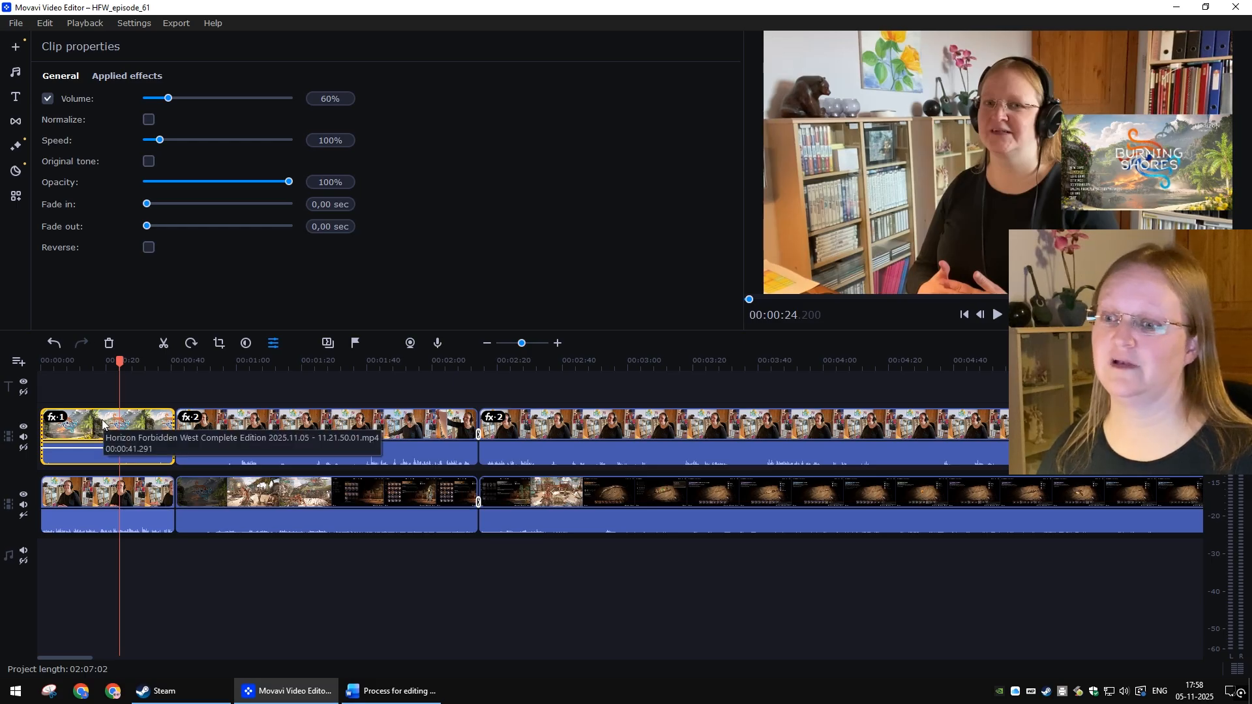
left_click(15, 122)
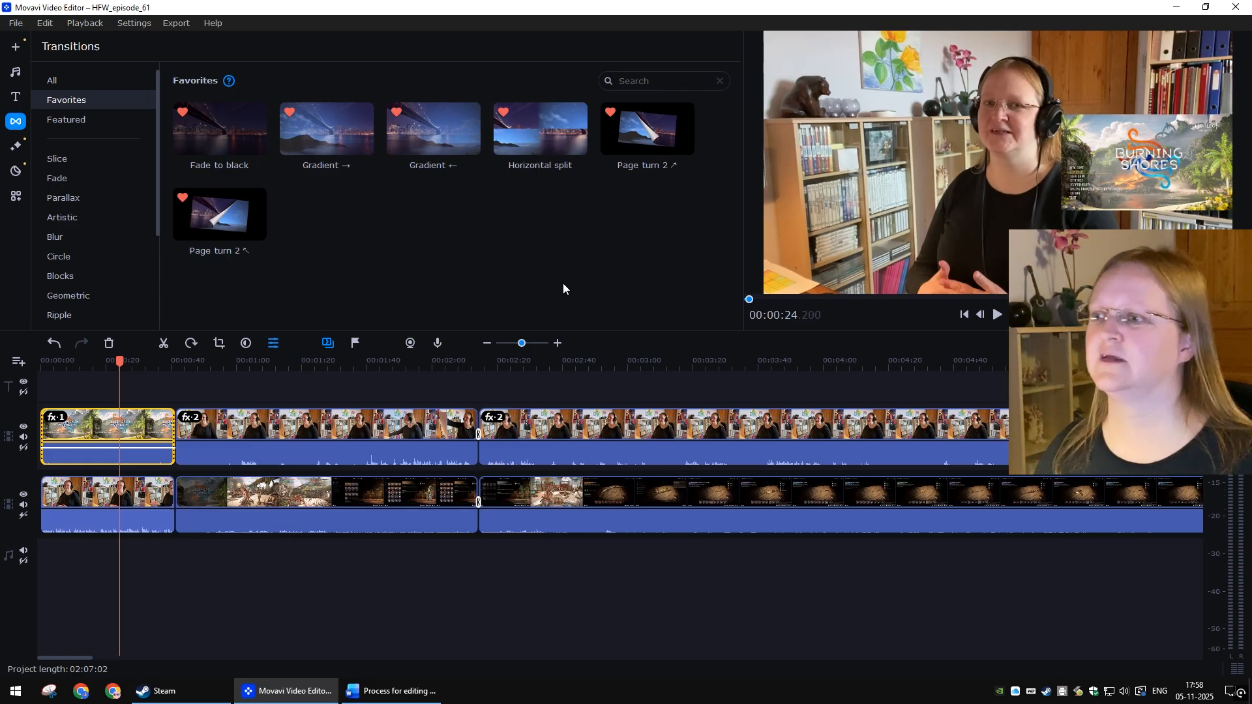
right_click(240, 214)
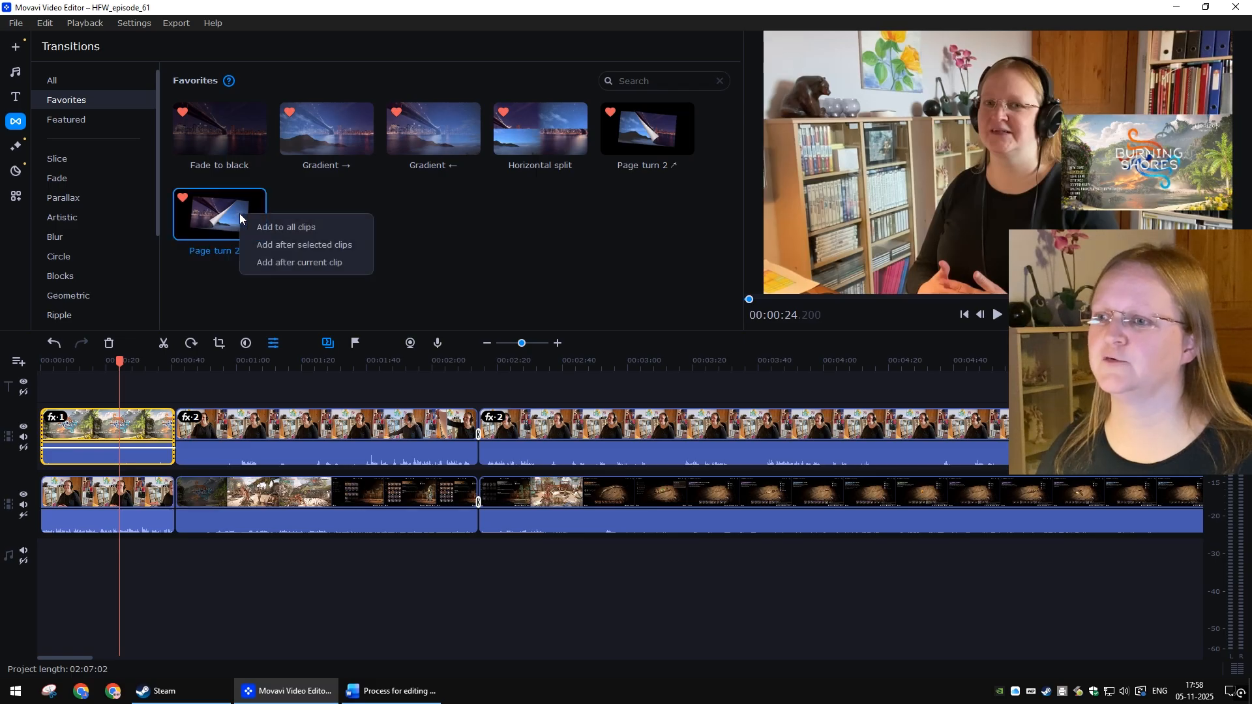
left_click(291, 244)
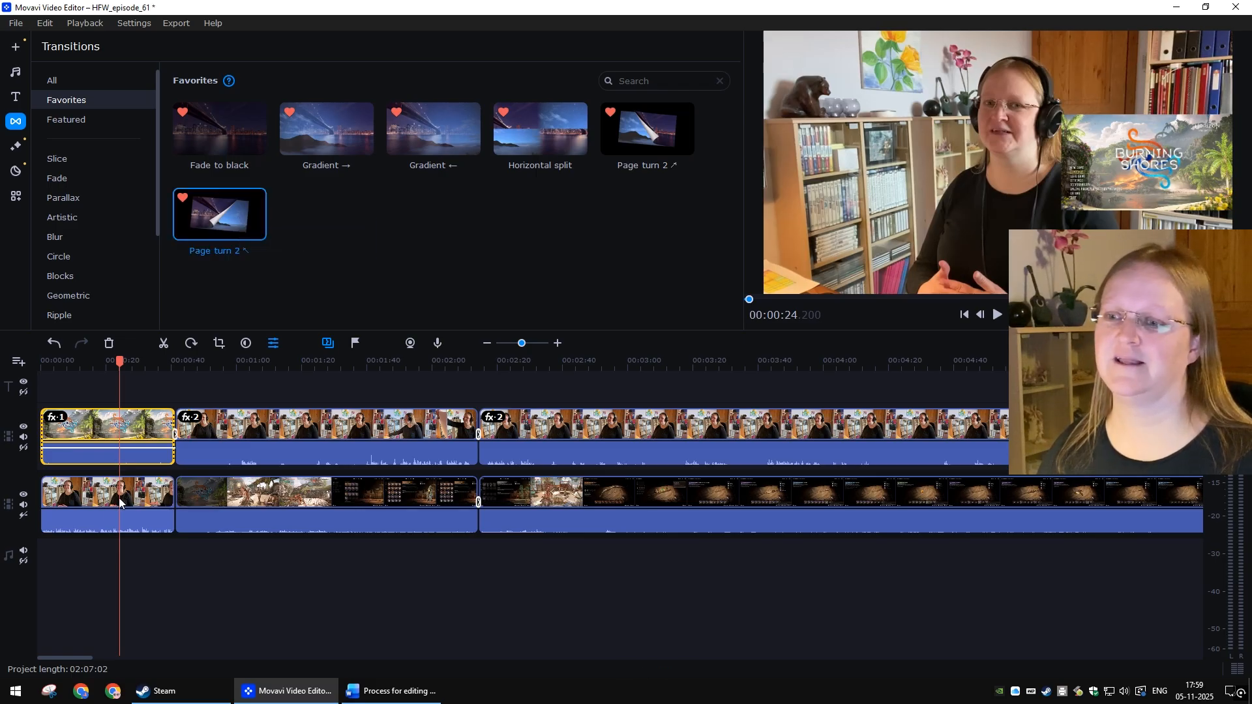
Step: Add the Page turn 2 ↗ transition after the first webcam clip on the lower track
left_click(152, 496)
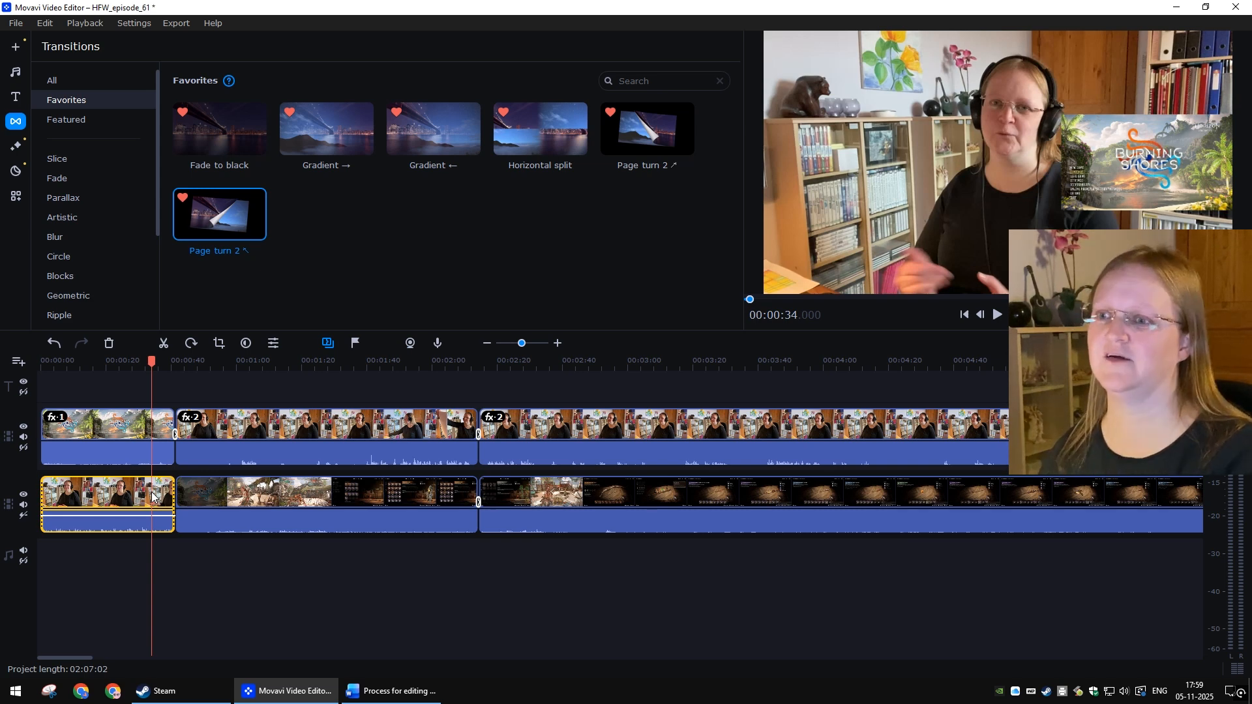
right_click(650, 134)
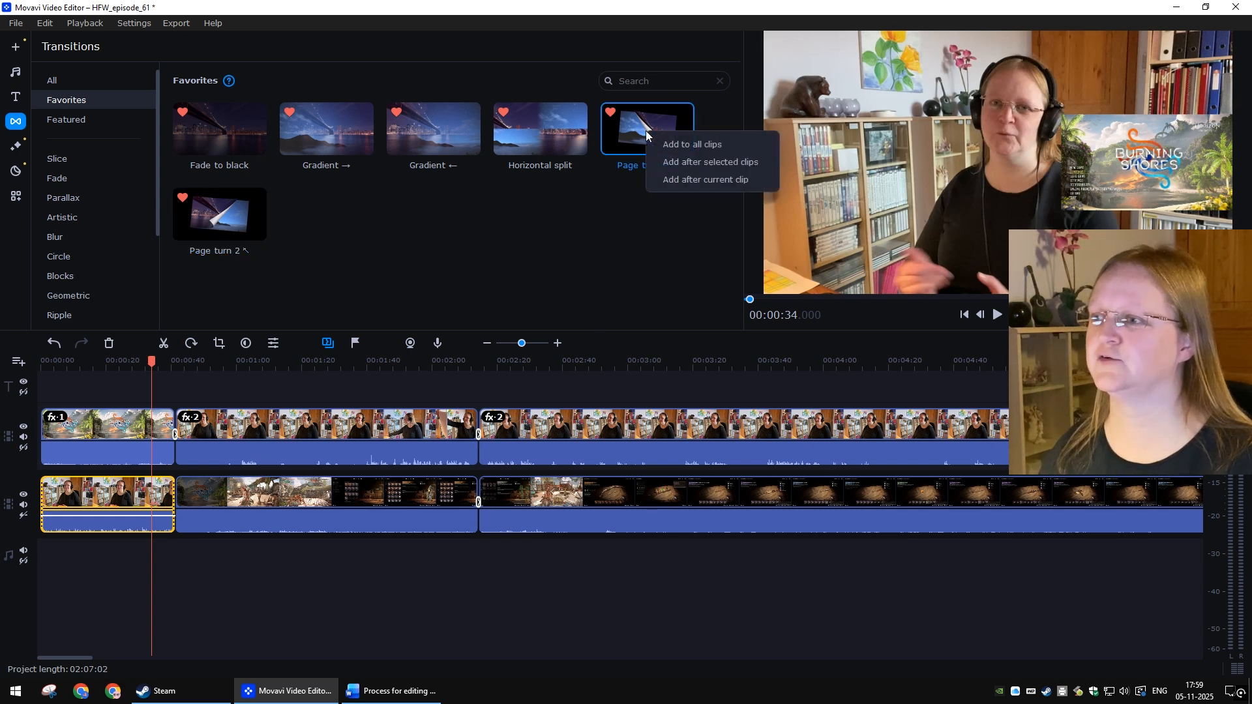
left_click(690, 163)
left_click(396, 591)
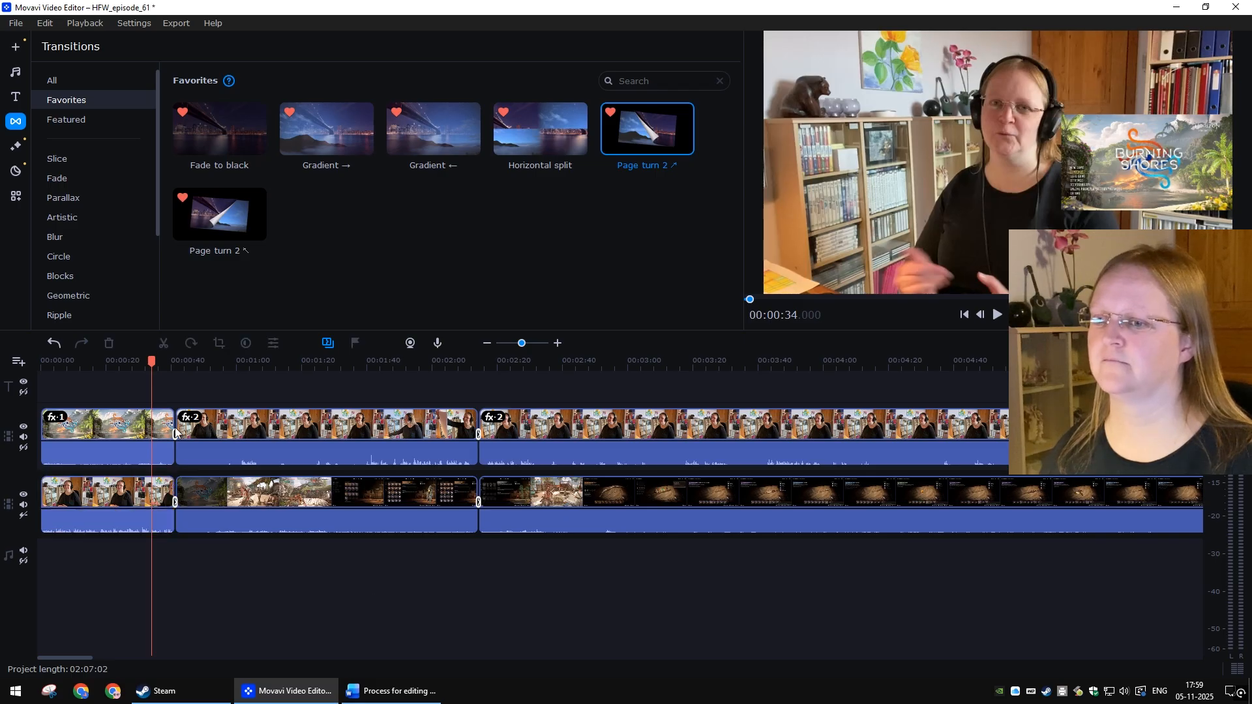
Step: Play back the first clip boundary to preview the new page-turn transitions
left_click(165, 365)
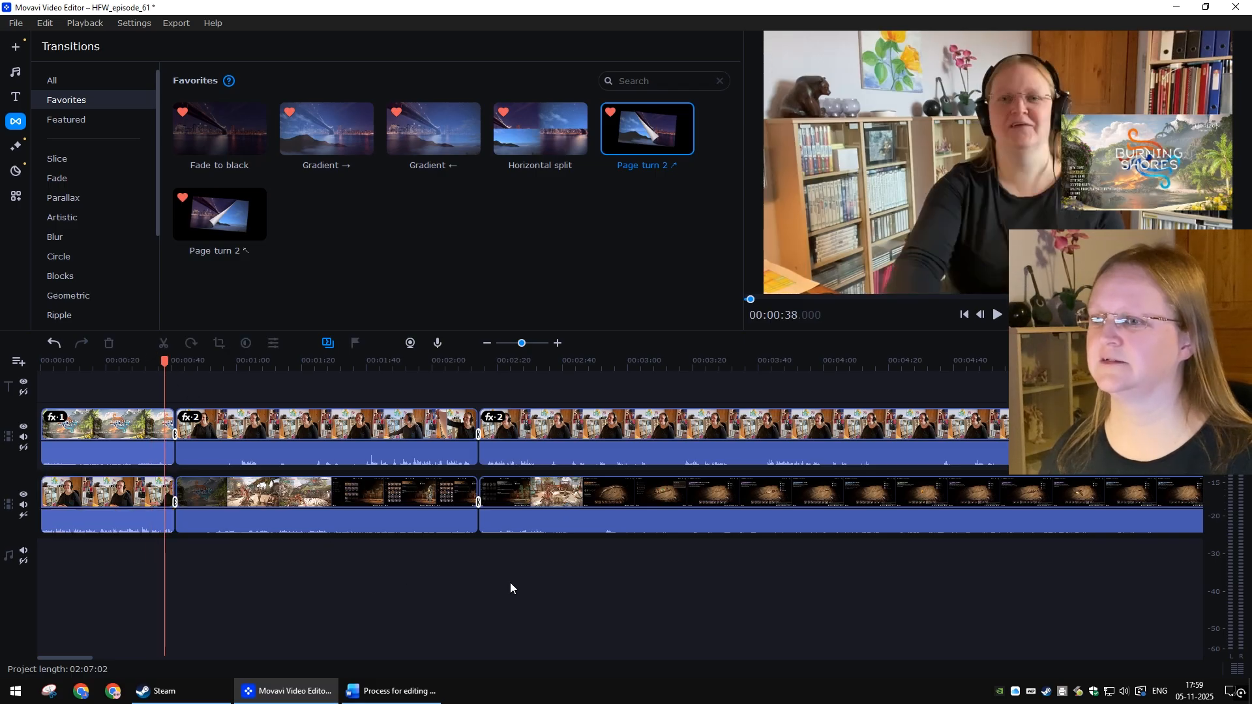
key("space")
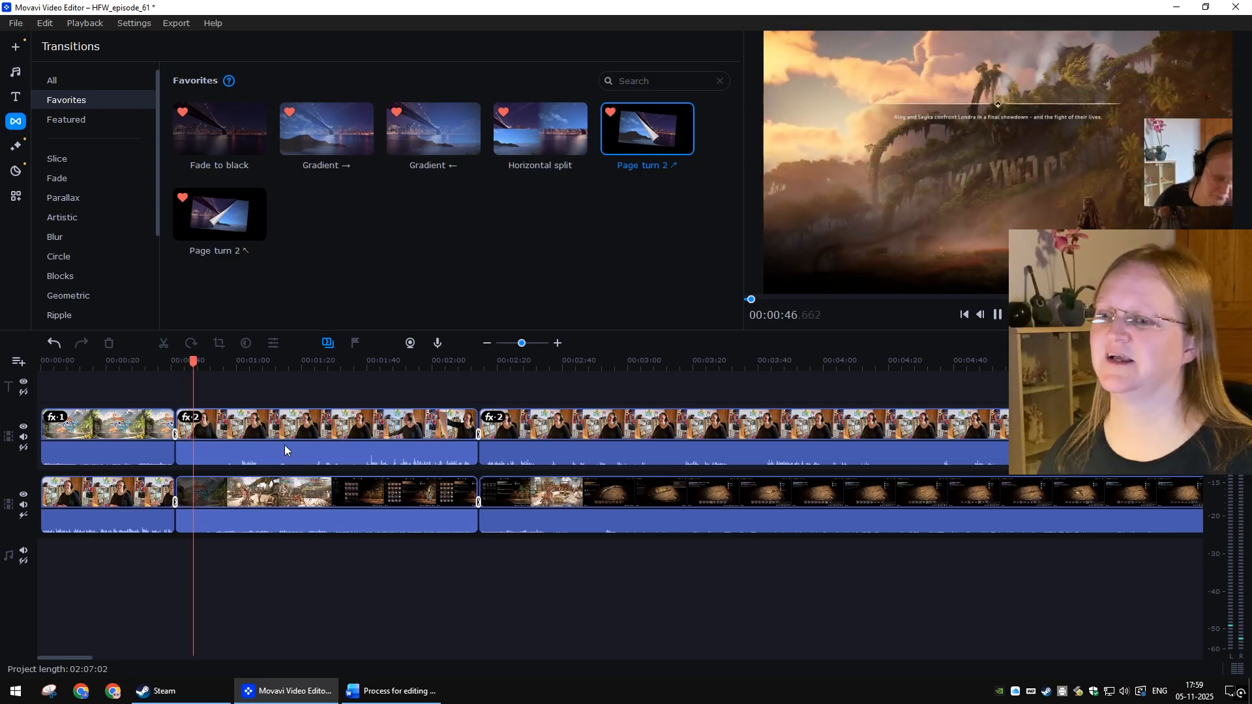
left_click(165, 361)
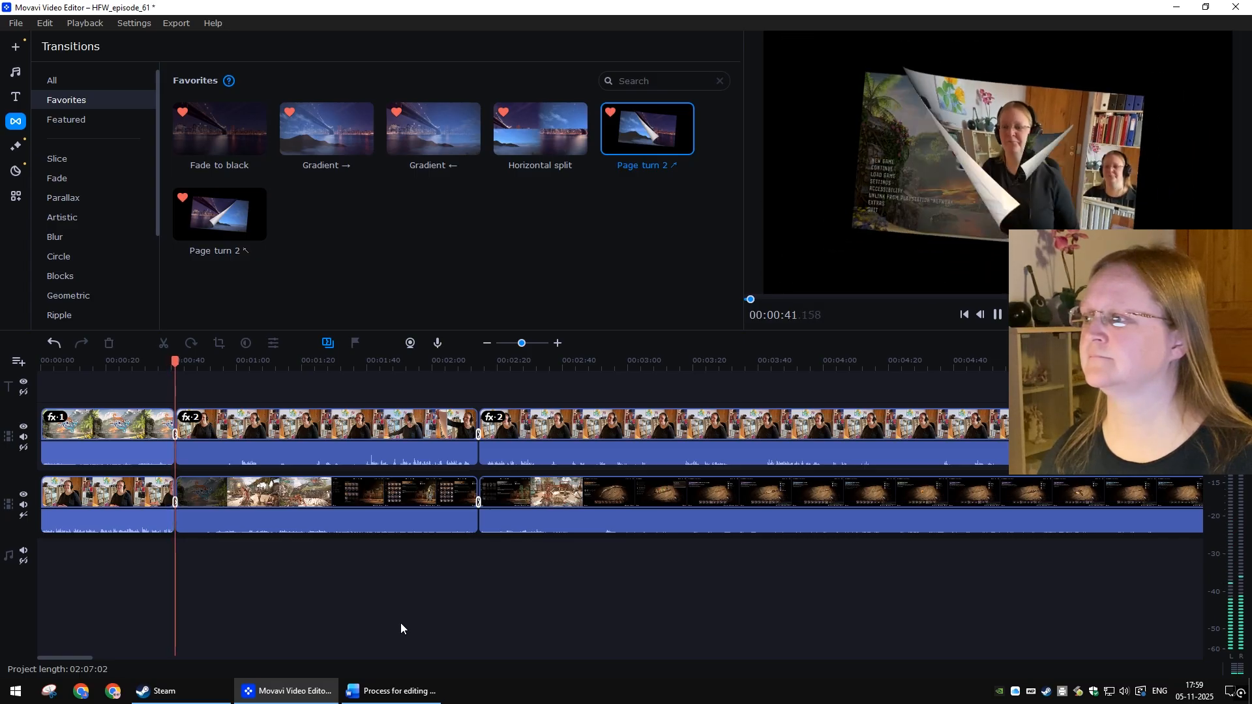
key("space")
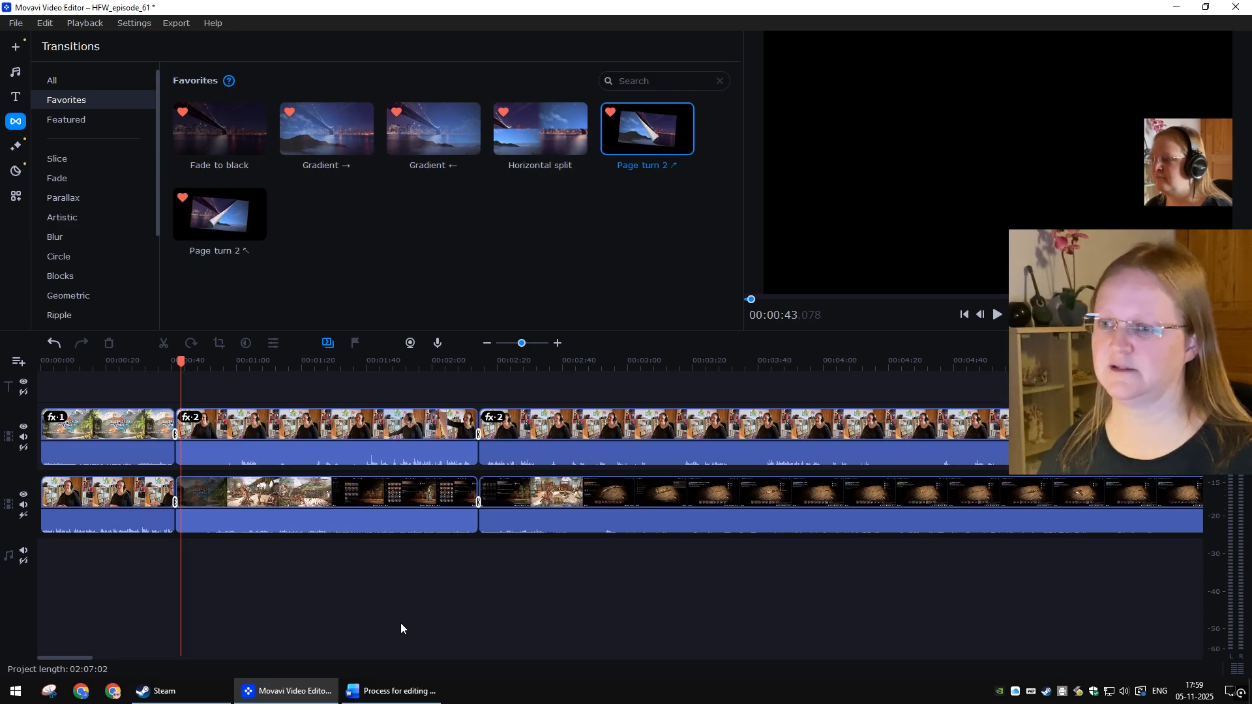
left_click(509, 274)
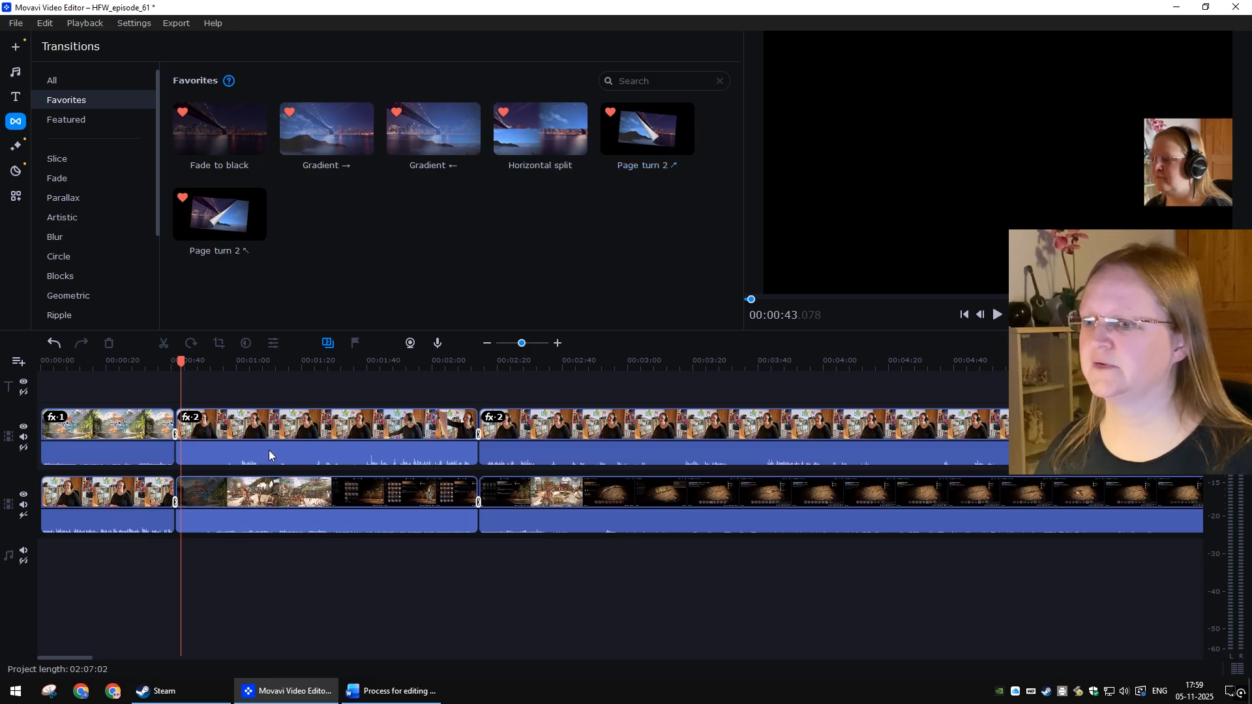
left_click(166, 361)
key("space")
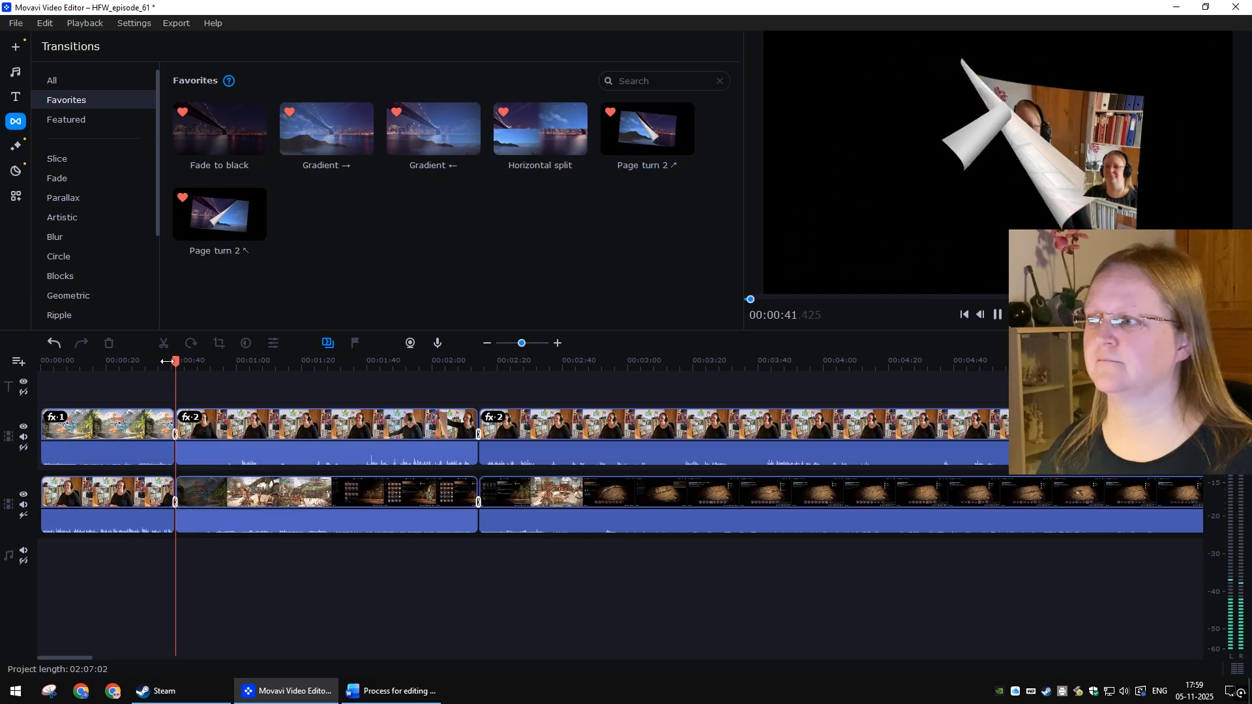
key("space")
Step: Jump the playhead forward to the last clip boundary near the project end
key("alt+Tab")
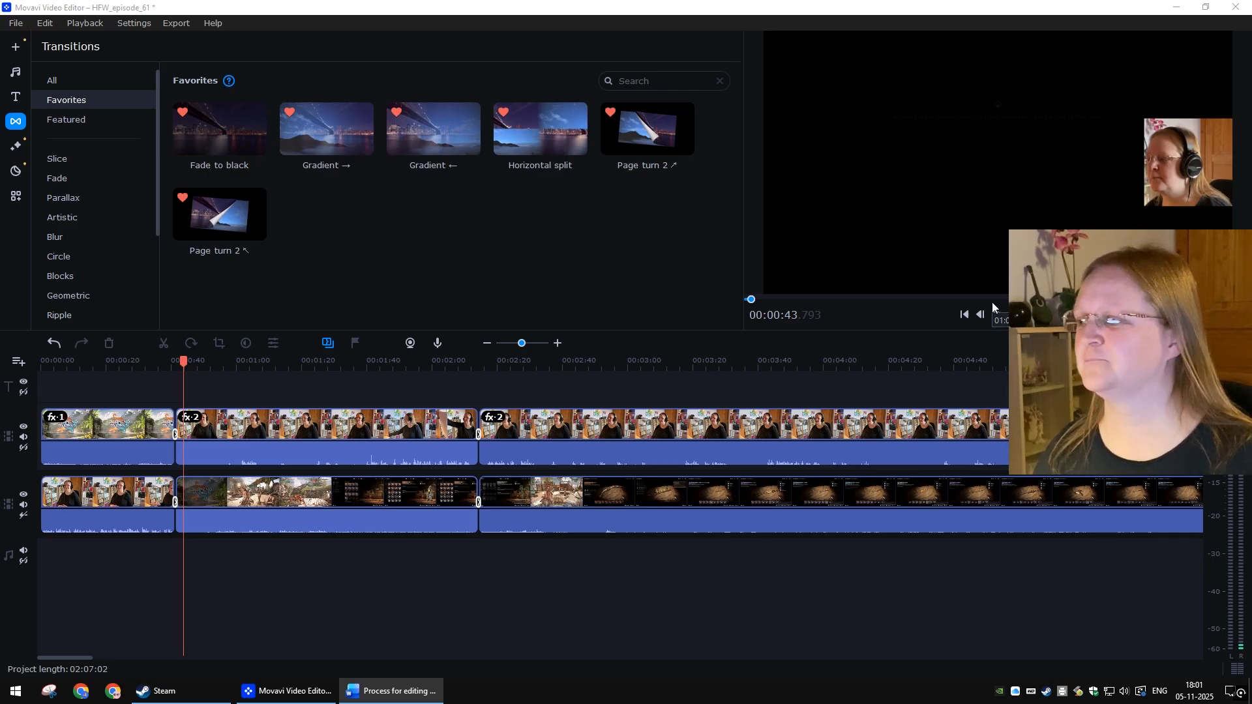
left_click(1031, 315)
left_click(1031, 314)
left_click(1031, 314)
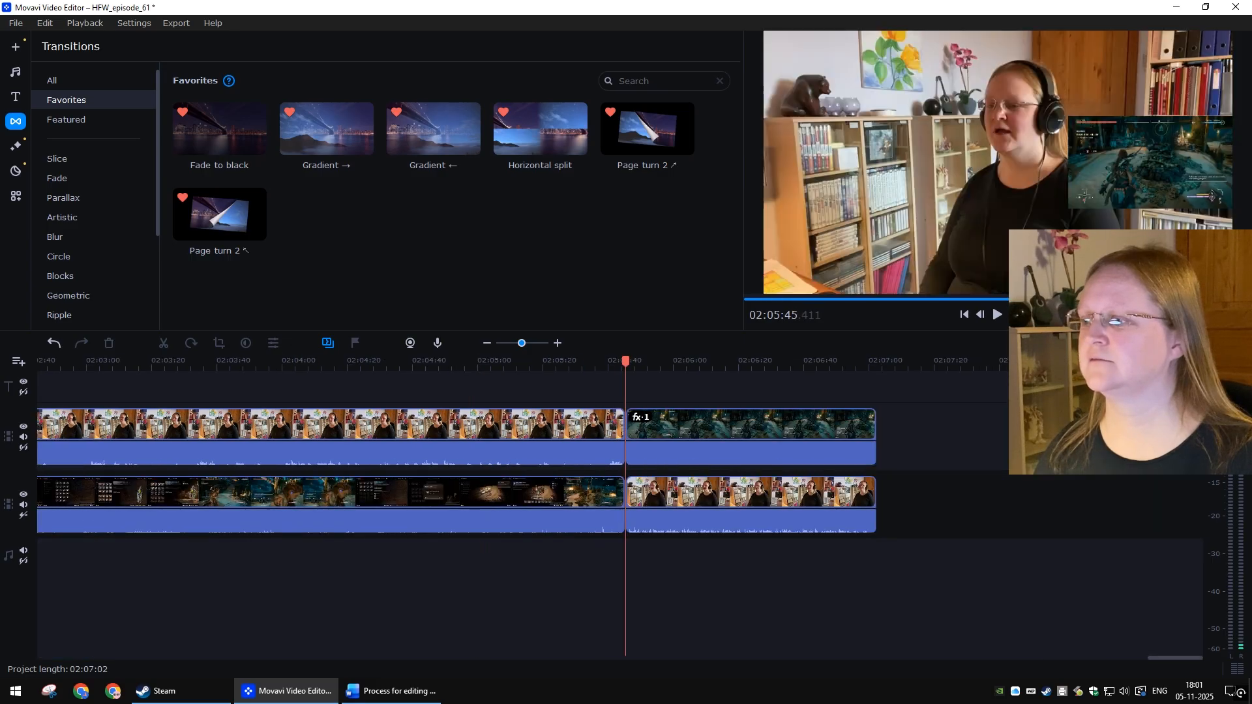
Step: Add the Page turn 2 ↖ transition after the webcam clip on the upper track at the last clip boundary
left_click(1031, 315)
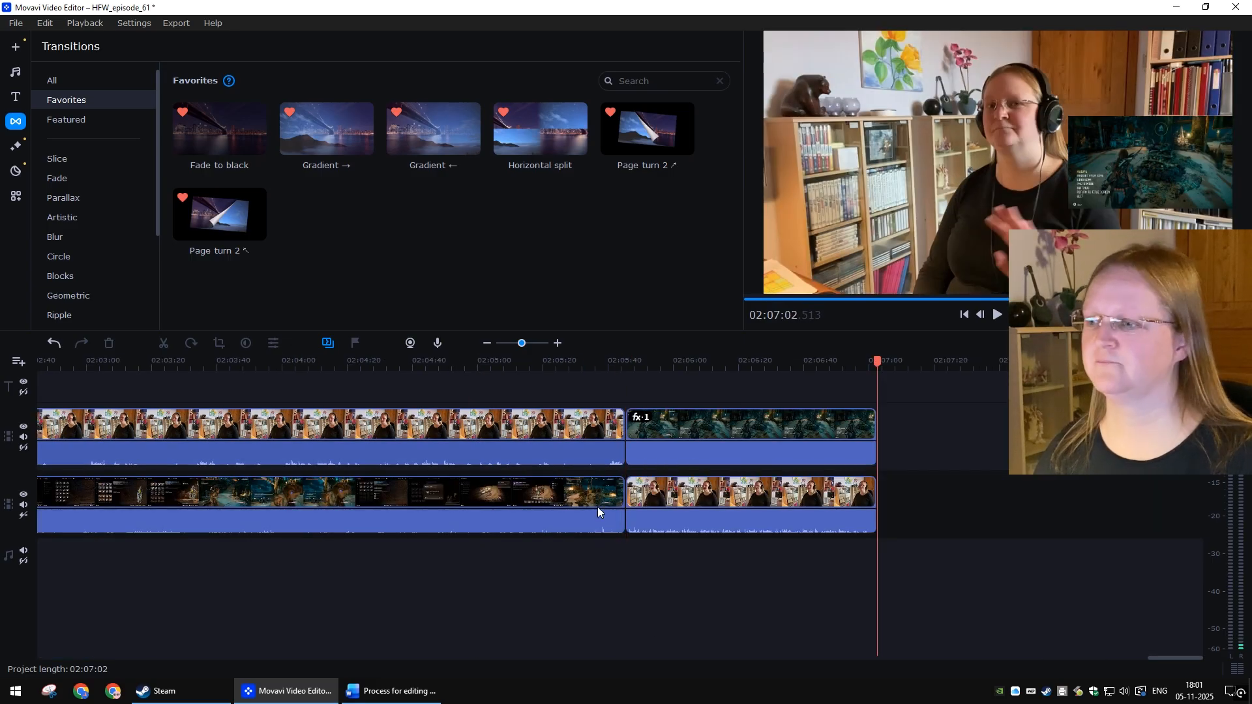
left_click(555, 429)
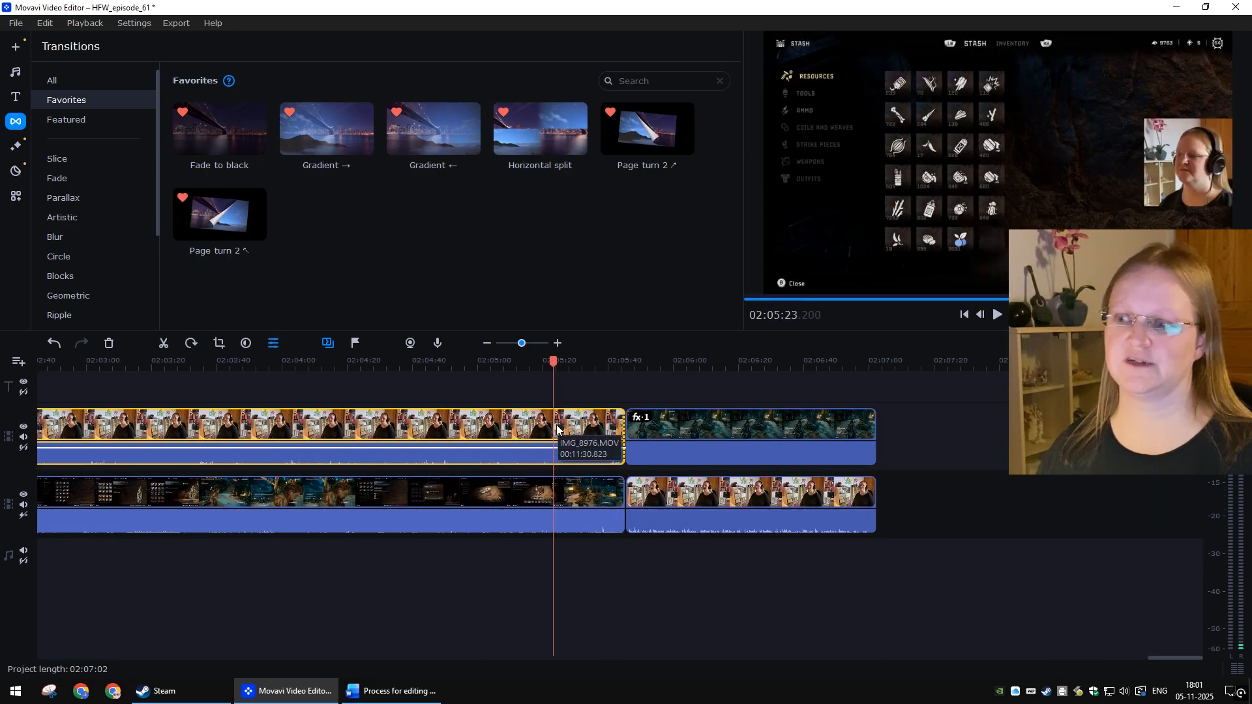
left_click(557, 424)
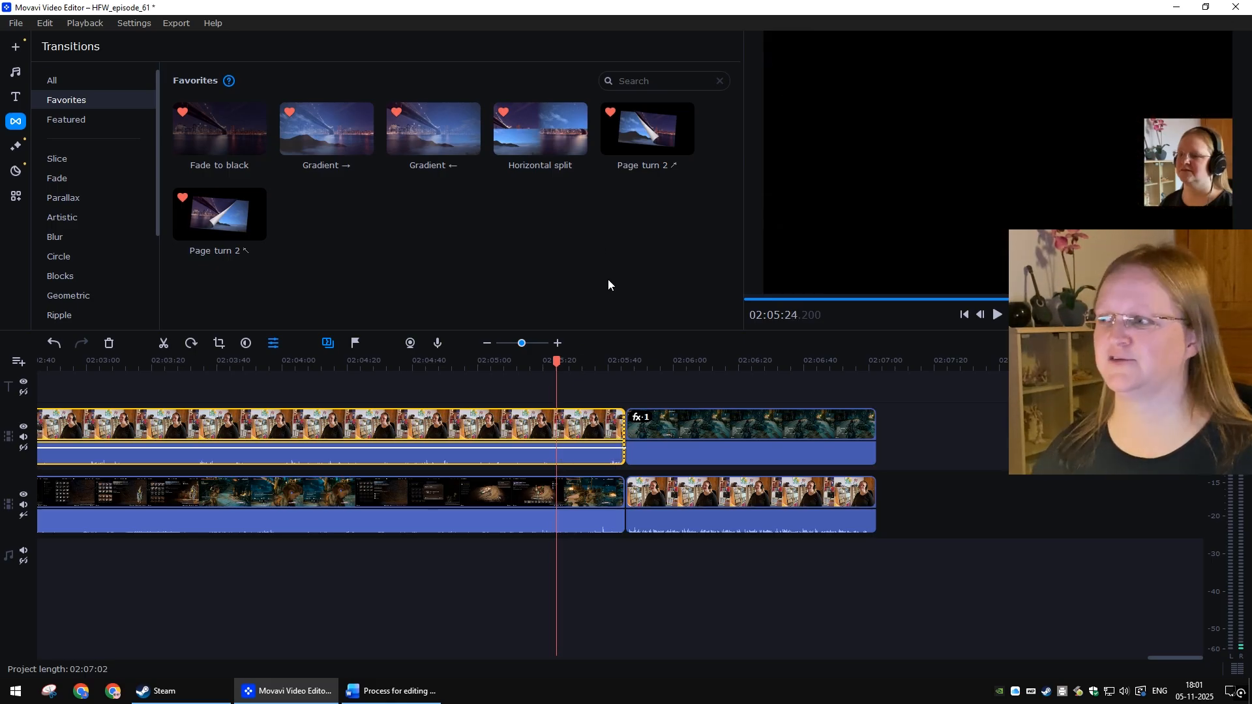
right_click(238, 217)
left_click(282, 242)
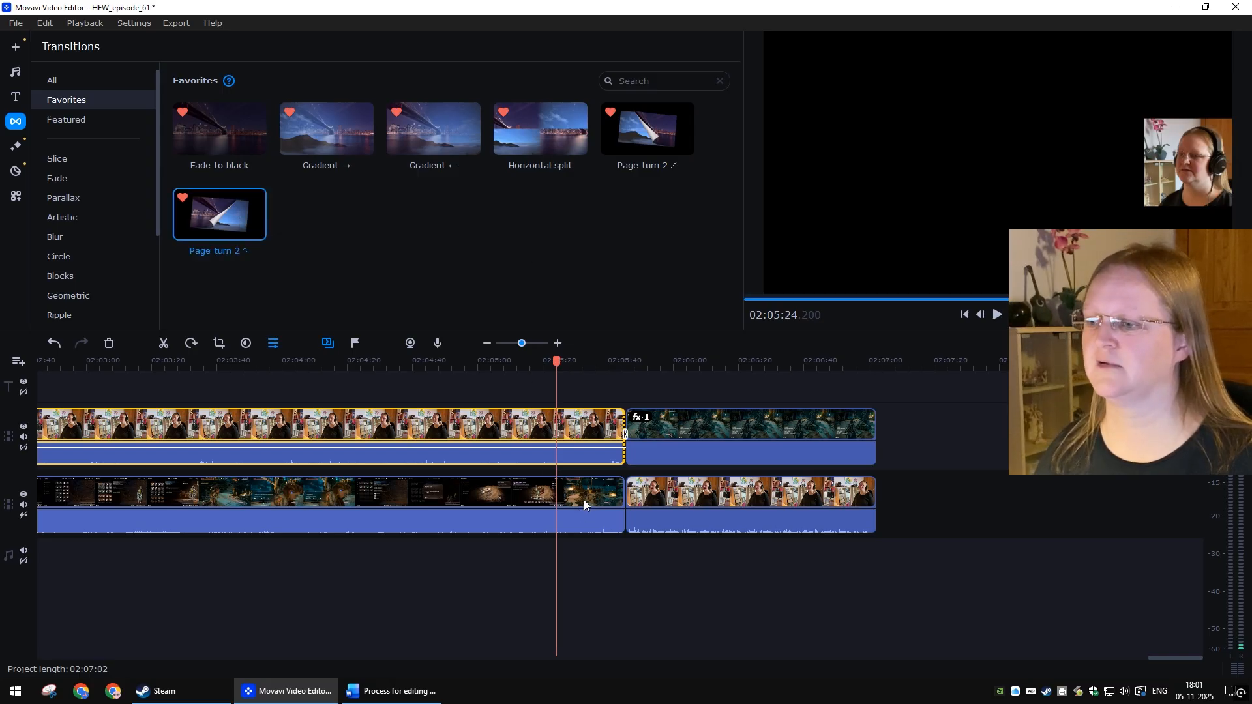
Step: Add the Page turn 2 ↗ transition after the gameplay clip on the lower track at the same boundary
left_click(584, 500)
right_click(644, 136)
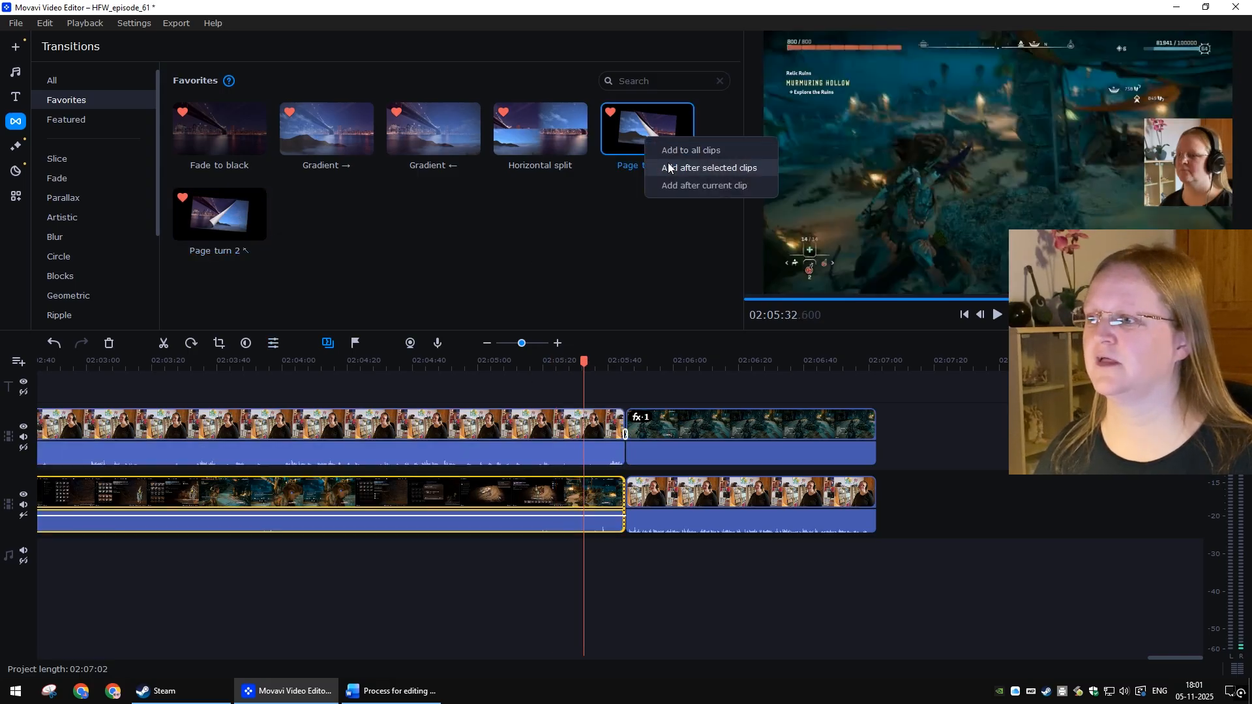
left_click(687, 169)
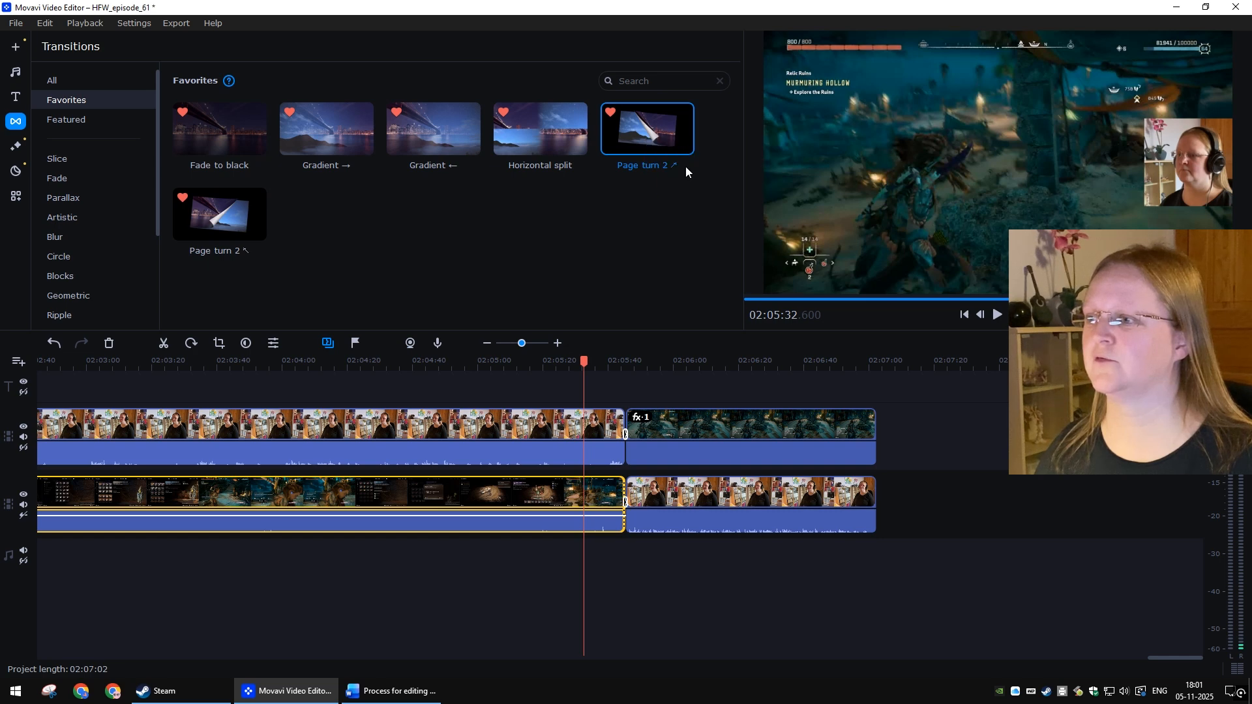
left_click(725, 579)
left_click(659, 281)
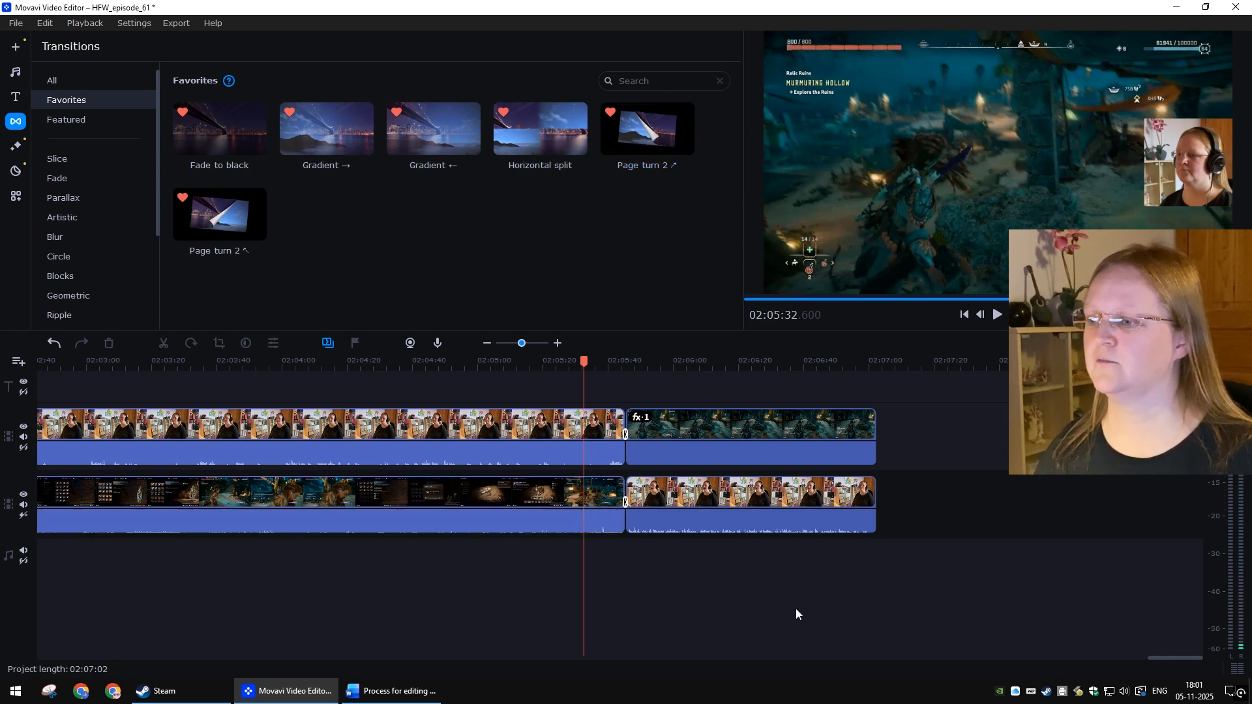
Step: Play back the last clip boundary to preview the new page-turn transitions
key("space")
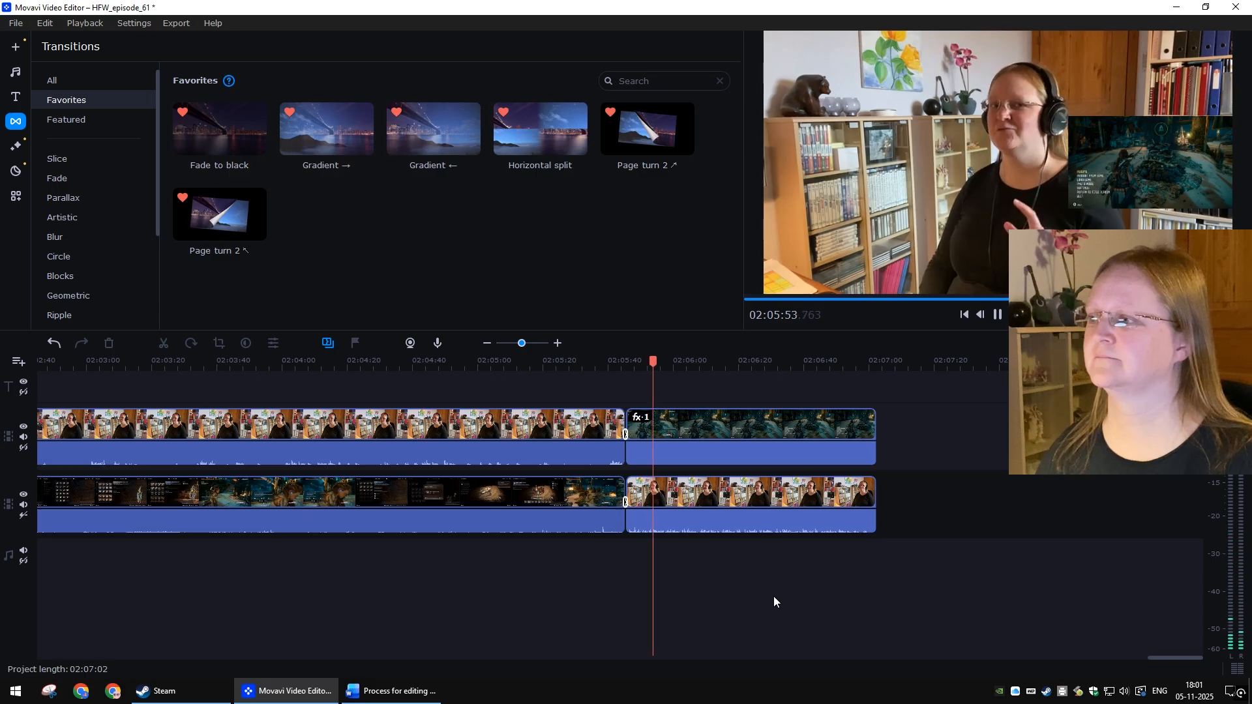
key("space")
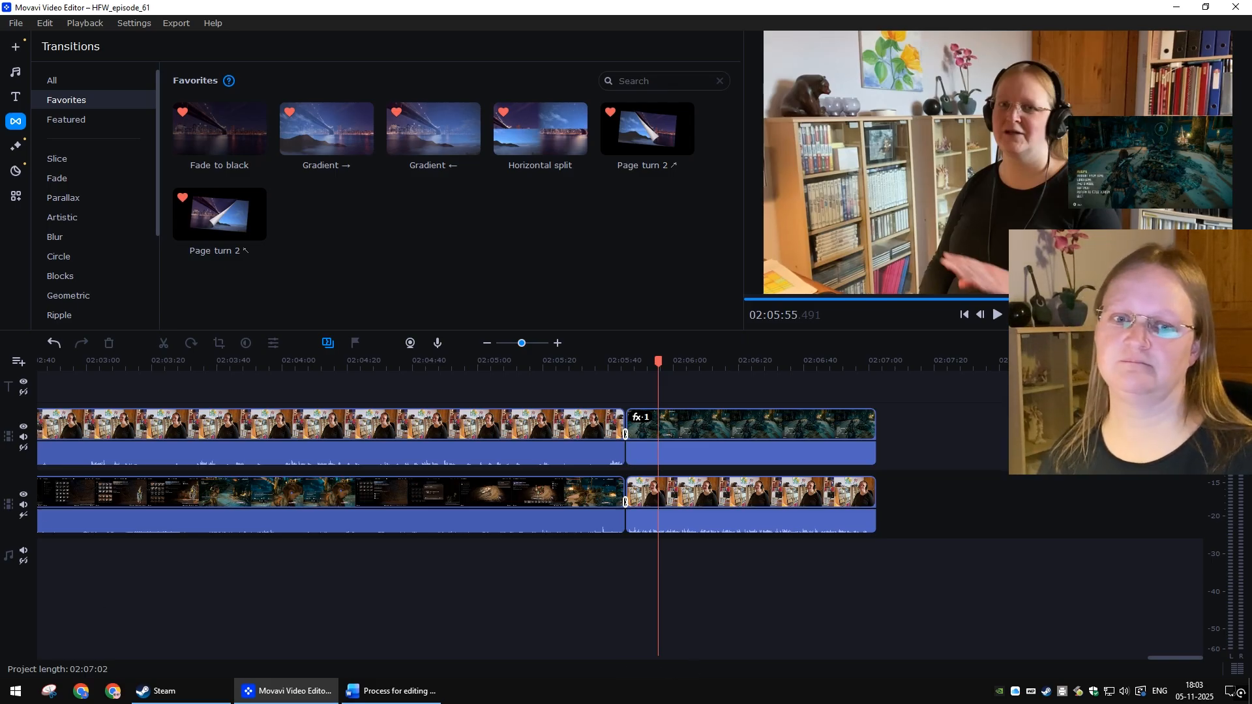
left_click(391, 691)
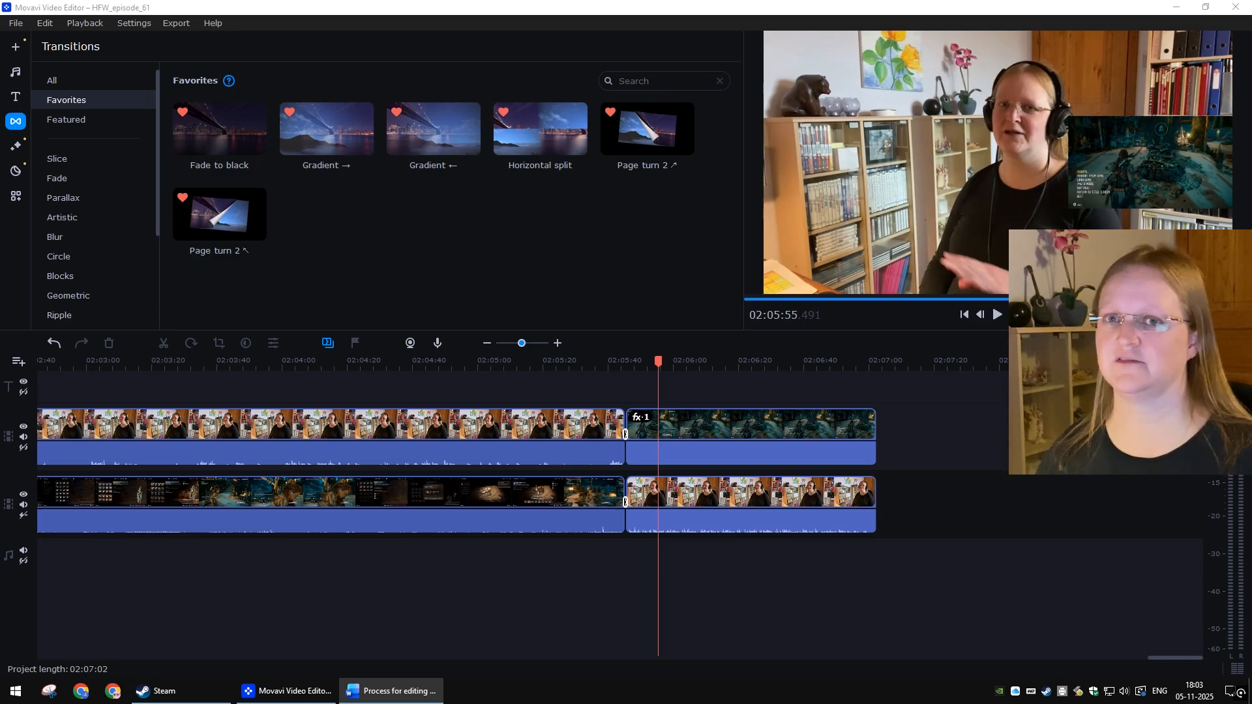
Step: Select the final clips on both tracks and add the Fade to black transition after them
left_click(721, 410)
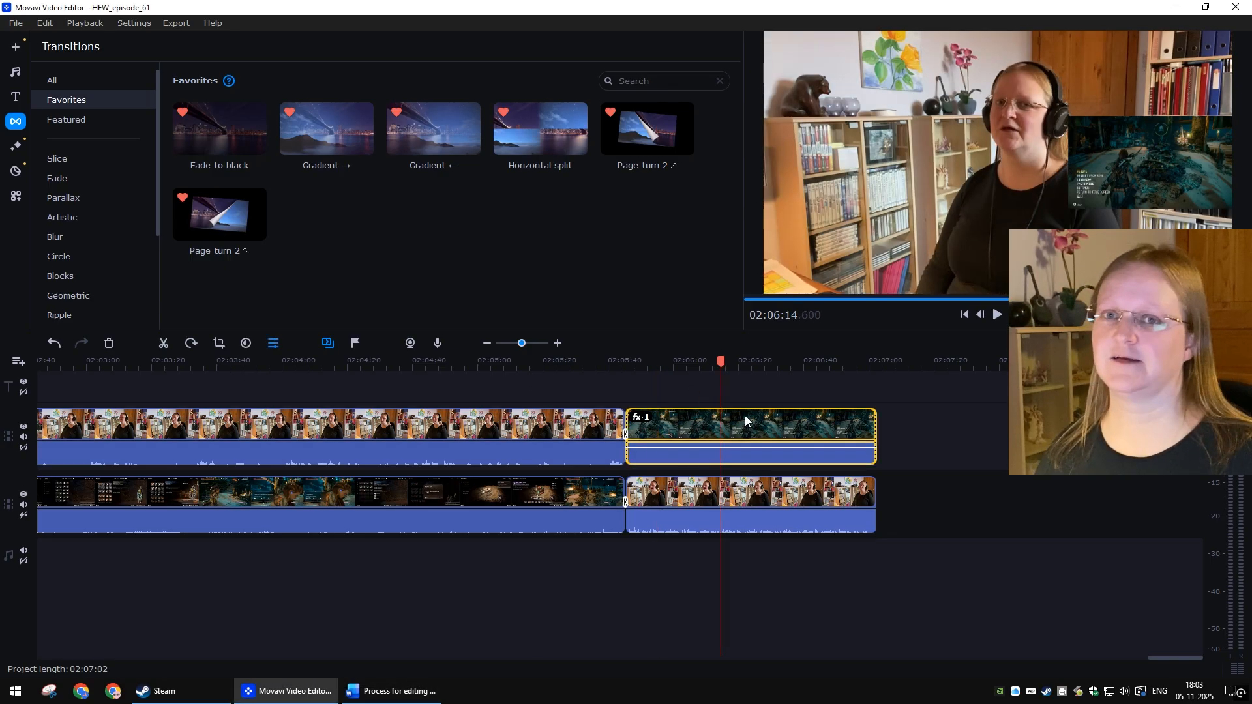
left_click(739, 499, "ctrl")
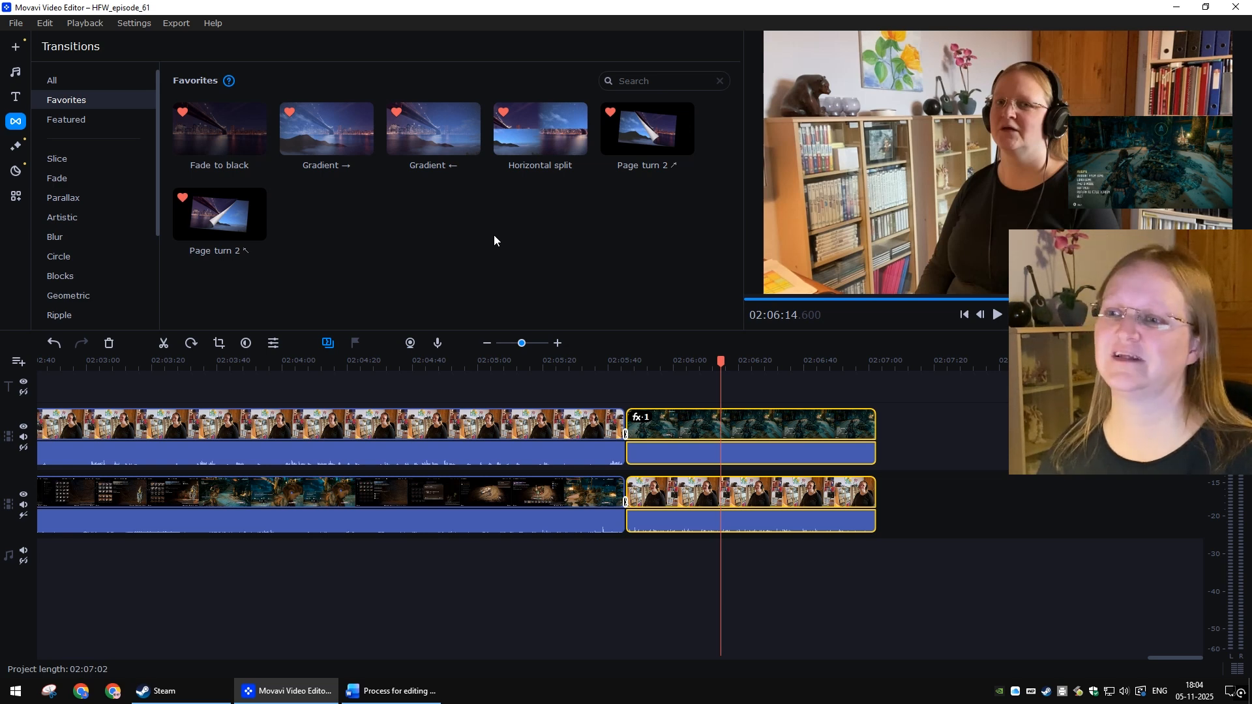
right_click(226, 119)
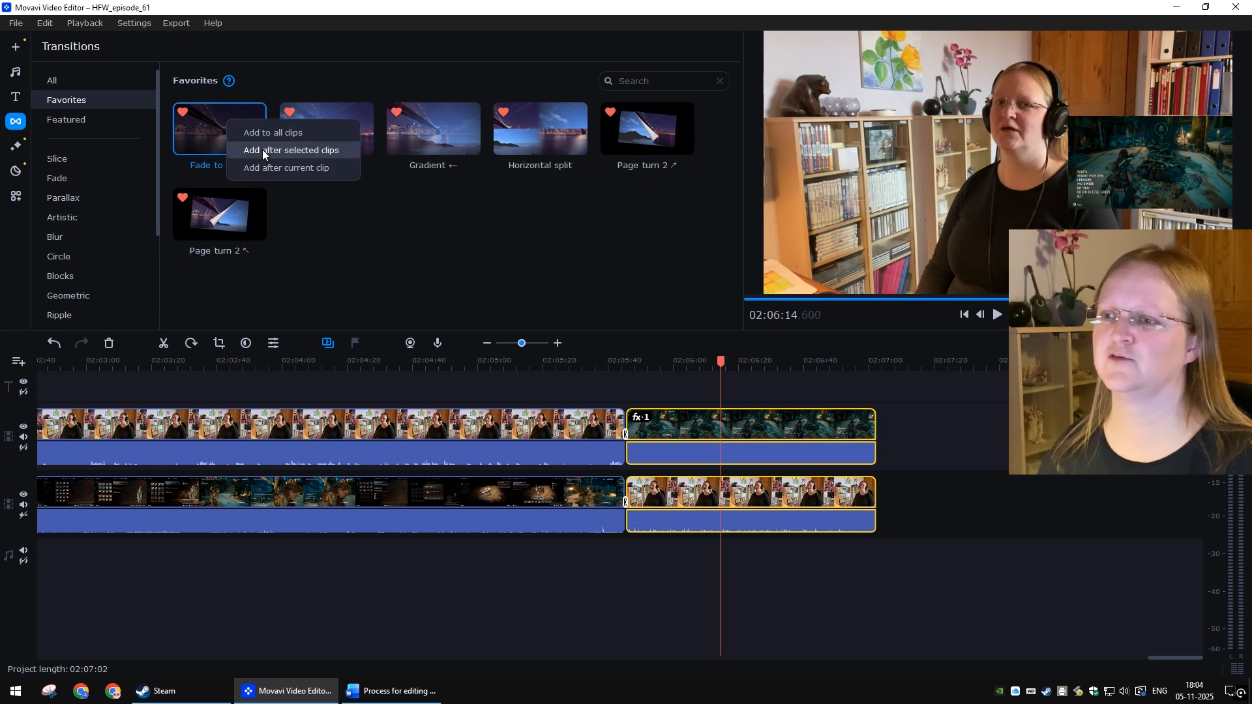
left_click(262, 150)
left_click(878, 594)
left_click(624, 300)
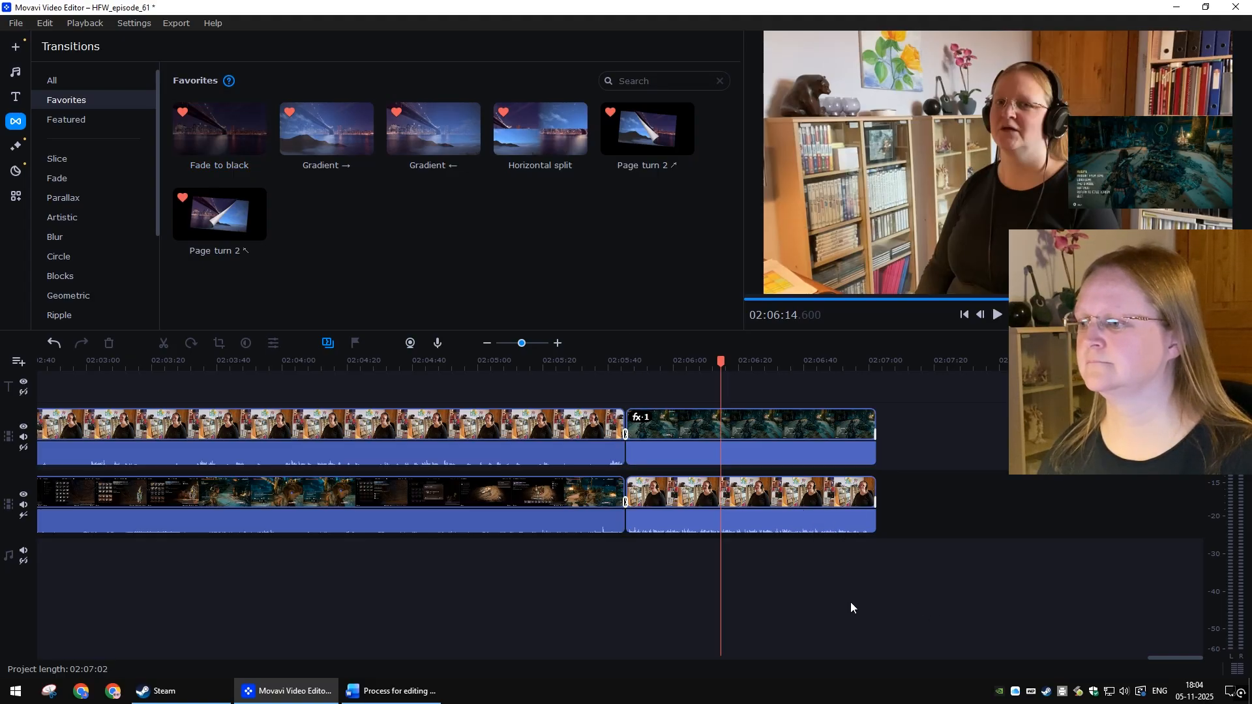
Step: Preview the fade at the project end and save the project
key("space")
left_click(858, 364)
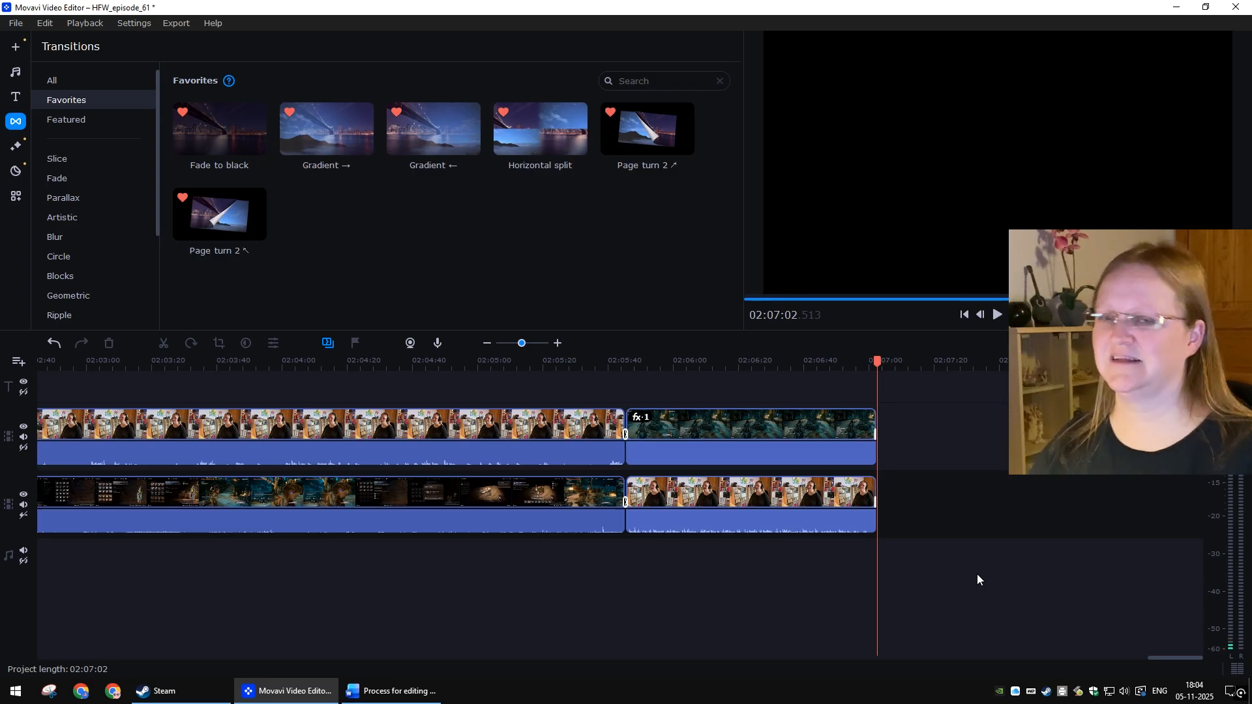
key("ctrl+s")
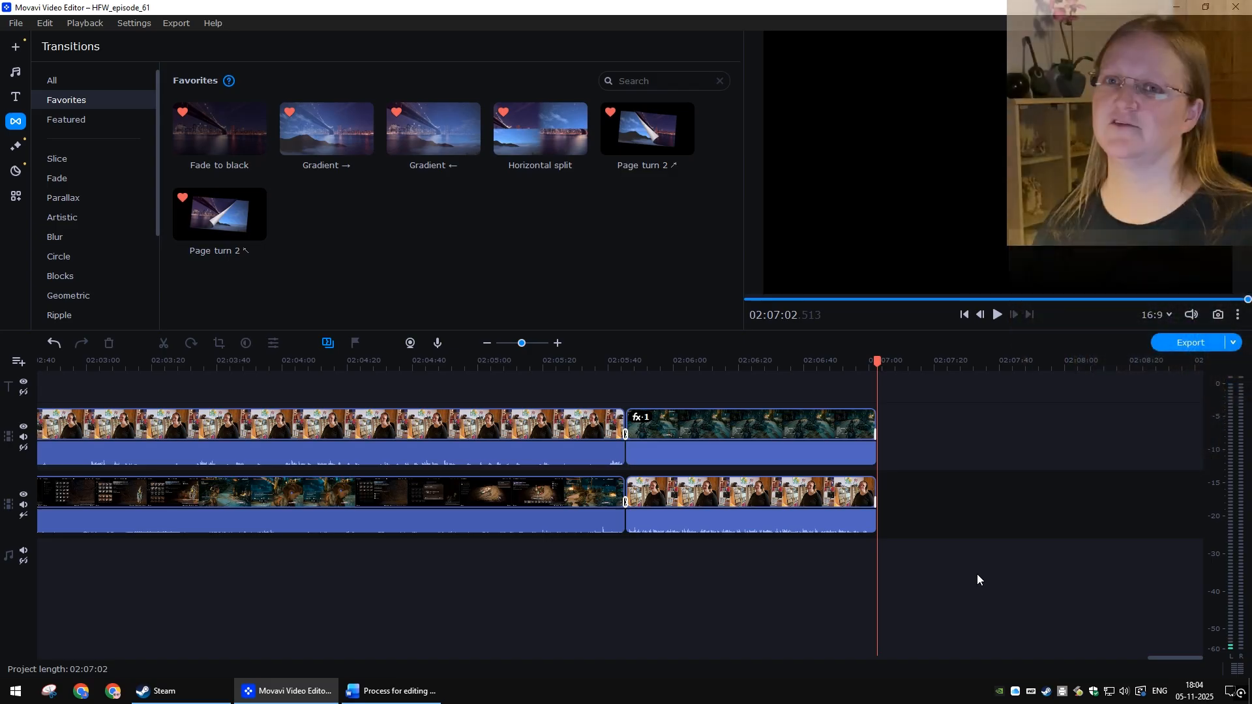
Step: Export the project as an MP4 video titled HFW_episode_61 at High quality
left_click(1182, 343)
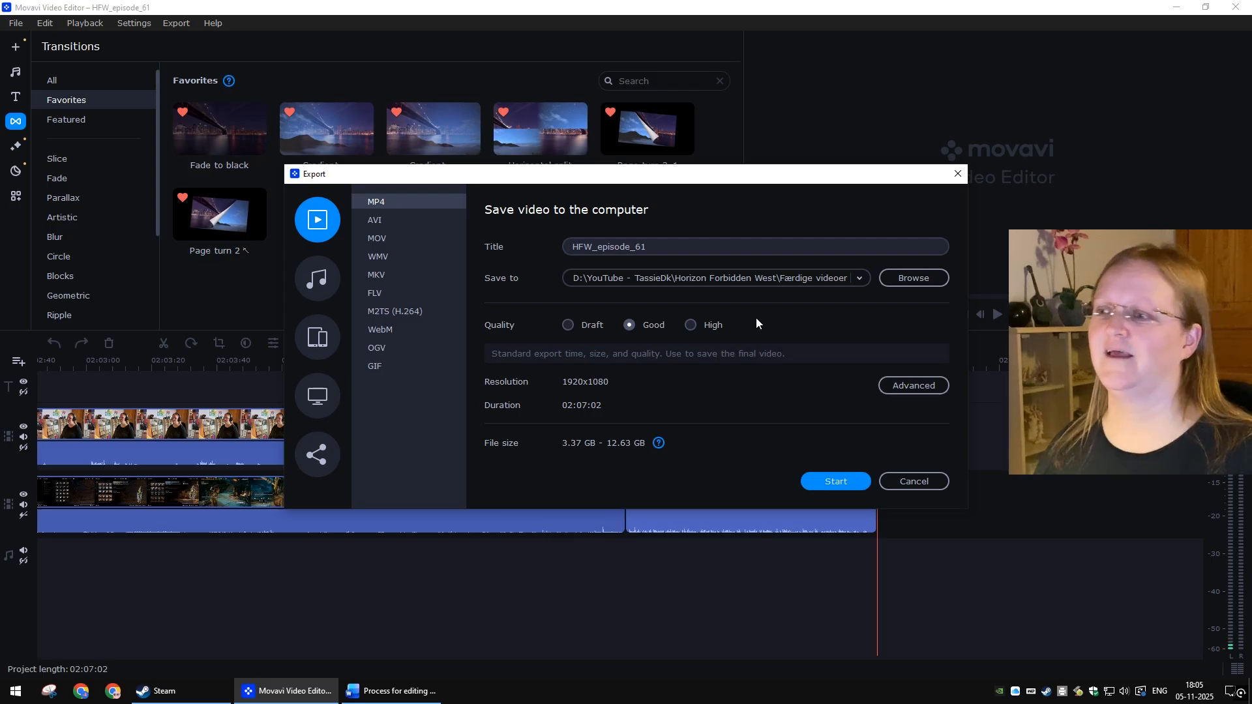
left_click(707, 326)
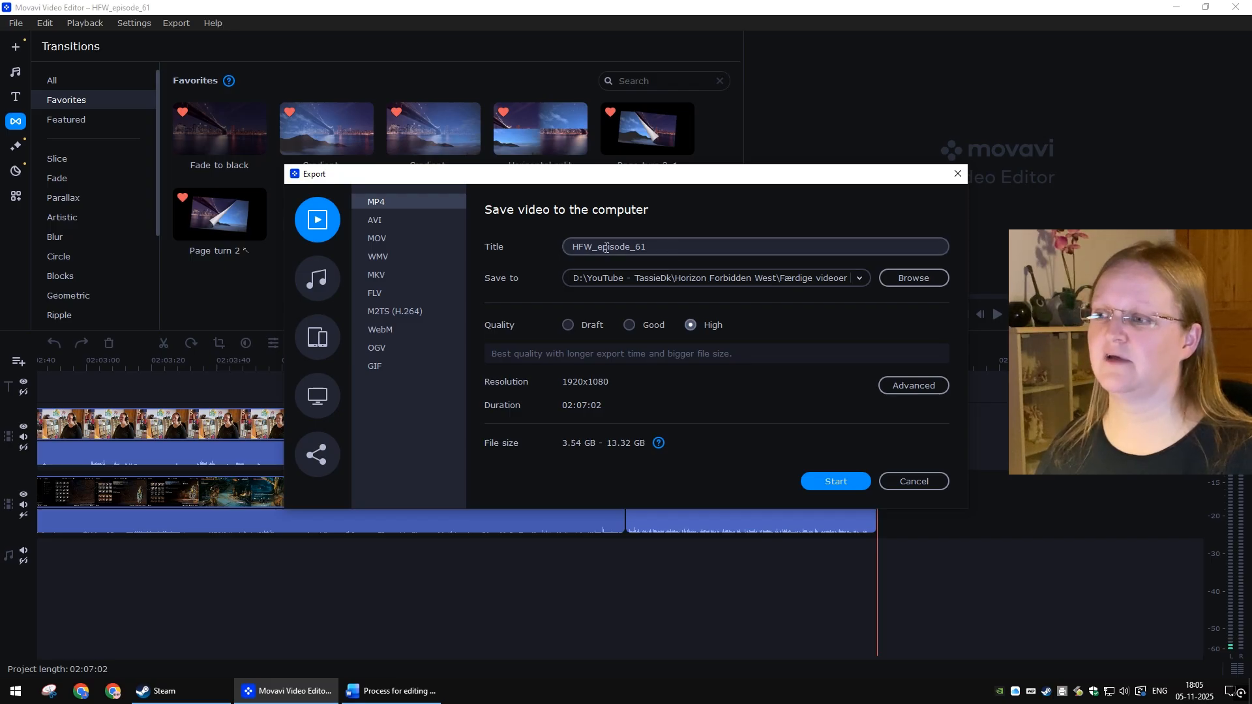
left_click(629, 248)
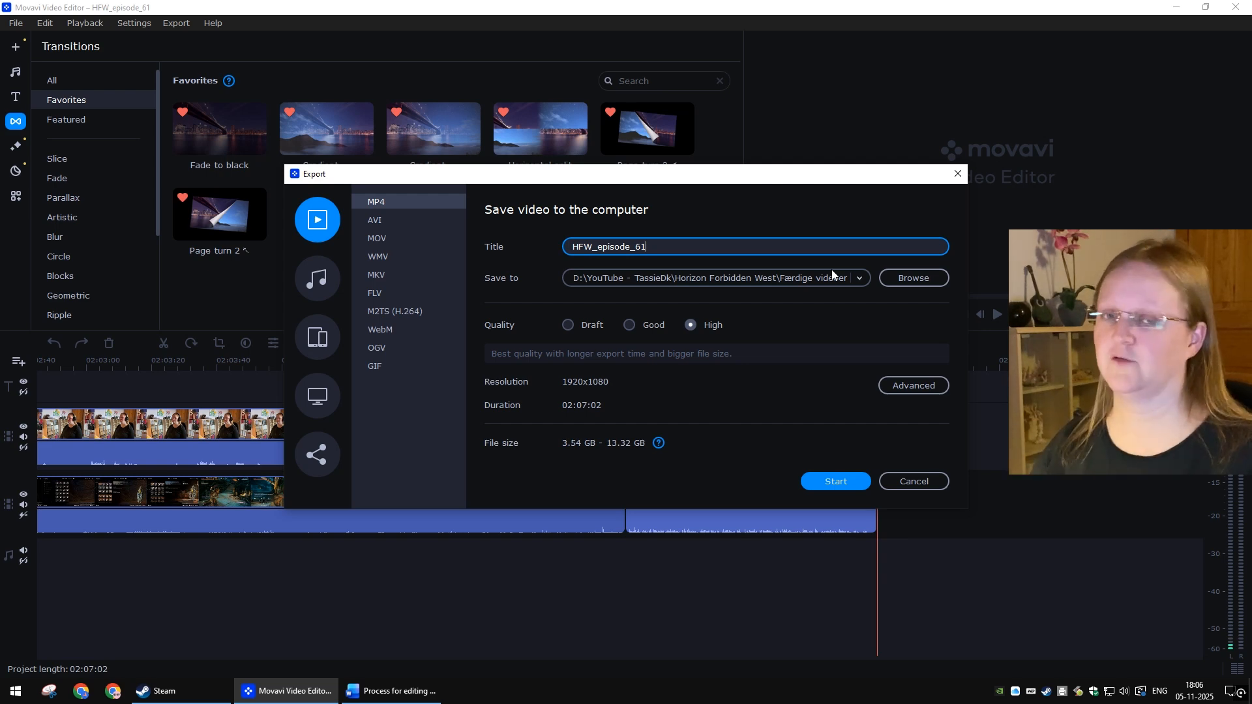
left_click(837, 486)
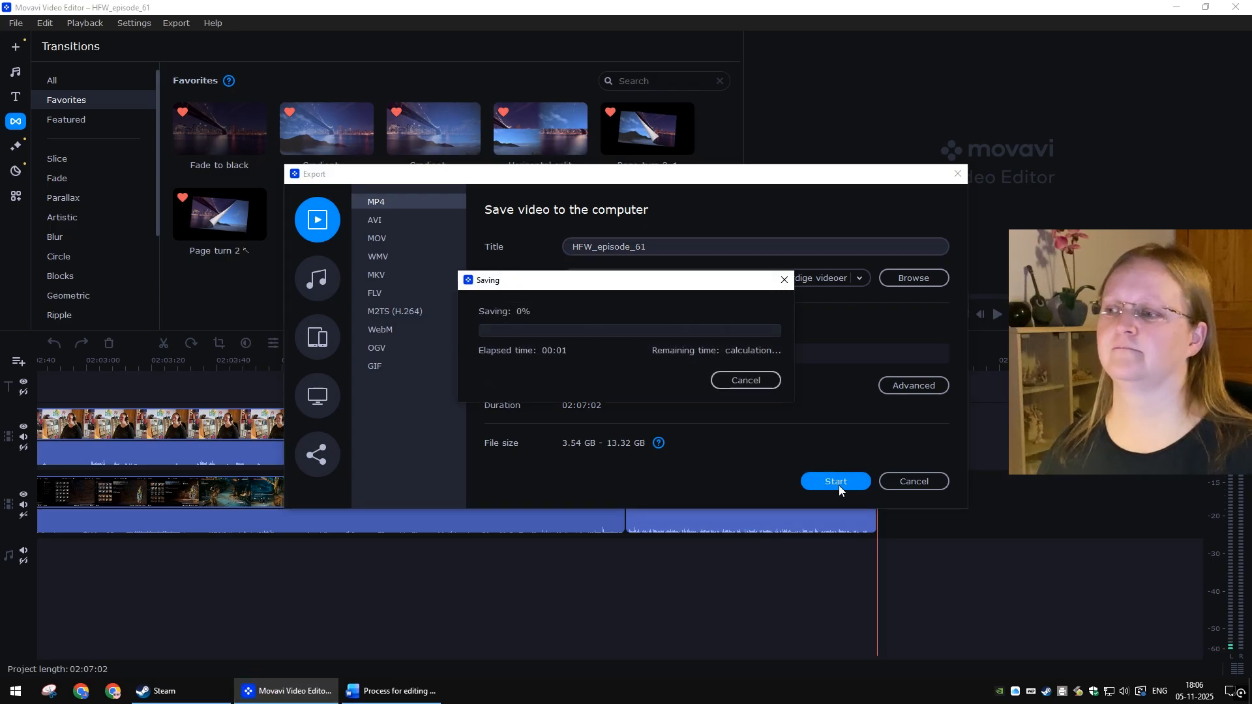